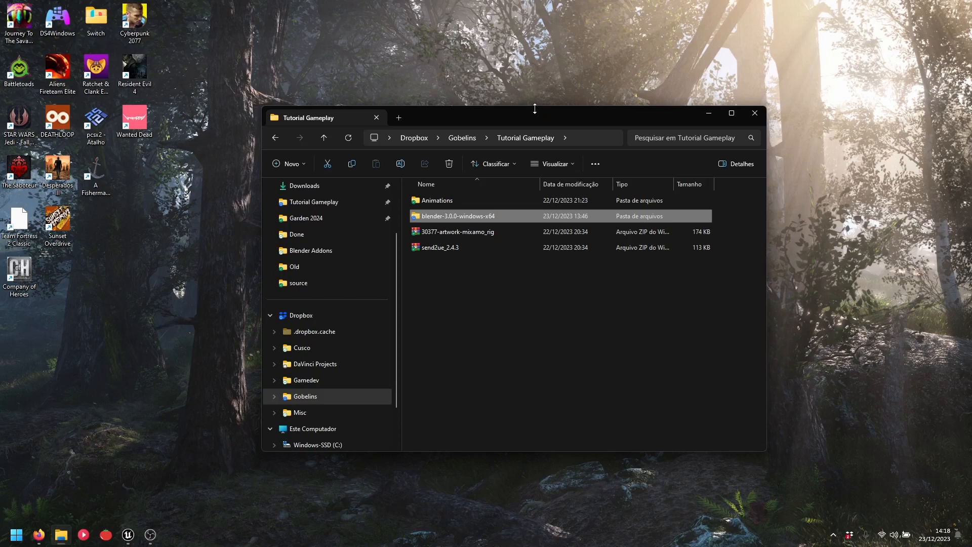
Open the blender-3.0.0-windows-x64 folder and launch the blender executable inside it
double_click(468, 217)
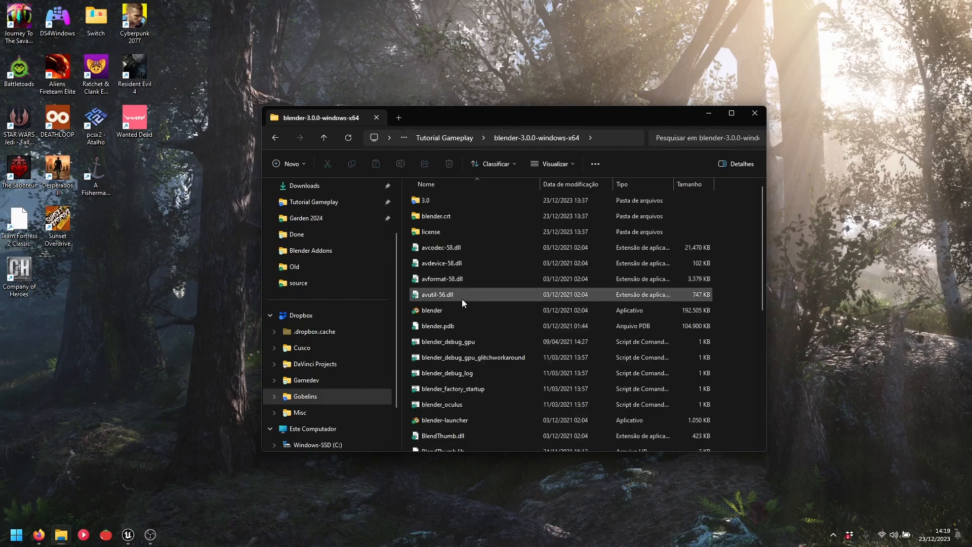
left_click(442, 309)
double_click(442, 310)
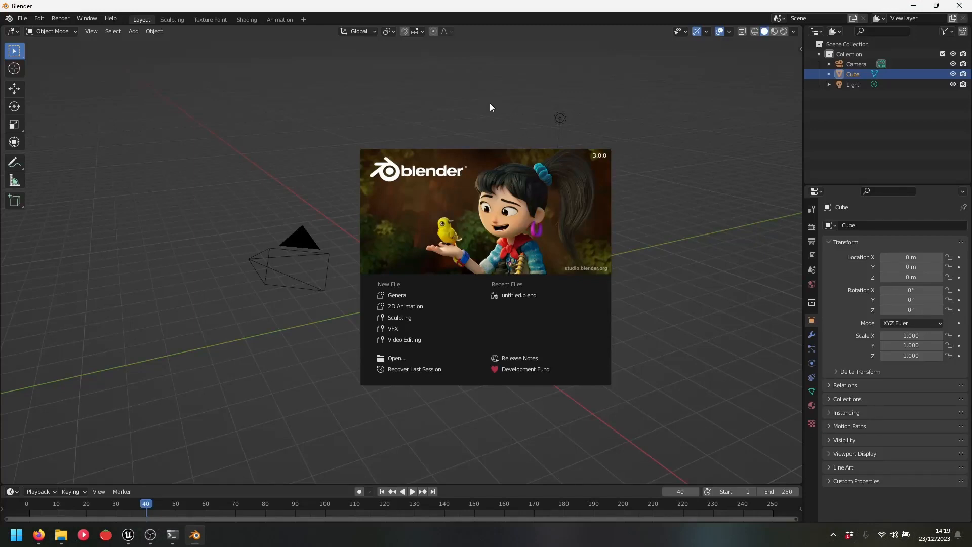
Dismiss the splash screen and delete the default camera, cube and light together
left_click(484, 101)
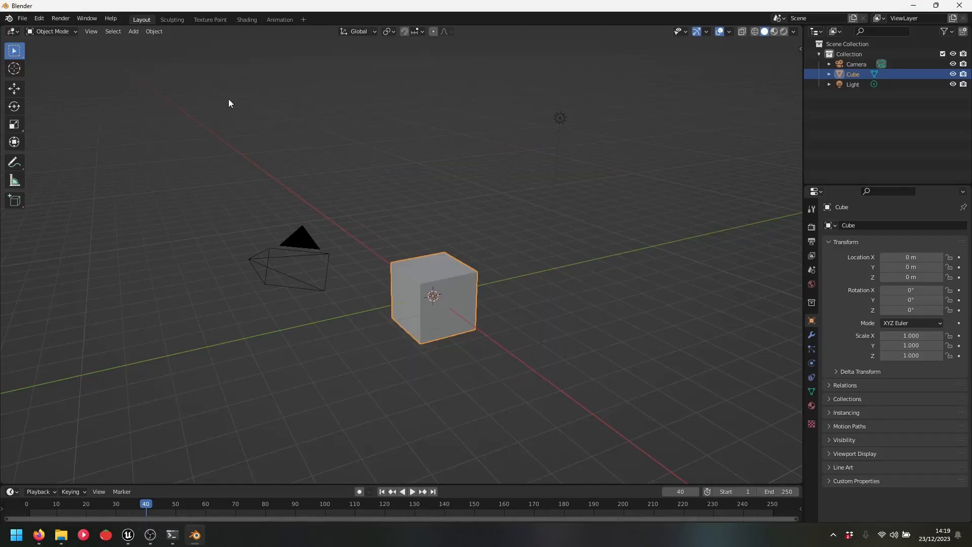
left_click_drag(246, 129, 672, 447)
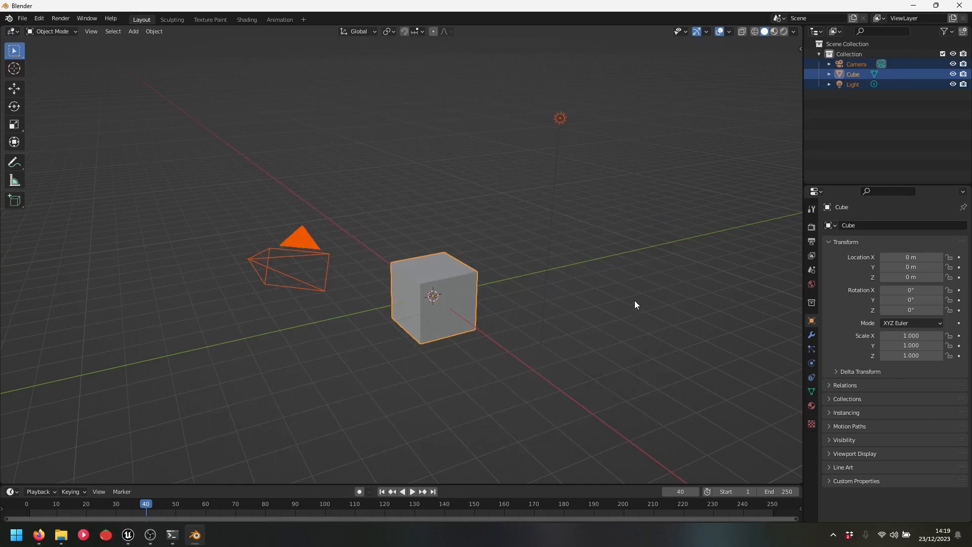
key("Delete")
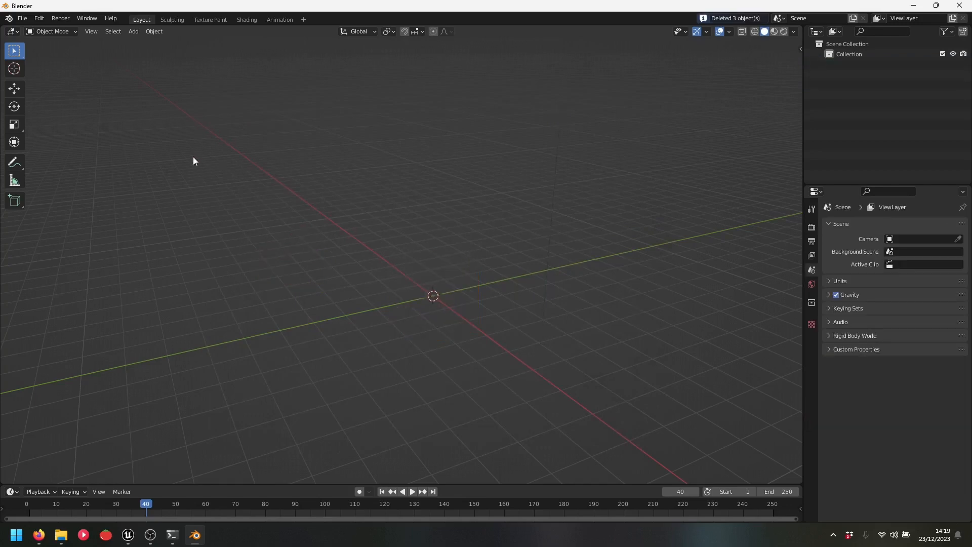
Open Preferences at the Add-ons section and start Install... to browse for an add-on
left_click(38, 19)
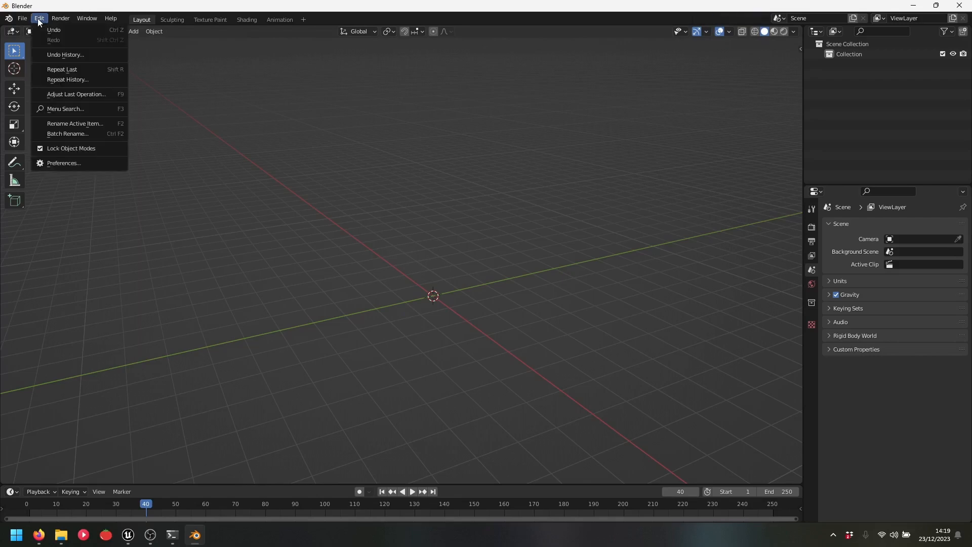
left_click(73, 164)
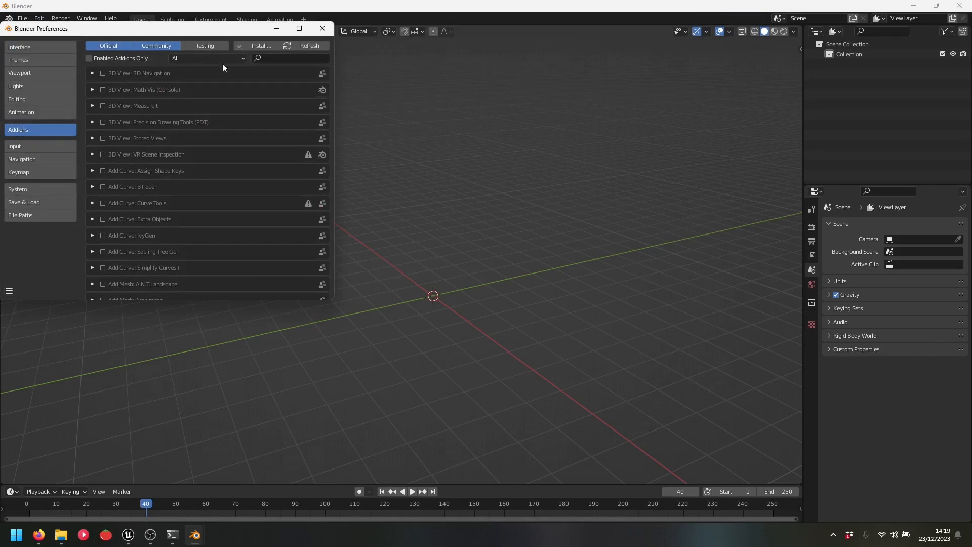
left_click(252, 46)
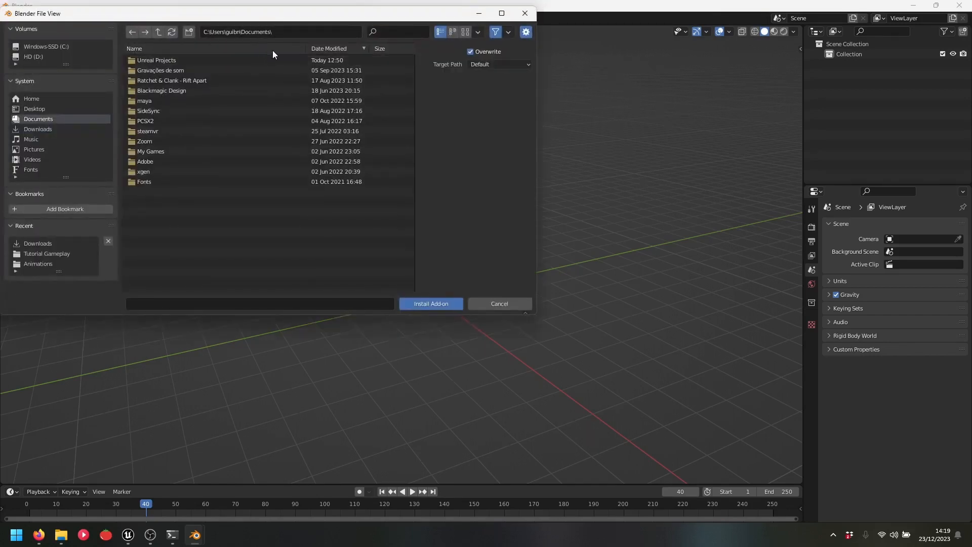
Copy the Tutorial Gameplay folder path from File Explorer
left_click(61, 533)
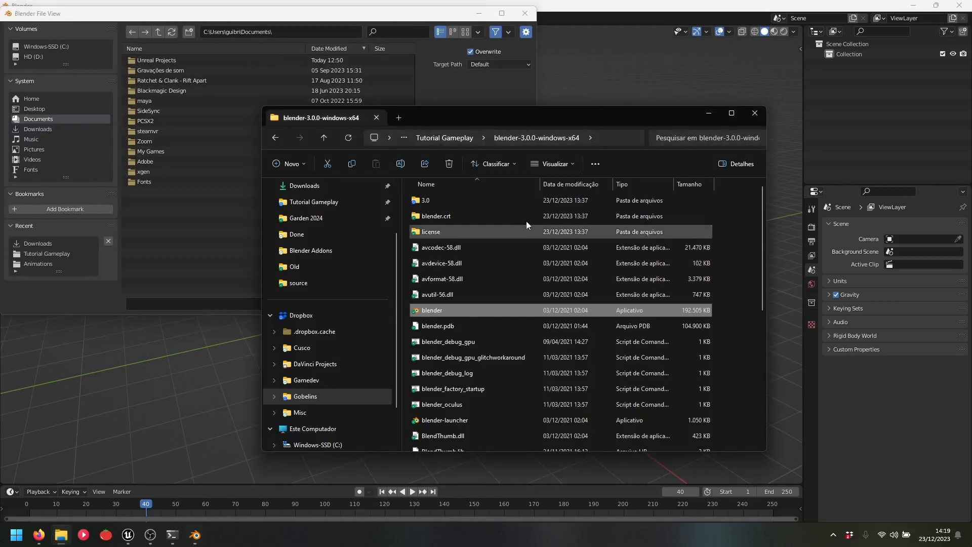
left_click(624, 136)
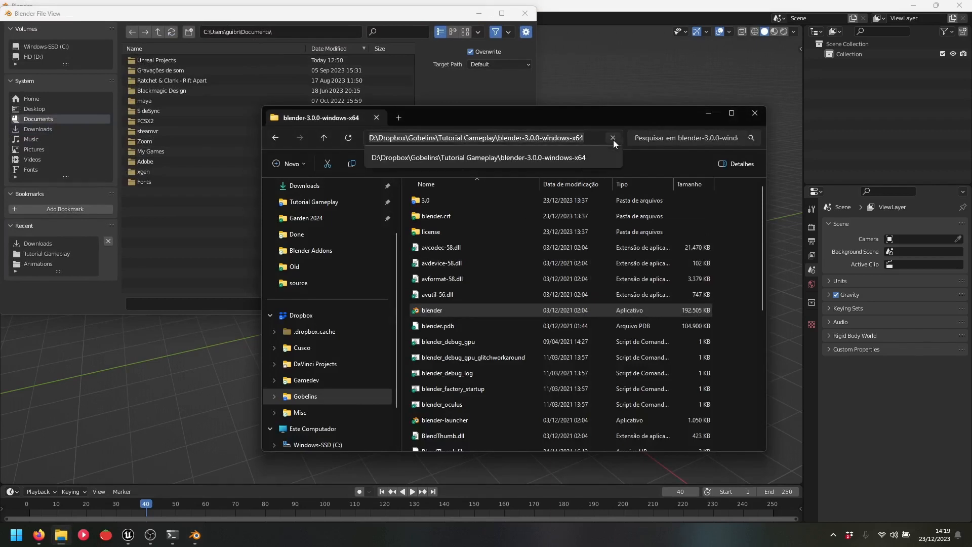
left_click(313, 202)
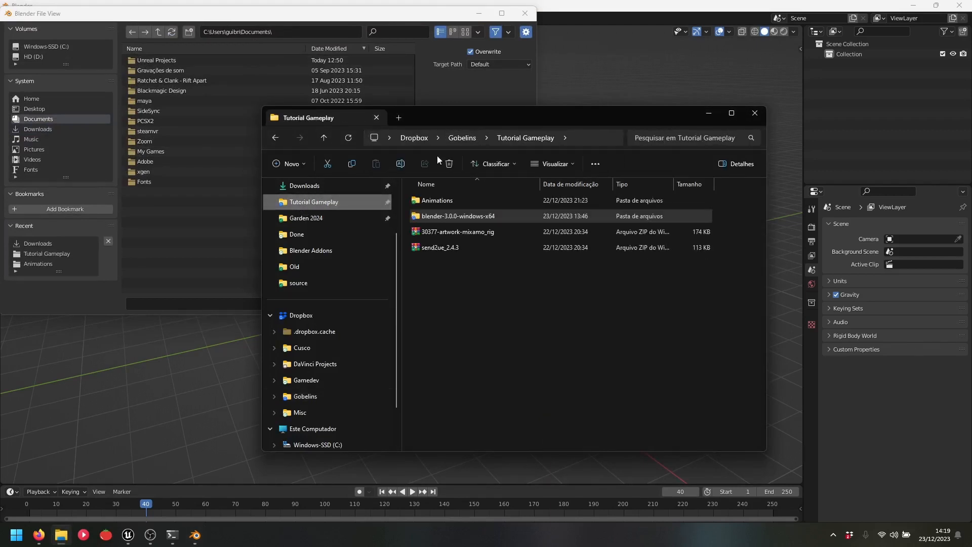
left_click(579, 135)
key("ctrl+c")
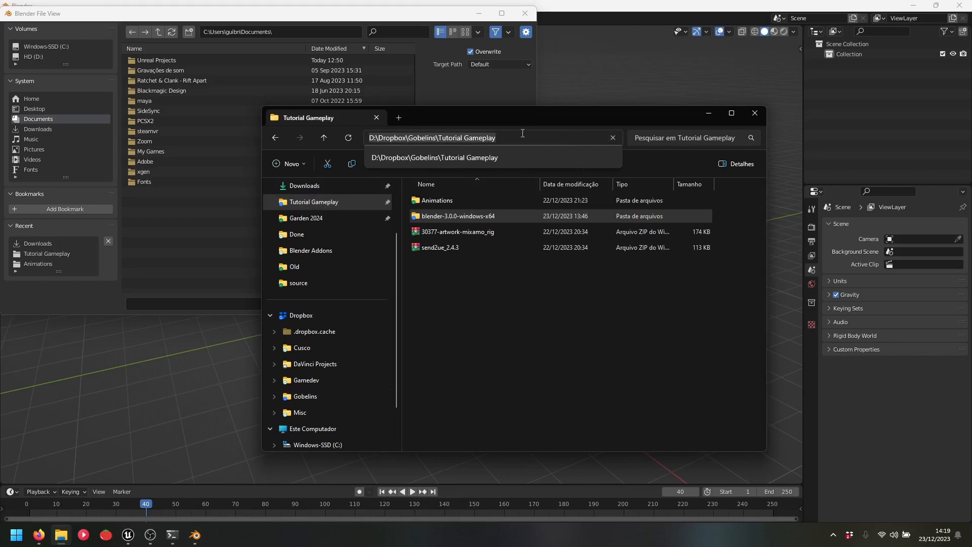
Paste the Tutorial Gameplay path into Blender's file browser and bookmark that folder
left_click(293, 30)
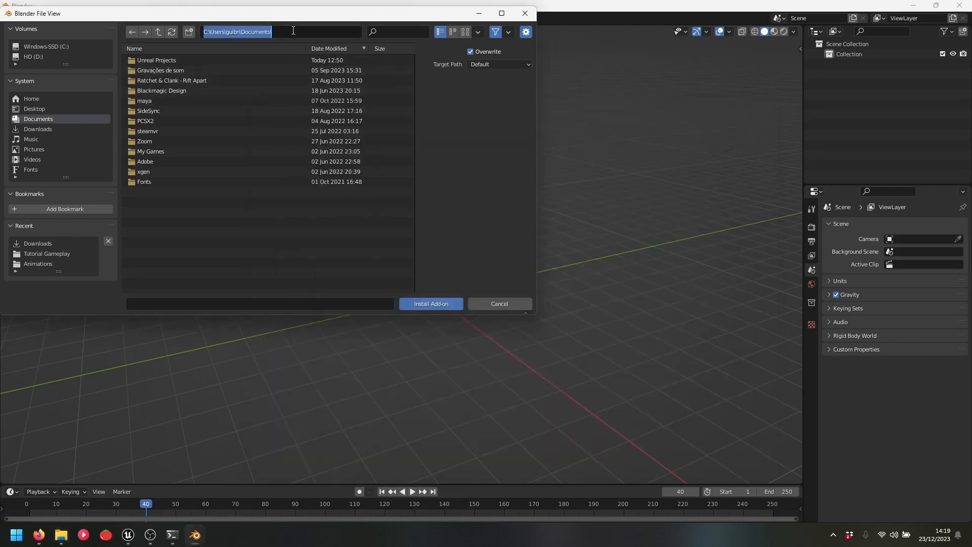
key("ctrl+v")
key("Return")
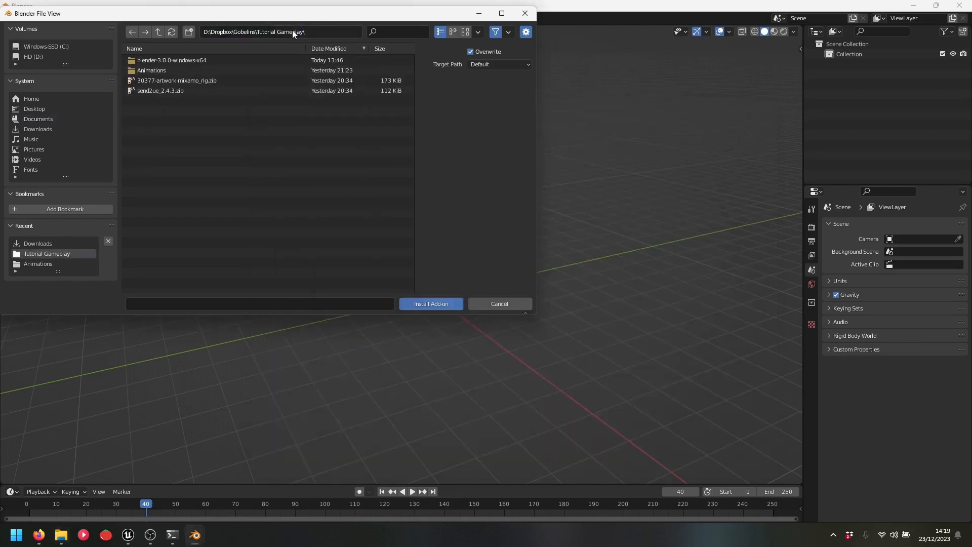
left_click(66, 209)
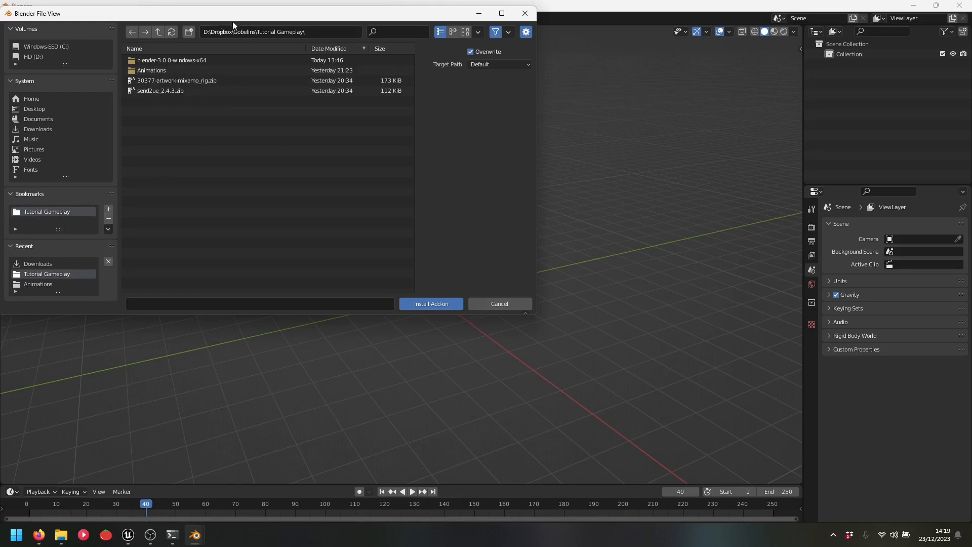
left_click_drag(232, 22, 343, 94)
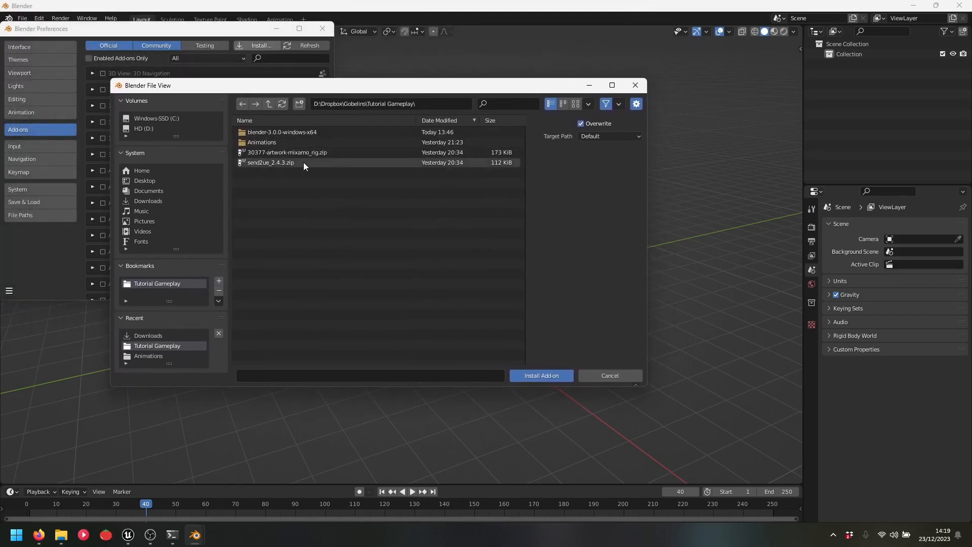
Install 30377-artwork-mixamo_rig.zip, enable Animation: Mixamo Rig and show its Mixamo sidebar panel
left_click(314, 153)
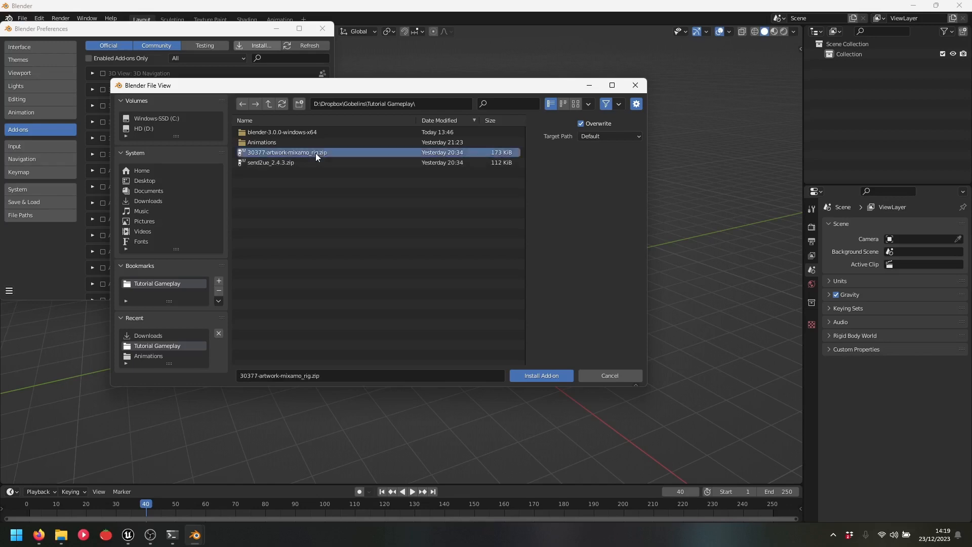
left_click(546, 374)
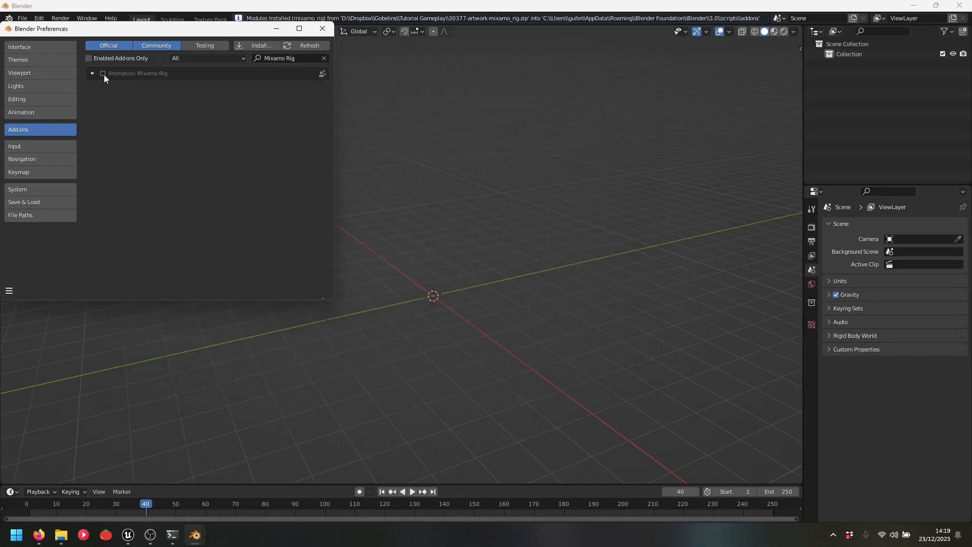
left_click(103, 73)
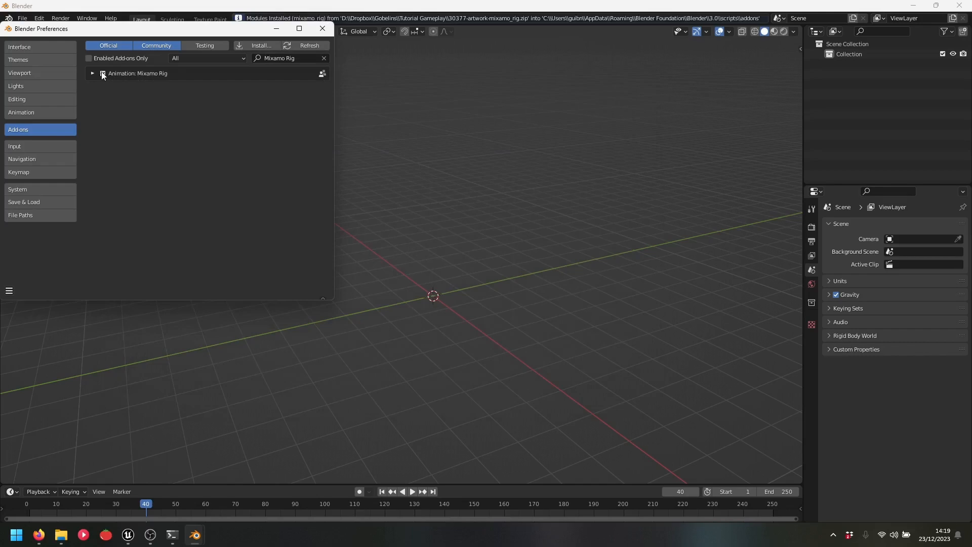
left_click(798, 48)
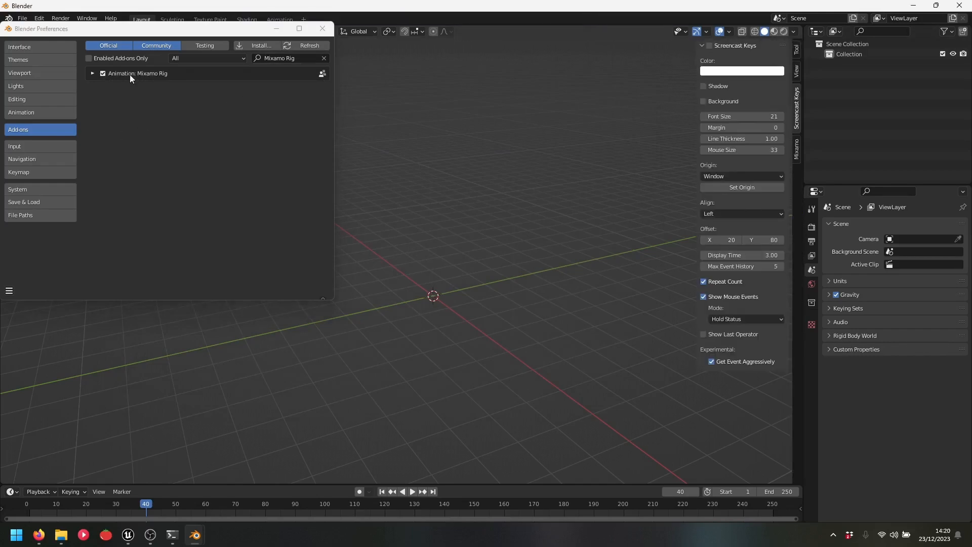
left_click(796, 152)
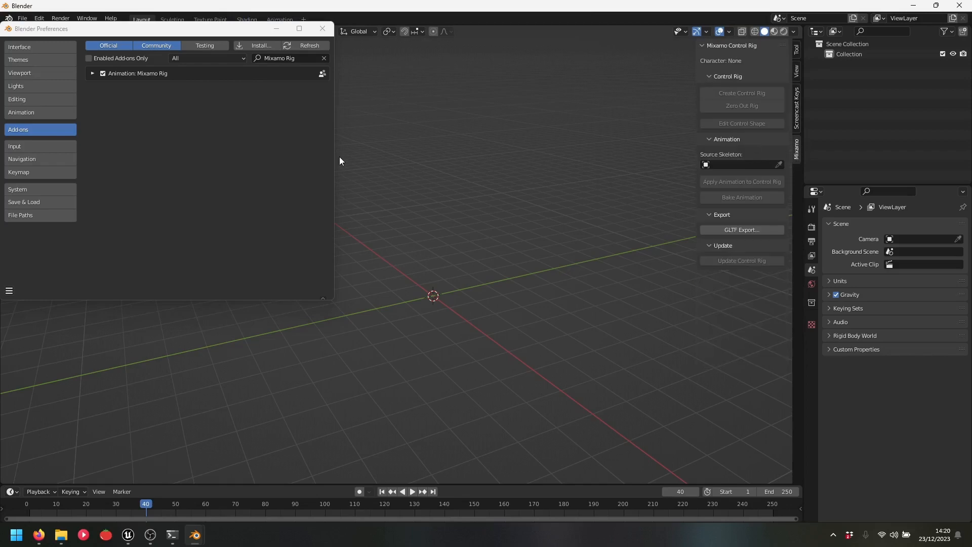
left_click(254, 45)
Install send2ue_2.4.3.zip, enable Pipeline: Send to Unreal, close Preferences and check the Pipeline menu
left_click(168, 90)
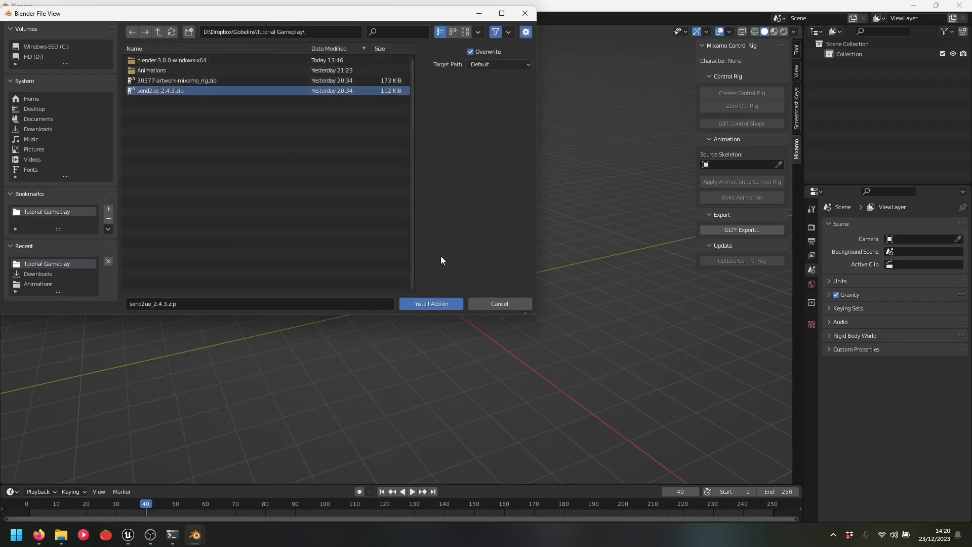
left_click(431, 303)
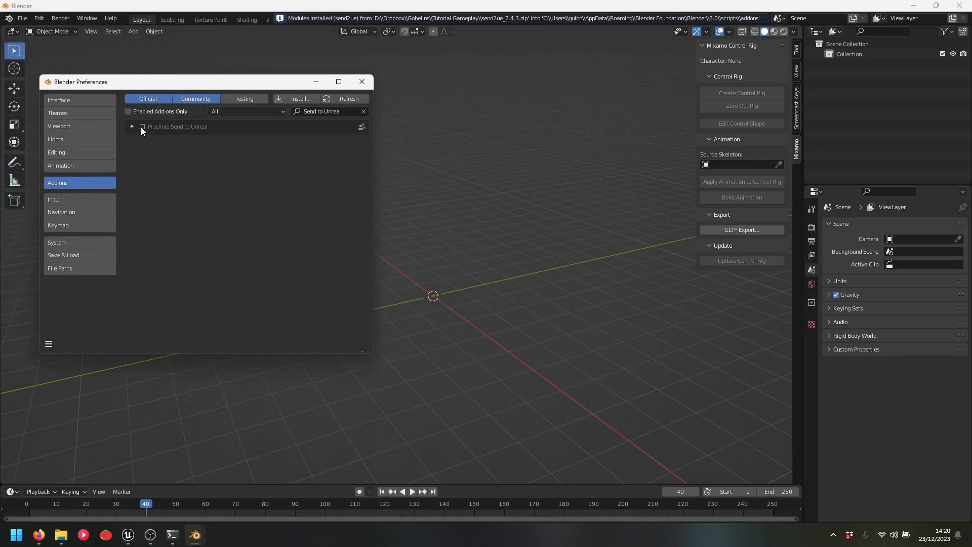
left_click(142, 127)
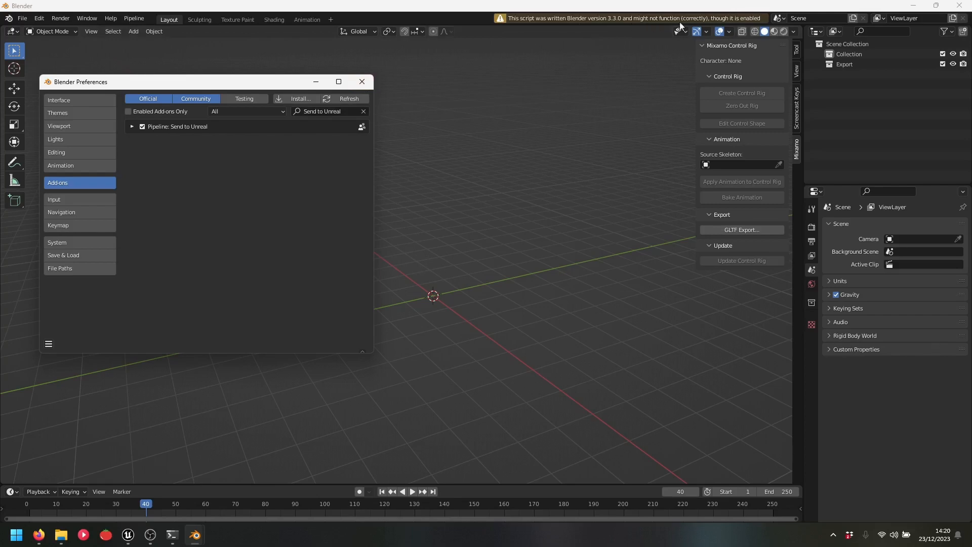
left_click(362, 82)
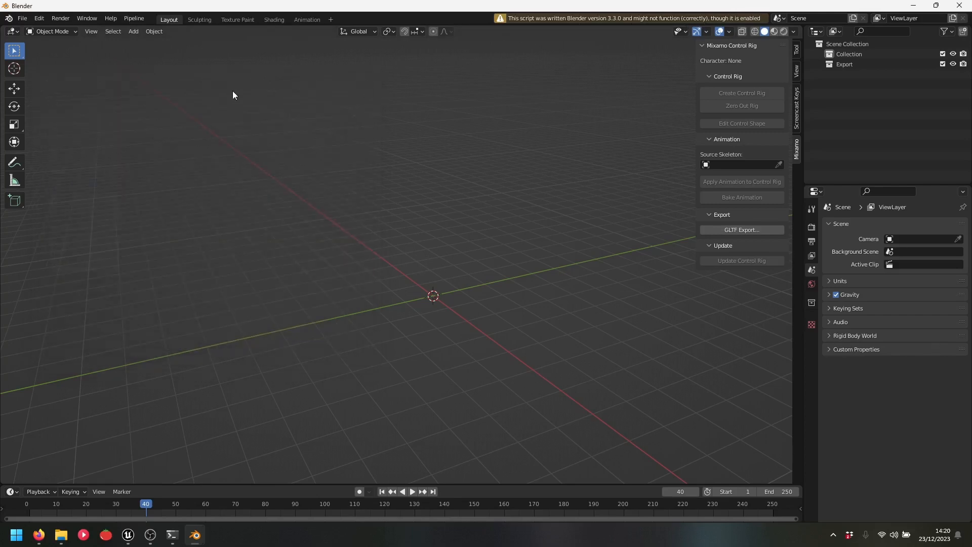
left_click(134, 19)
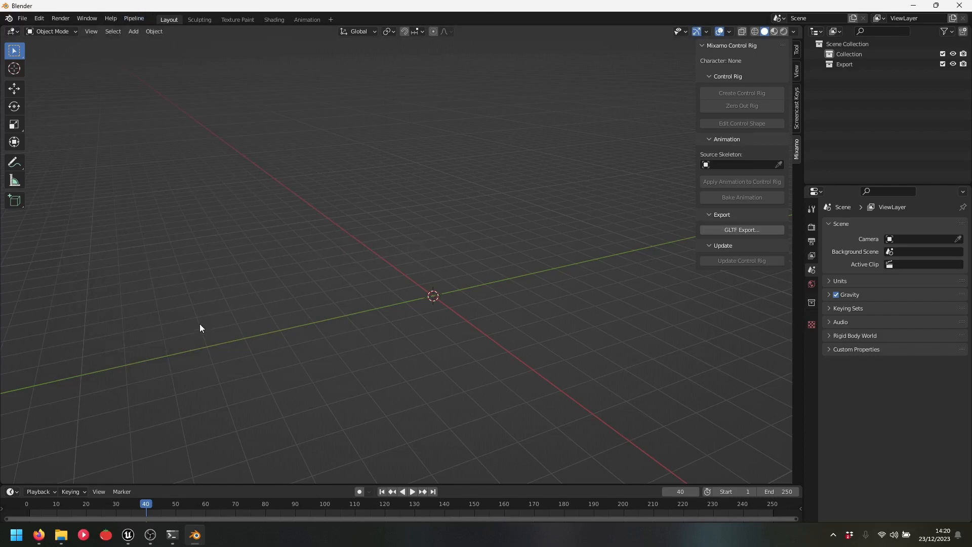
left_click(39, 532)
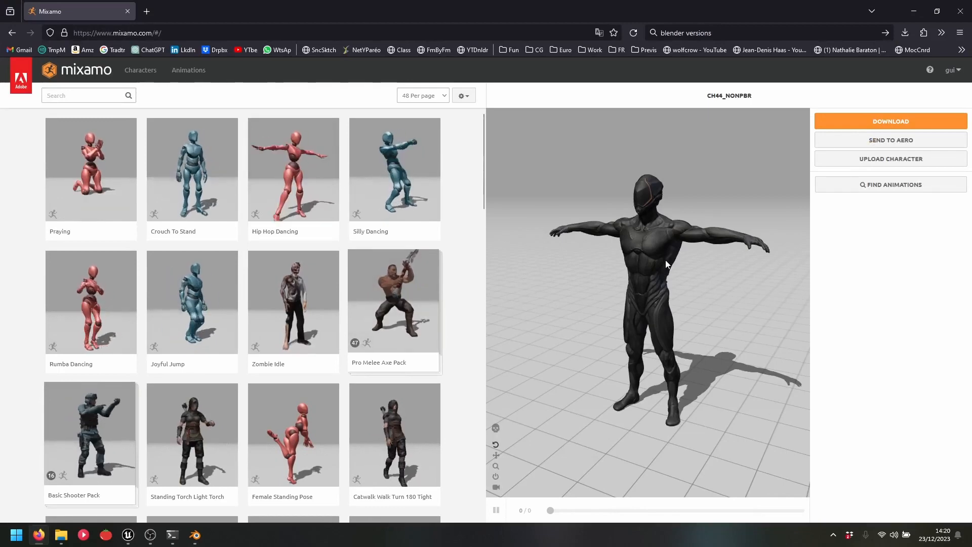
Preview the Silly Dancing animation on the character and open its download settings
left_click(395, 172)
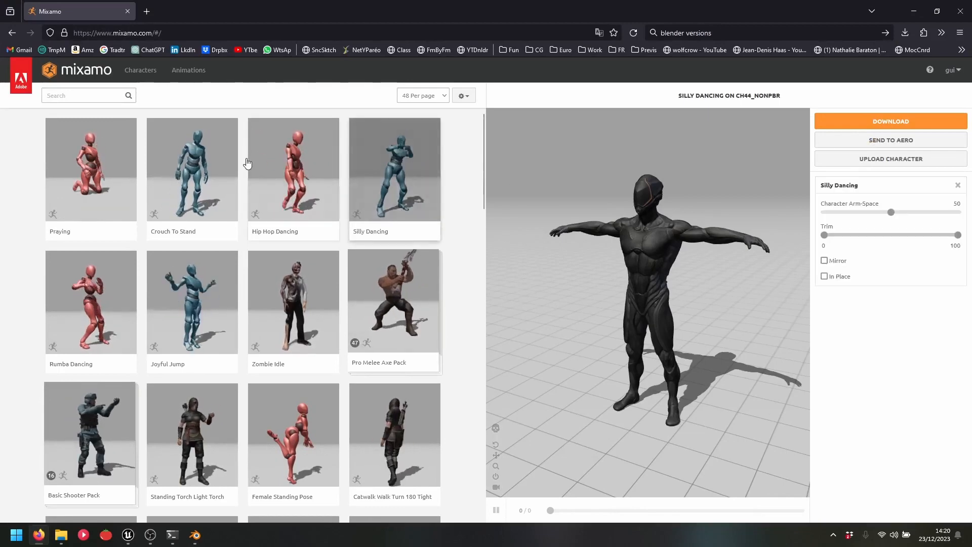
left_click(890, 121)
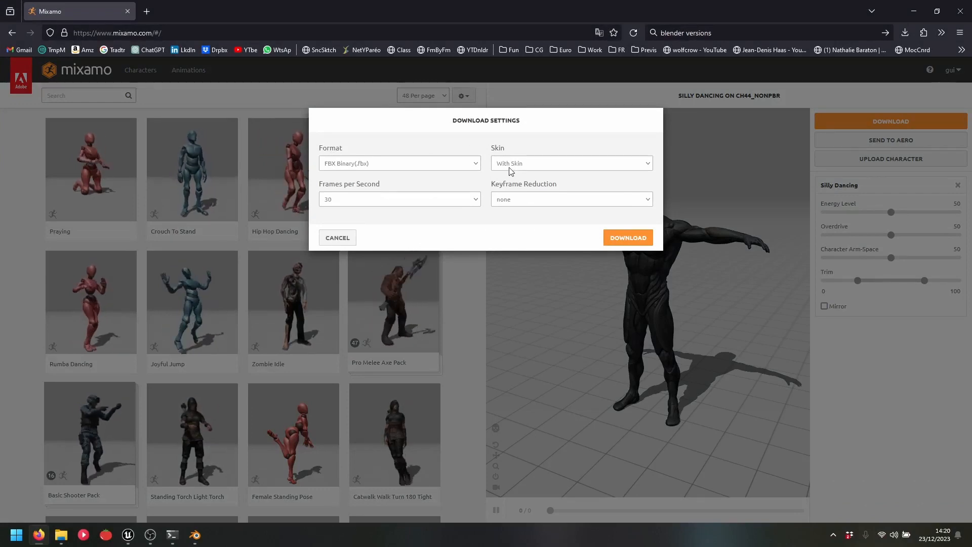
left_click(527, 167)
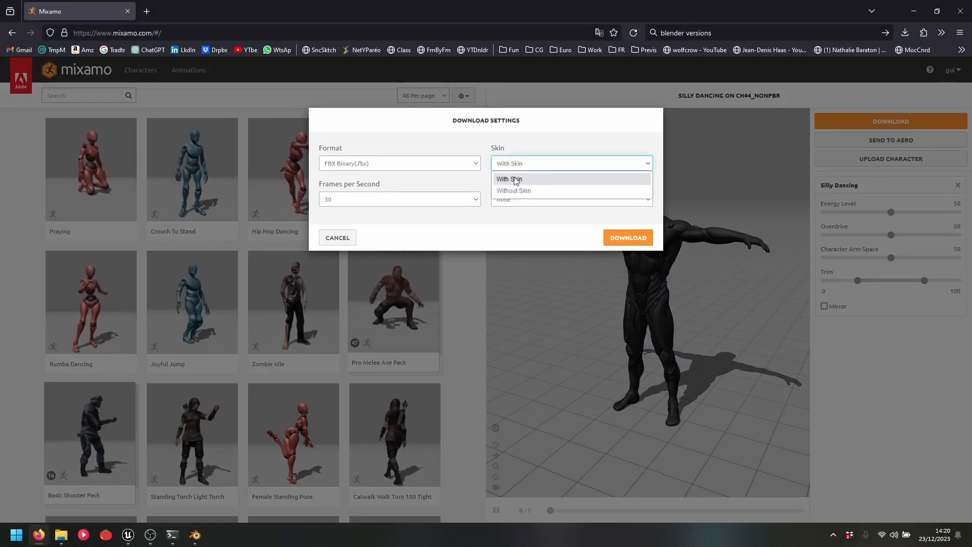
left_click(530, 161)
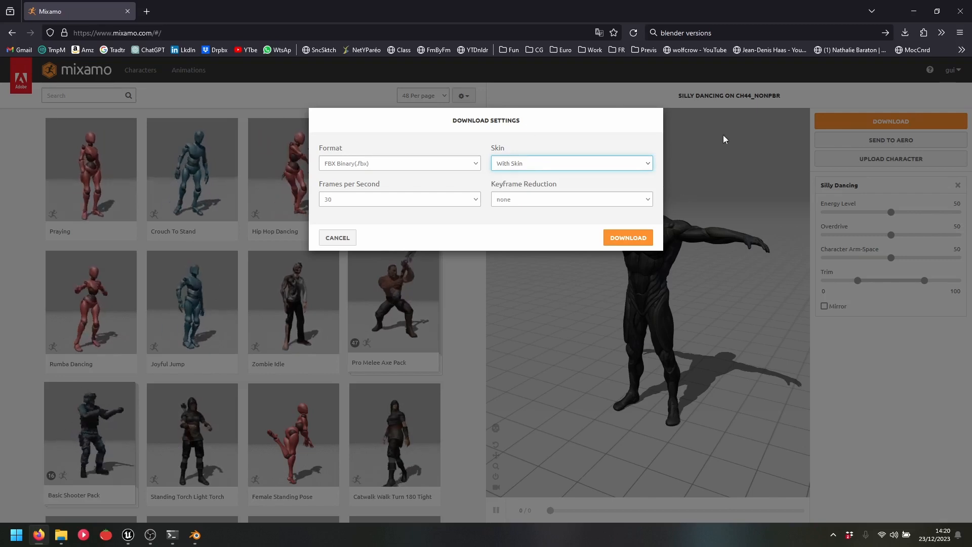
Set Skin to Without Skin, dismiss the download settings and close Firefox
left_click(632, 165)
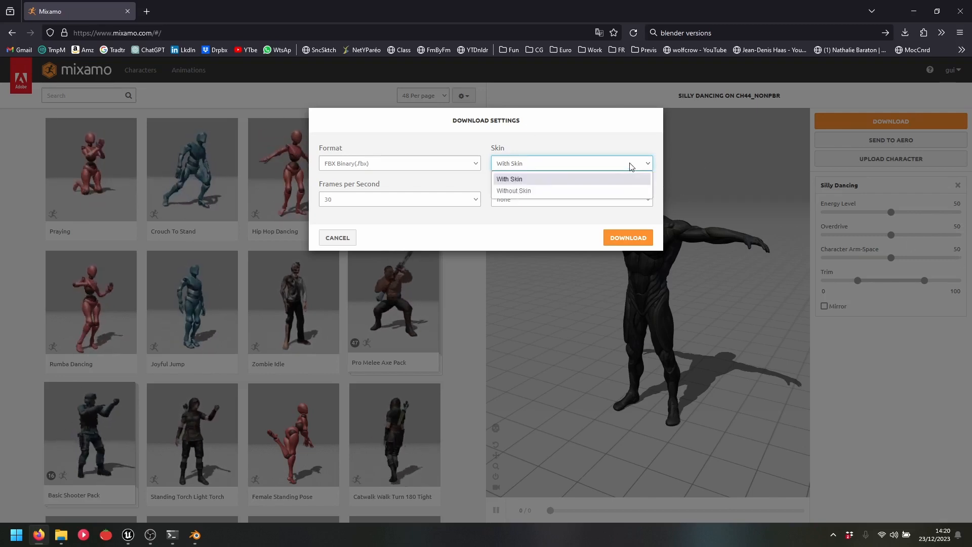
left_click(530, 190)
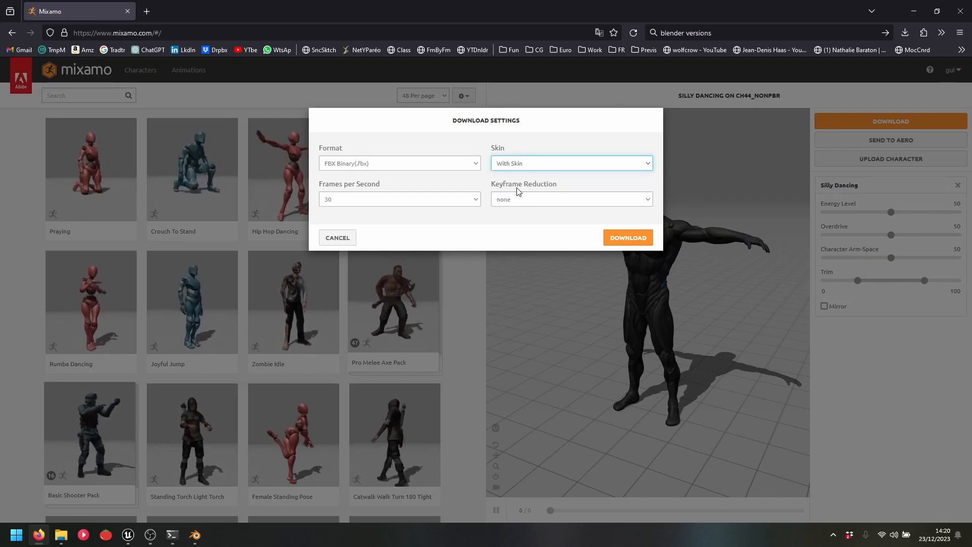
left_click(555, 163)
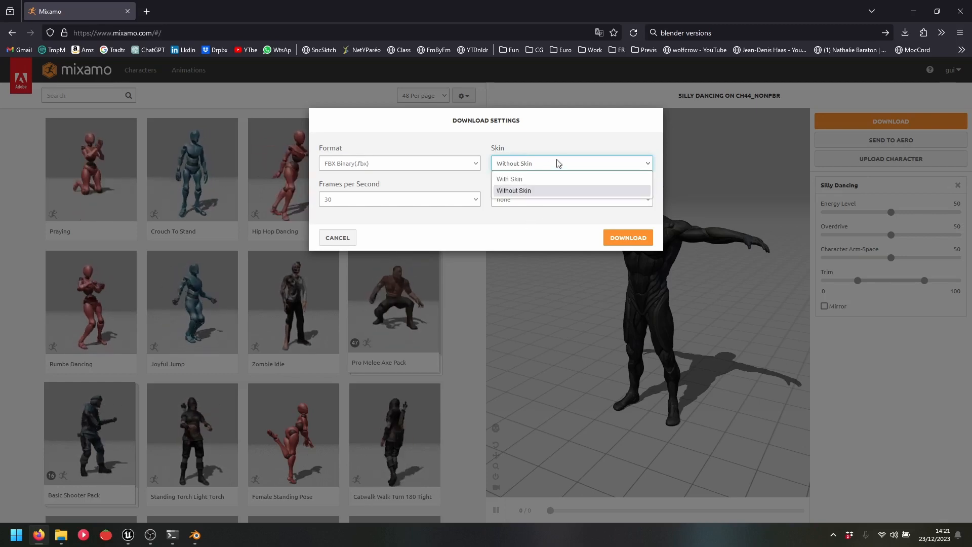
left_click(531, 190)
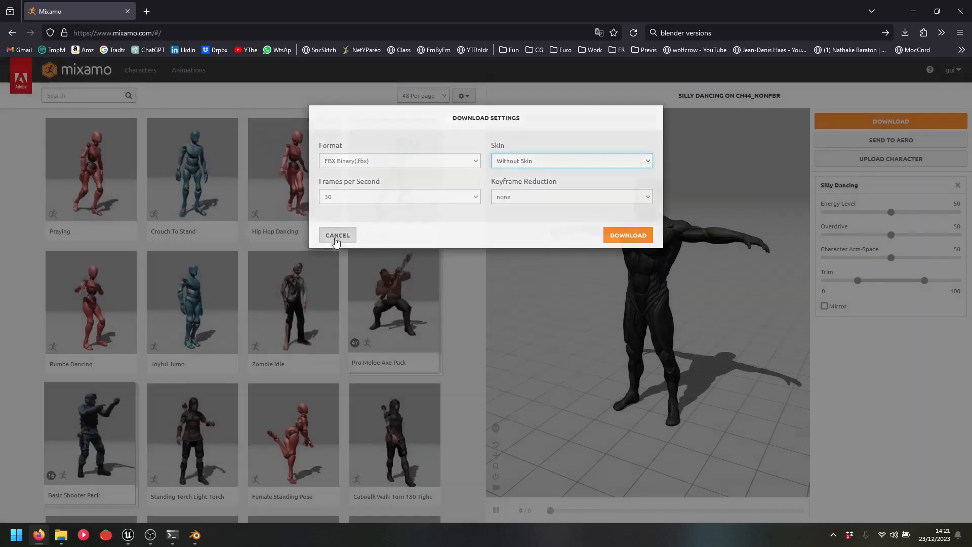
left_click(338, 237)
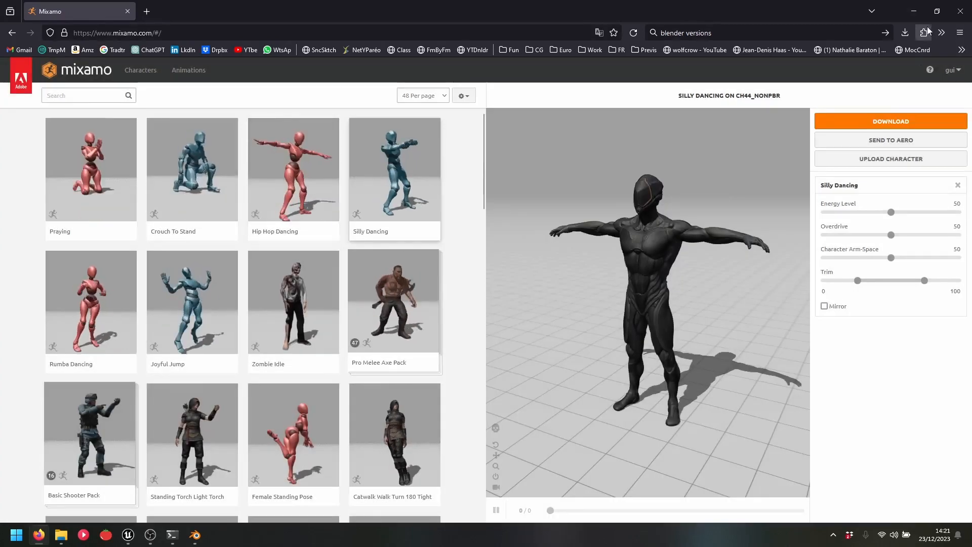
left_click(963, 11)
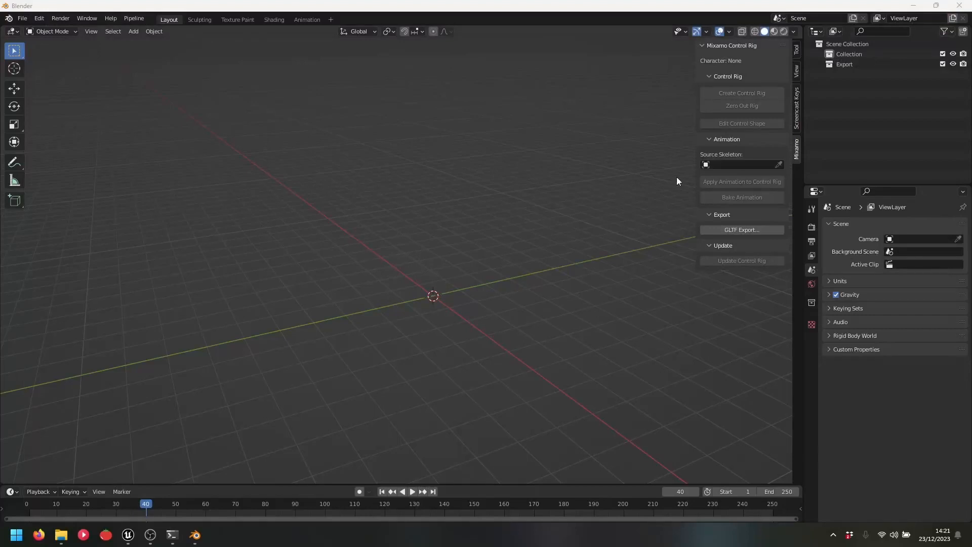
Start an FBX import and browse via the Tutorial Gameplay bookmark into the Animations folder
left_click(22, 19)
mouse_move(62, 156)
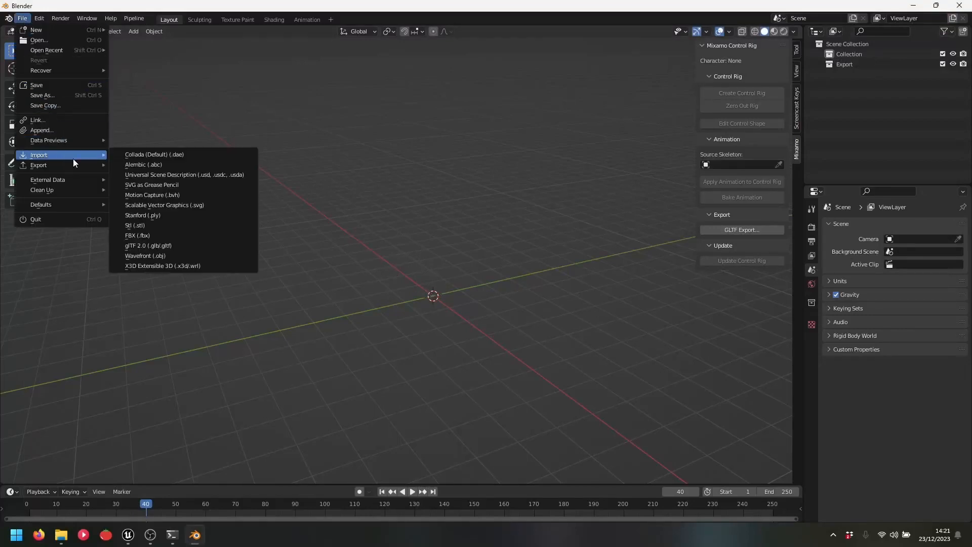
left_click(157, 236)
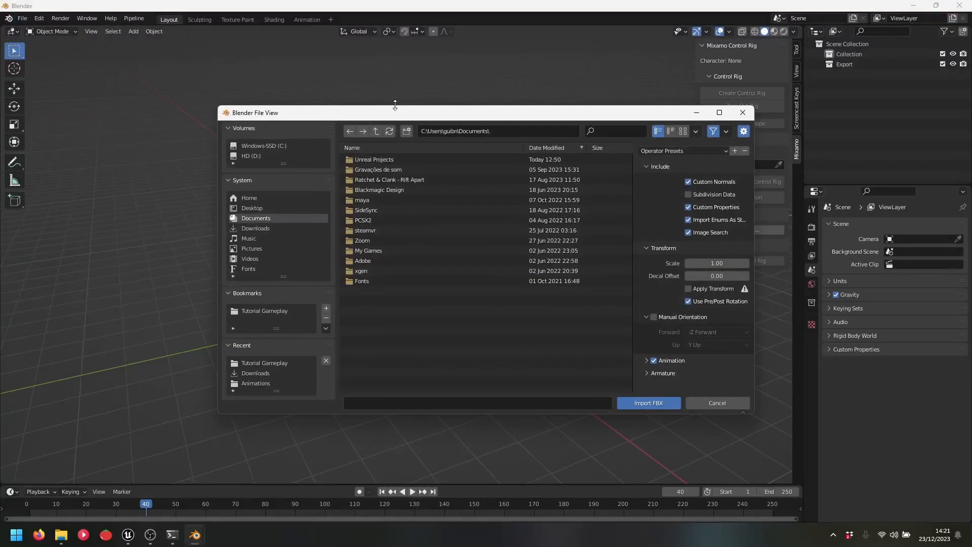
left_click(740, 112)
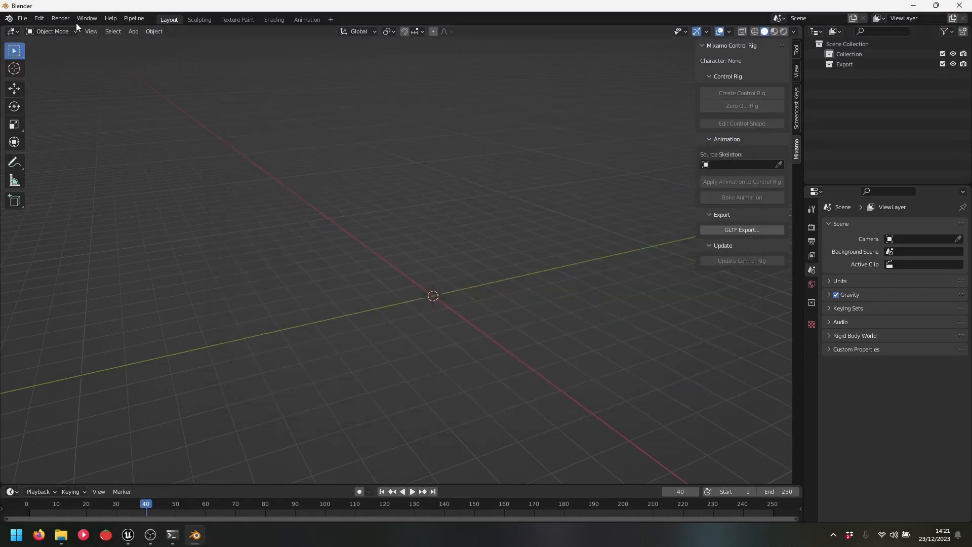
left_click(24, 19)
mouse_move(67, 157)
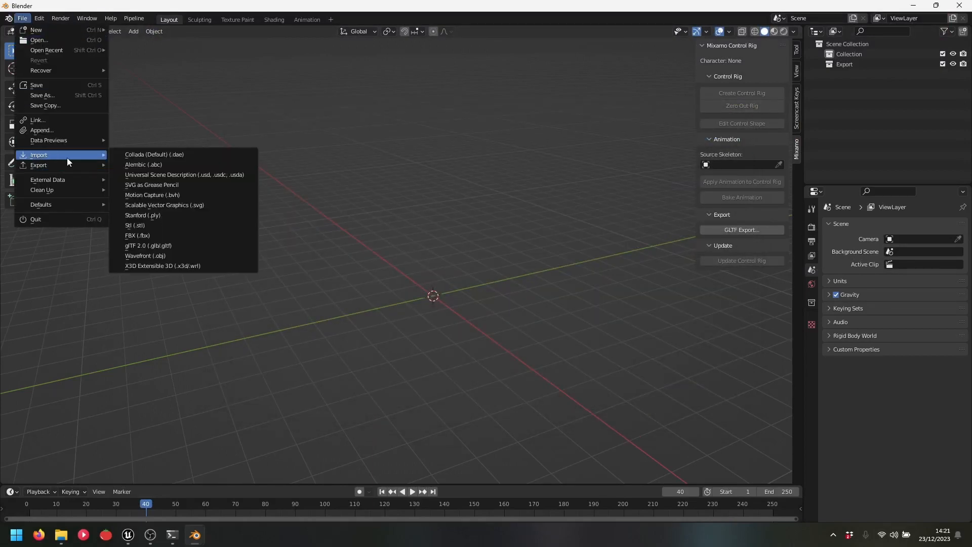
left_click(144, 234)
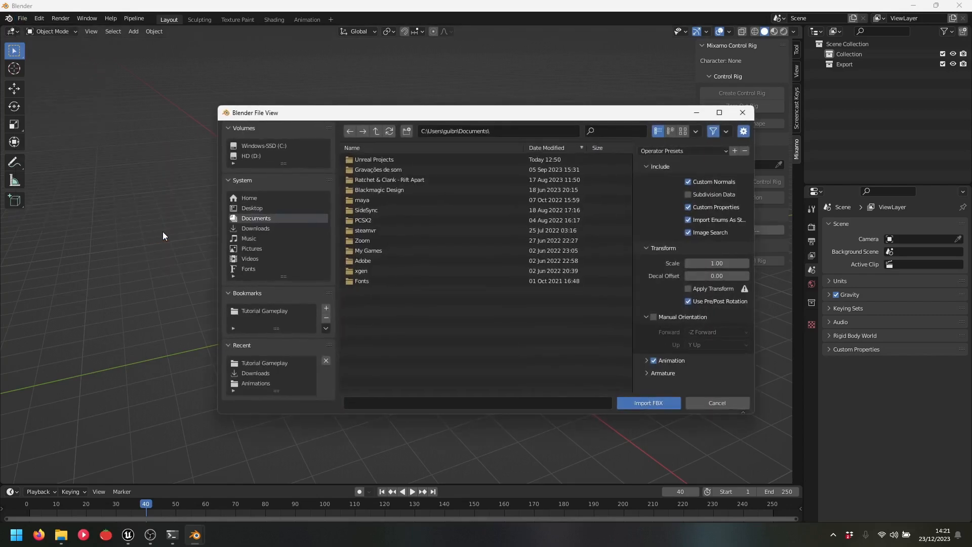
left_click(269, 312)
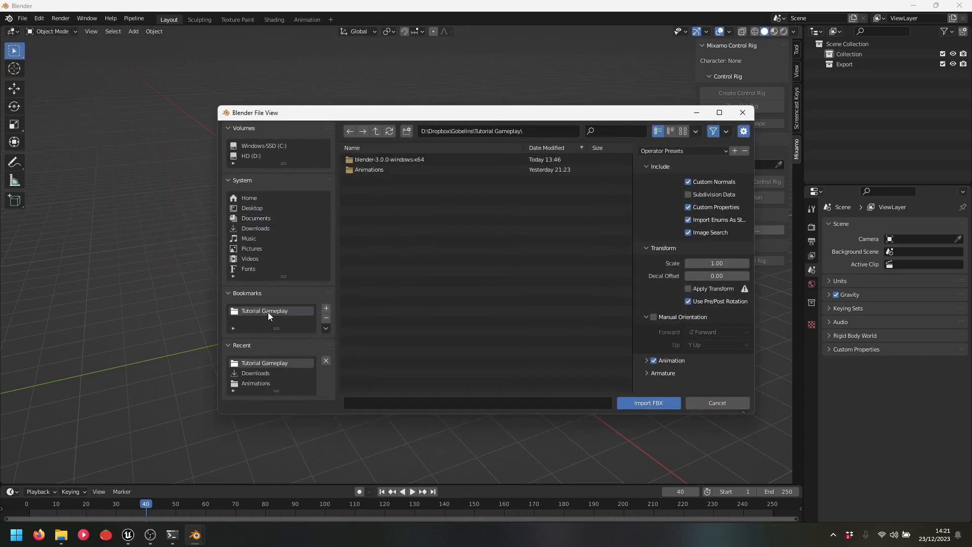
double_click(377, 170)
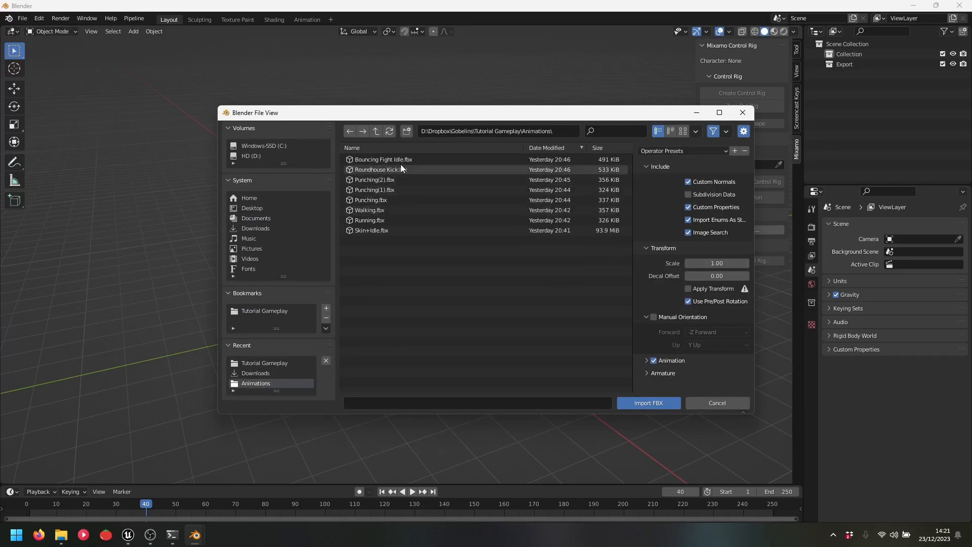
Import Skin+Idle.fbx and frame the imported character in the viewport
left_click(364, 230)
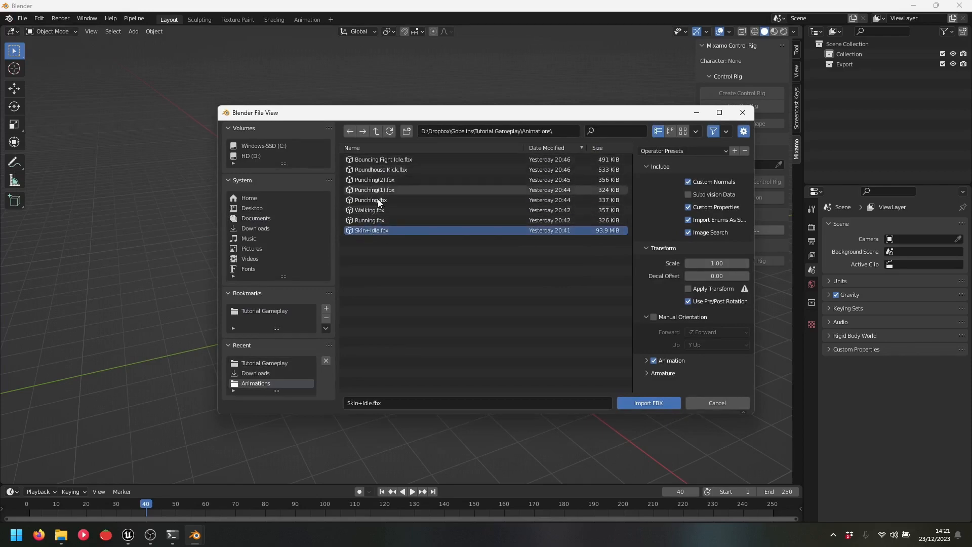
left_click_drag(399, 261, 364, 151)
left_click(386, 245)
left_click(381, 230)
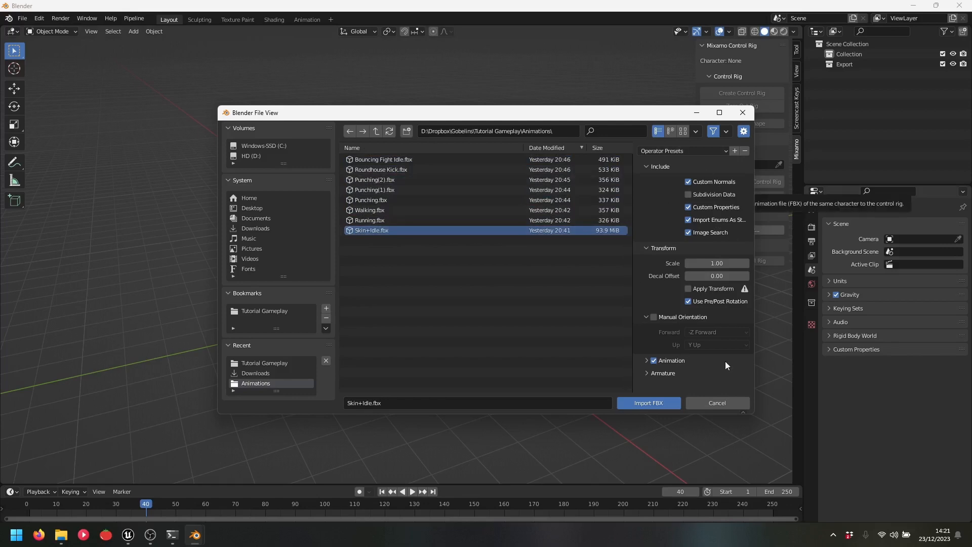
left_click(649, 403)
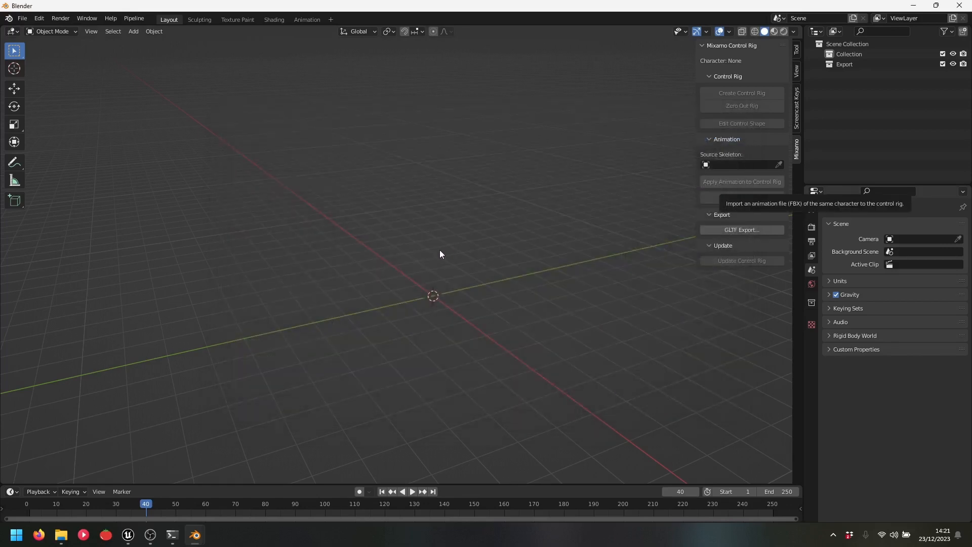
scroll(455, 298, "up", 5)
middle_click_drag(447, 312, 547, 314)
scroll(559, 258, "up", 3)
middle_click_drag(563, 244, 499, 278, "shift")
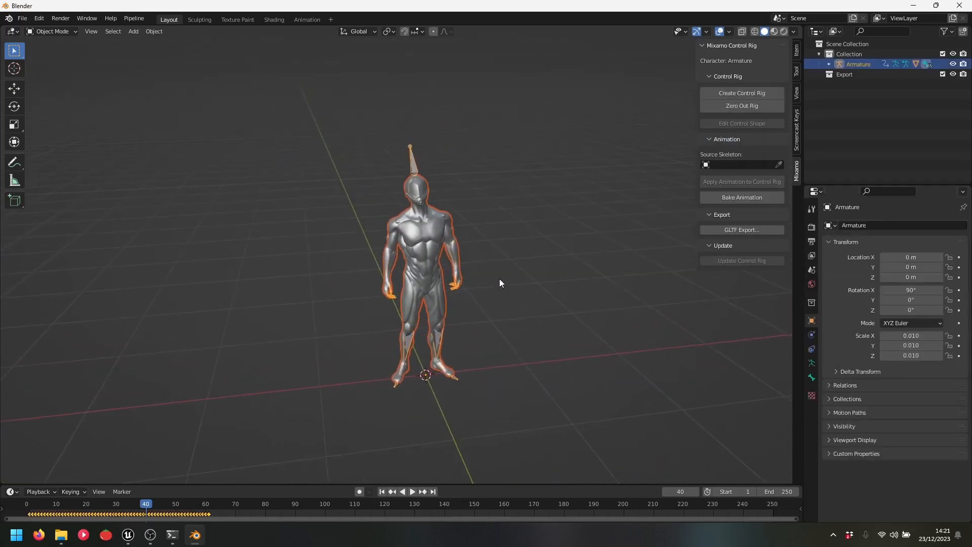
Show the Mixamo sidebar panel, preview the idle animation, and select the character's armature
left_click(799, 132)
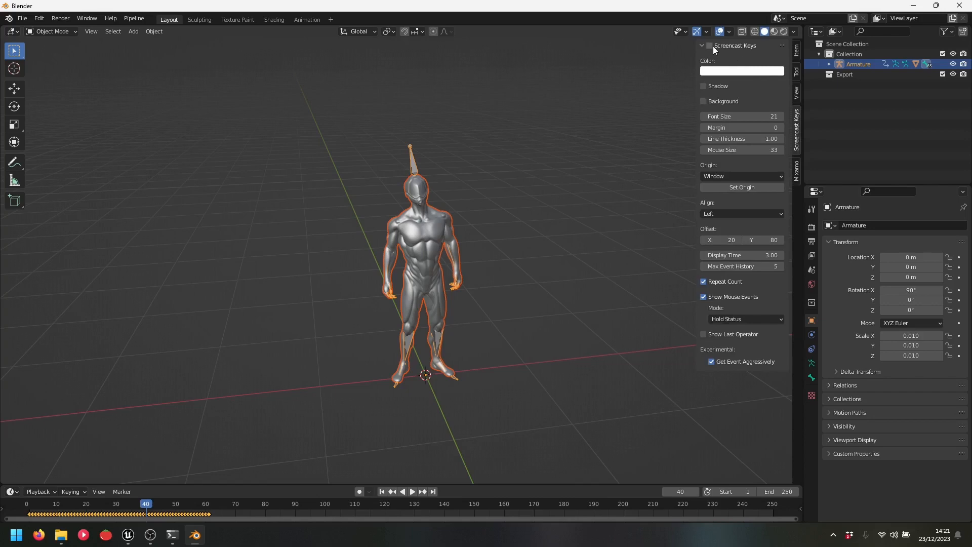
left_click(795, 173)
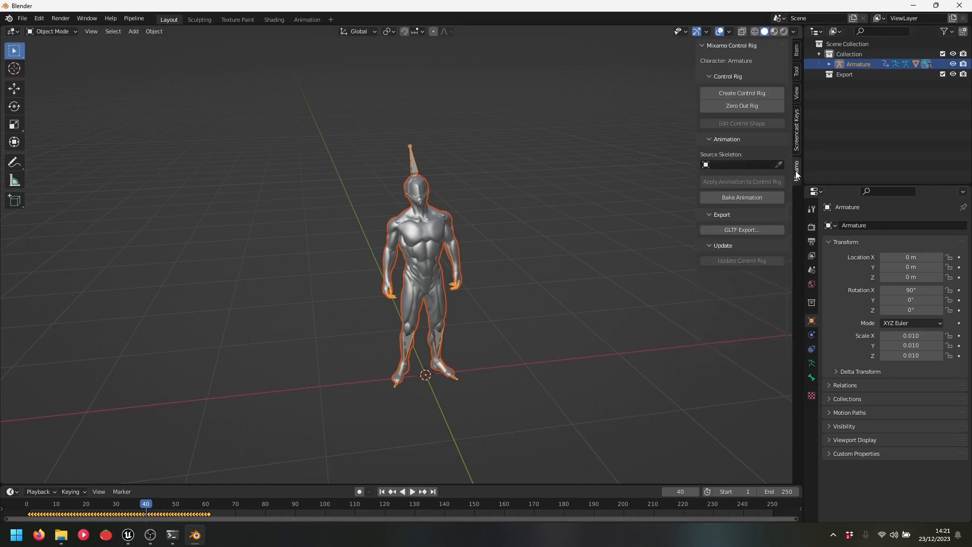
left_click(561, 223)
key("space")
key("space")
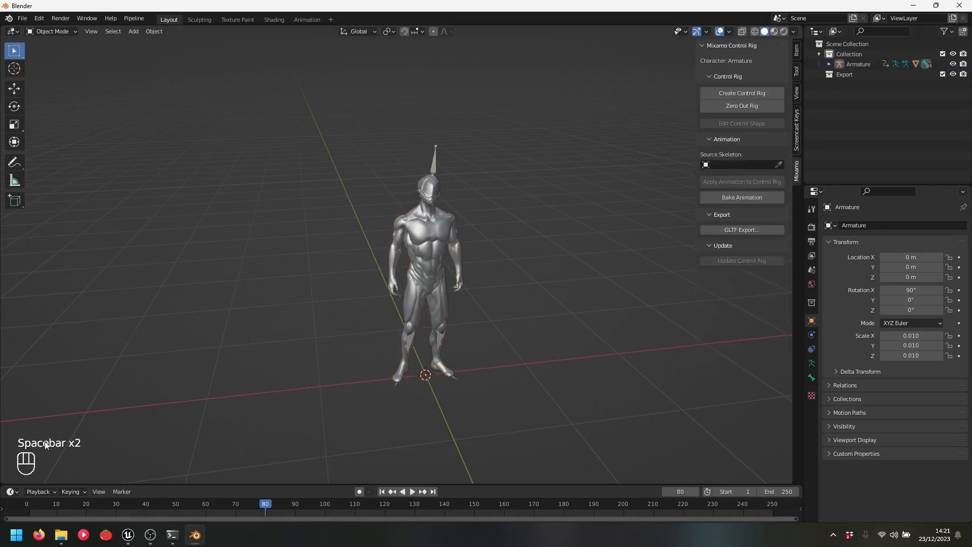
mouse_move(520, 291)
middle_mouse_down()
mouse_move(494, 344)
mouse_move(523, 335)
mouse_move(536, 306)
mouse_move(515, 309)
middle_mouse_up()
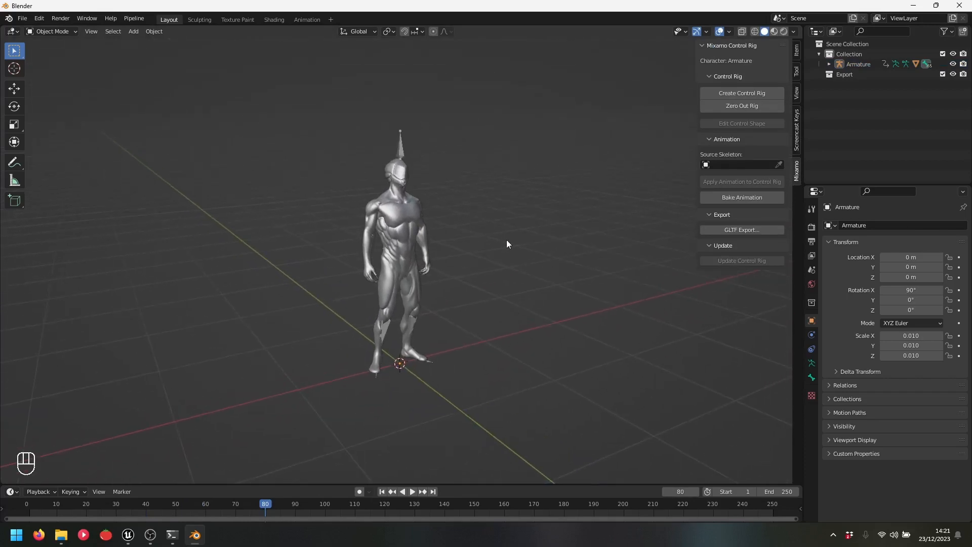
middle_click_drag(451, 189, 476, 209, "shift")
key("space")
key("space")
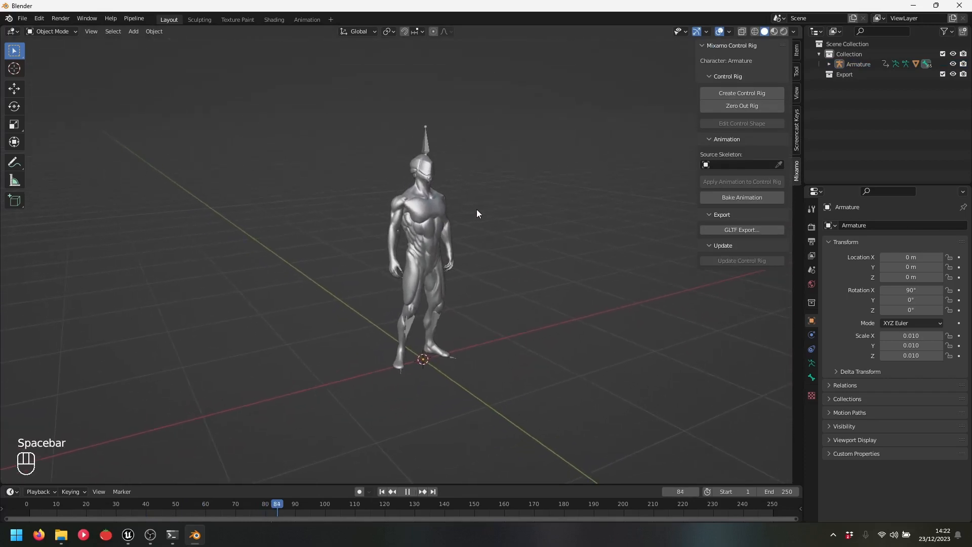
left_click(426, 135)
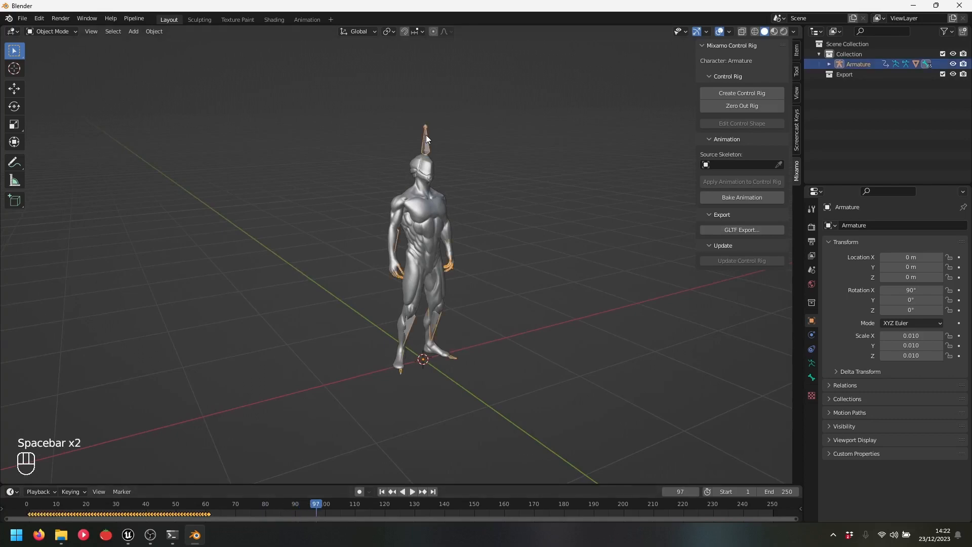
Set the scene's end frame to 61 to match the idle animation
left_click_drag(162, 503, 208, 504)
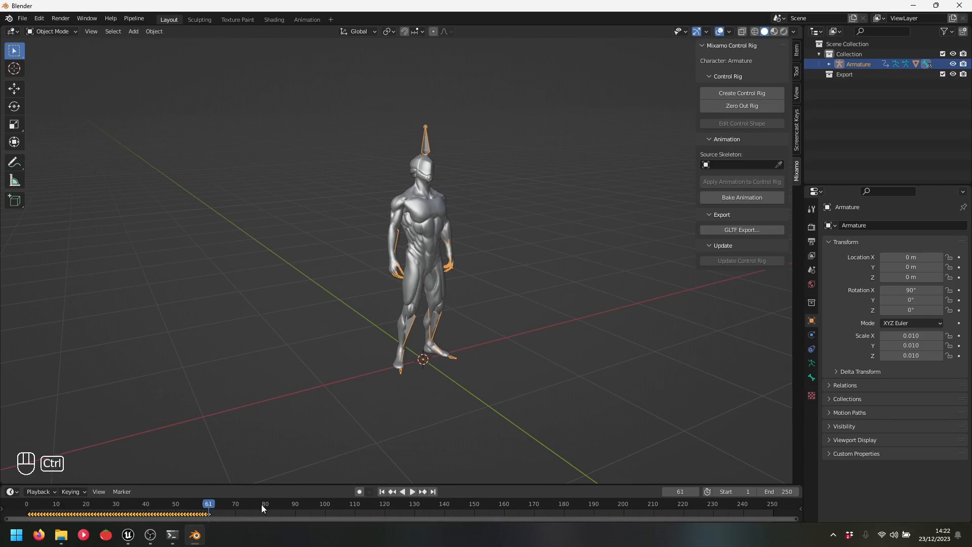
key("ctrl+End")
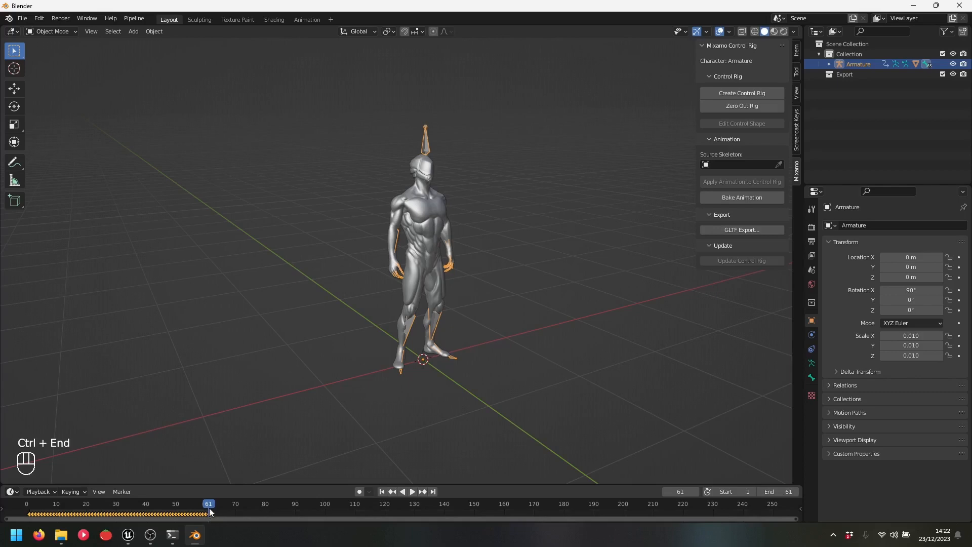
key("space")
left_click_drag(209, 510, 209, 508)
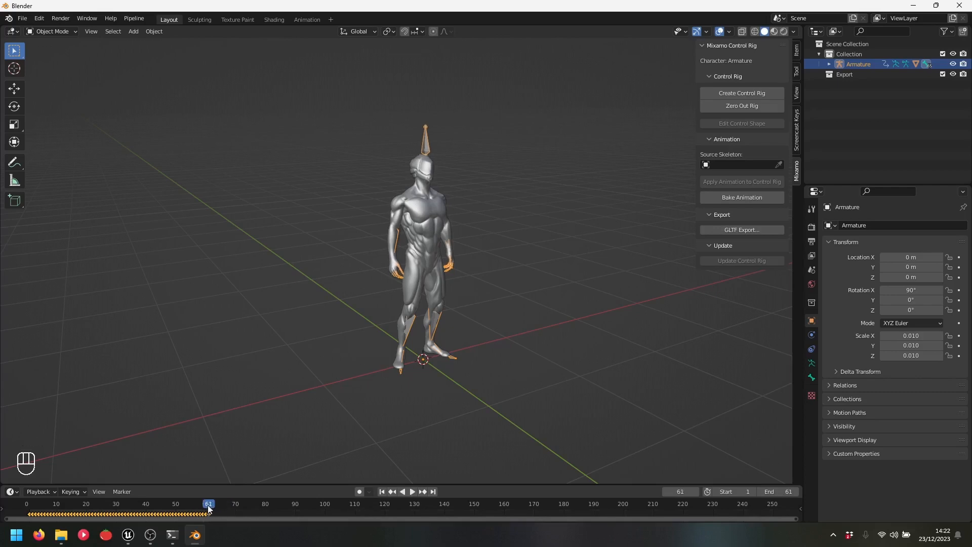
left_click(774, 490)
type("6")
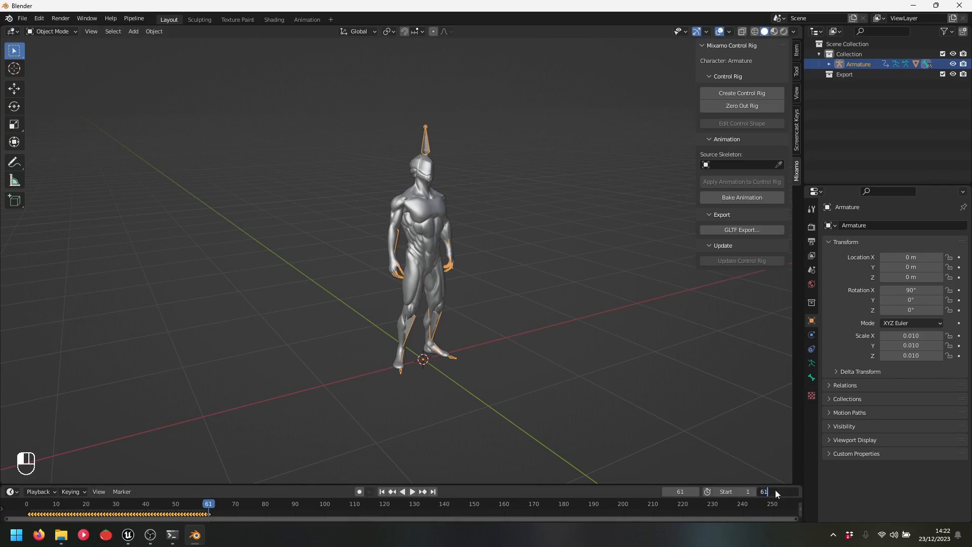
type("1")
key("Return")
Play the 1–61 idle loop, stopping at frame 52, and reframe the character
key("space")
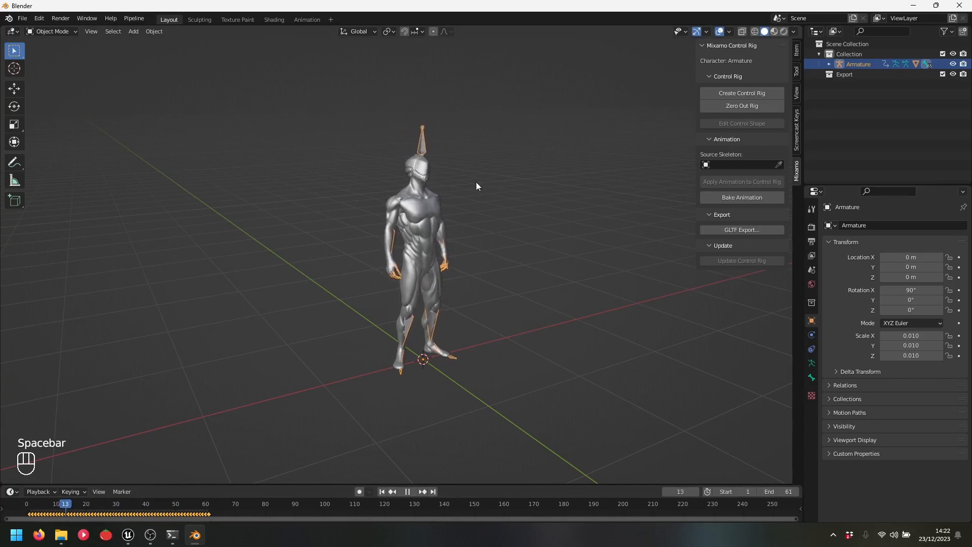
key("space")
scroll(494, 186, "up", 2)
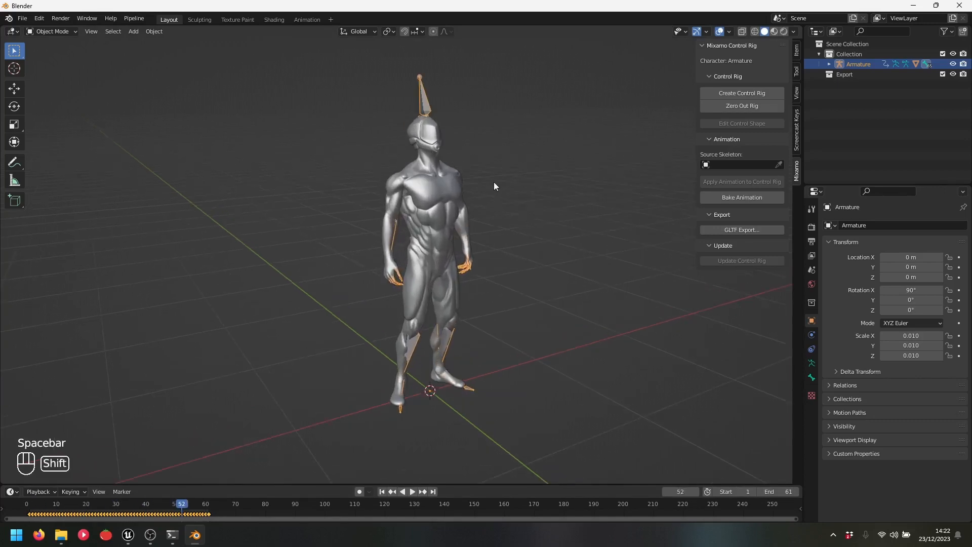
middle_click_drag(494, 187, 397, 183)
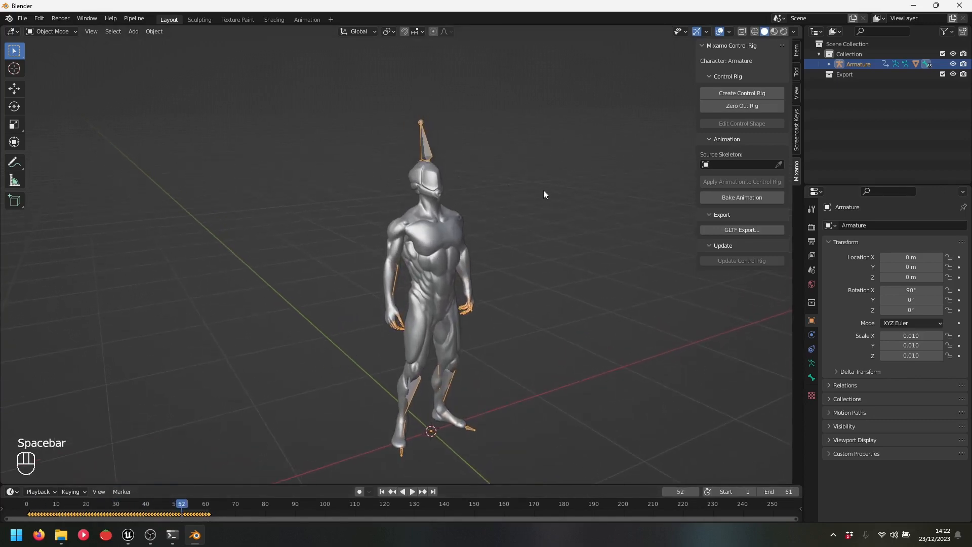
middle_click_drag(544, 194, 530, 193, "shift")
scroll(504, 229, "down", 3)
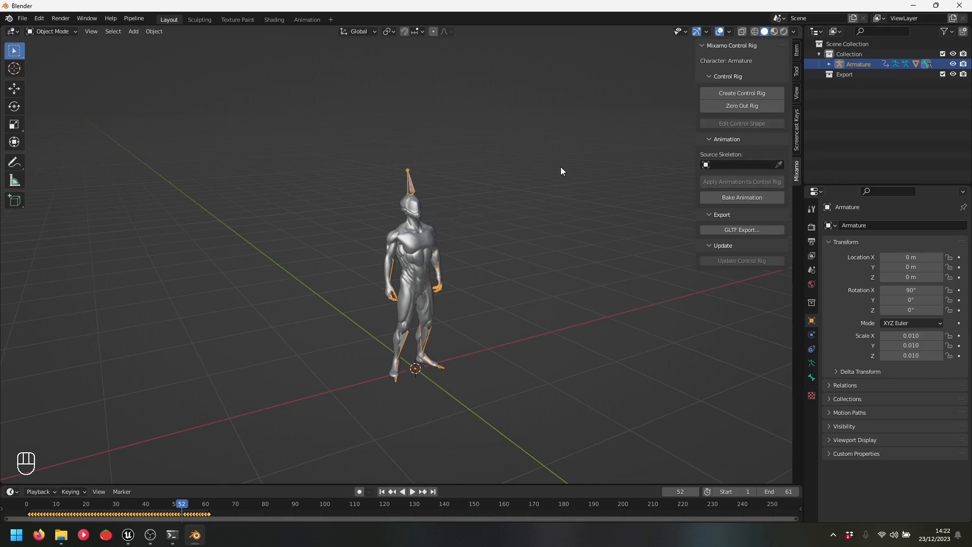
Create the control rig with Apply Animation, IK Arms and IK Legs, then play it
left_click(746, 92)
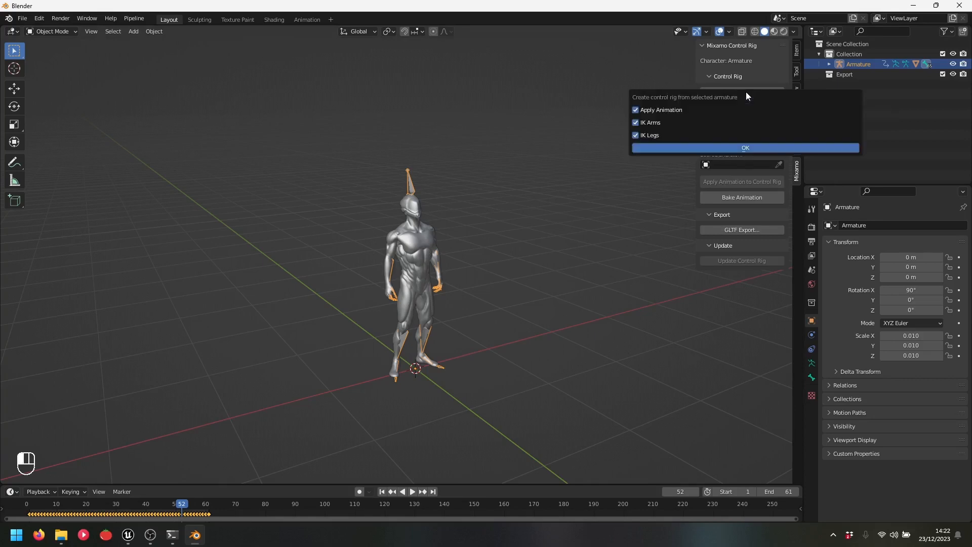
left_click(746, 148)
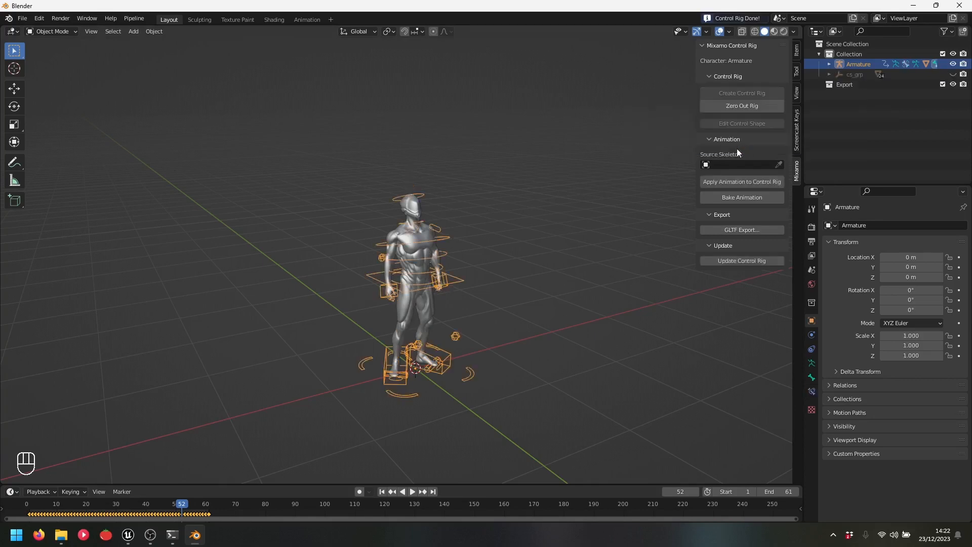
middle_click_drag(372, 339, 496, 323)
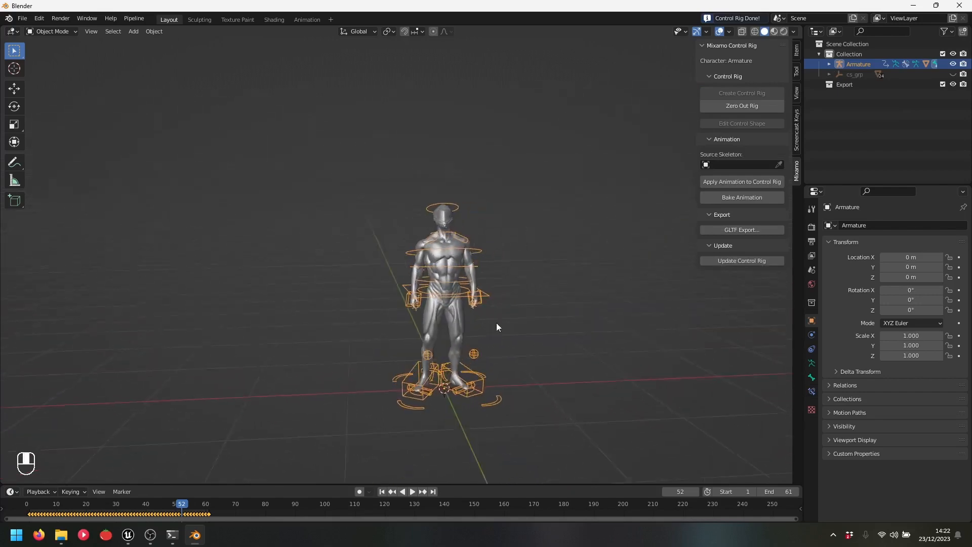
key("space")
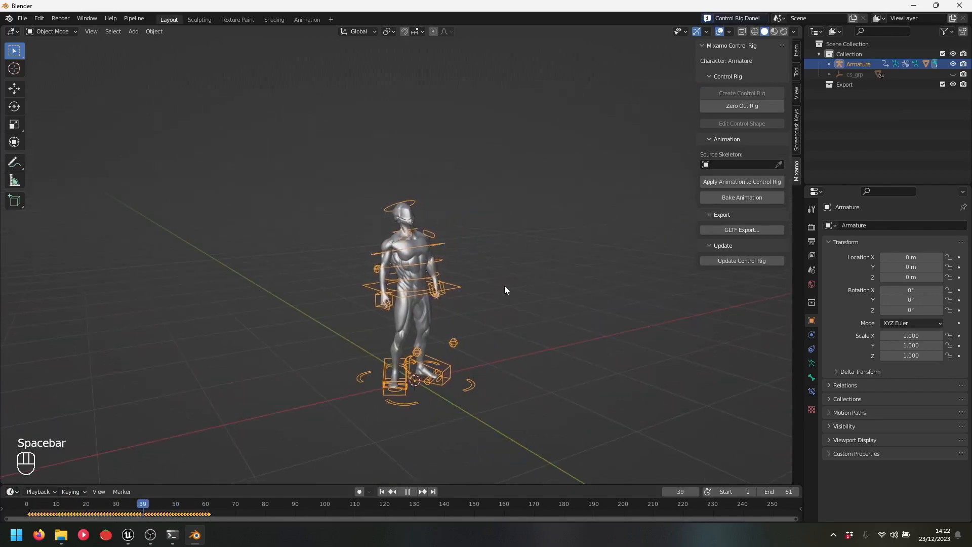
key("space")
Test moving the whole rig, cancel the move, and orbit around the character
scroll(402, 315, "up", 2)
middle_click_drag(402, 315, 460, 252, "shift")
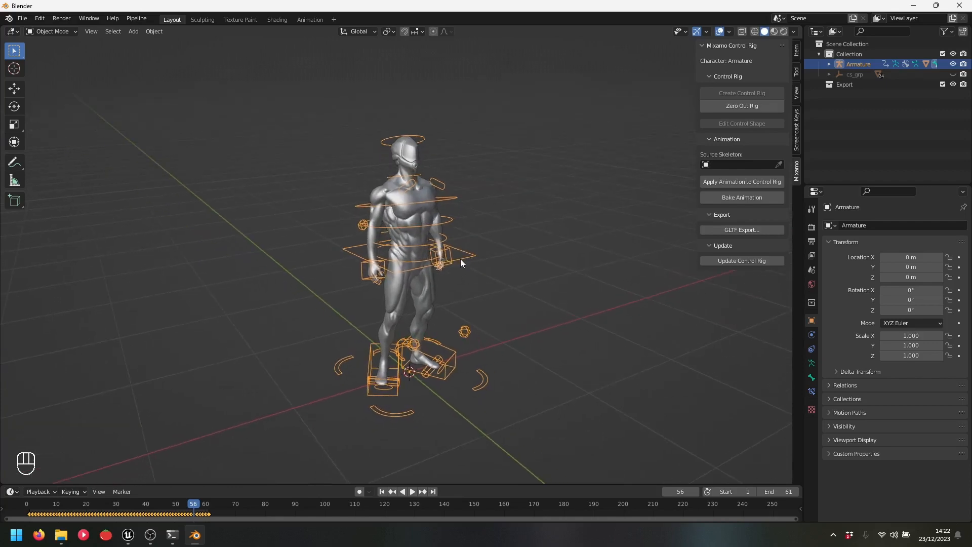
key("g")
right_click(332, 302)
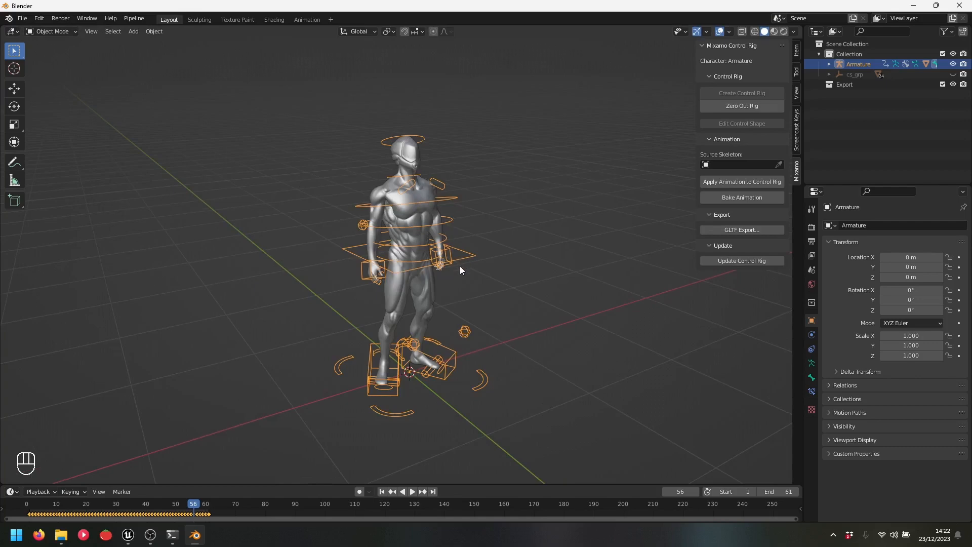
middle_click_drag(495, 239, 463, 309)
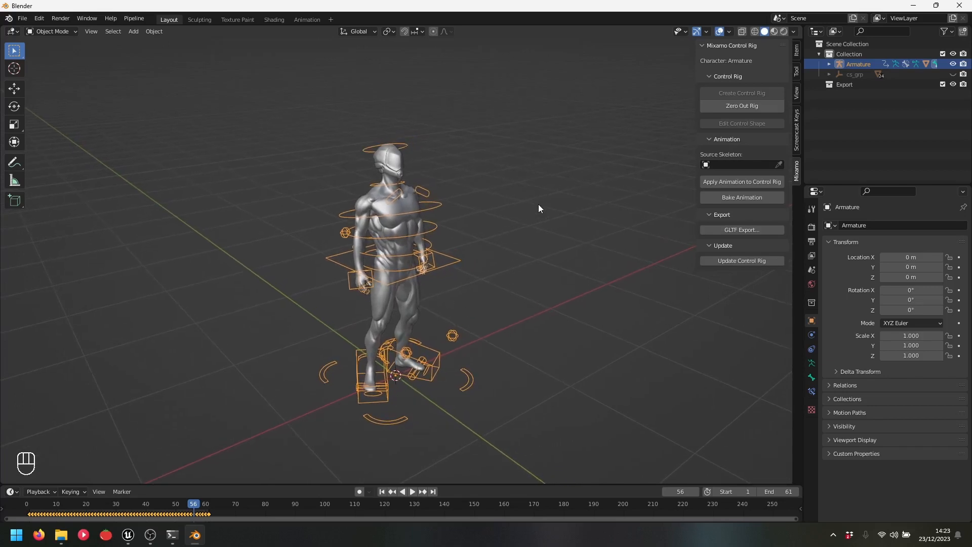
Switch the rig into Pose Mode and bring the character closer in view
key("ctrl+Tab")
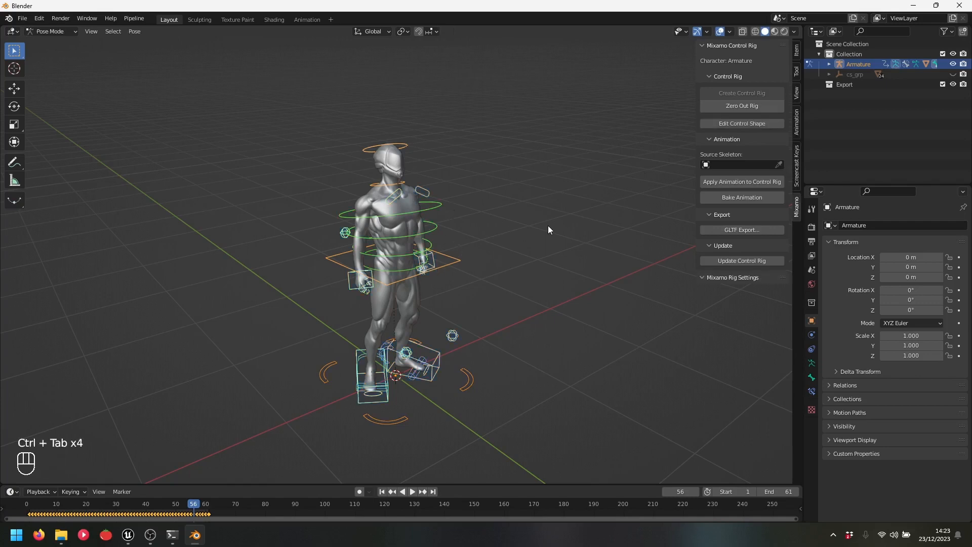
key("ctrl+Tab")
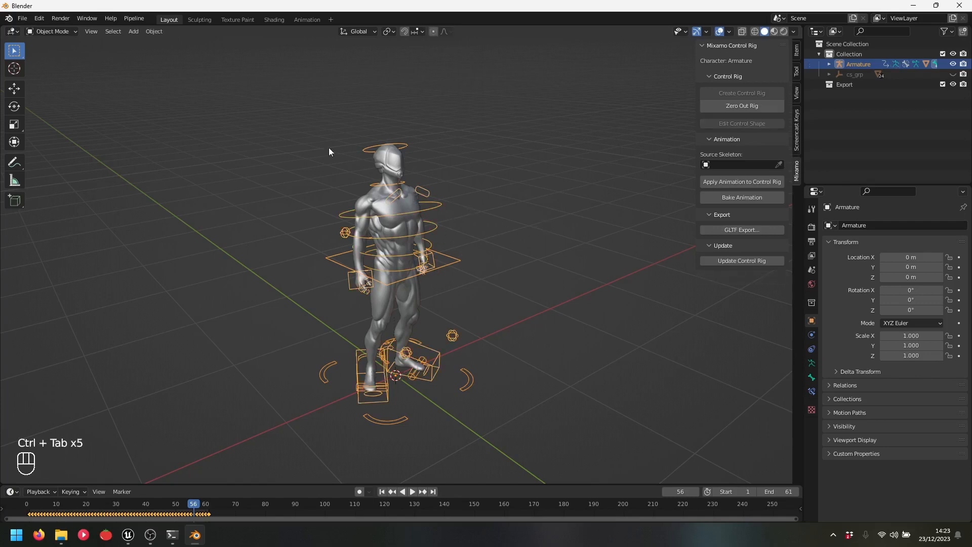
left_click(65, 32)
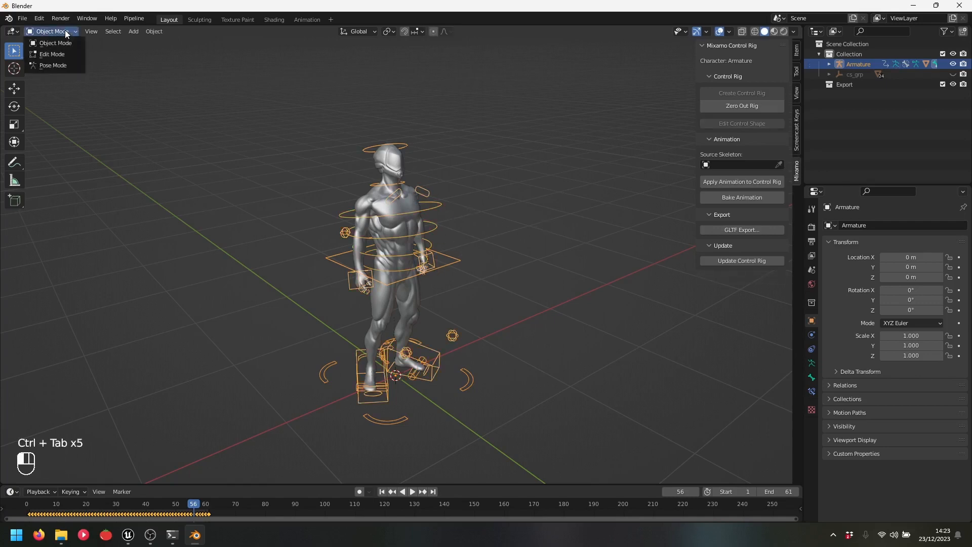
left_click(60, 67)
middle_click_drag(531, 247, 536, 251, "shift")
scroll(507, 269, "up", 2)
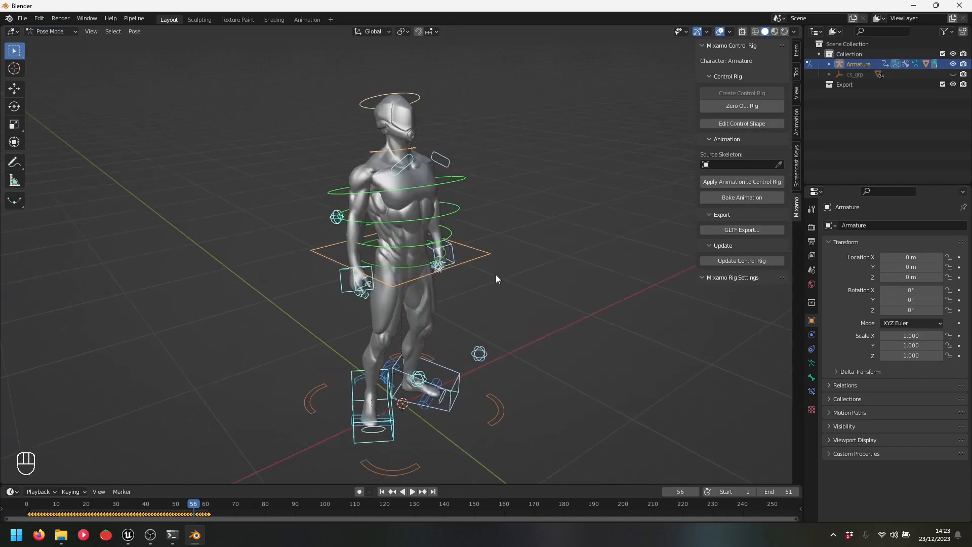
middle_click_drag(426, 278, 430, 277, "shift")
Select the right hand control and open Snap Anim IK-FK for frames 1 to 61
left_click(344, 281)
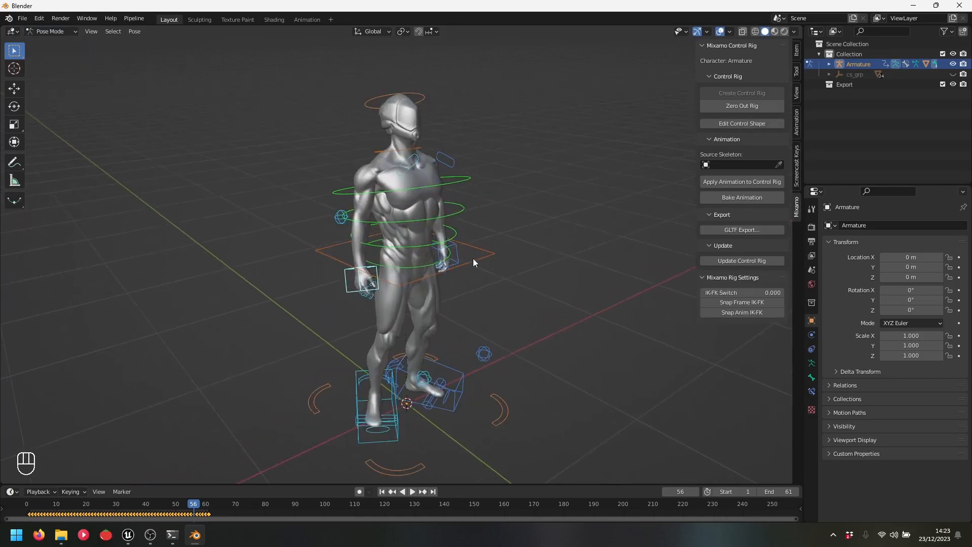
key("g")
right_click(543, 189)
middle_click_drag(428, 226, 386, 209)
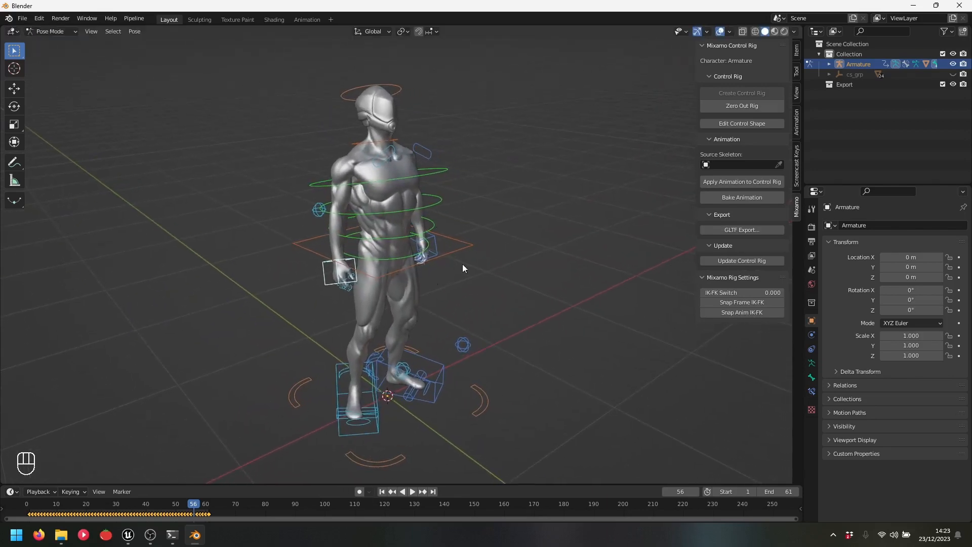
left_click(436, 241, "shift")
left_click(752, 311)
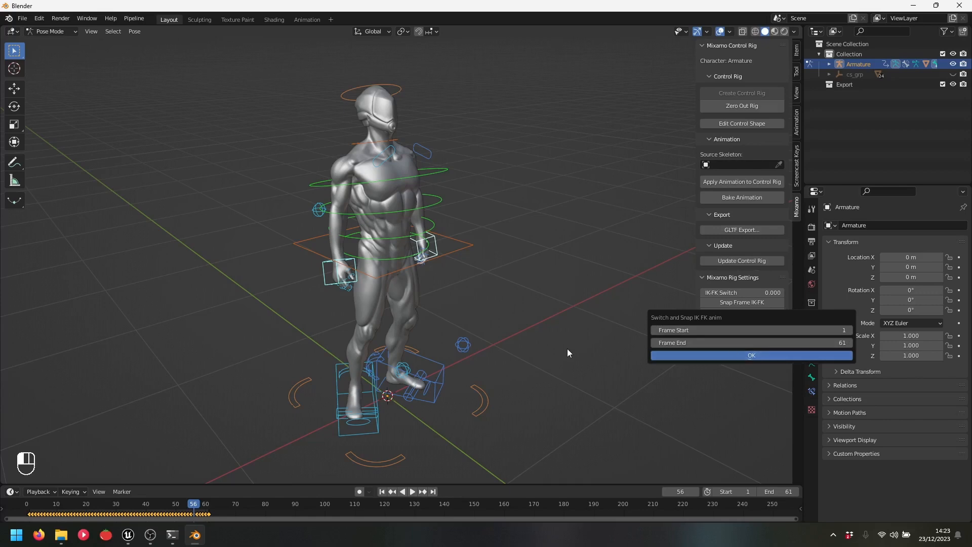
Apply the IK-to-FK snap for the first hand over frames 1–61 and play it back
key("Return")
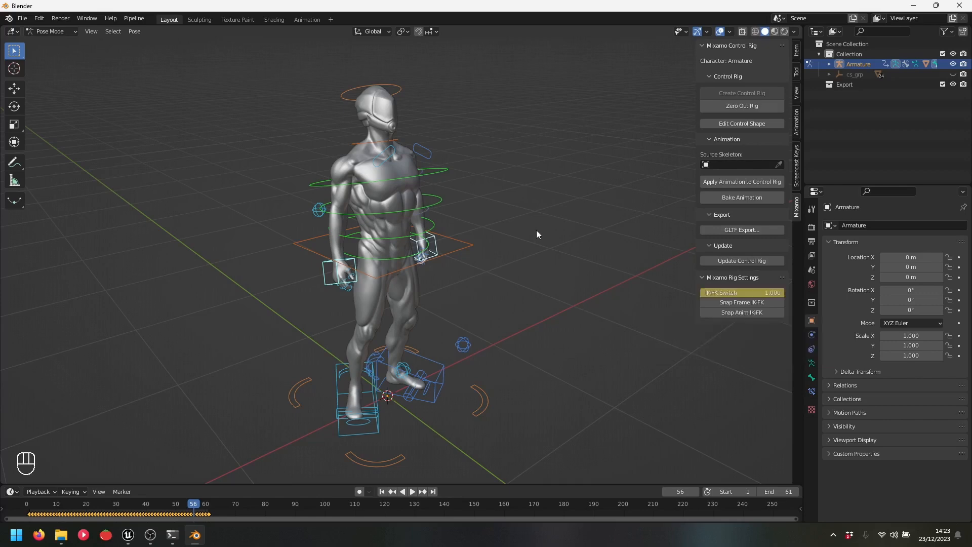
key("space")
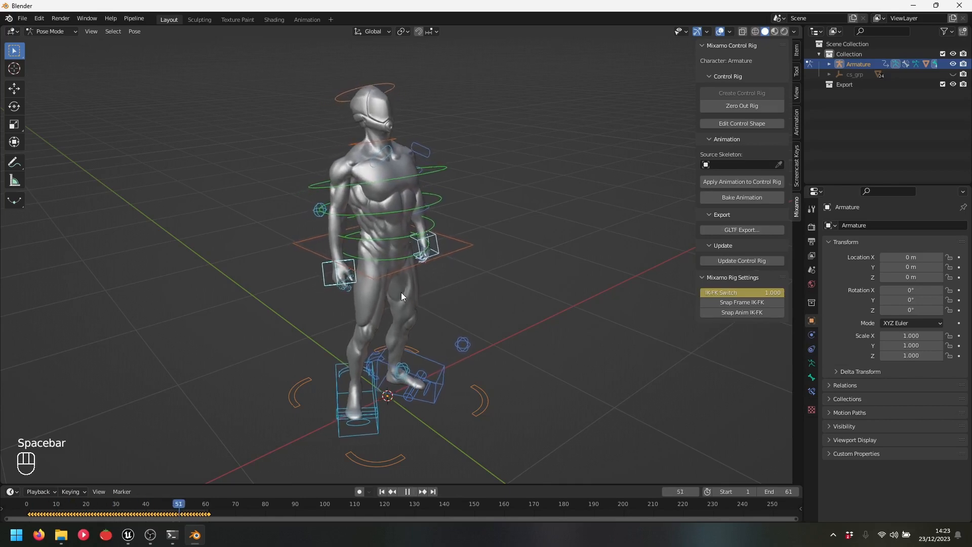
key("space")
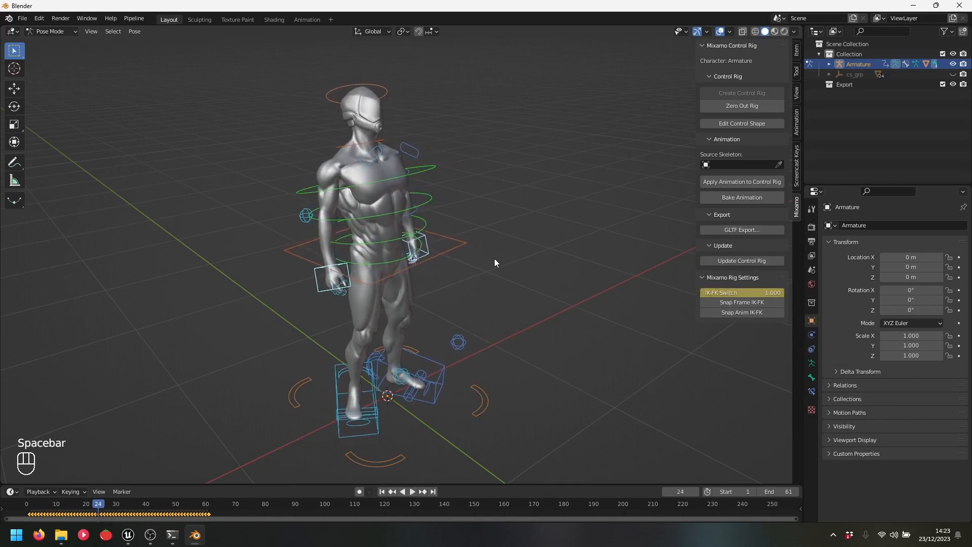
Apply the same IK-to-FK snap to the other hand control
middle_click_drag(519, 239, 582, 284)
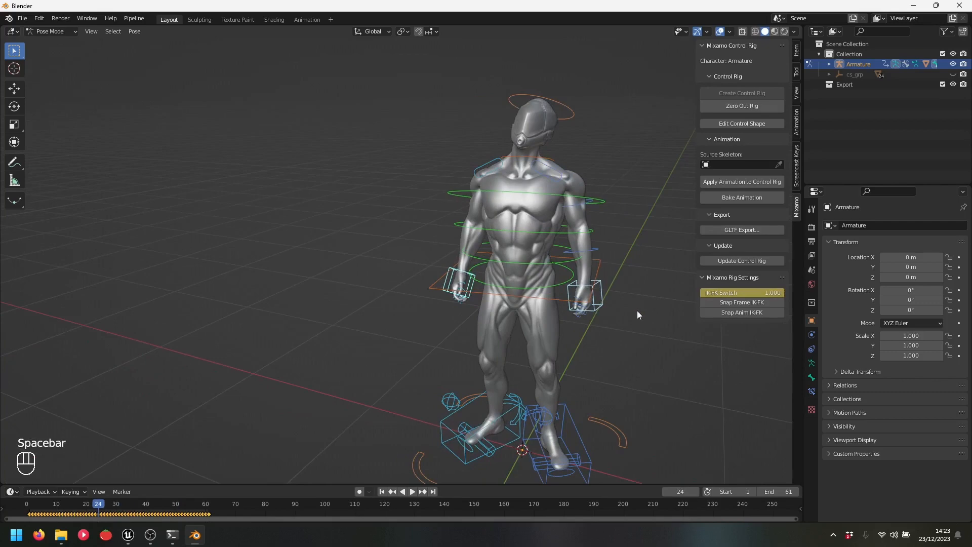
left_click(637, 314)
left_click(451, 272)
middle_click_drag(452, 272, 436, 271)
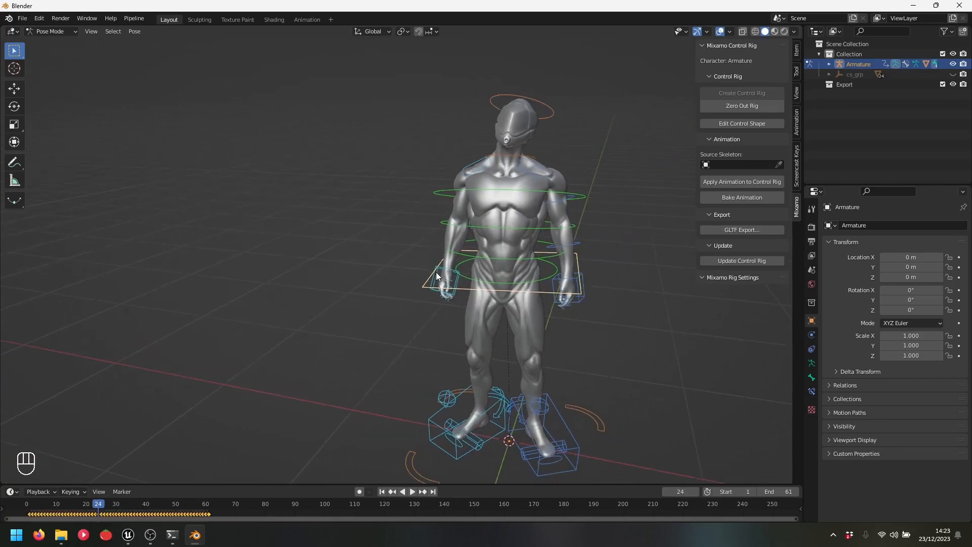
left_click(436, 274)
left_click(755, 309)
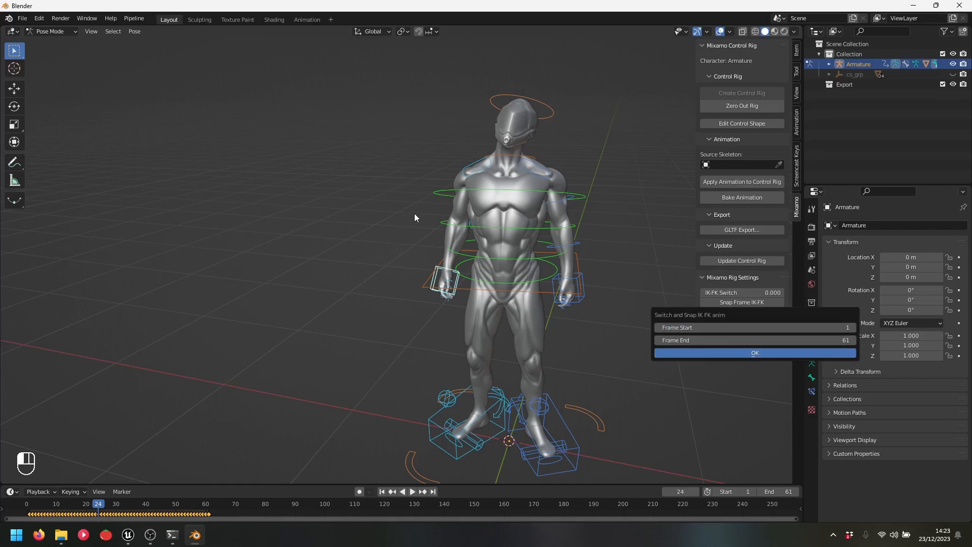
key("Return")
Test the right upper-arm FK control with a rotation, then cancel it
middle_click_drag(414, 217, 494, 235)
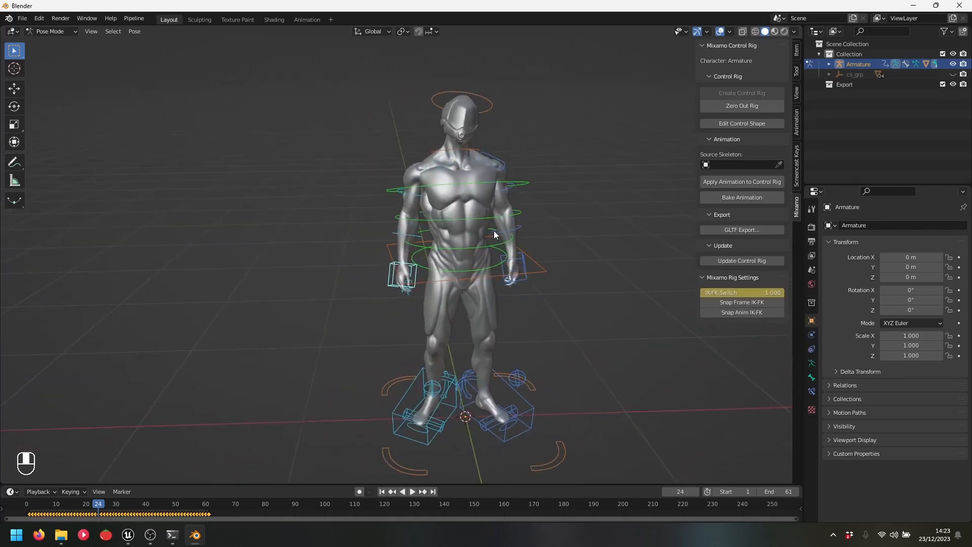
left_click(419, 192)
key("r")
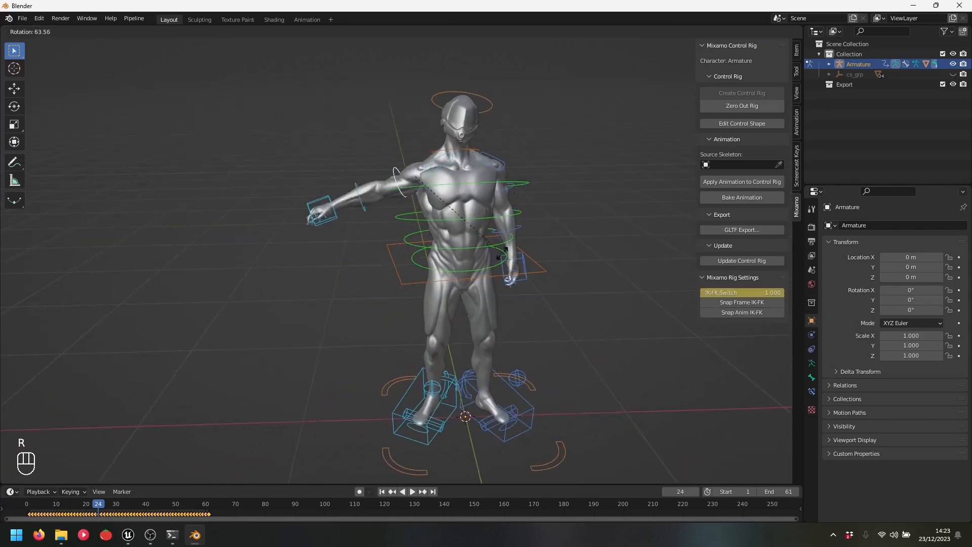
right_click(483, 179)
Switch the control rig back to Object Mode with Ctrl+Tab
middle_click_drag(350, 207, 467, 239)
scroll(396, 232, "down", 1)
middle_click_drag(548, 236, 529, 231)
scroll(522, 242, "down", 2)
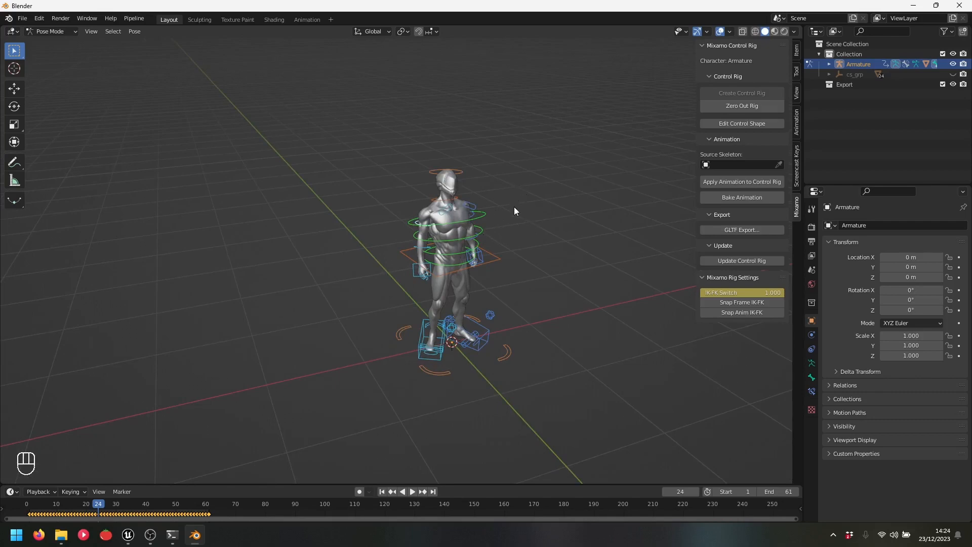
middle_click_drag(514, 213, 523, 209)
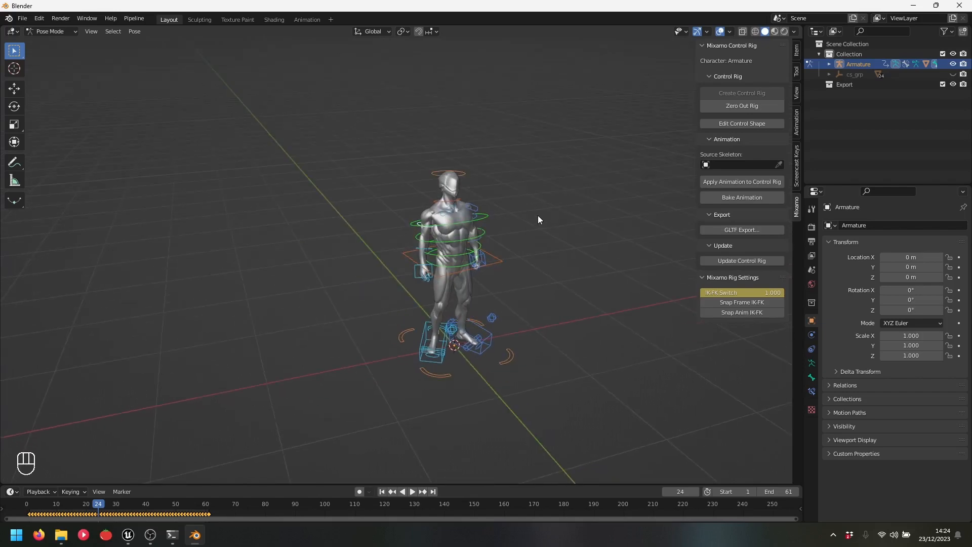
key("ctrl+Tab")
middle_click_drag(525, 221, 474, 195)
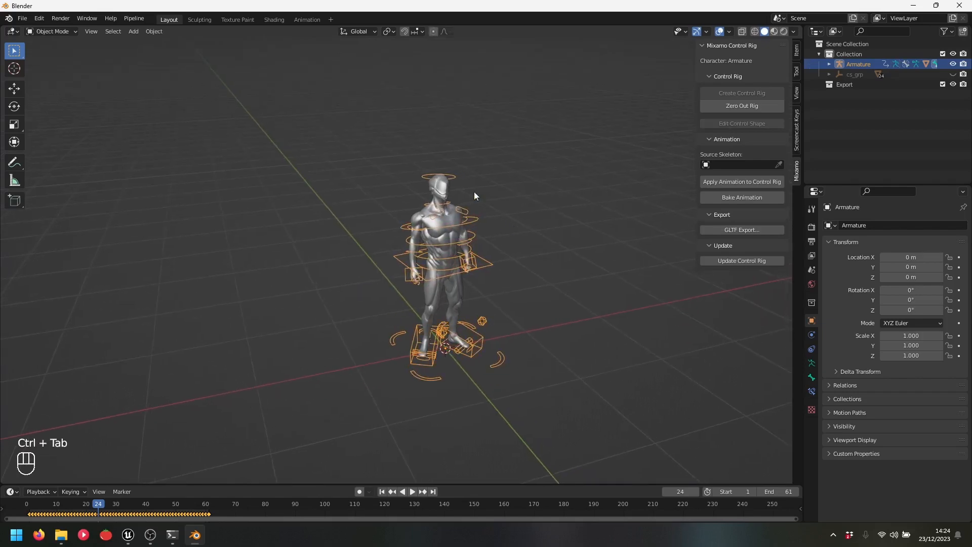
Import Roundhouse Kick.fbx and Walking.fbx as two new armatures
left_click(23, 18)
mouse_move(74, 157)
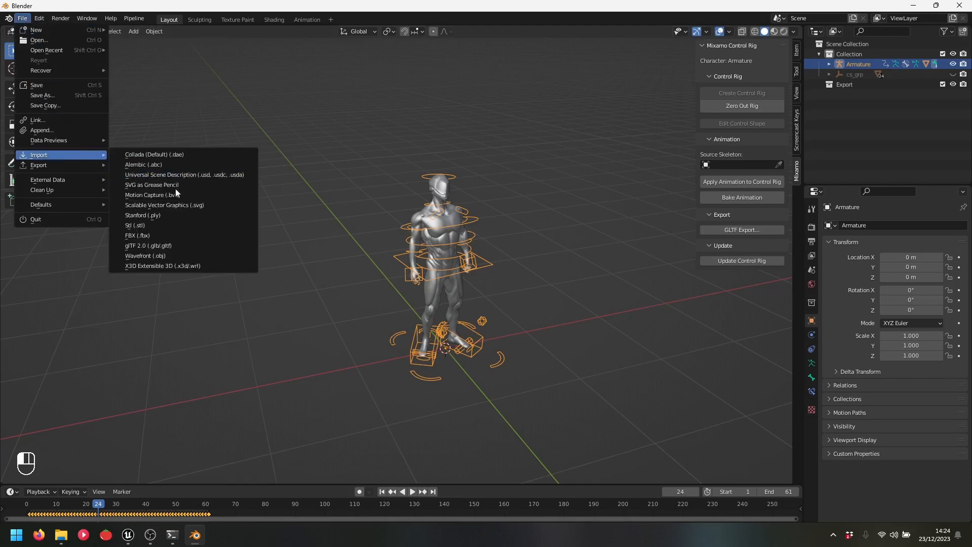
left_click(165, 236)
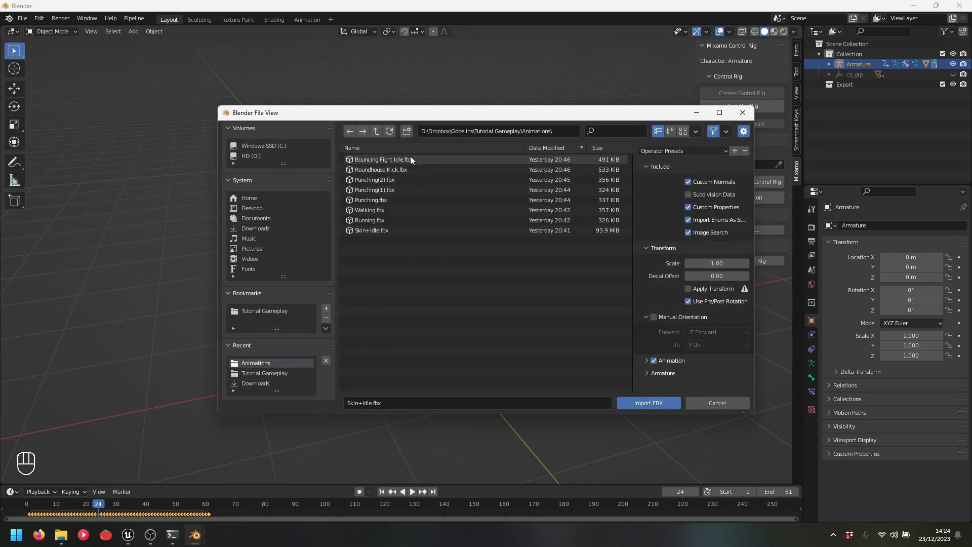
left_click(407, 171)
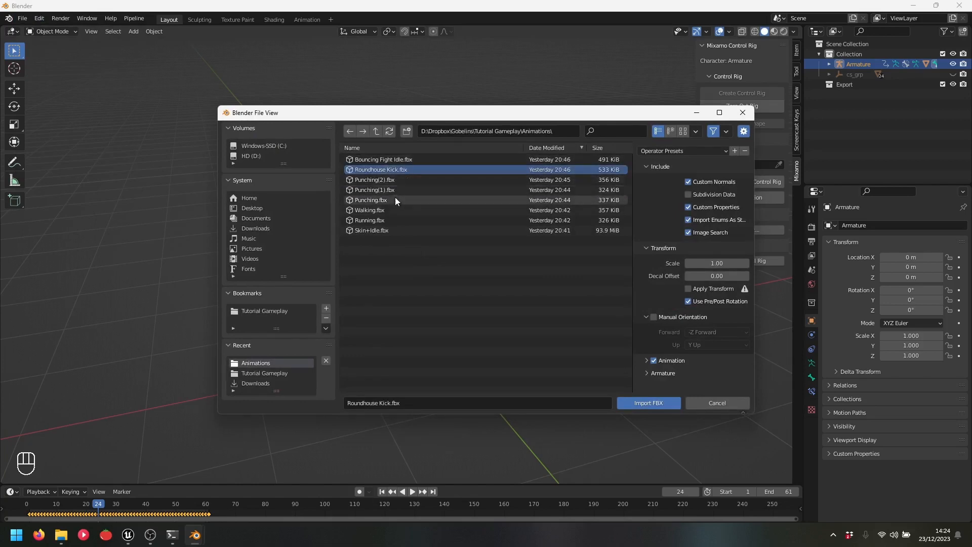
left_click(386, 209, "ctrl")
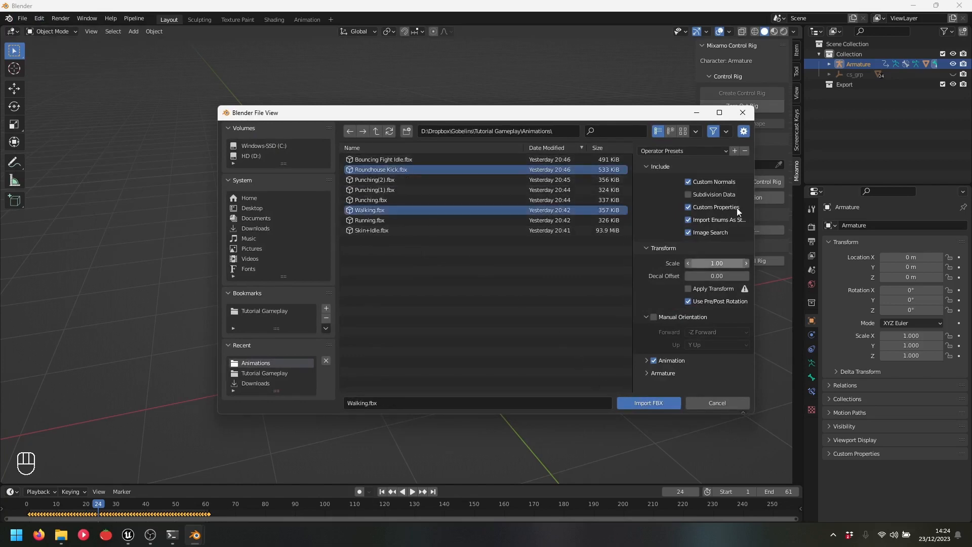
left_click(642, 403)
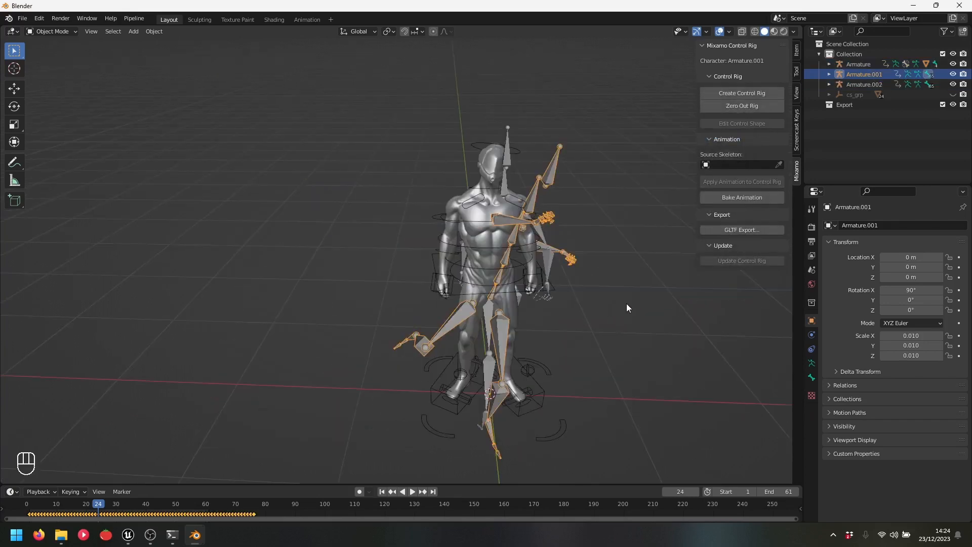
Move Armature.001 and Armature.002 along X to the left of the character
key("g")
key("x")
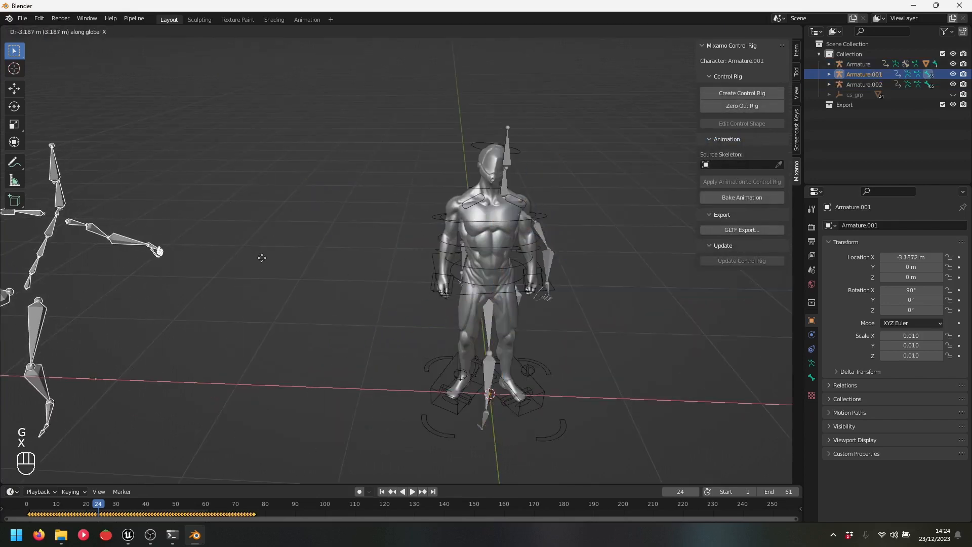
left_click(360, 215)
left_click(512, 156)
key("g")
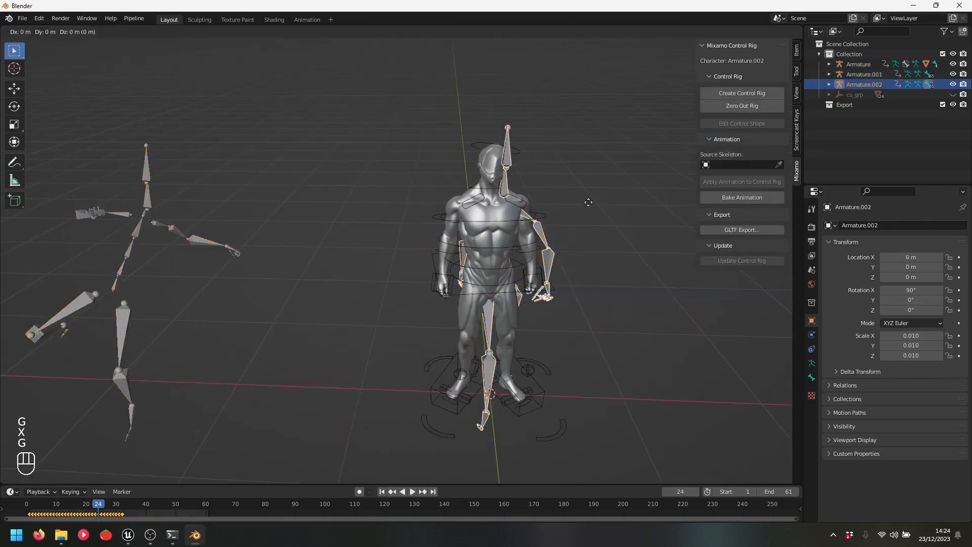
key("x")
left_click(398, 198)
Play the animations to compare all three figures, stopping at frame 36
middle_click_drag(399, 199, 448, 258)
key("space")
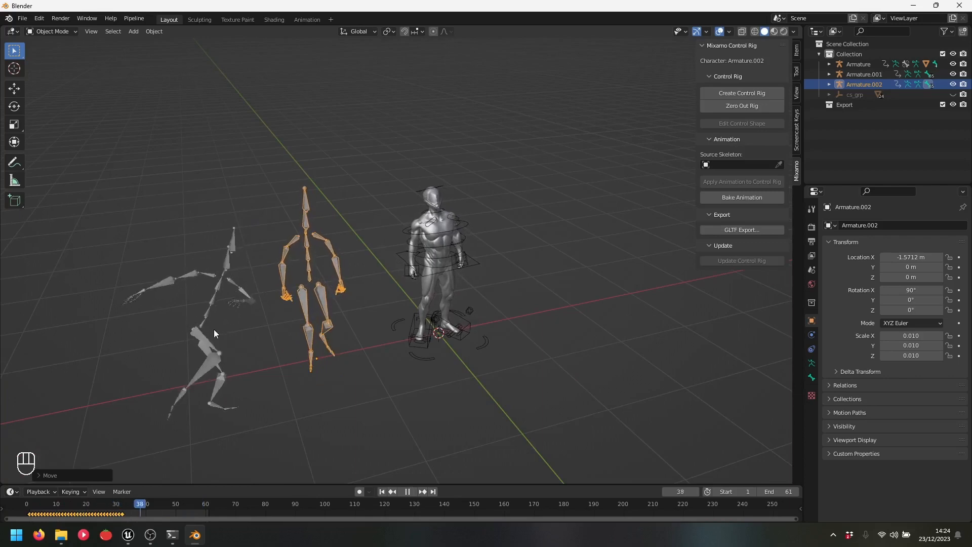
key("space")
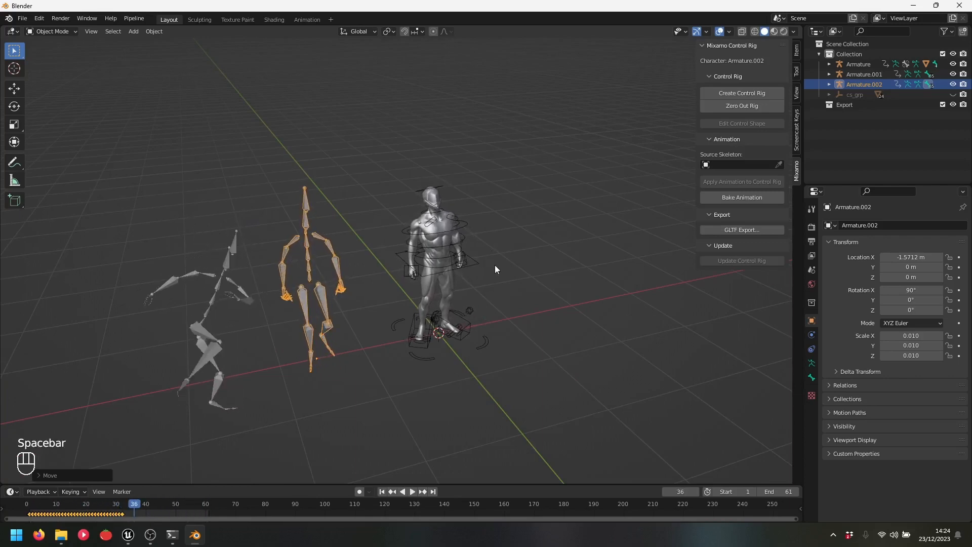
Select the control rig Armature and split the 3D view into upper and lower areas
middle_click_drag(494, 265, 527, 267)
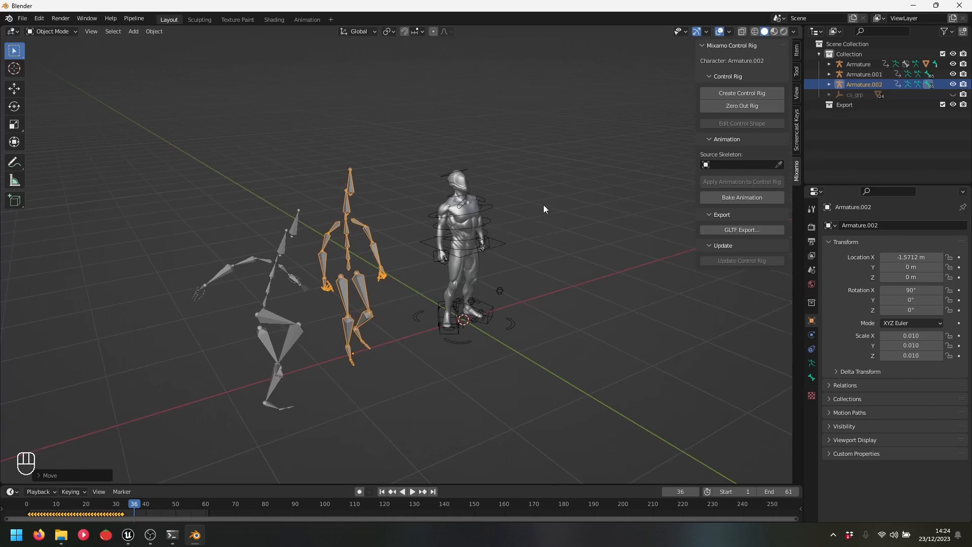
left_click(502, 245)
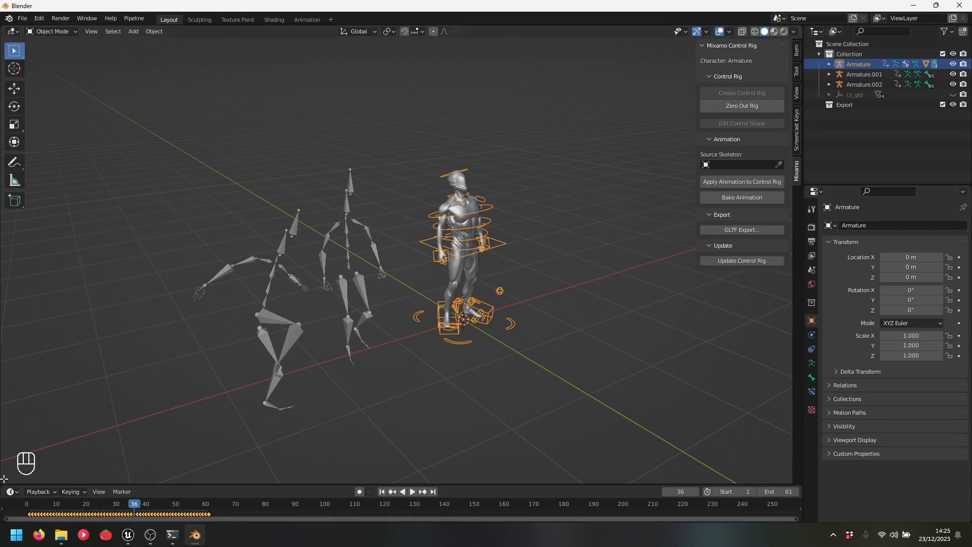
left_click_drag(7, 482, 34, 391)
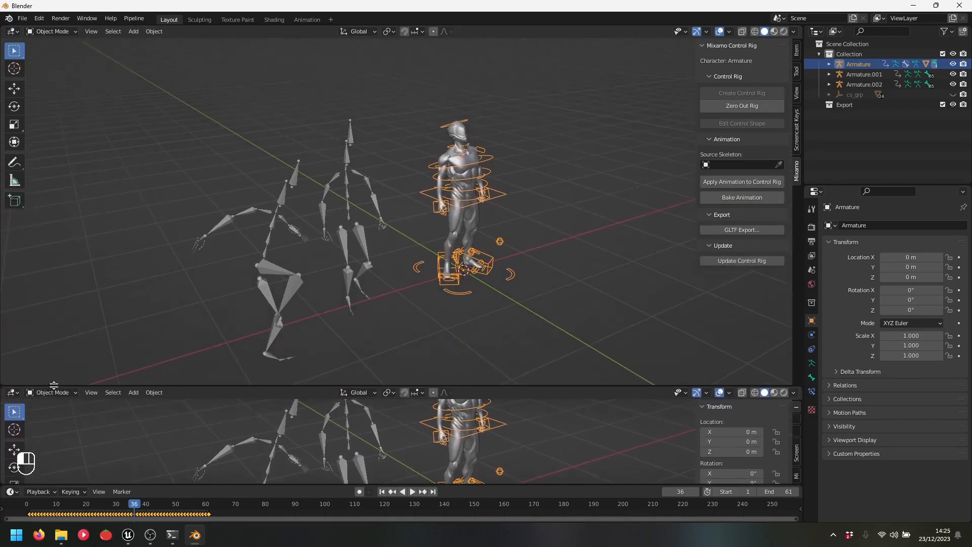
Make the lower area a Dope Sheet in Action Editor mode with Only Show Selected enabled
left_click(17, 398)
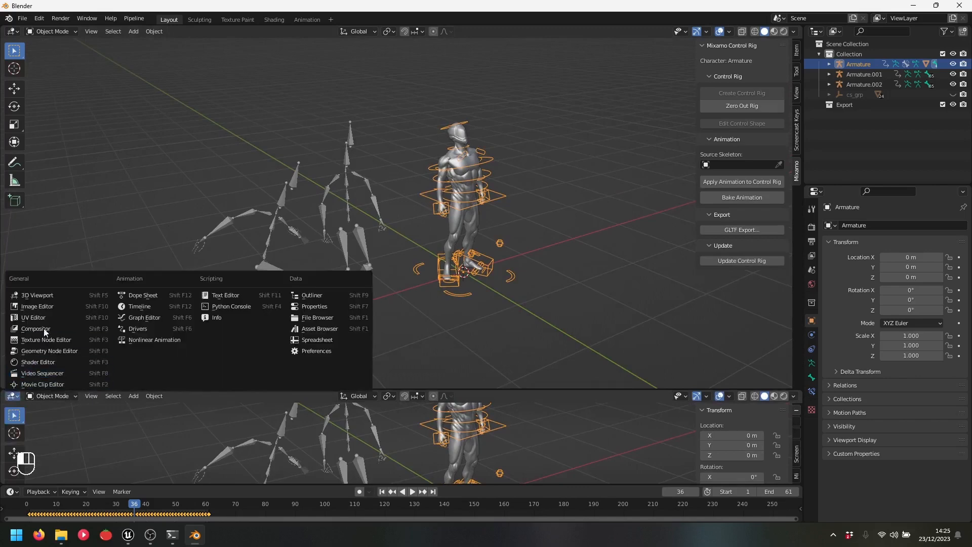
left_click(156, 295)
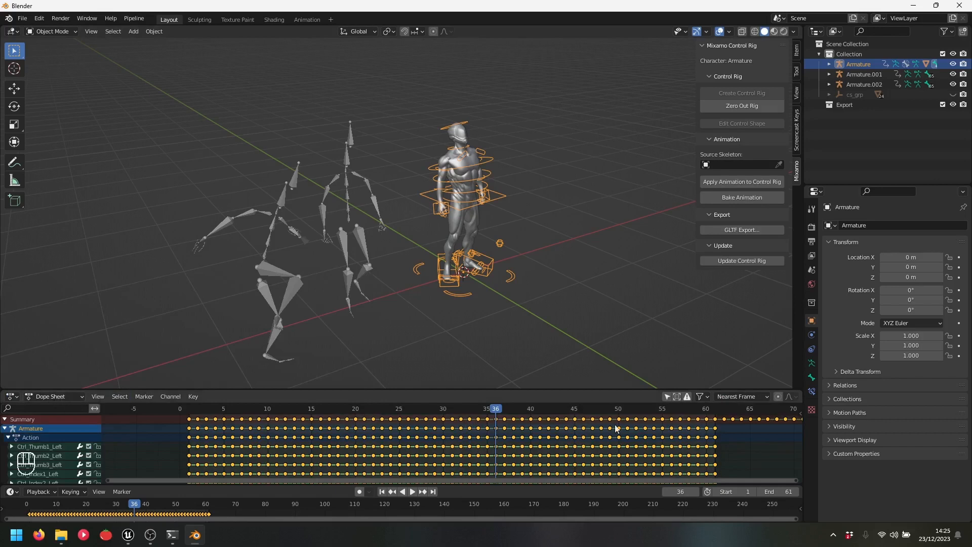
left_click(60, 397)
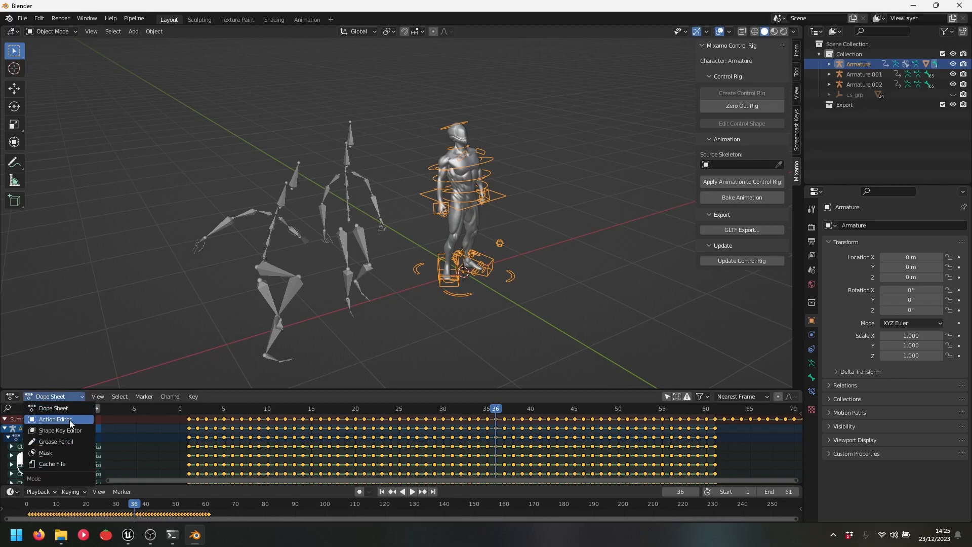
left_click(76, 419)
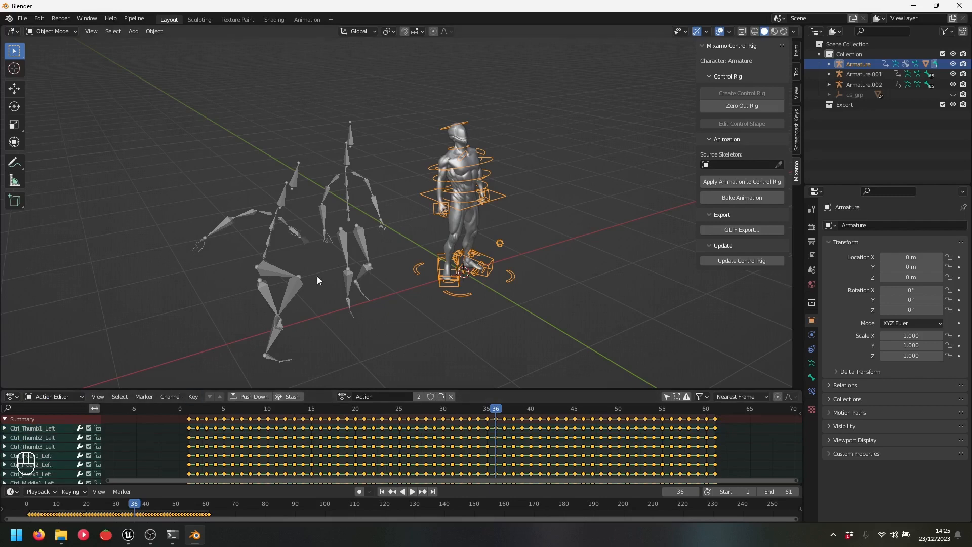
left_click(667, 397)
Select Armature.002 and then the control rig, scrubbing to frame 53 to compare their poses
left_click(545, 234)
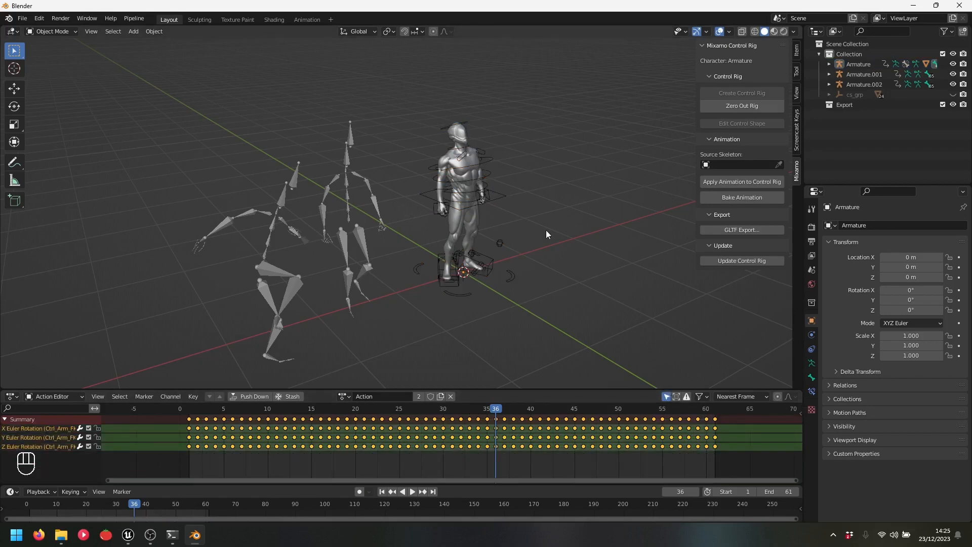
middle_click_drag(595, 254, 578, 240)
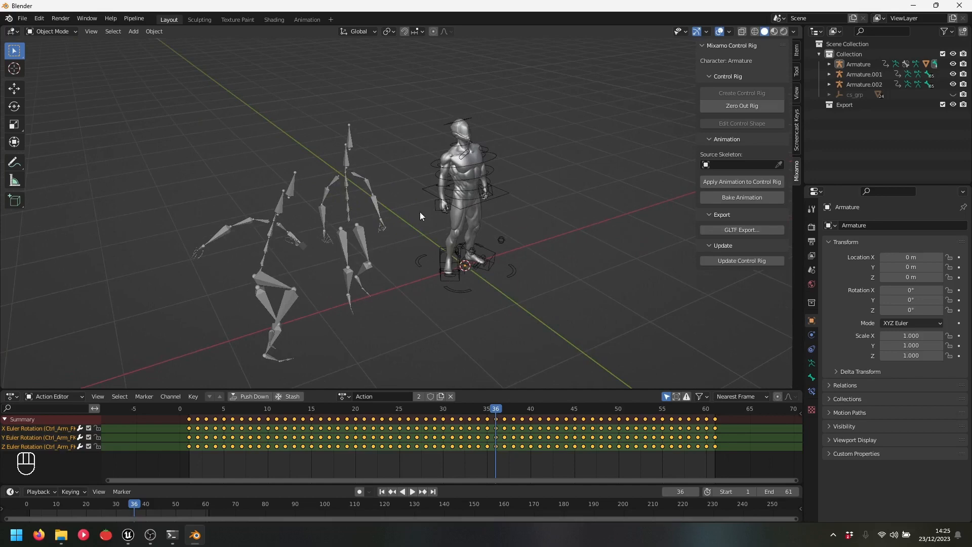
left_click(369, 202)
left_click(397, 164)
left_click(554, 207)
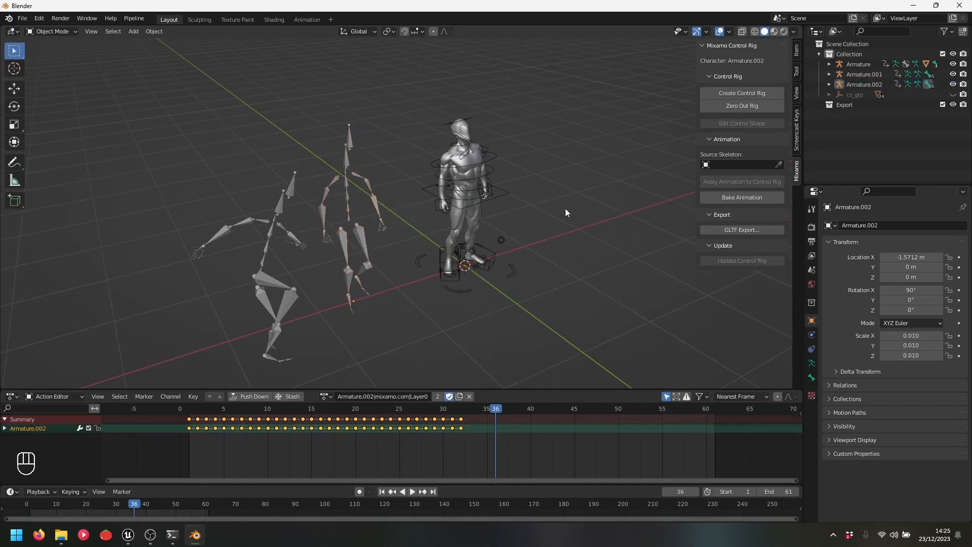
key("alt+a")
left_click(354, 225)
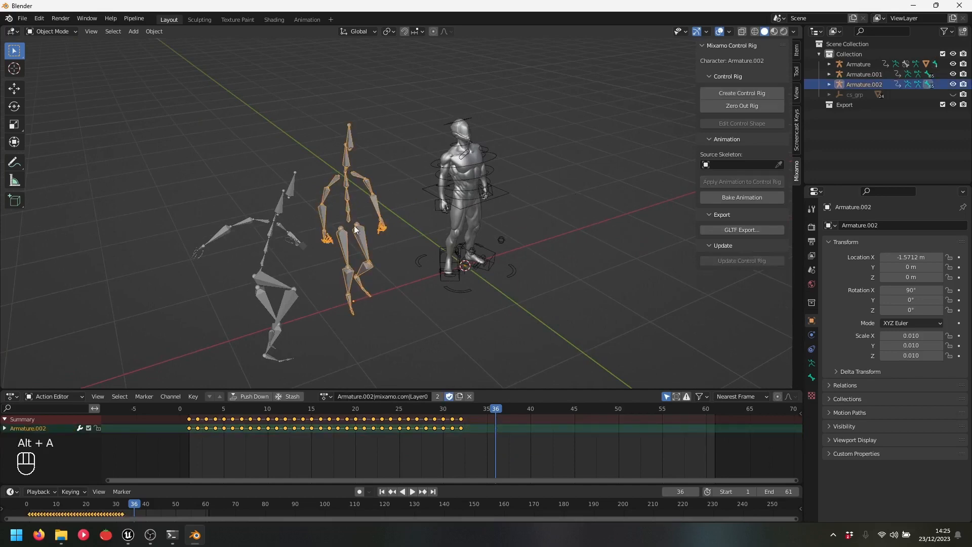
left_click(506, 191)
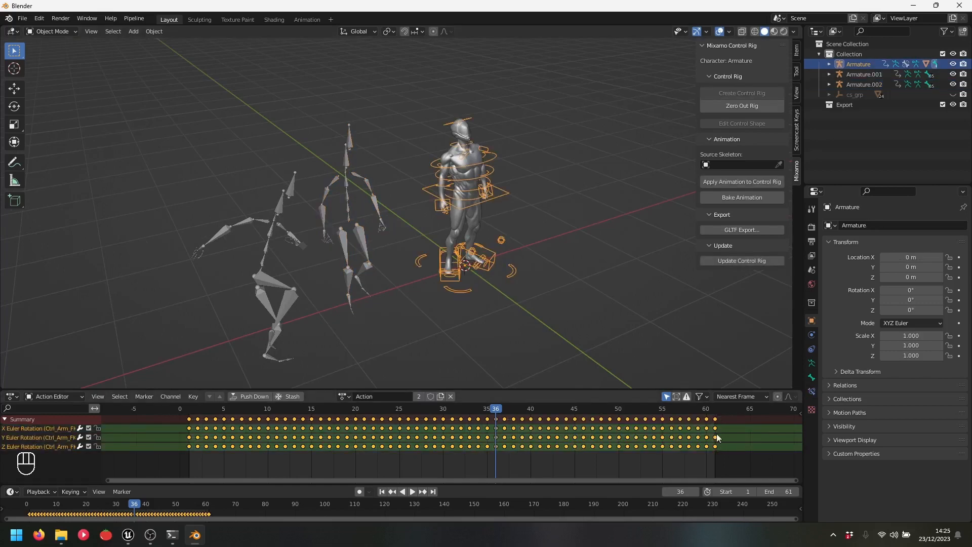
left_click_drag(715, 410, 644, 413)
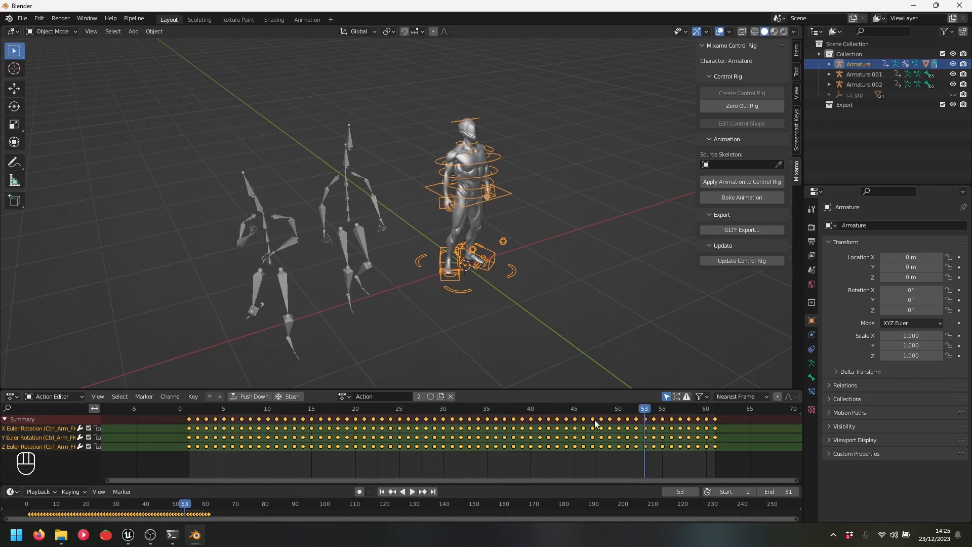
Scrub through Armature.002's animation and play it from the start
left_click(348, 195)
mouse_move(470, 409)
left_mouse_down()
mouse_move(195, 409)
mouse_move(369, 410)
mouse_move(469, 424)
left_mouse_up()
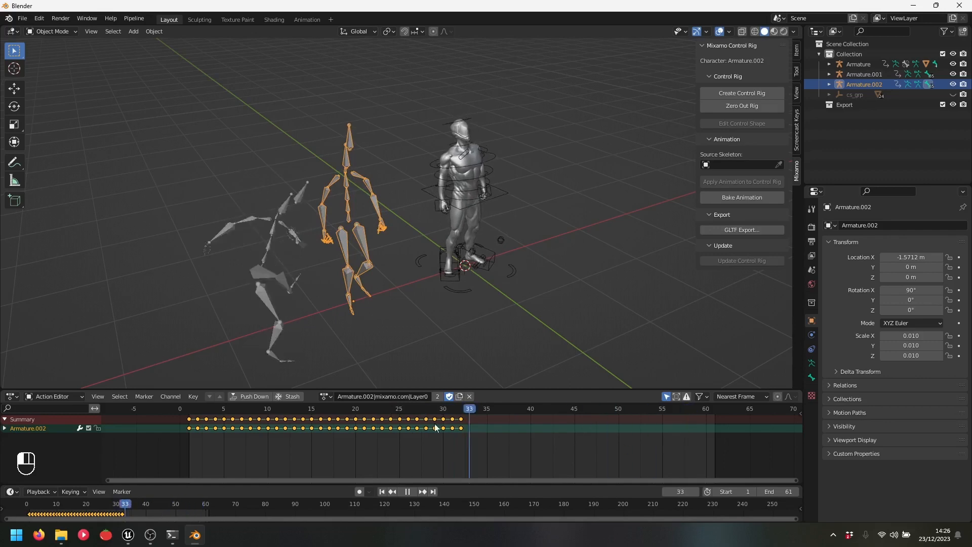
left_click_drag(286, 430, 495, 430)
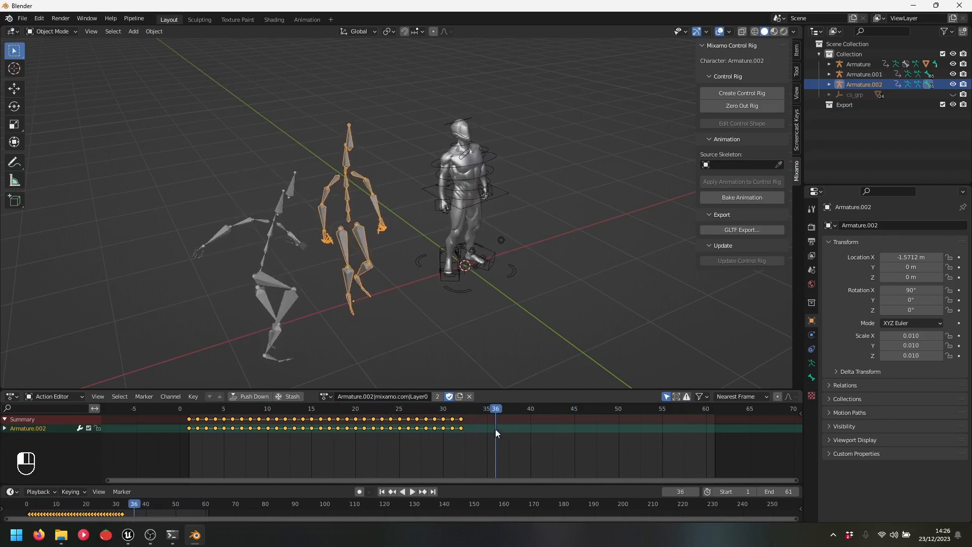
scroll(529, 206, "down", 1)
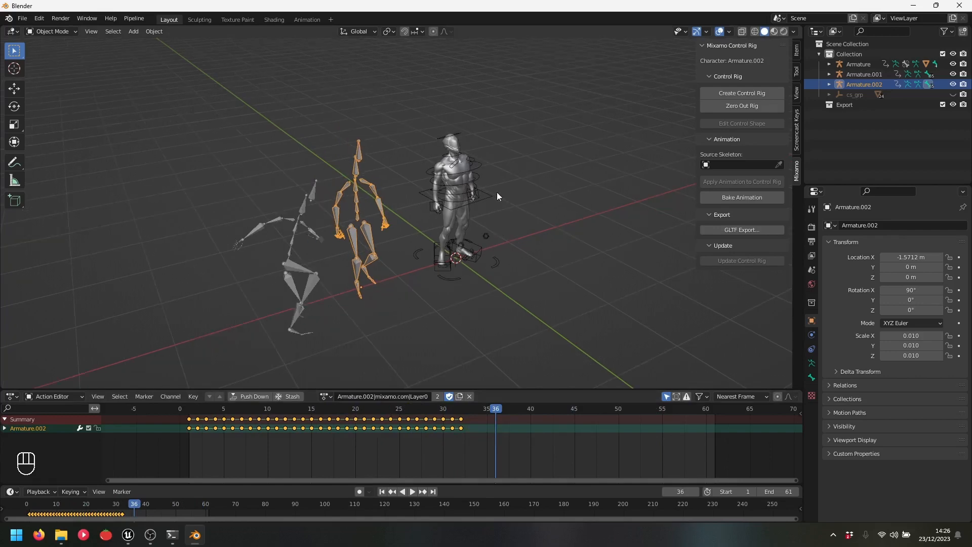
left_click(482, 200)
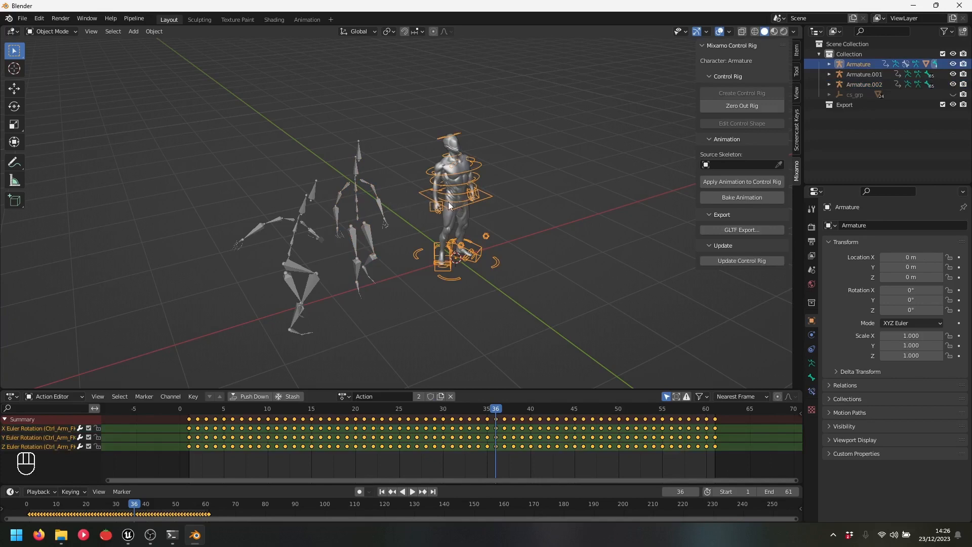
left_click(354, 188)
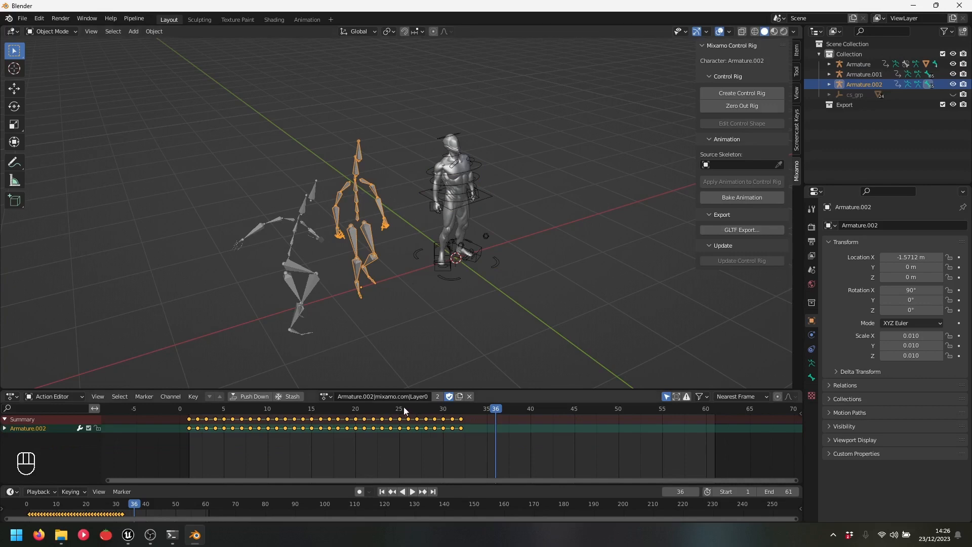
key("shift+Left")
key("space")
key("space")
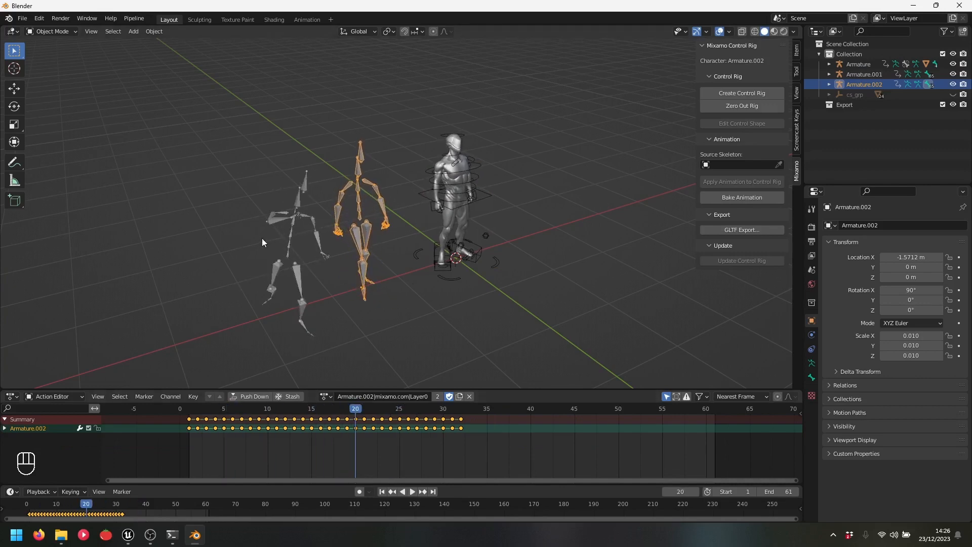
Temporarily assign the Armature.001 action to Armature.002 and play it
left_click(327, 396)
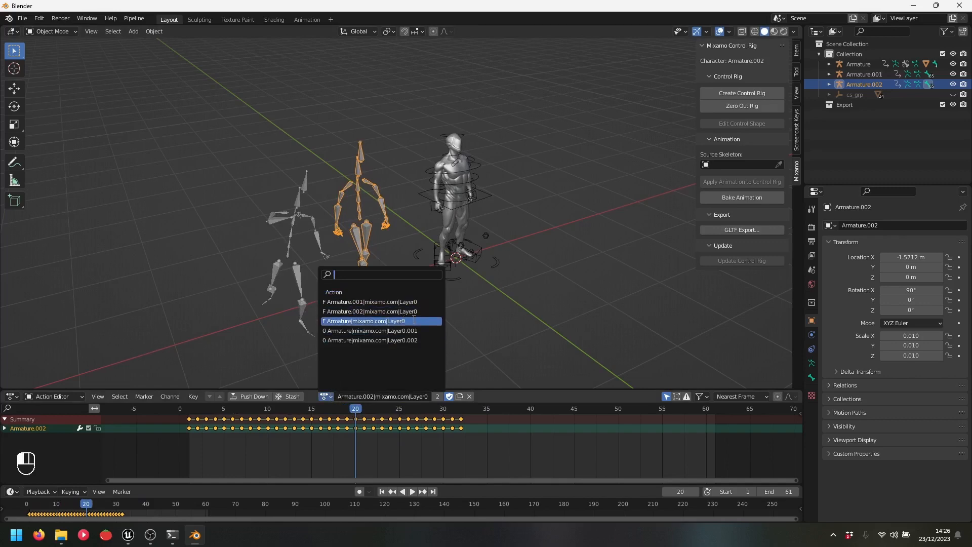
left_click(413, 302)
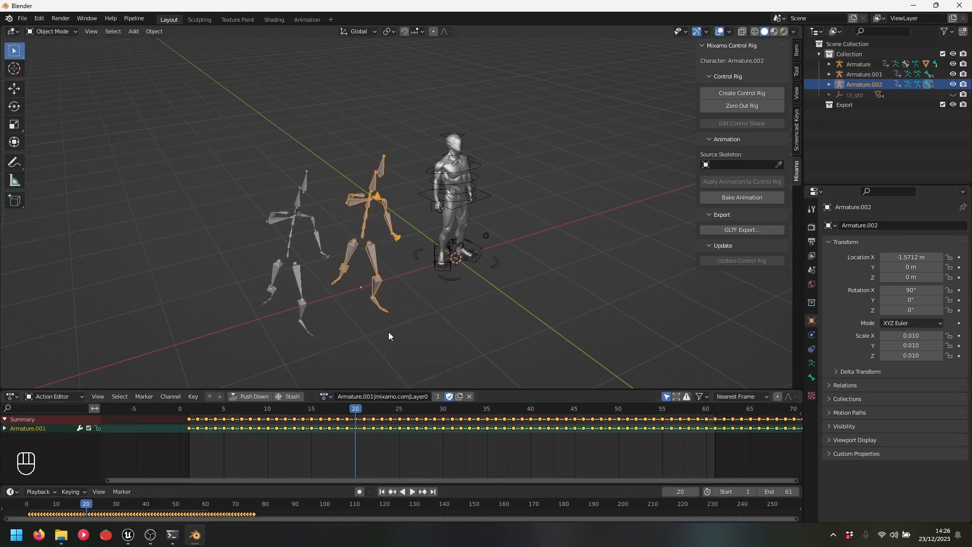
key("space")
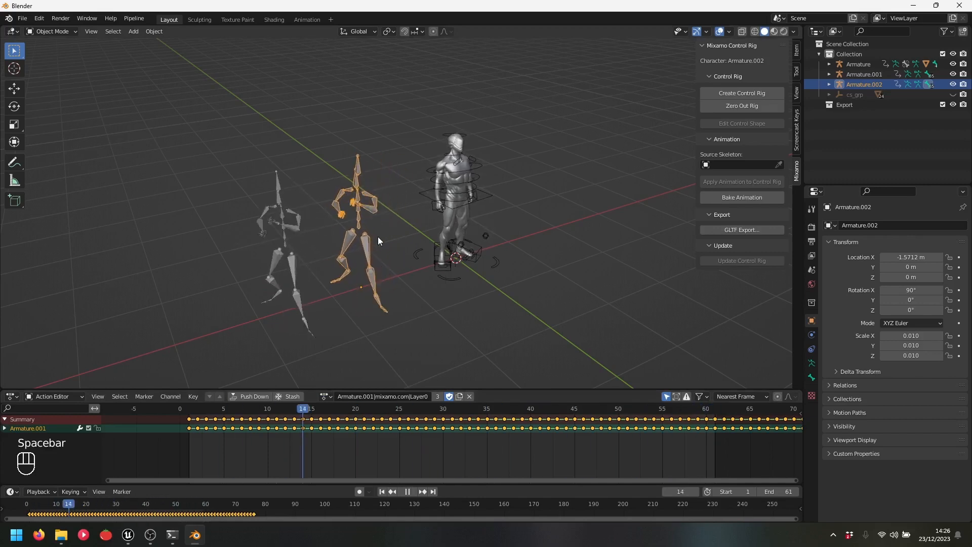
key("space")
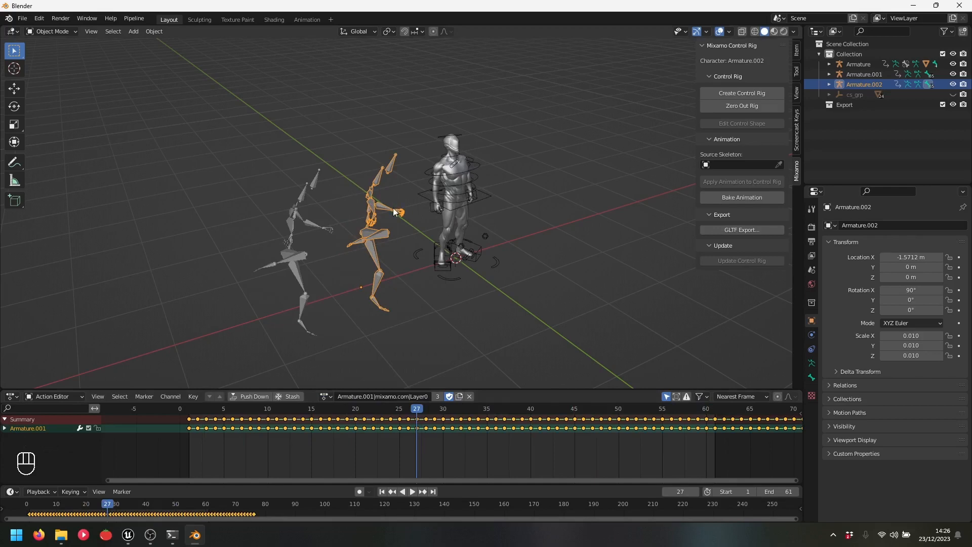
Restore Armature.002's own Armature.002|mixamo.com|Layer0 action and reselect the control rig
left_click(325, 398)
left_click(408, 312)
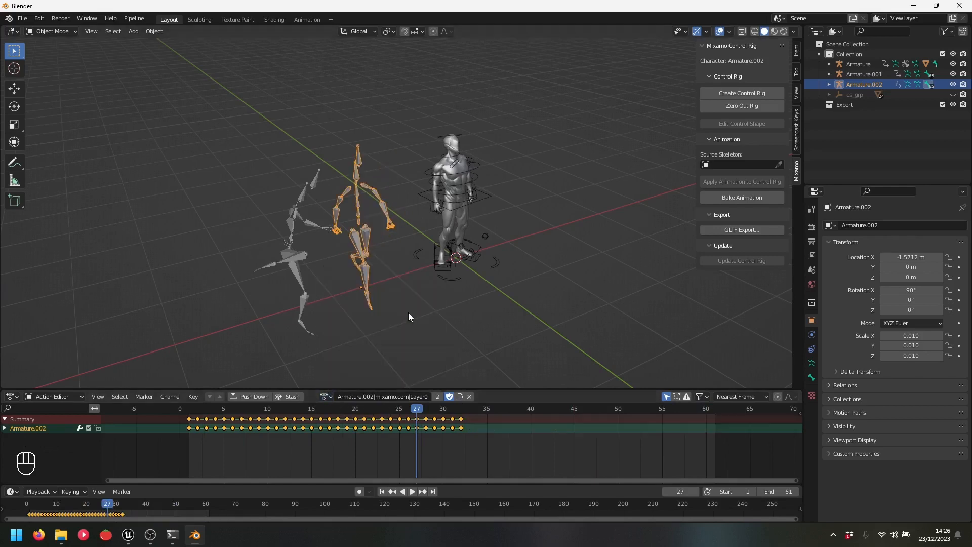
key("space")
key("space")
left_click(488, 196)
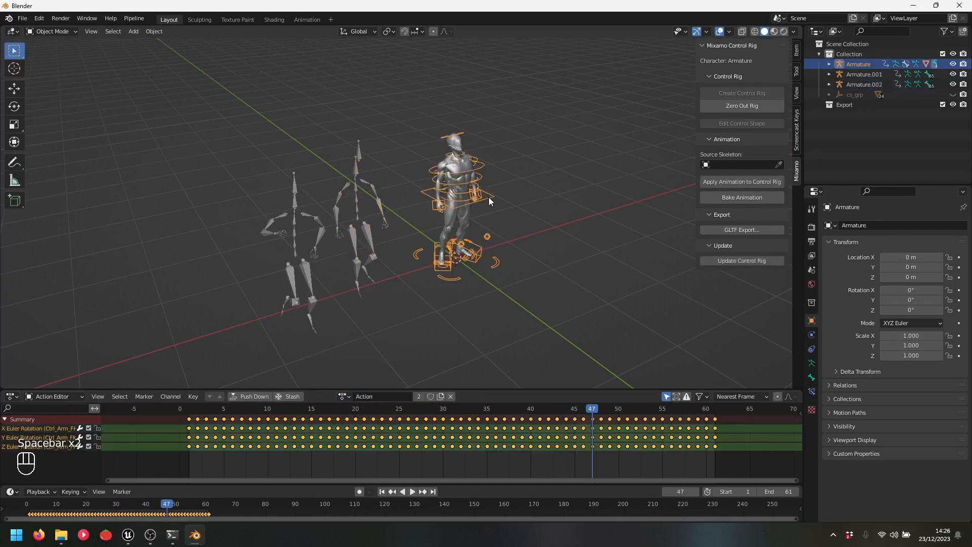
middle_click_drag(488, 196, 566, 226)
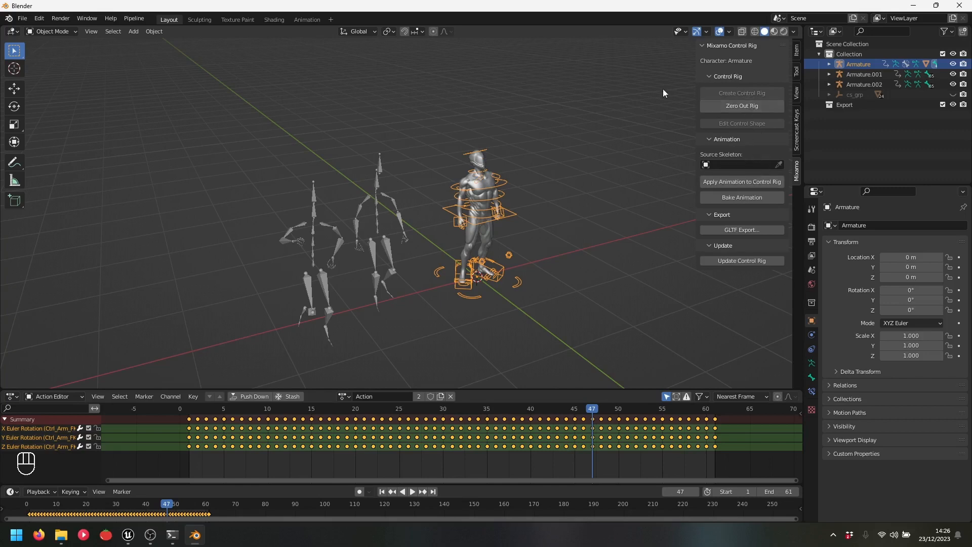
Set Armature.002 as the source skeleton and apply its animation to the control rig
left_click(778, 165)
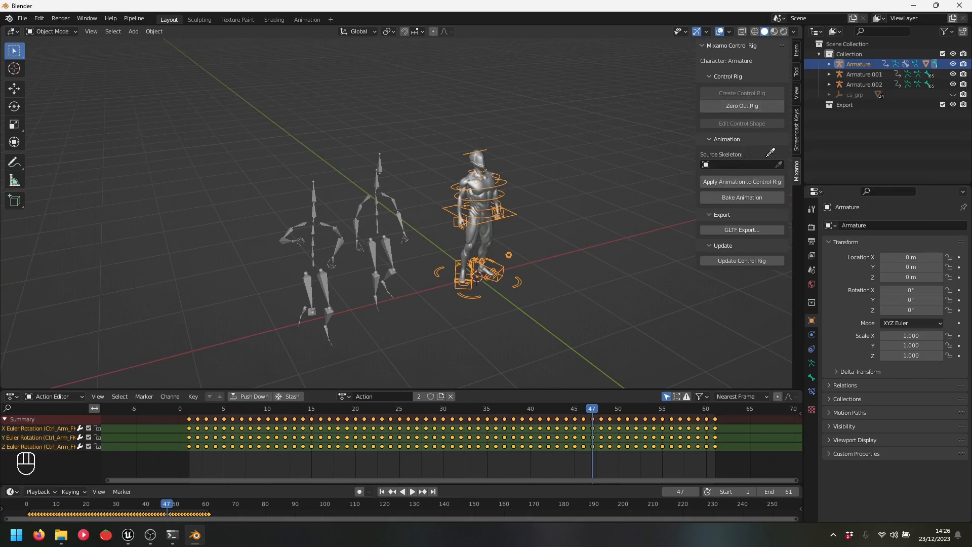
left_click(381, 169)
left_click(753, 180)
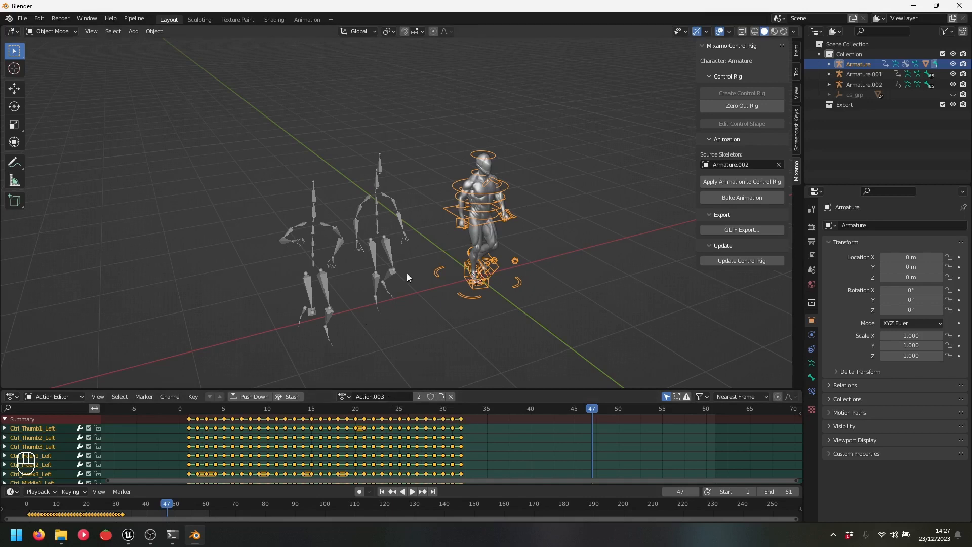
Rename the new Action.003 to 00_Walk
left_click(391, 393)
type("00_W")
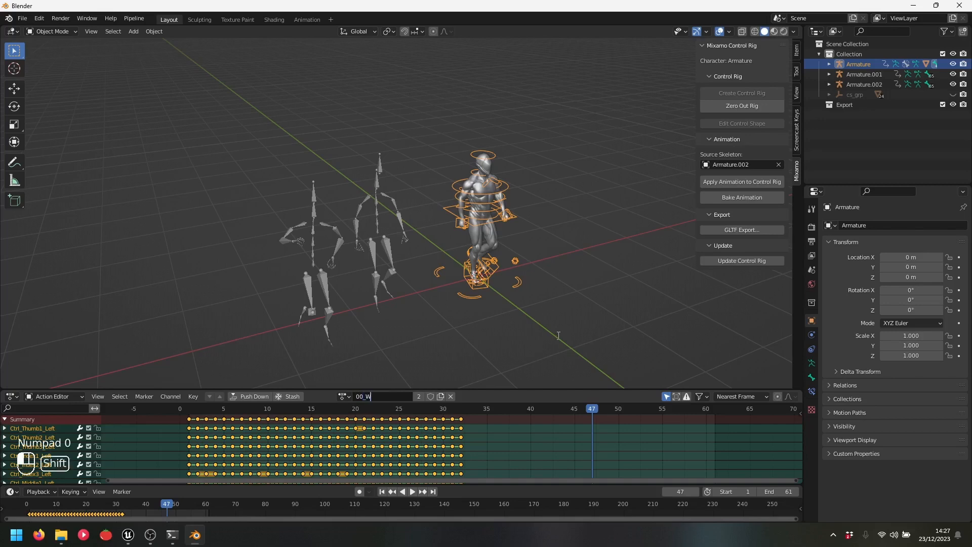
type("alk")
key("Return")
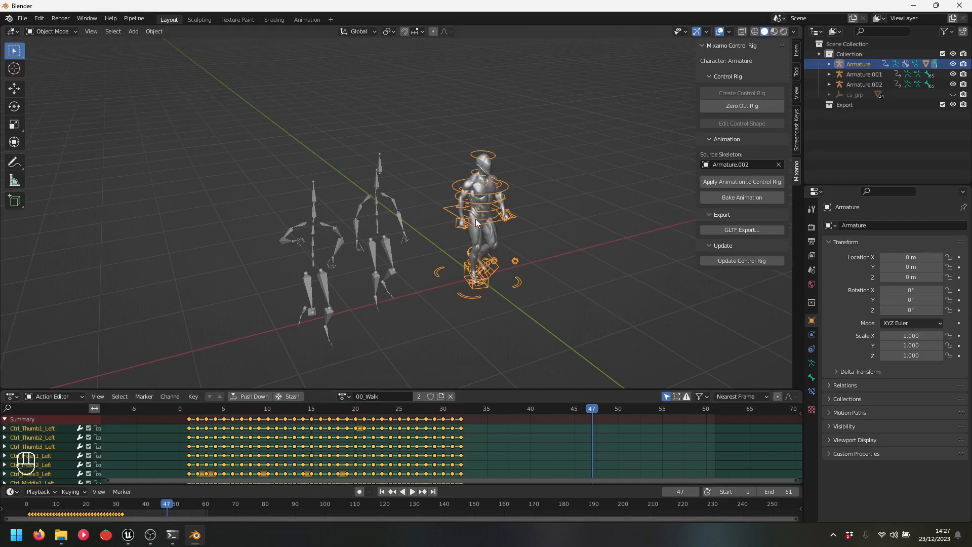
Switch the rig back to the original Action and rename it 00_Idle
left_click(343, 396)
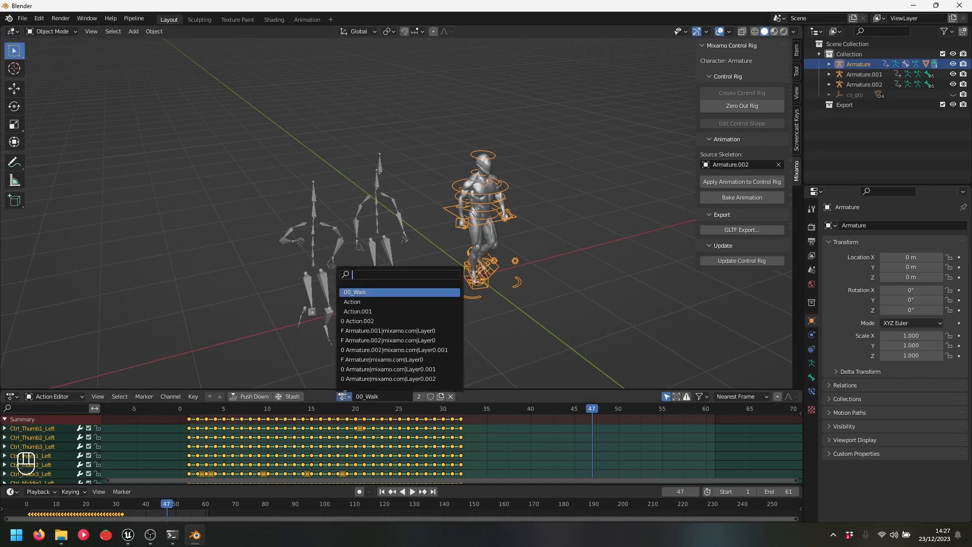
left_click(377, 303)
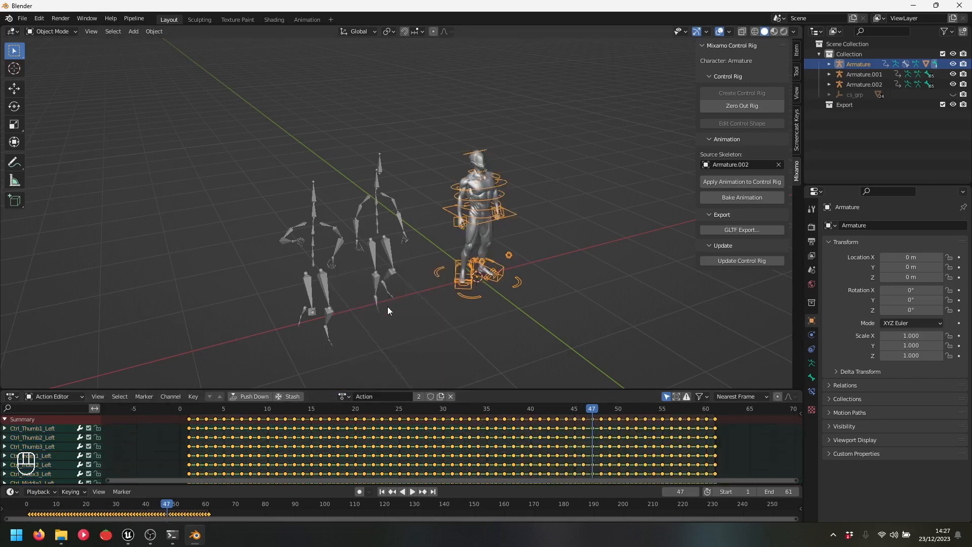
key("space")
key("space")
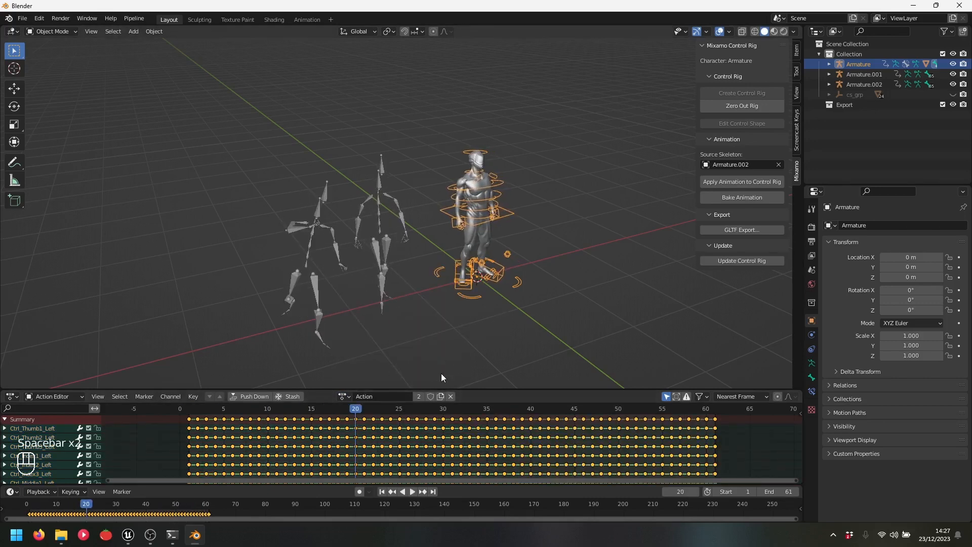
left_click(385, 397)
type("00")
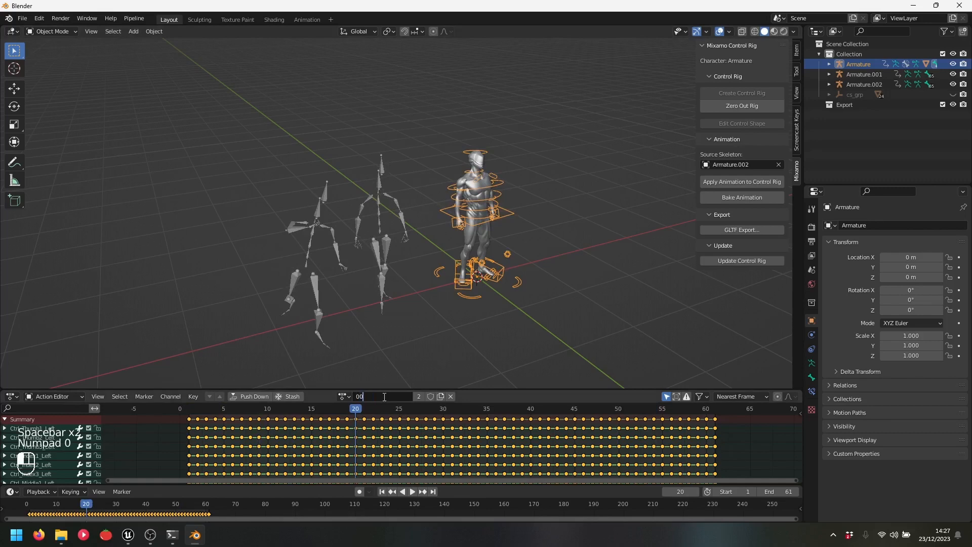
type("_")
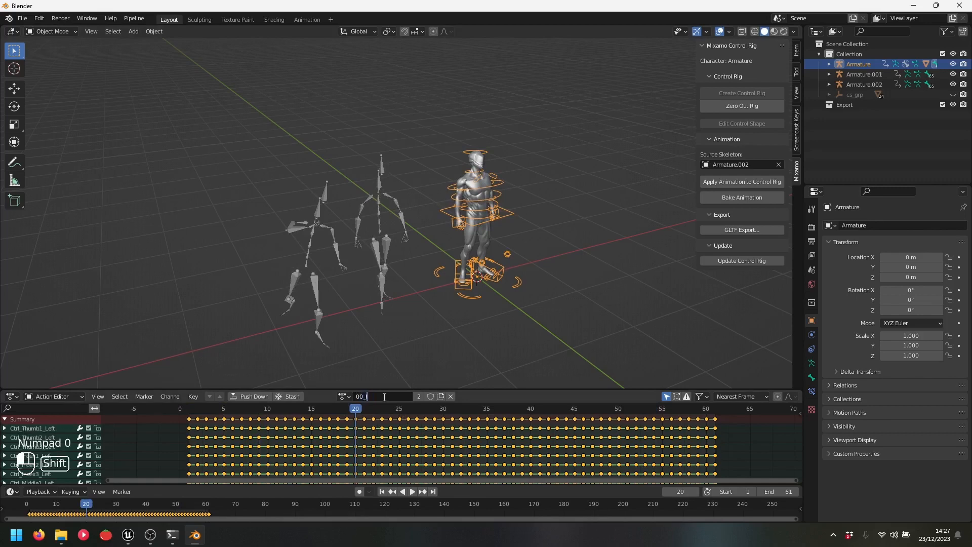
type("Idle")
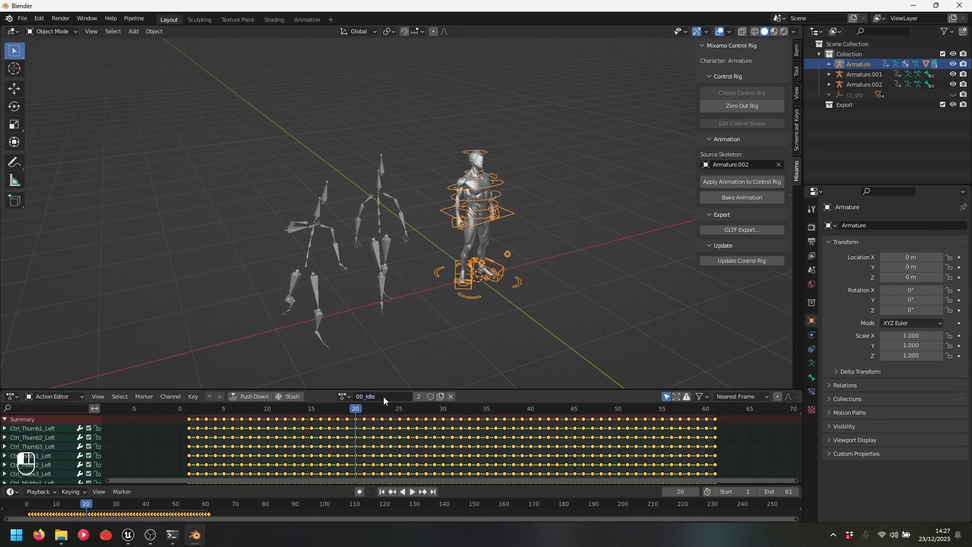
Set Armature.001 as the source skeleton and apply its animation to the control rig
left_click(314, 217)
left_click(505, 218)
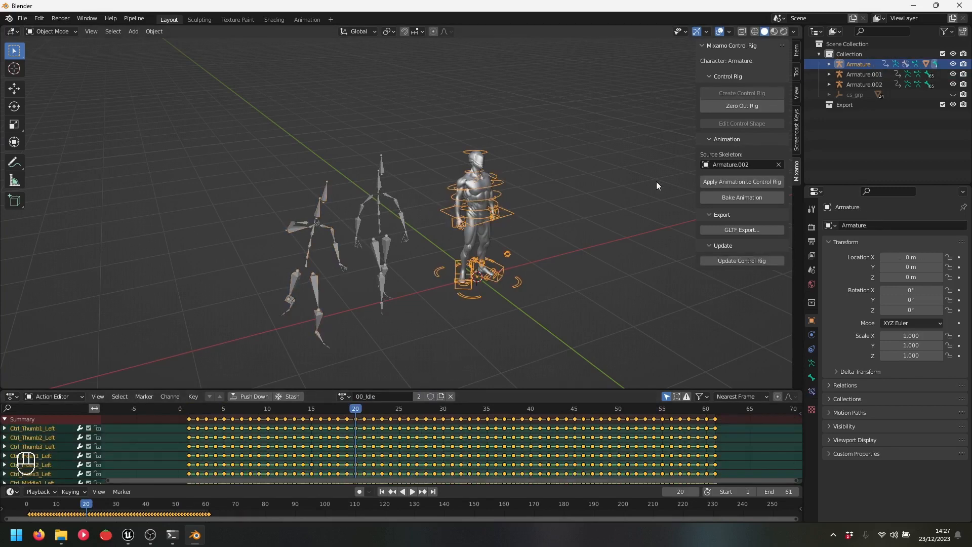
left_click(778, 164)
left_click(324, 191)
left_click(344, 396)
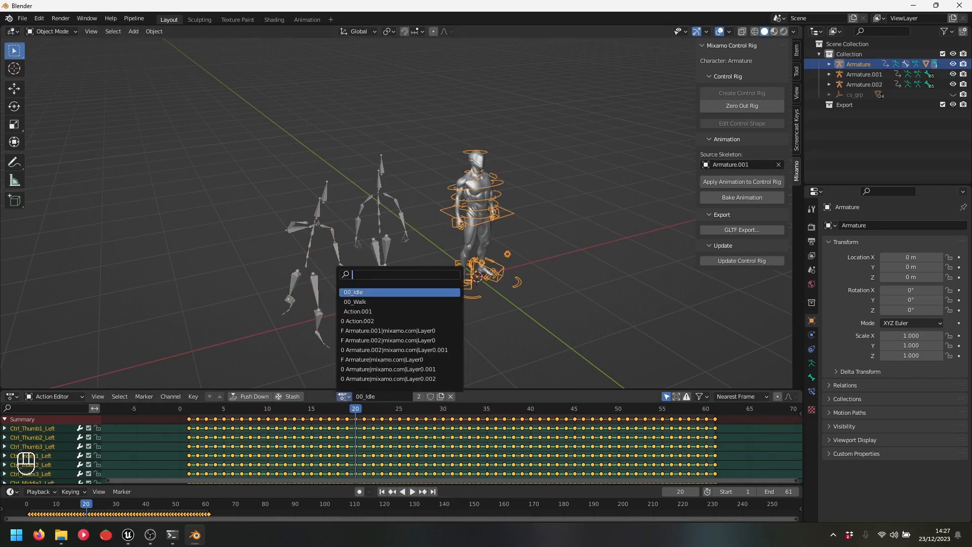
left_click(743, 182)
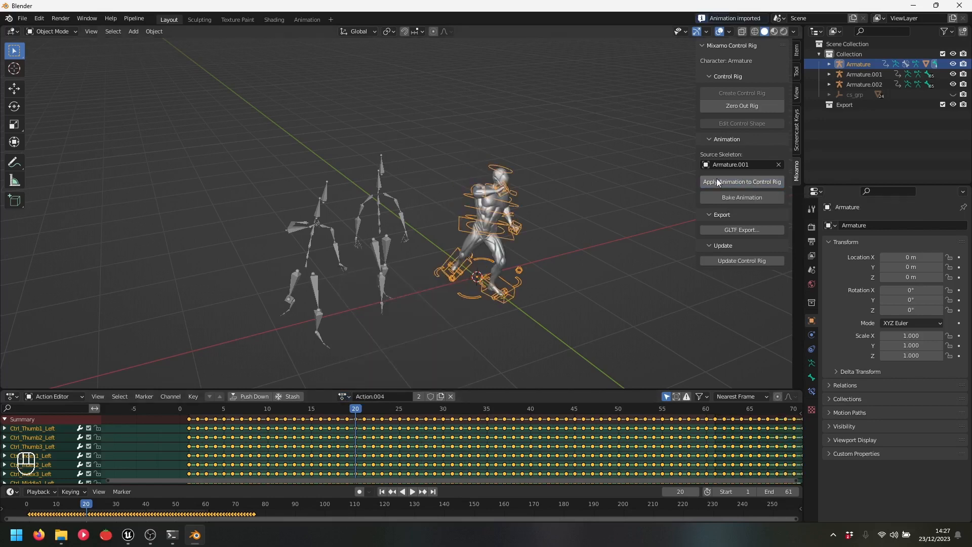
Preview the new kick animation and rename Action.004 to 00_Kick
key("space")
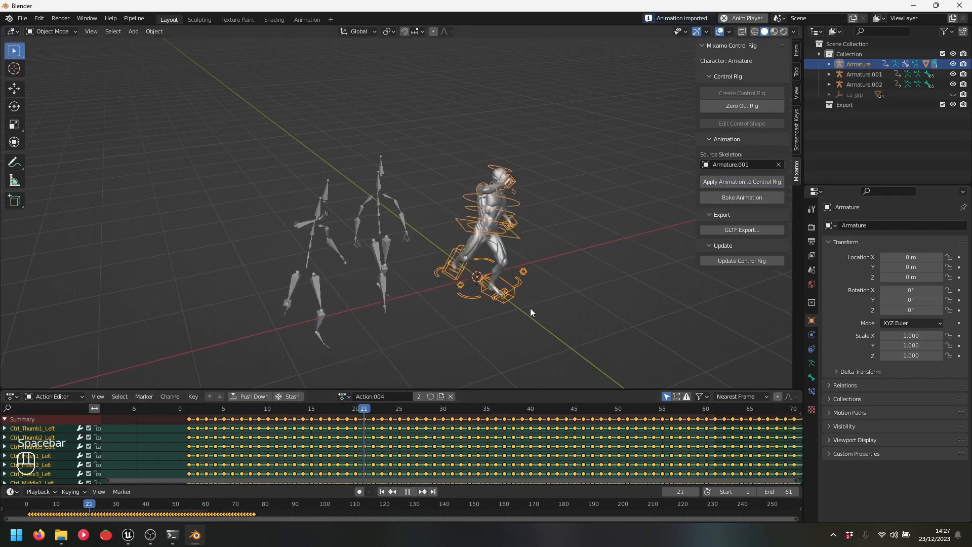
key("space")
double_click(387, 396)
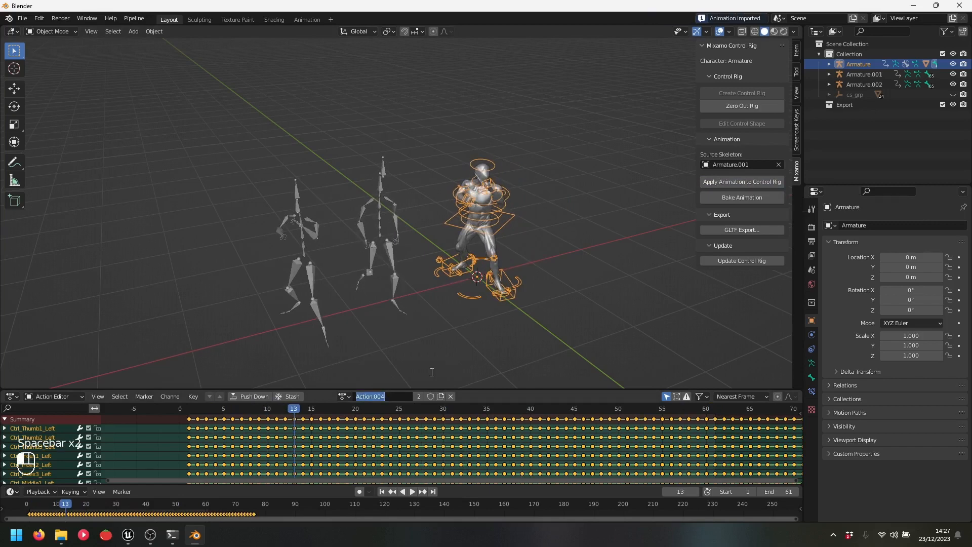
type("00")
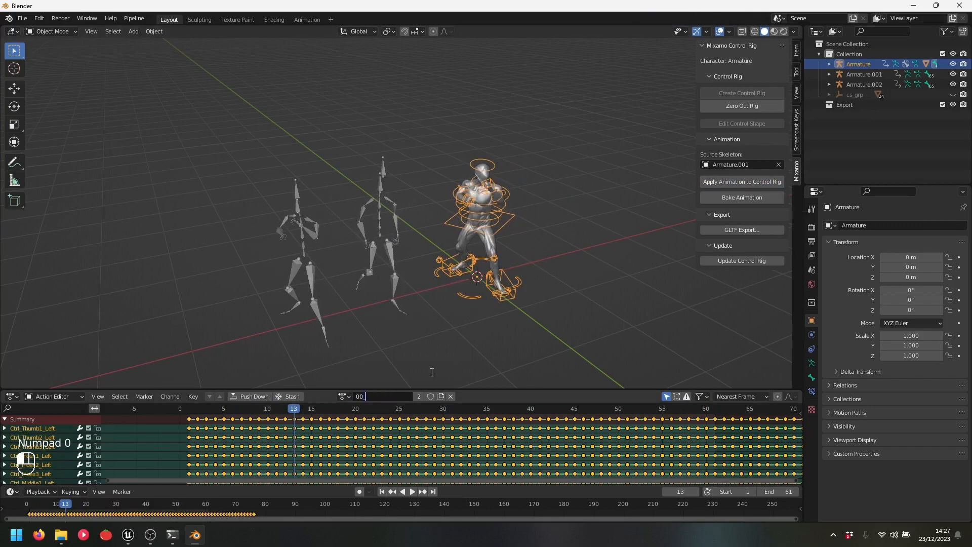
type("_Kick")
key("Return")
left_click(344, 396)
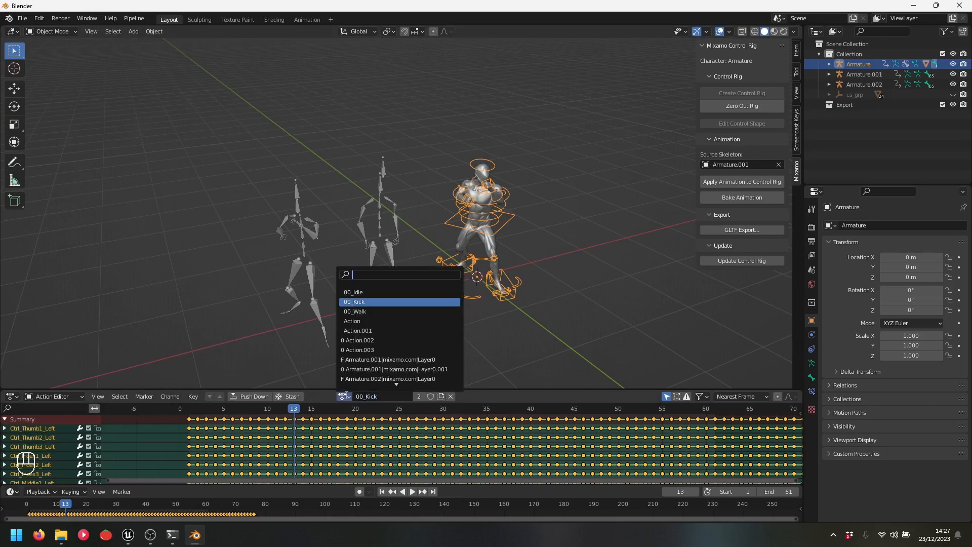
Give the 00_Idle, 00_Kick and 00_Walk actions fake users
left_click(395, 291)
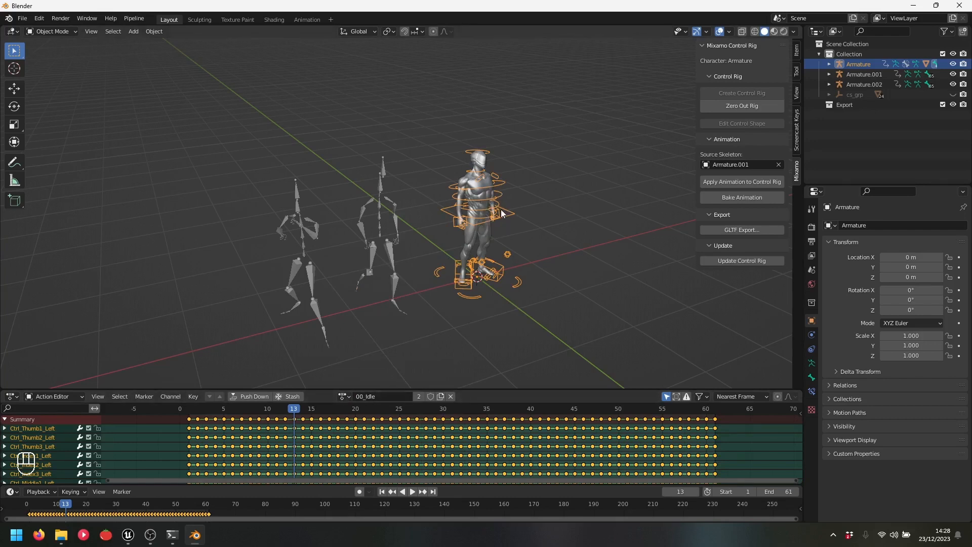
left_click(344, 397)
left_click(431, 397)
left_click(345, 397)
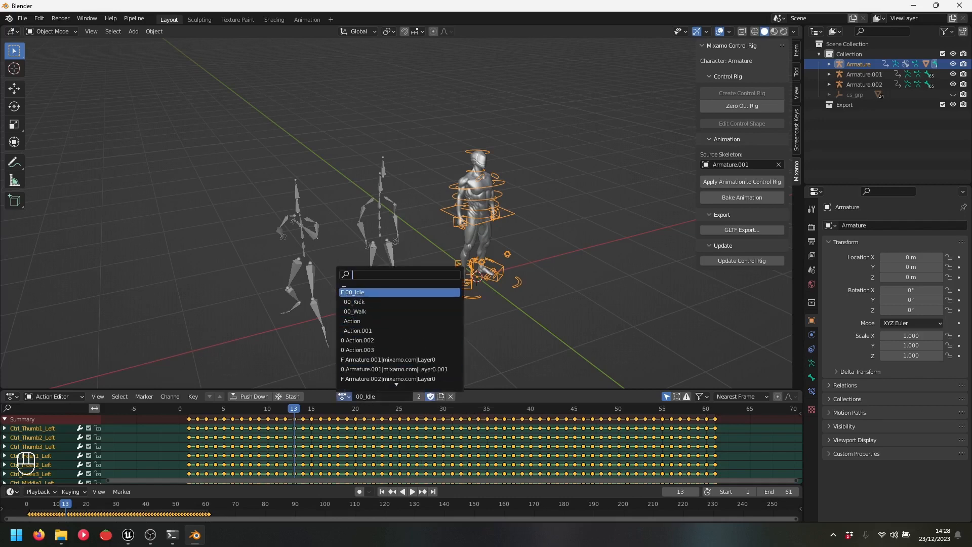
left_click(379, 302)
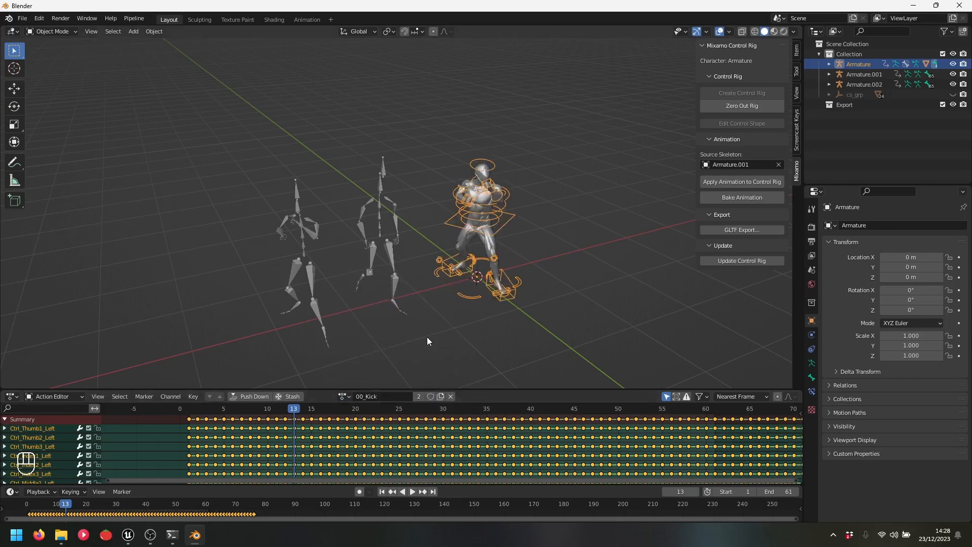
left_click(431, 396)
left_click(344, 397)
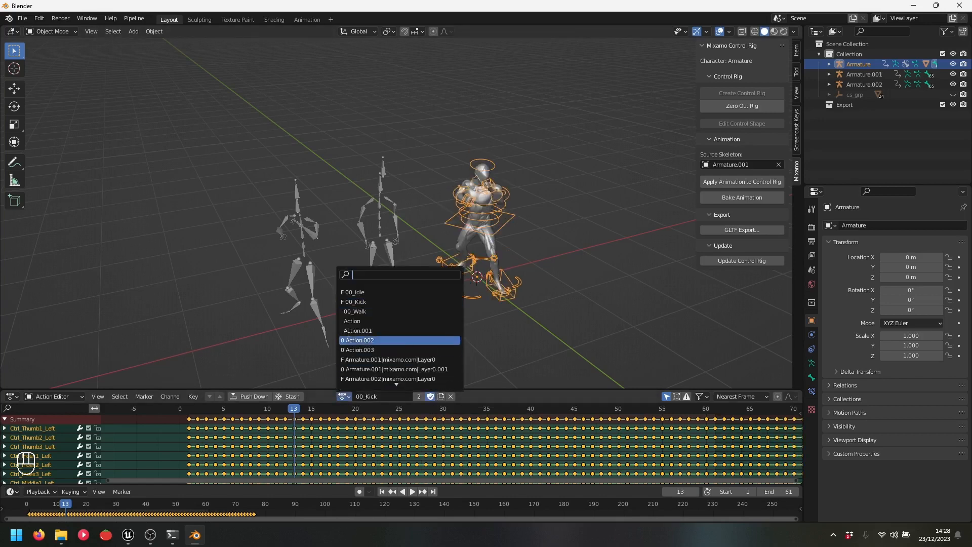
left_click(379, 310)
left_click(430, 396)
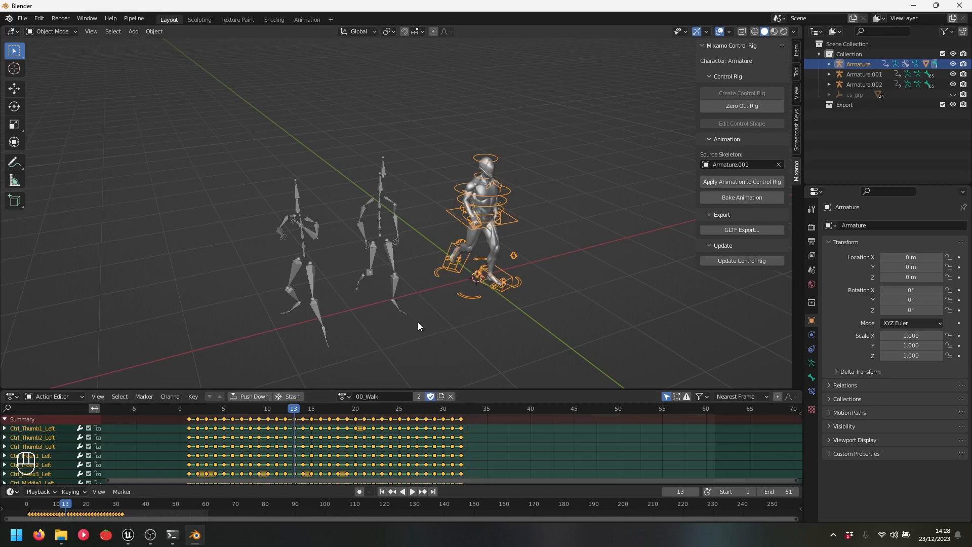
Load the empty Armature.001|mixamo.com|Layer0 action onto the control rig
left_click(343, 396)
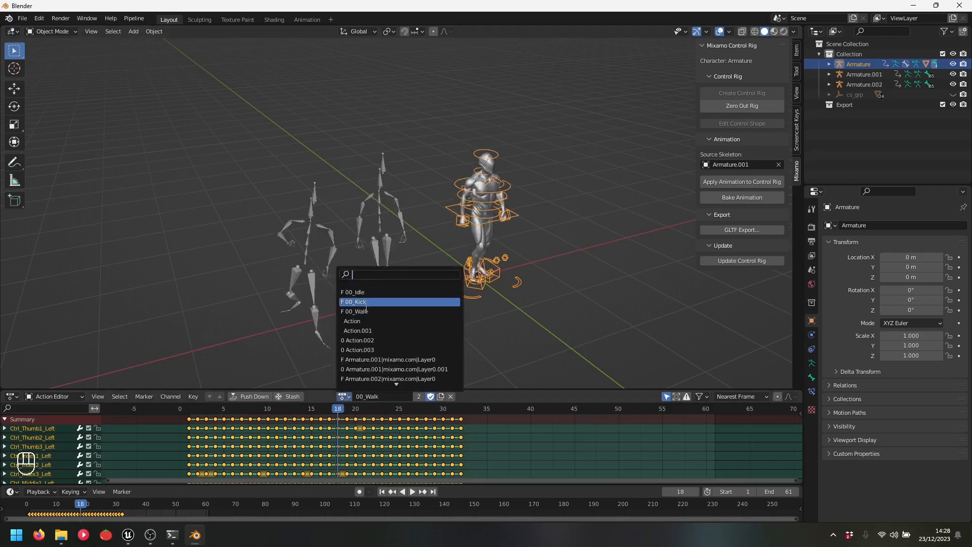
scroll(395, 371, "down", 3)
scroll(394, 371, "down", 2)
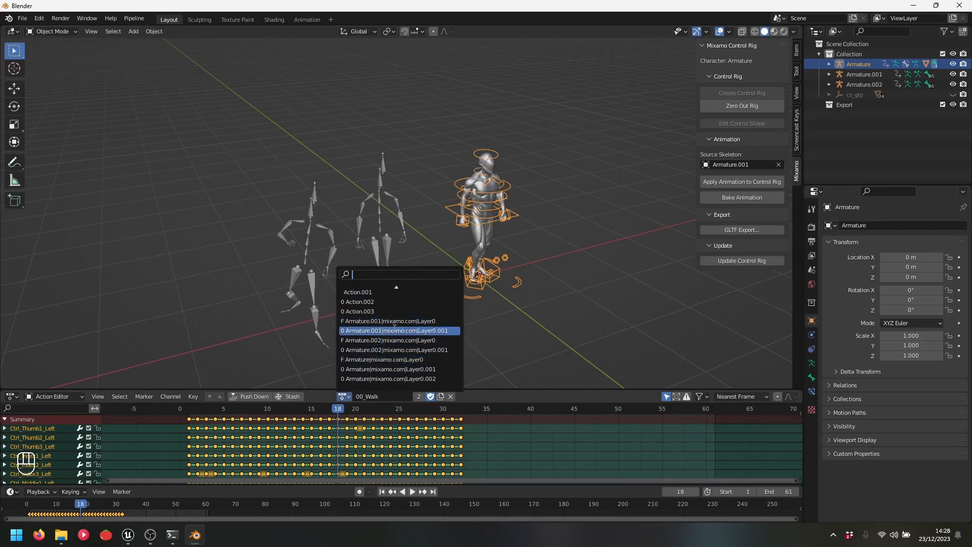
scroll(387, 304, "up", 4)
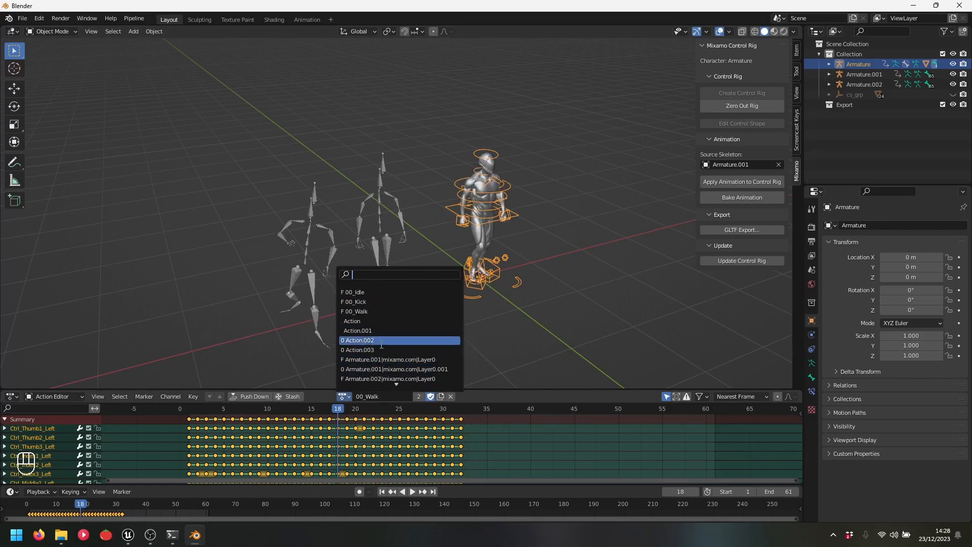
left_click(427, 379)
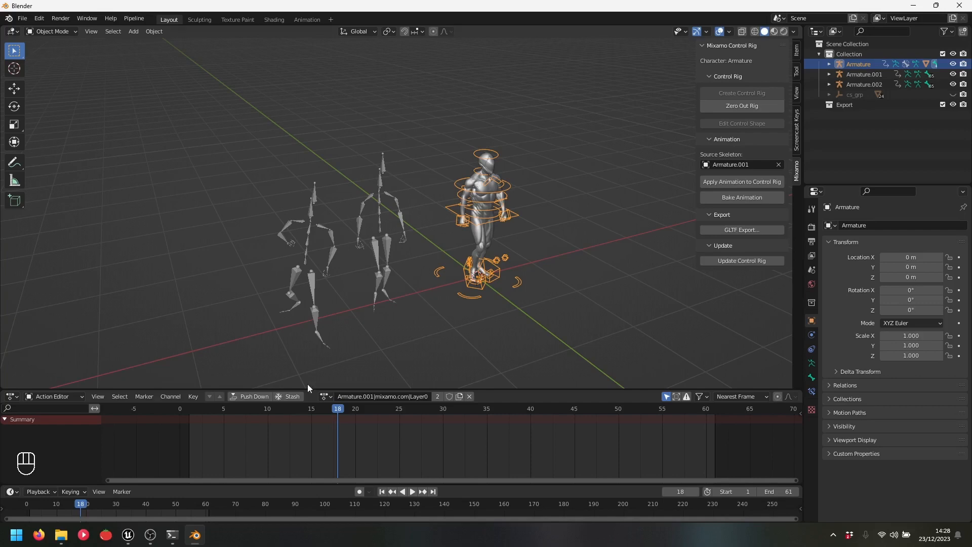
left_click(327, 396)
scroll(355, 346, "down", 7)
scroll(372, 368, "up", 4)
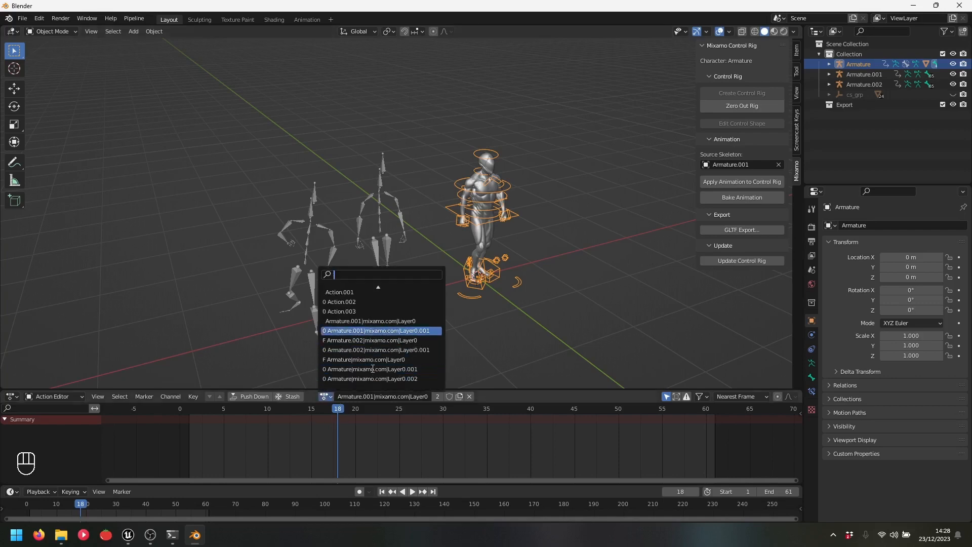
scroll(372, 368, "up", 4)
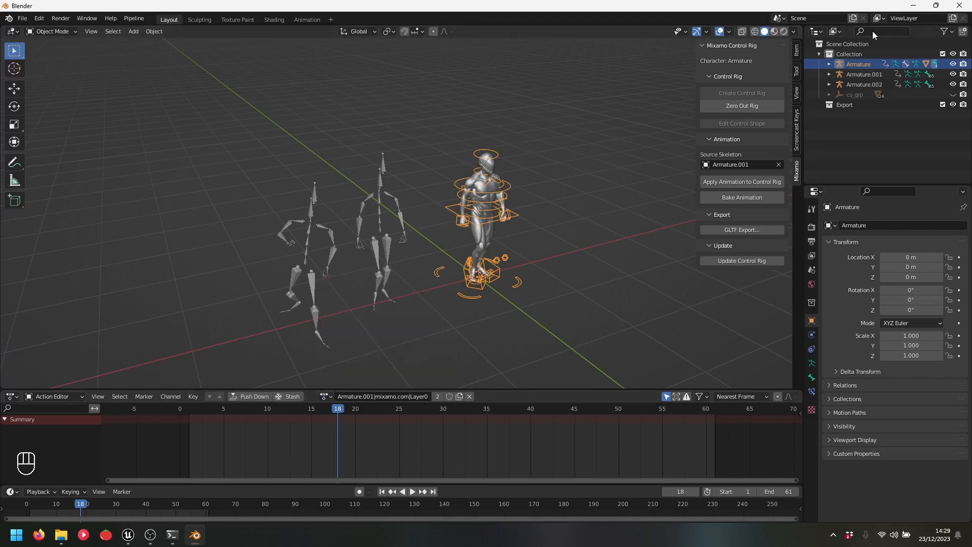
In the outliner's Blender File view, delete the leftover duplicate actions
left_click(835, 31)
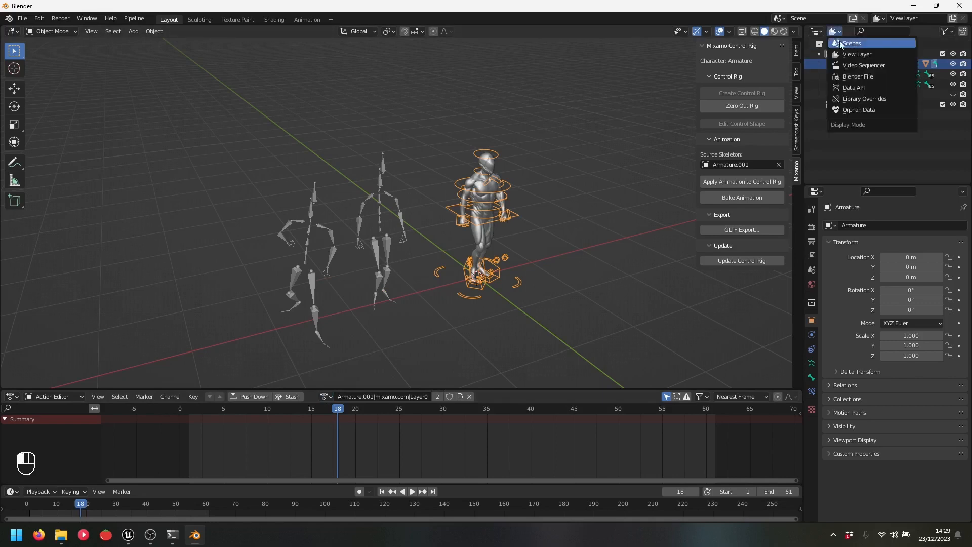
left_click(867, 76)
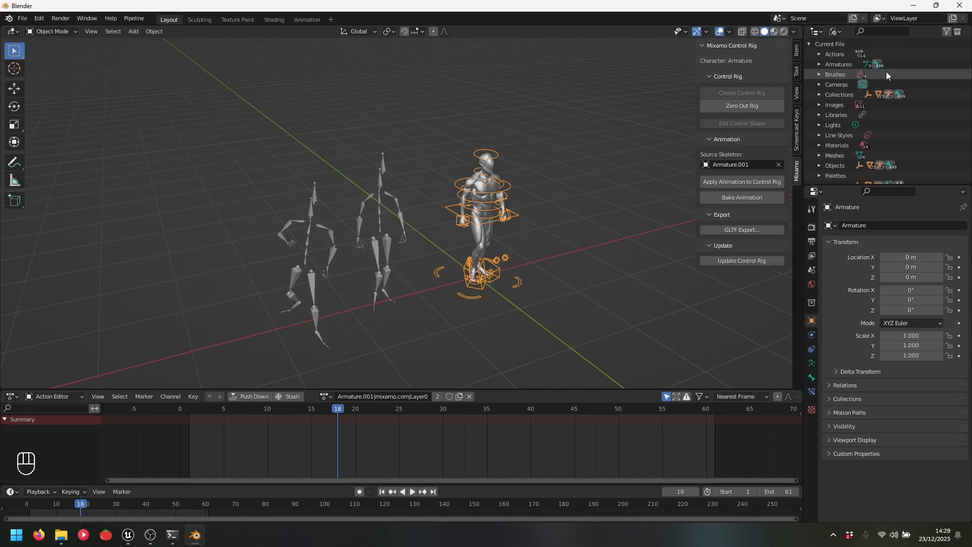
left_click(818, 53)
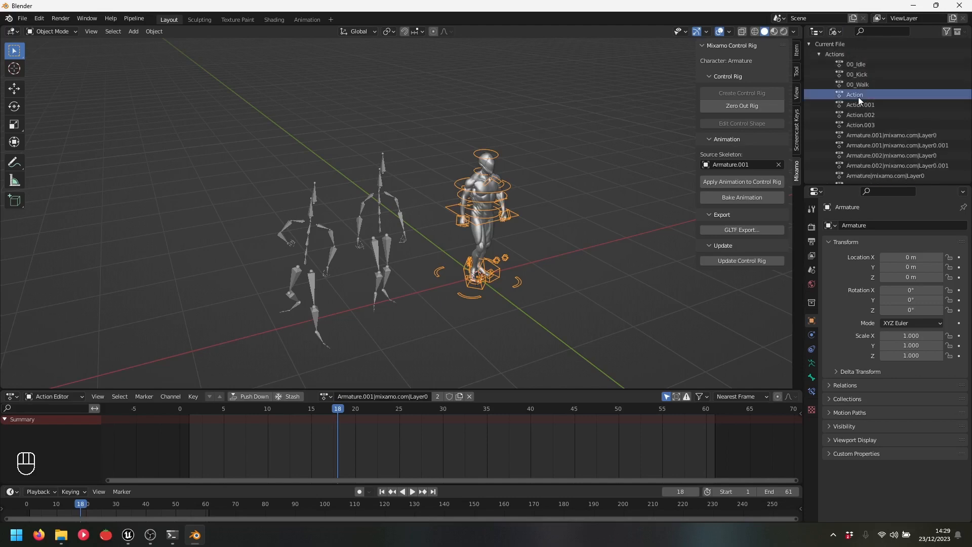
scroll(870, 176, "down", 3)
left_click(901, 133, "shift")
right_click(878, 94)
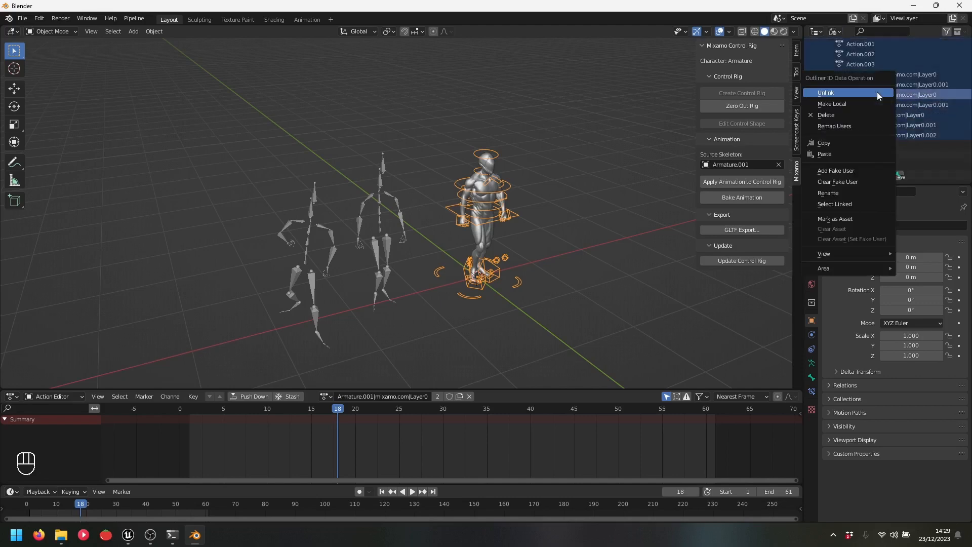
left_click(853, 115)
scroll(865, 101, "up", 3)
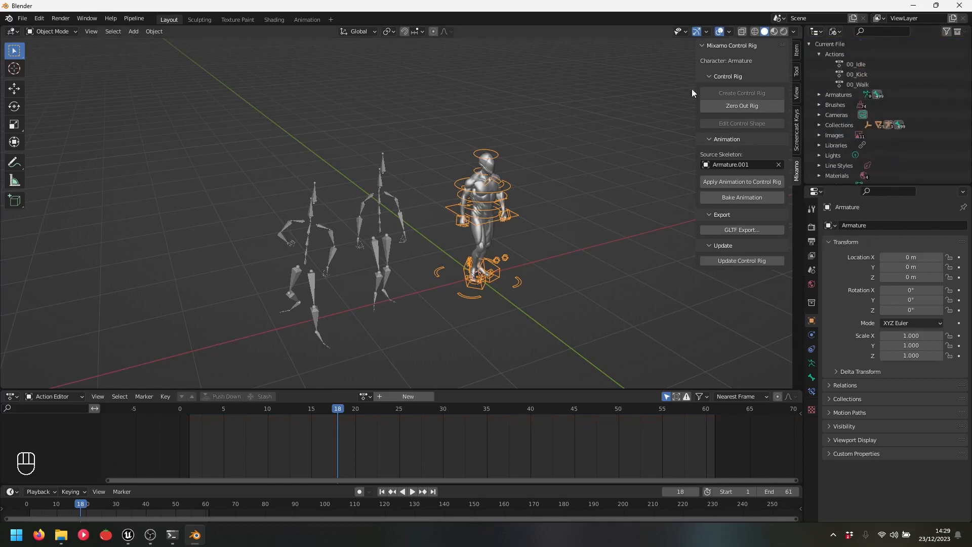
Return the outliner to View Layer display and start playback
left_click(836, 32)
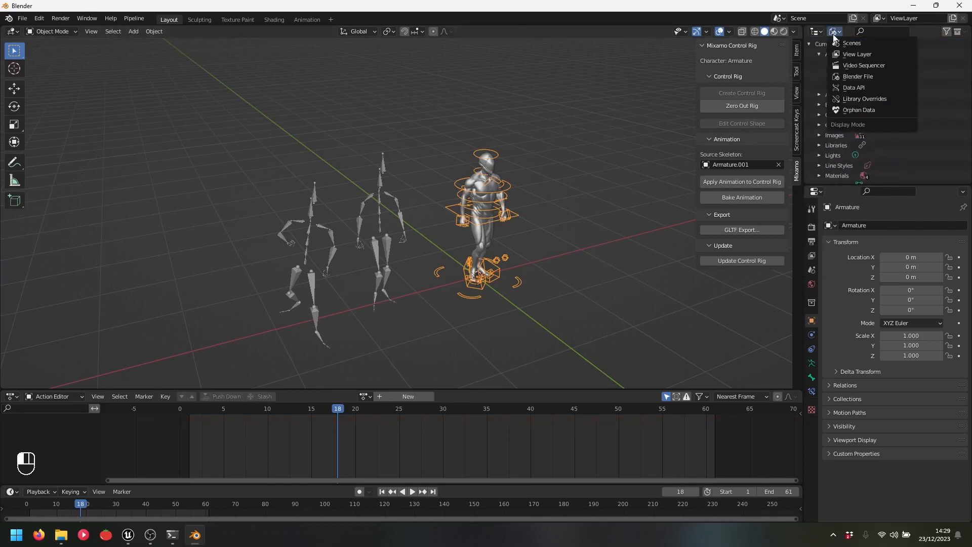
left_click(863, 53)
key("space")
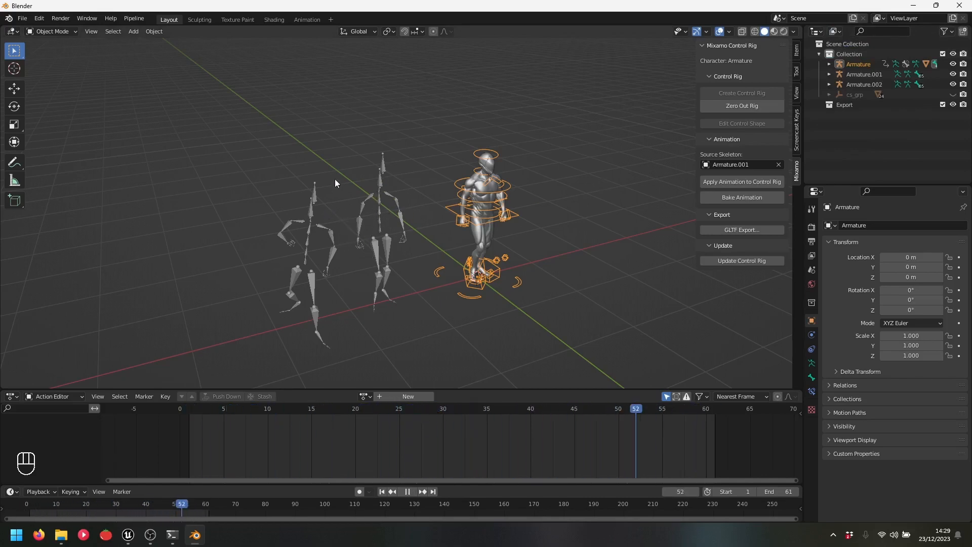
Play 00_Idle, then 00_Kick, finally leaving 00_Walk assigned and playing on the rig
key("space")
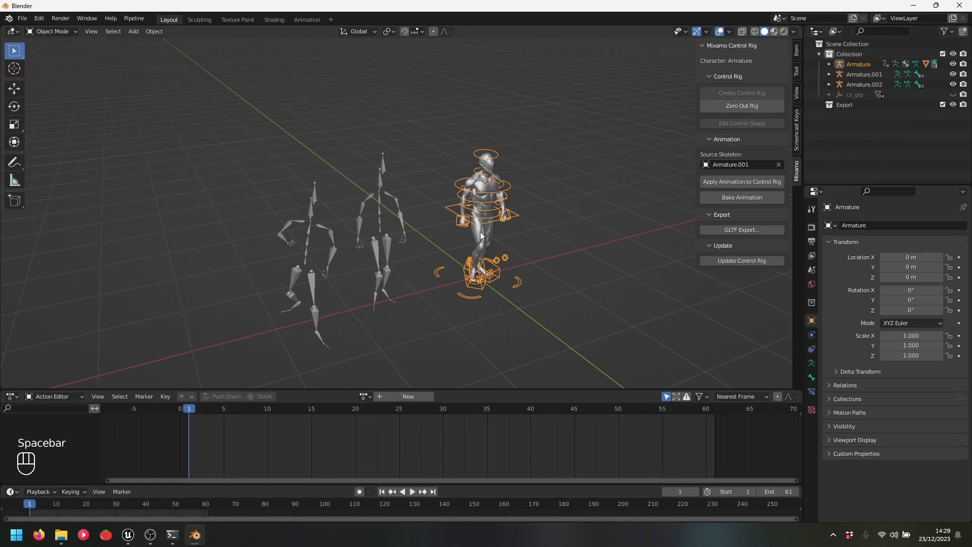
left_click(364, 396)
left_click(390, 290)
key("space")
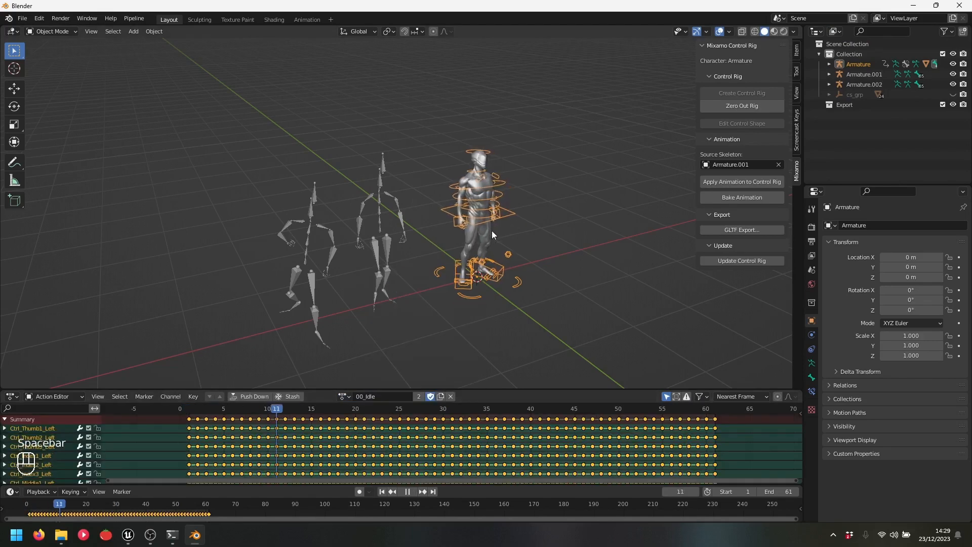
key("space")
left_click(345, 396)
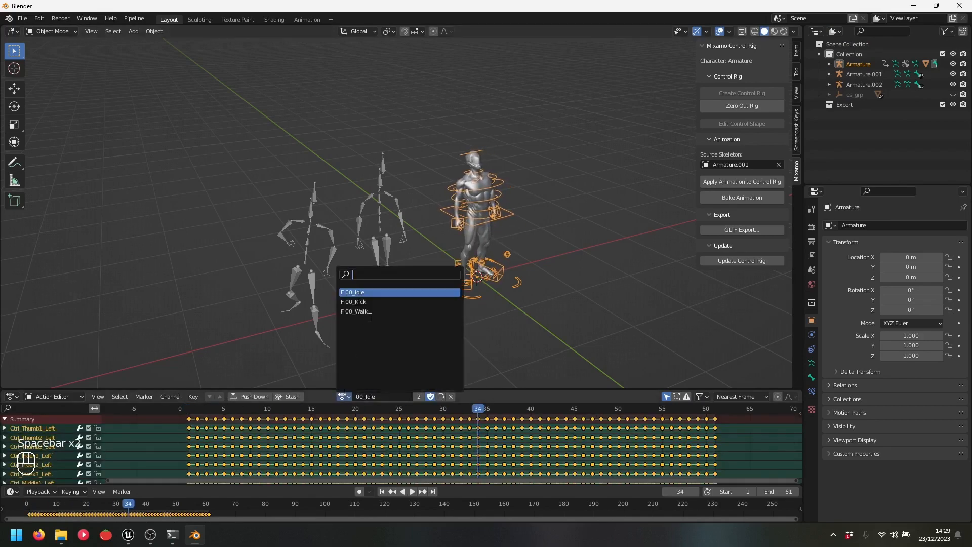
left_click(433, 301)
key("space")
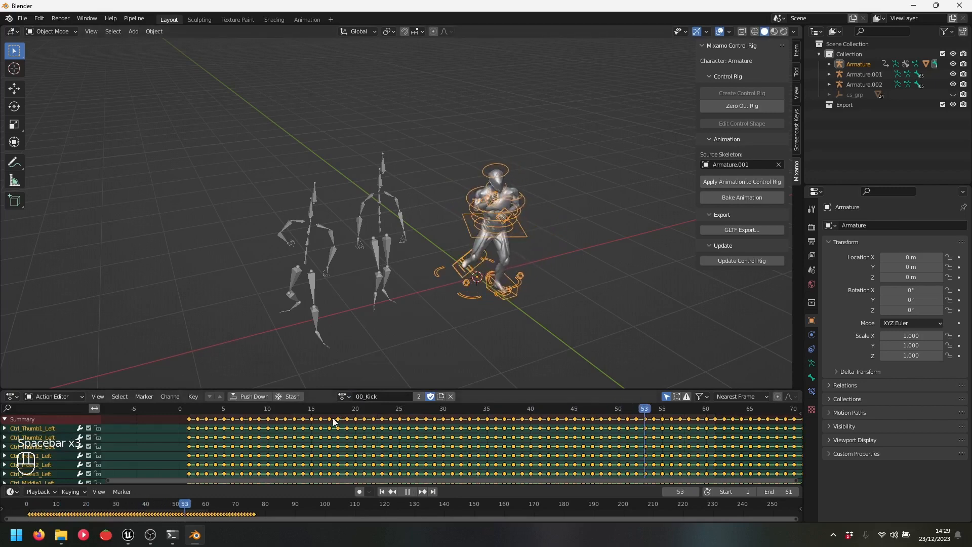
left_click(345, 396)
left_click(405, 311)
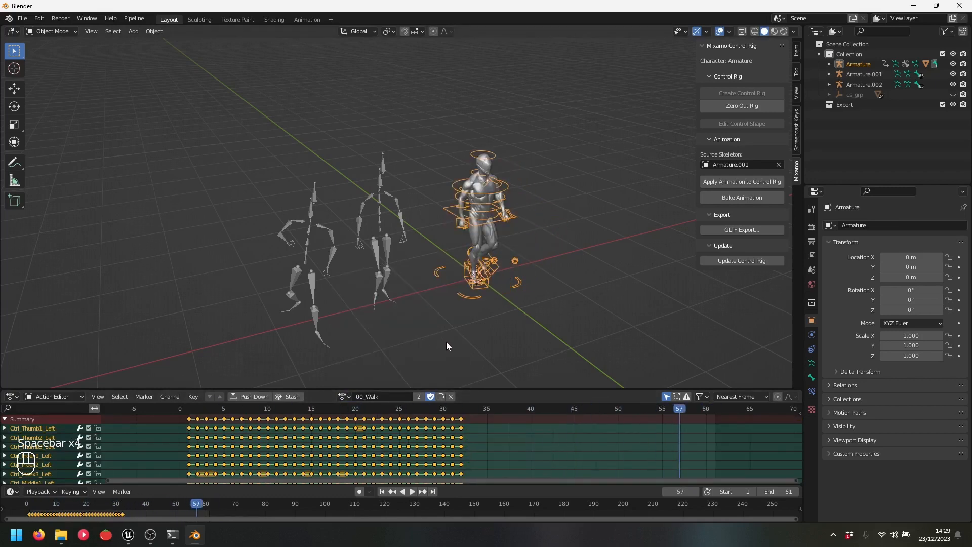
key("space")
key("space")
key("space")
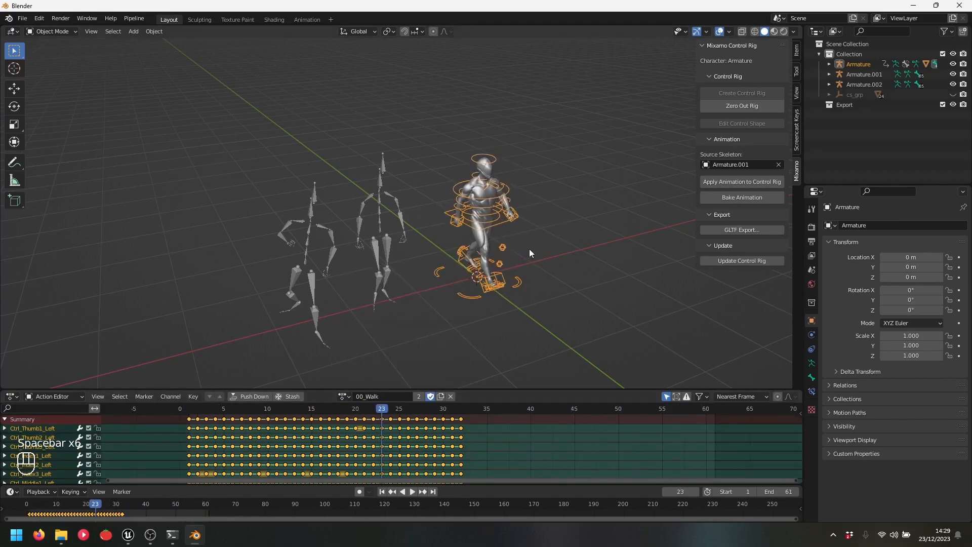
Box-select and delete Armature.001 and Armature.002, then reselect the control rig Armature
left_click_drag(211, 128, 390, 263)
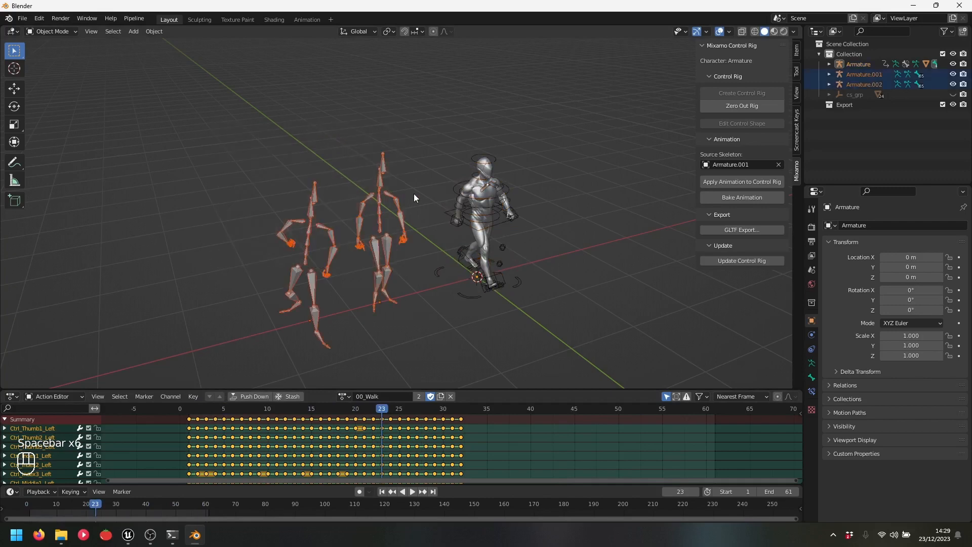
key("Delete")
middle_click_drag(363, 163, 357, 193, "shift")
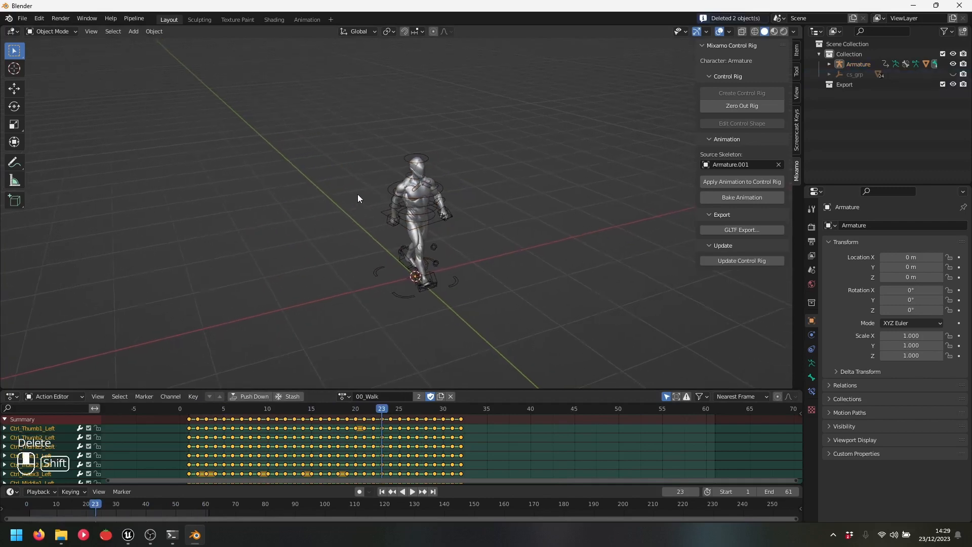
scroll(385, 206, "up", 1)
middle_click_drag(419, 220, 412, 218)
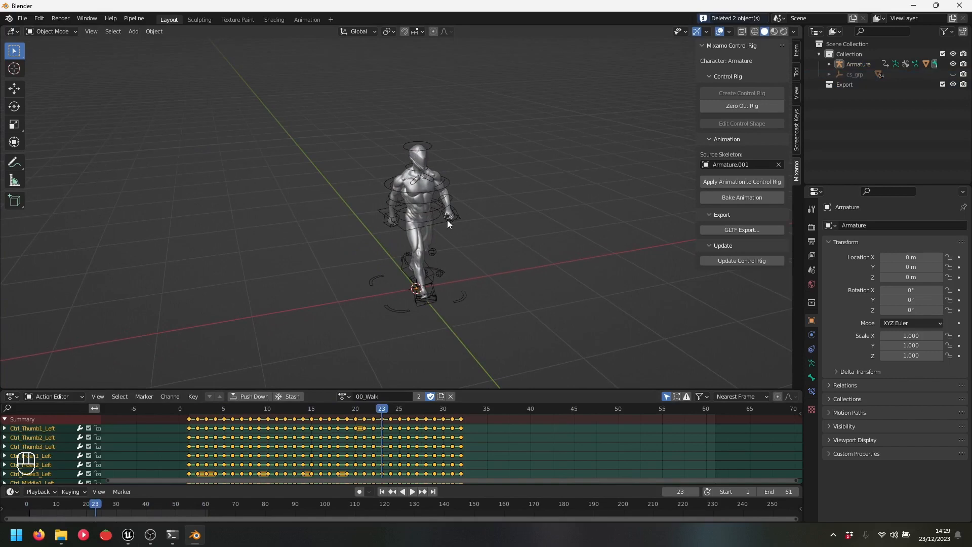
left_click(436, 215)
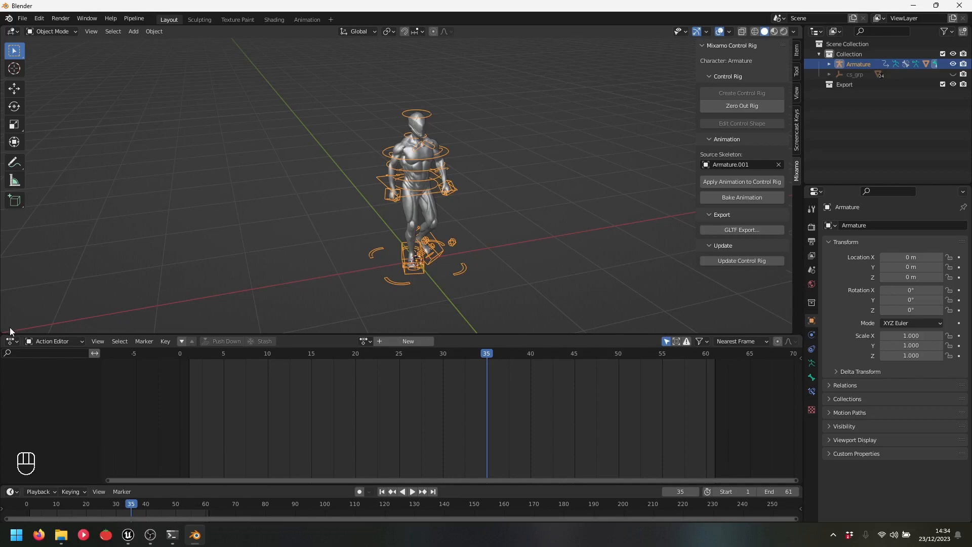
Split the 3D view and make the left side a full-height Nonlinear Animation editor
left_click_drag(2, 330, 321, 334)
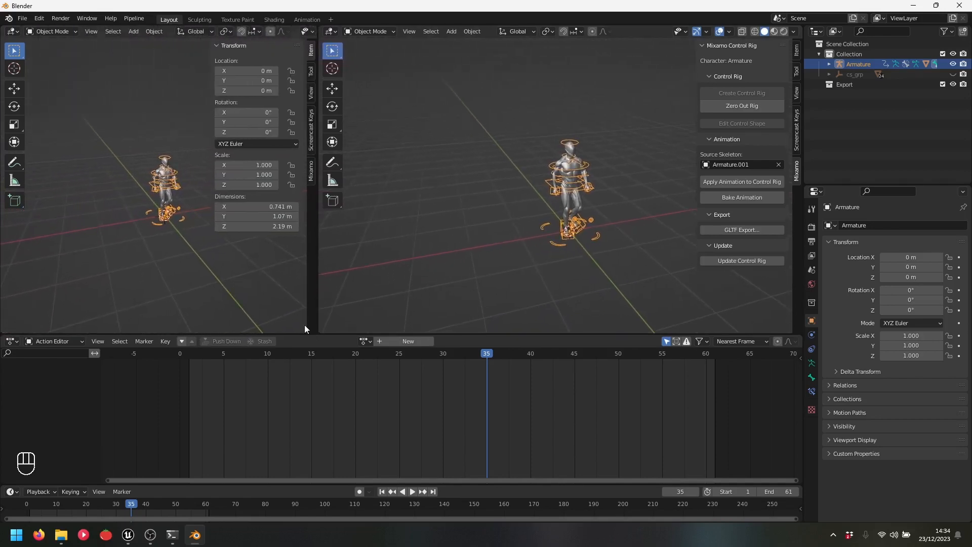
left_click(13, 31)
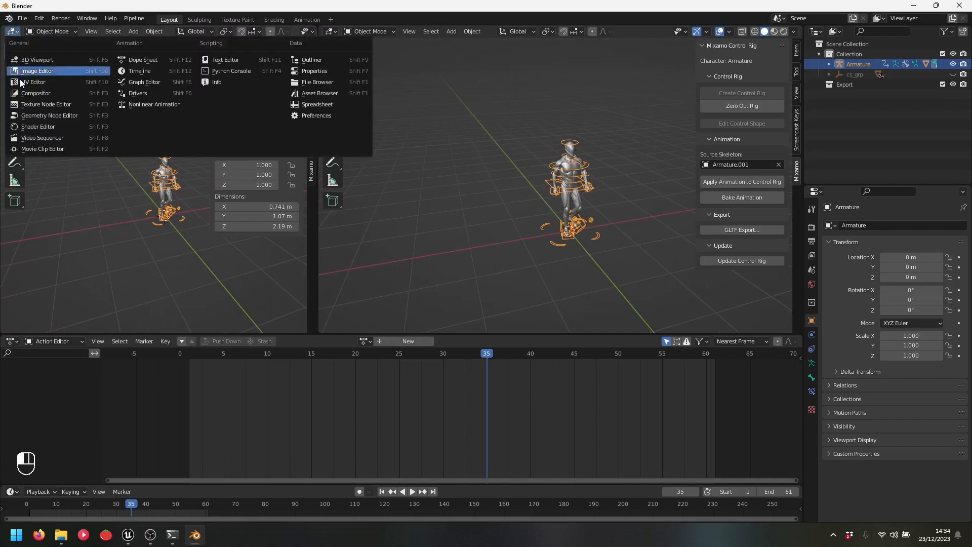
left_click(161, 103)
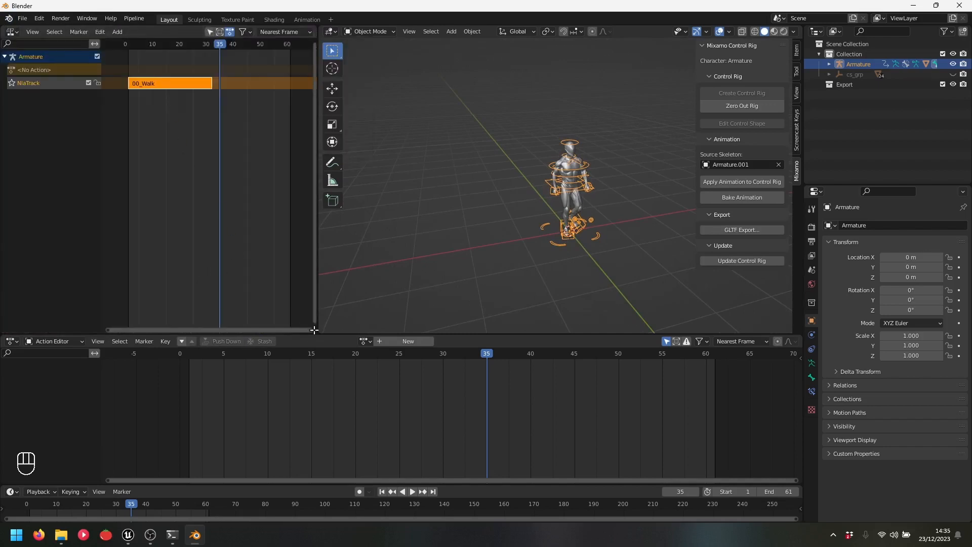
left_click_drag(315, 331, 296, 411)
left_click_drag(312, 481, 293, 490)
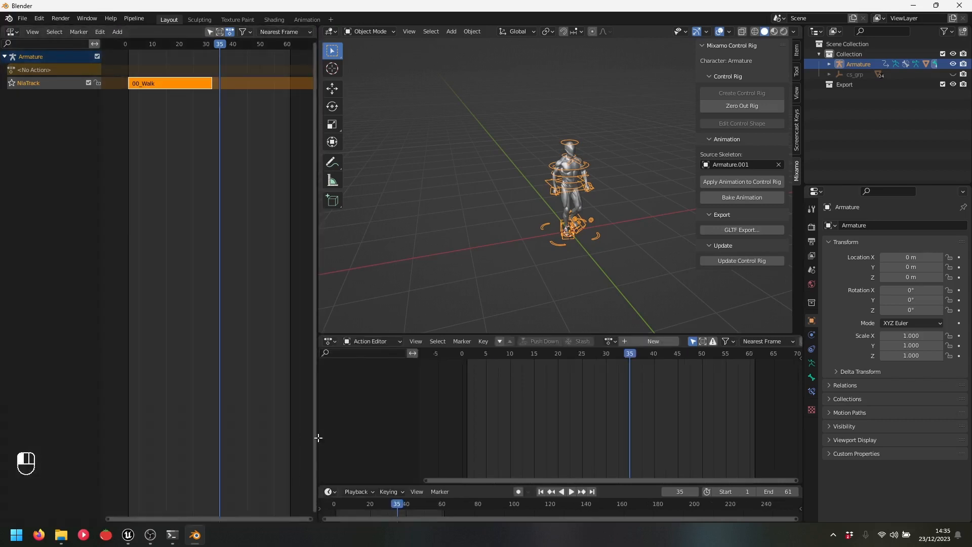
left_click_drag(319, 337, 281, 390)
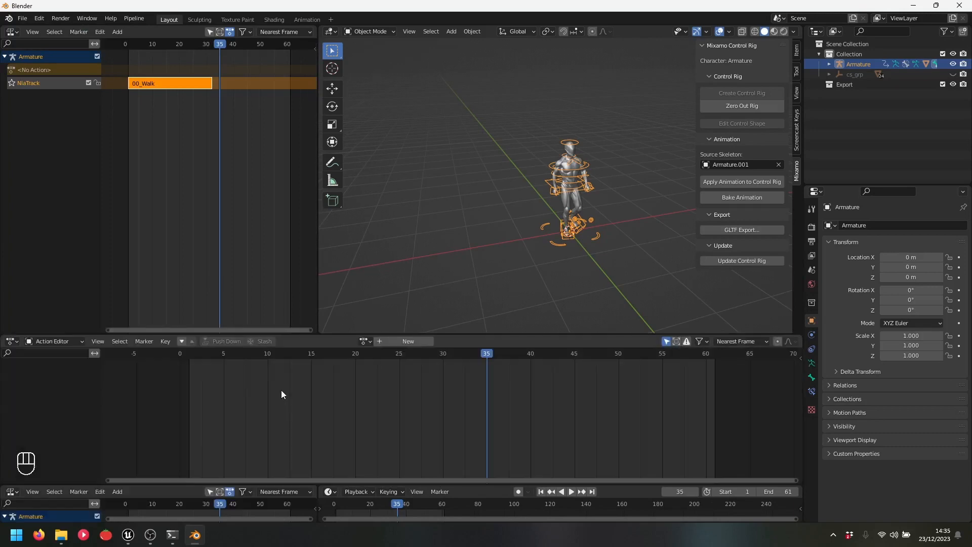
left_click_drag(320, 338, 294, 417)
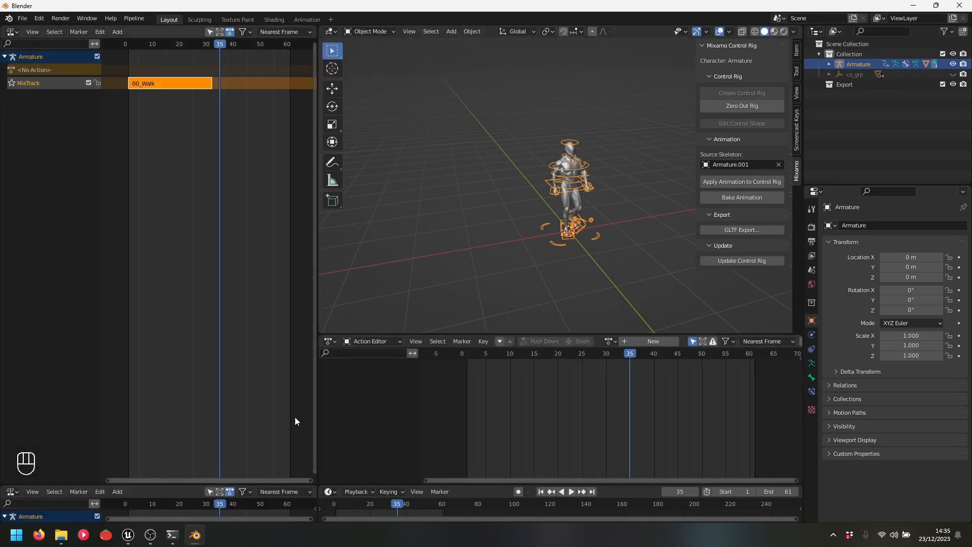
left_click_drag(315, 481, 297, 333)
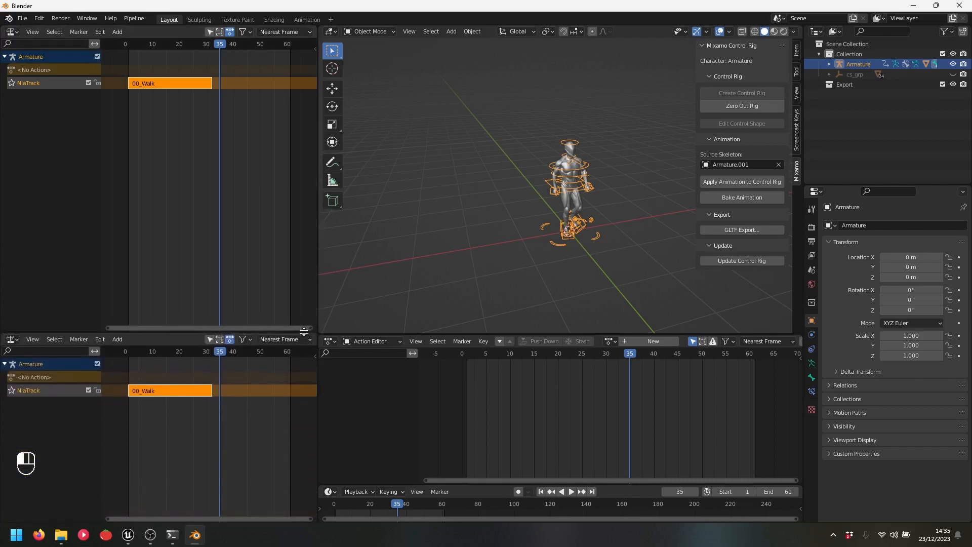
Turn the upper-left area into a Graph Editor above the NLA, then deselect the rig
left_click(13, 32)
left_click(159, 83)
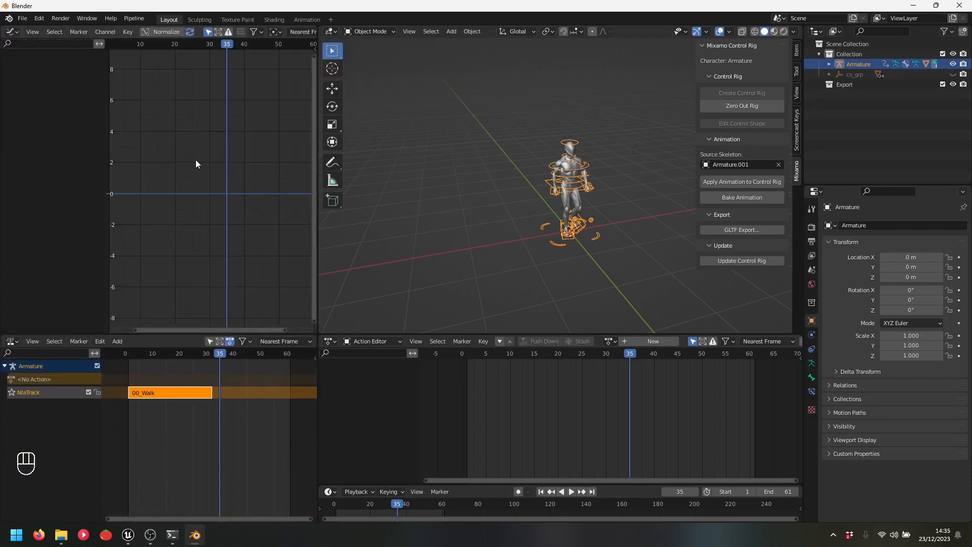
left_click_drag(241, 334, 241, 332)
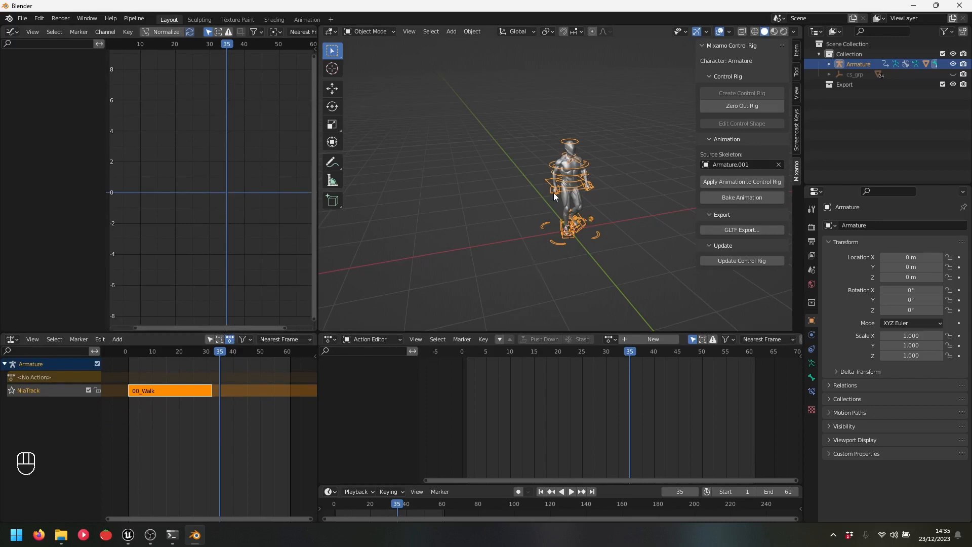
left_click(697, 132)
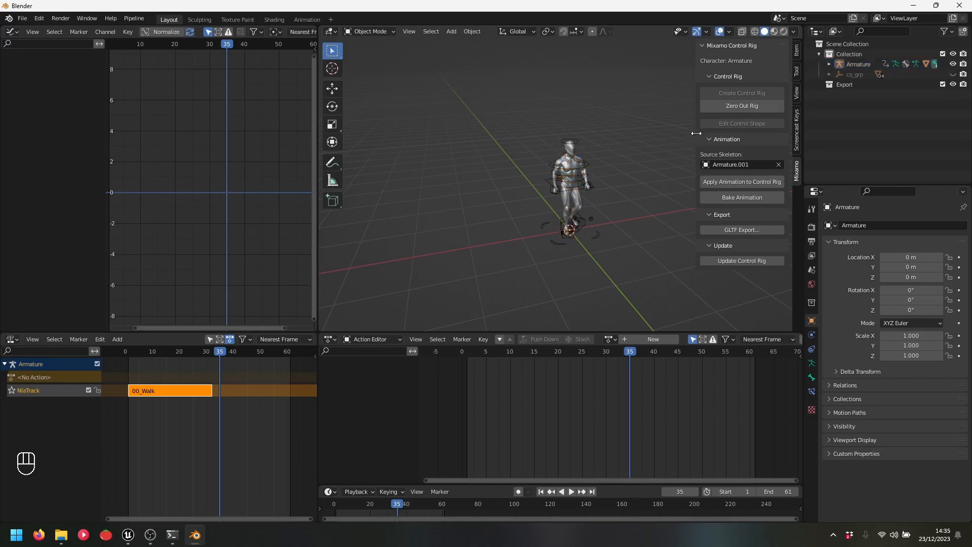
Hide the sidebar, assign 00_Idle to the control rig and preview it
key("n")
left_click(597, 236)
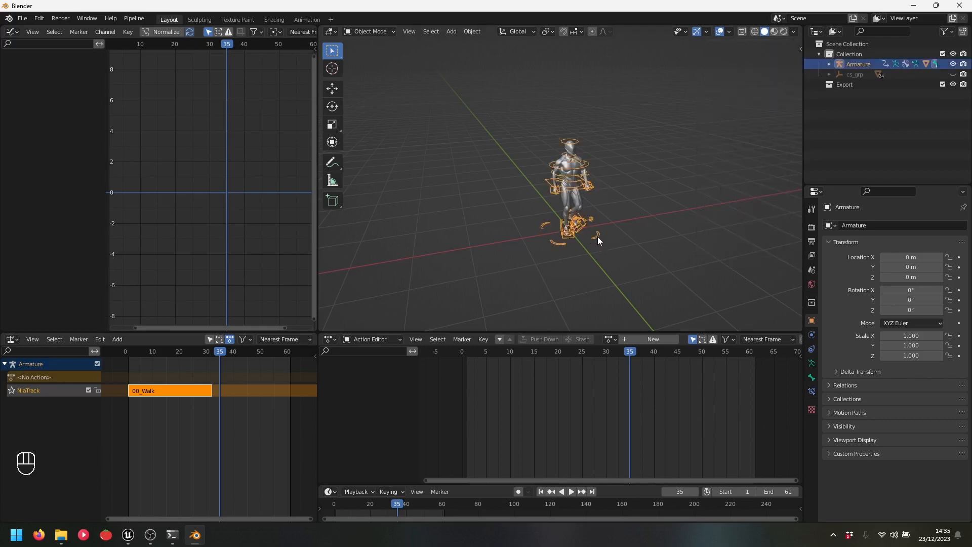
left_click(611, 338)
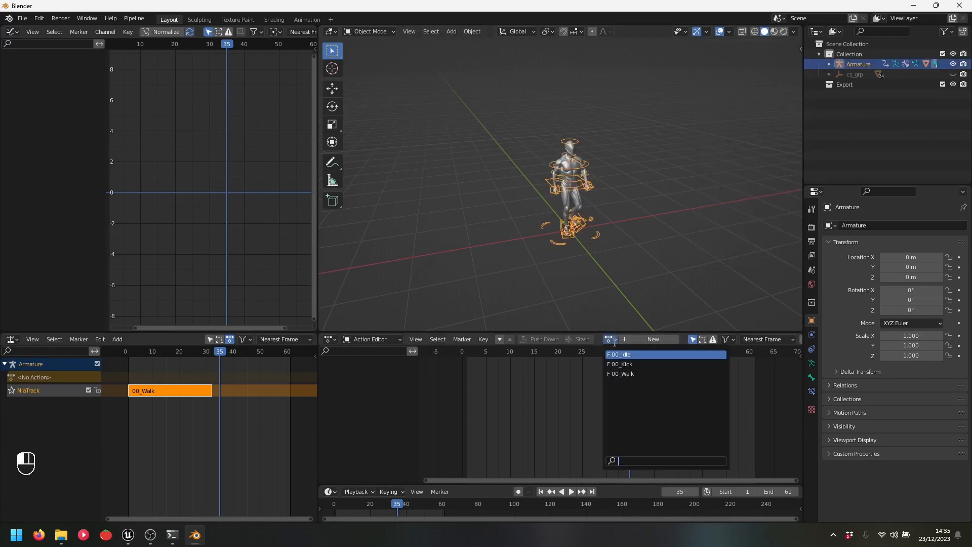
left_click(633, 355)
key("space")
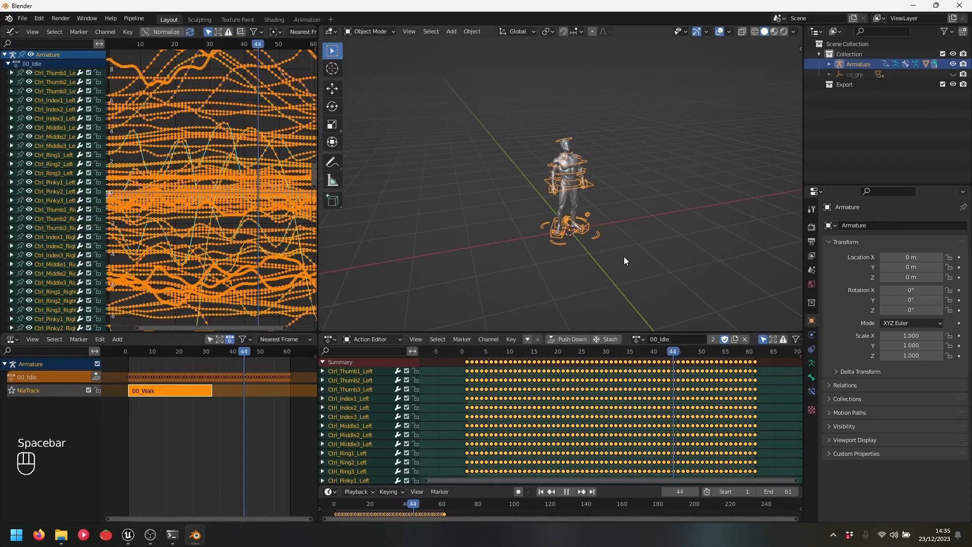
key("space")
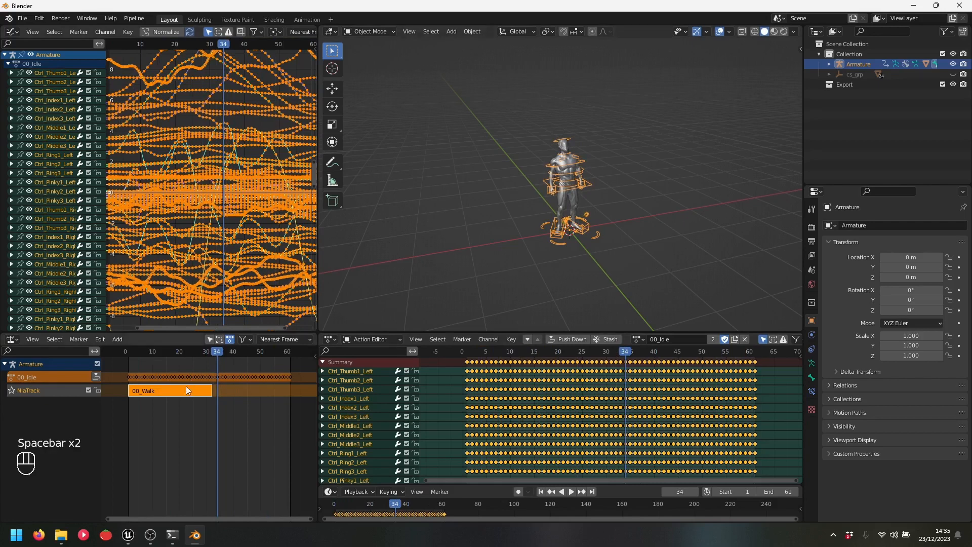
Delete the 00_Walk strip and its now-empty NLA track
left_click(156, 395)
key("Delete")
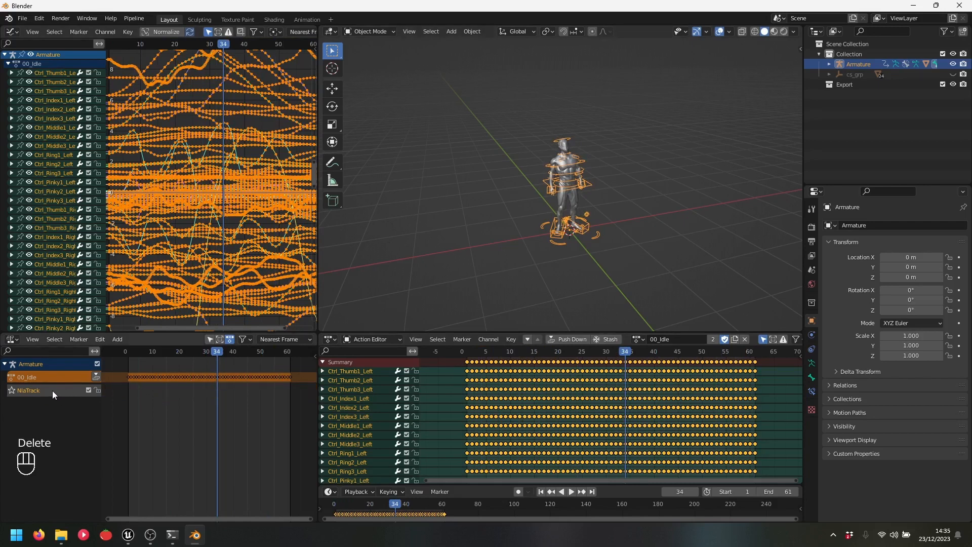
key("Delete")
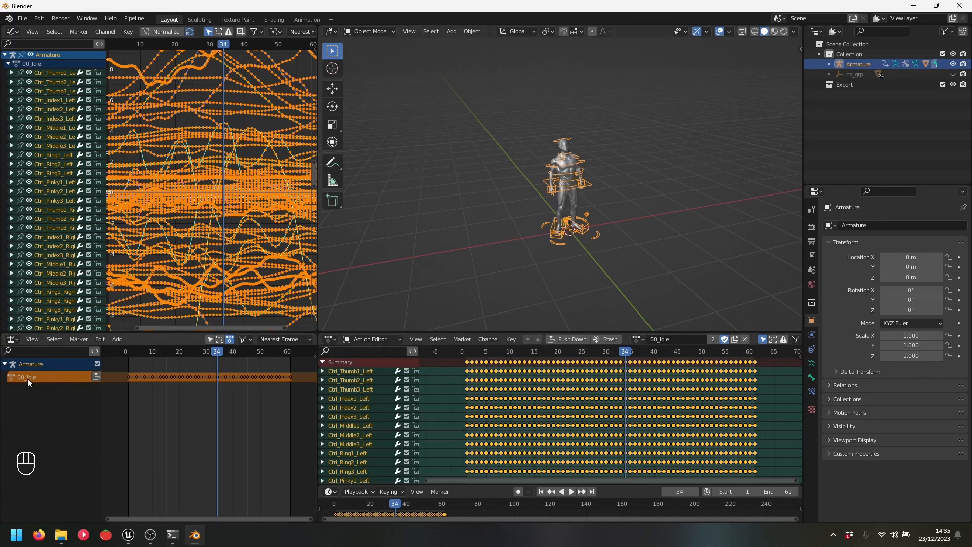
Make 00_Walk the active action, play it and stop at frame 19
left_click(646, 340)
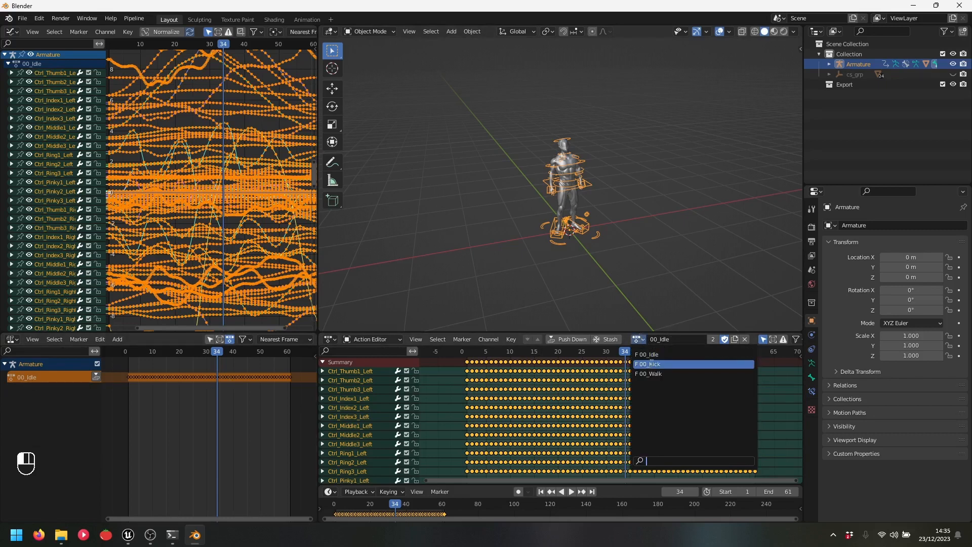
left_click(653, 367)
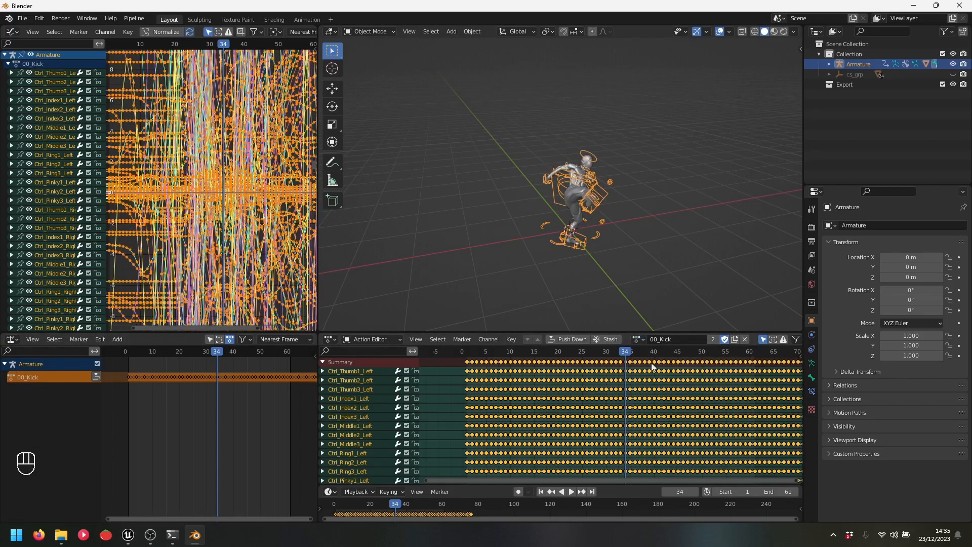
left_click(639, 339)
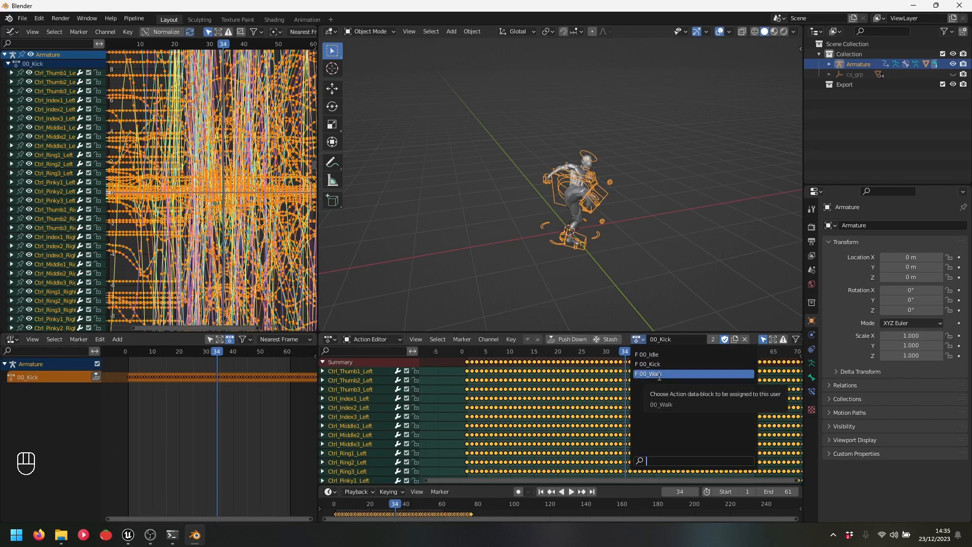
left_click(659, 375)
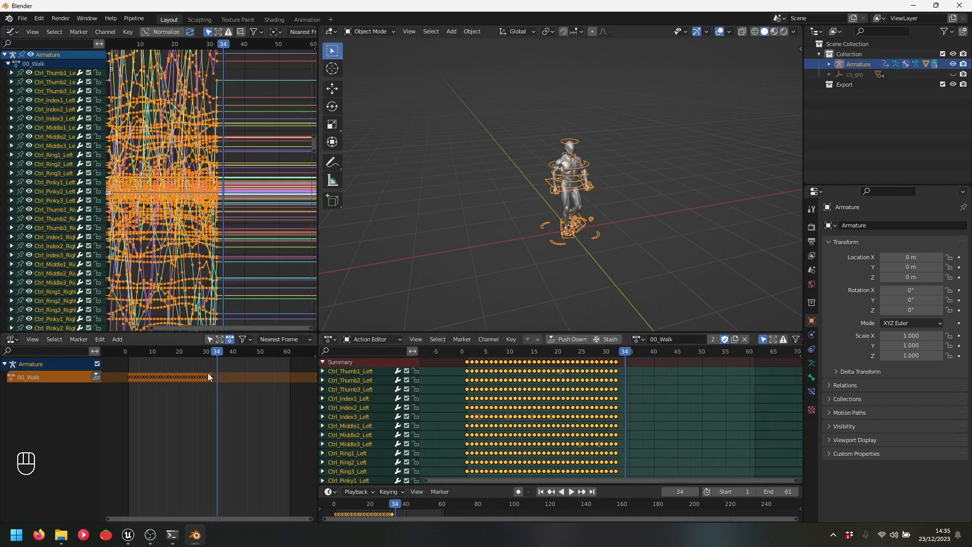
key("space")
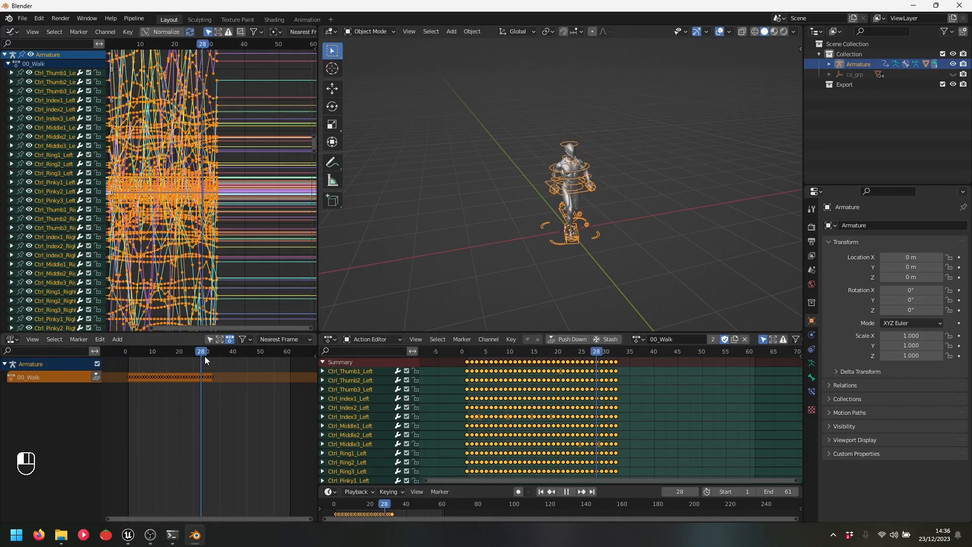
mouse_move(168, 363)
left_mouse_down()
mouse_move(205, 360)
mouse_move(169, 369)
mouse_move(177, 371)
left_mouse_up()
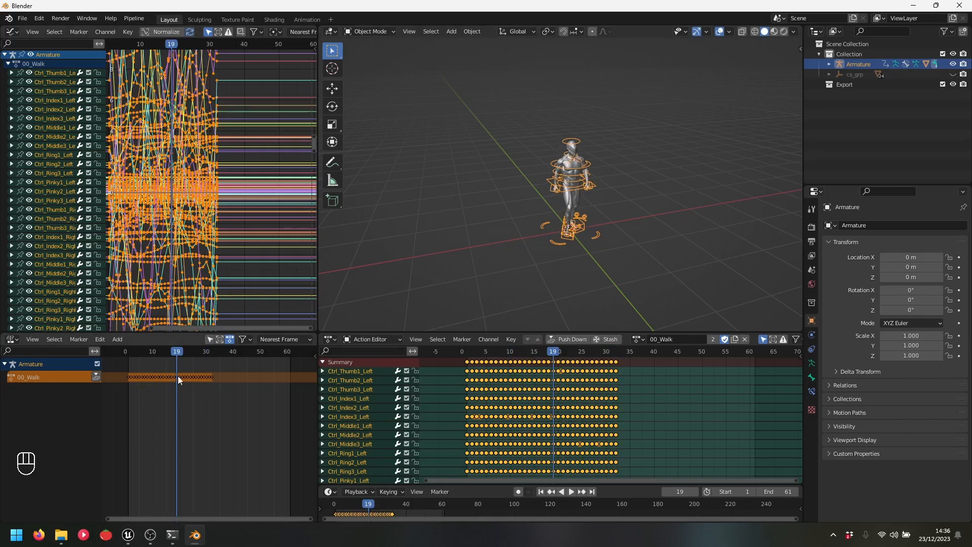
Push 00_Walk down into an NLA strip and assign 00_Idle as the active action
left_click(96, 378)
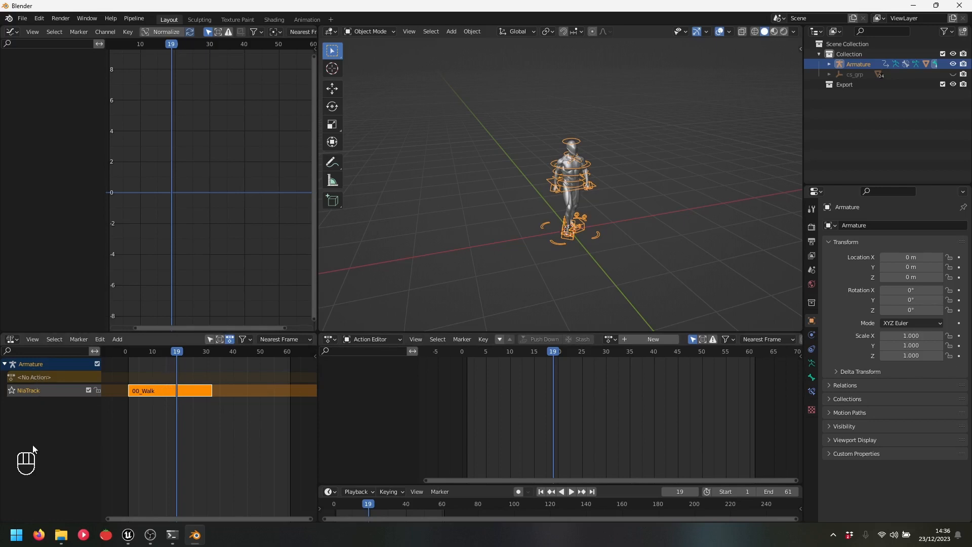
left_click(32, 393)
left_click(611, 339)
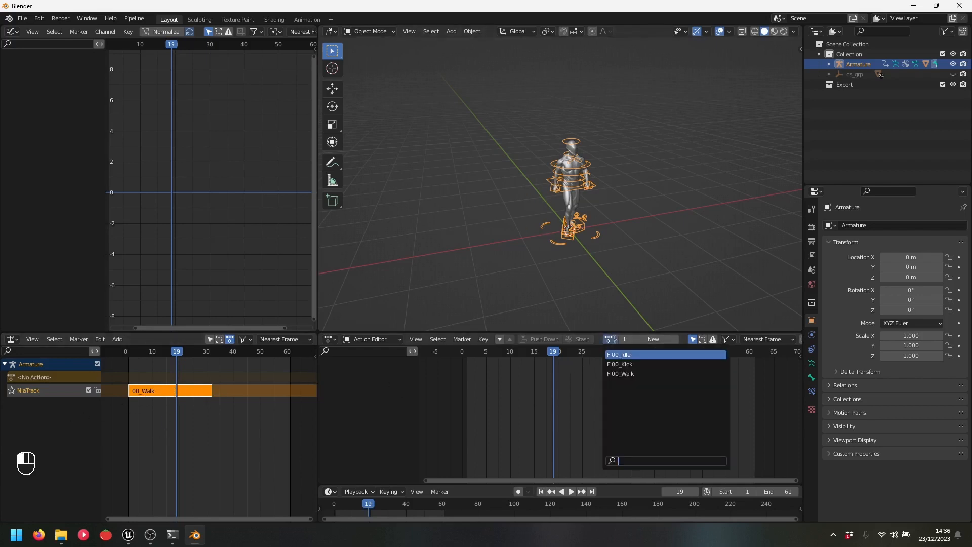
left_click(632, 356)
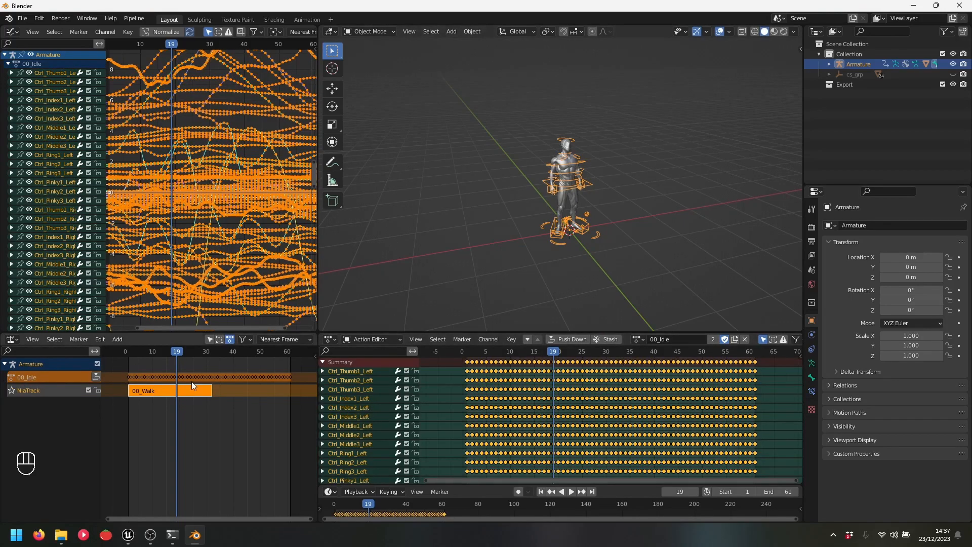
Push 00_Idle down, then delete its new strip and track
left_click(96, 375)
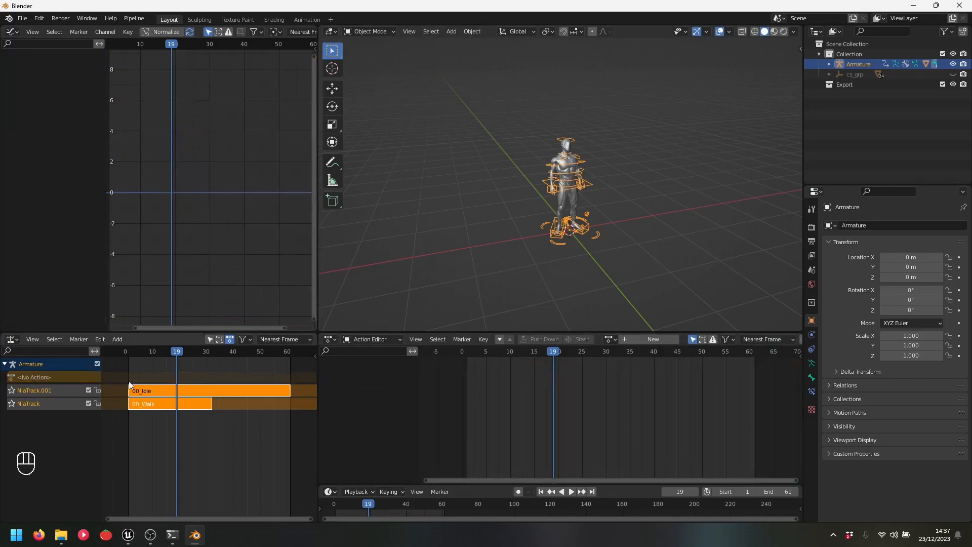
left_click(156, 392)
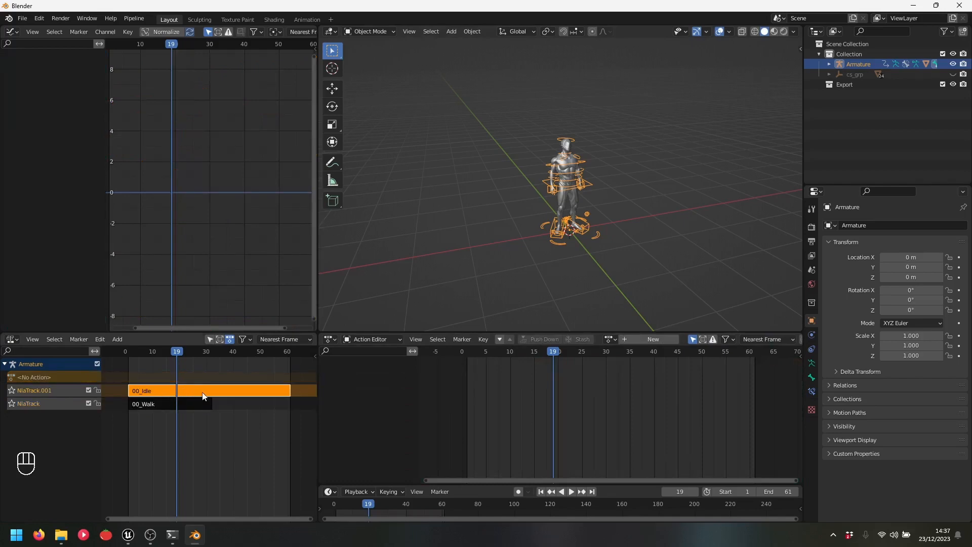
key("Delete")
left_click(76, 375)
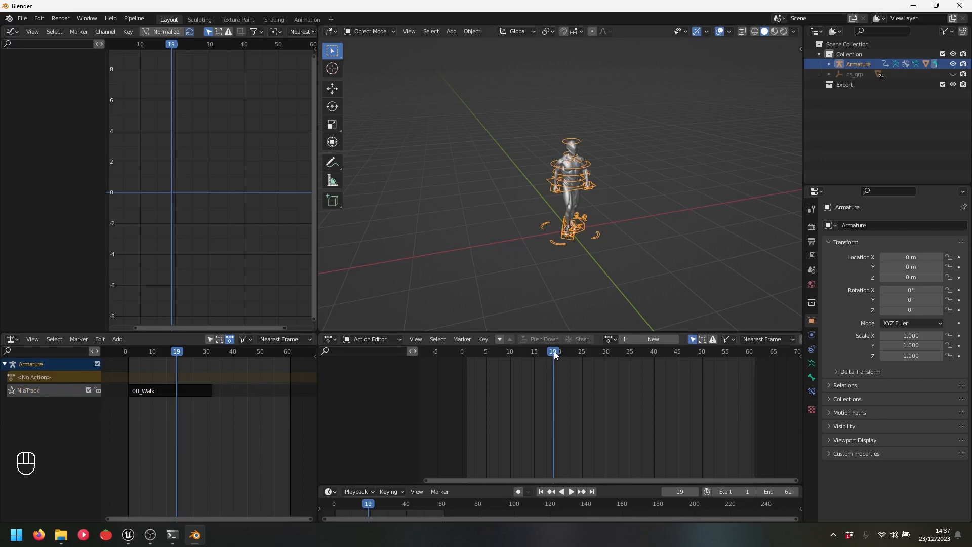
Select the 00_Walk strip and scrub the walk from frame 9 to 32
left_click_drag(558, 357, 505, 377)
left_click(183, 393)
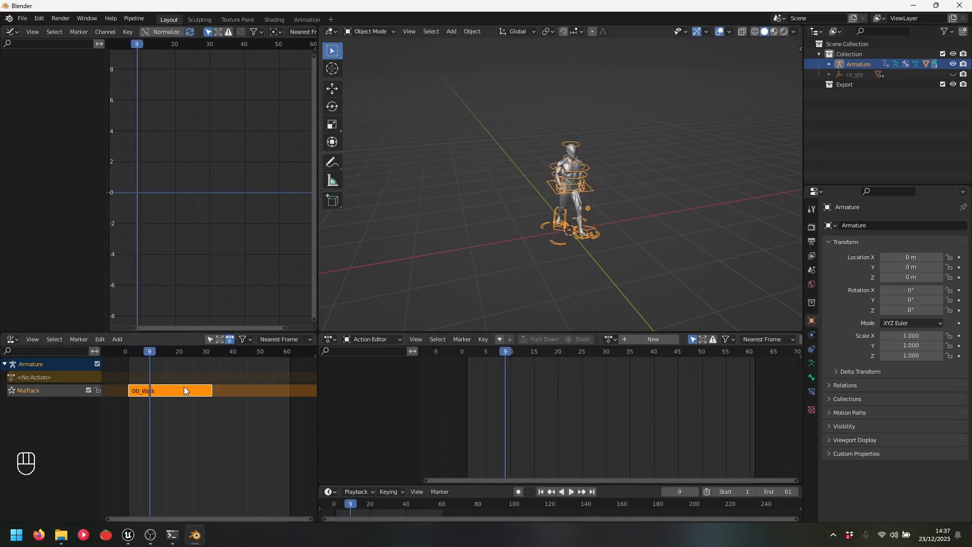
left_click_drag(507, 353, 617, 346)
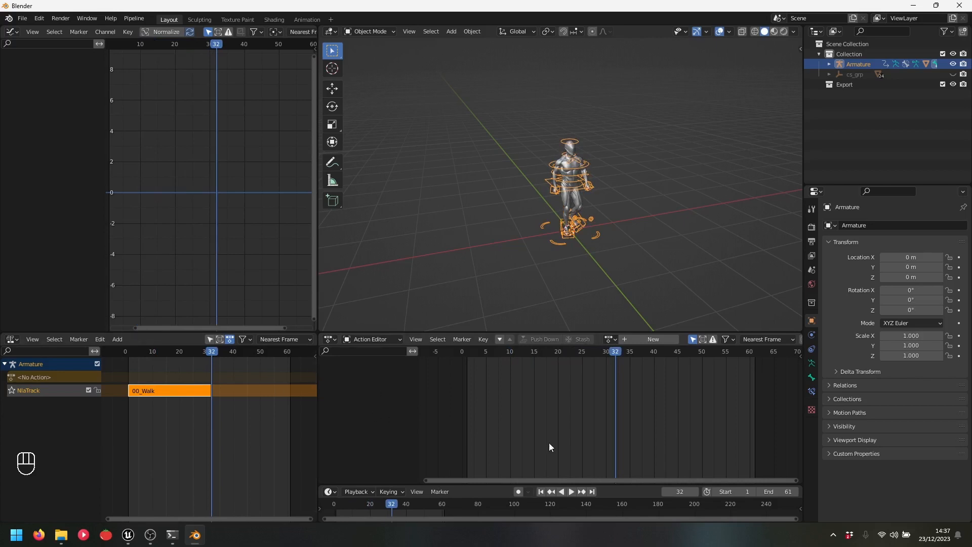
left_click(775, 493)
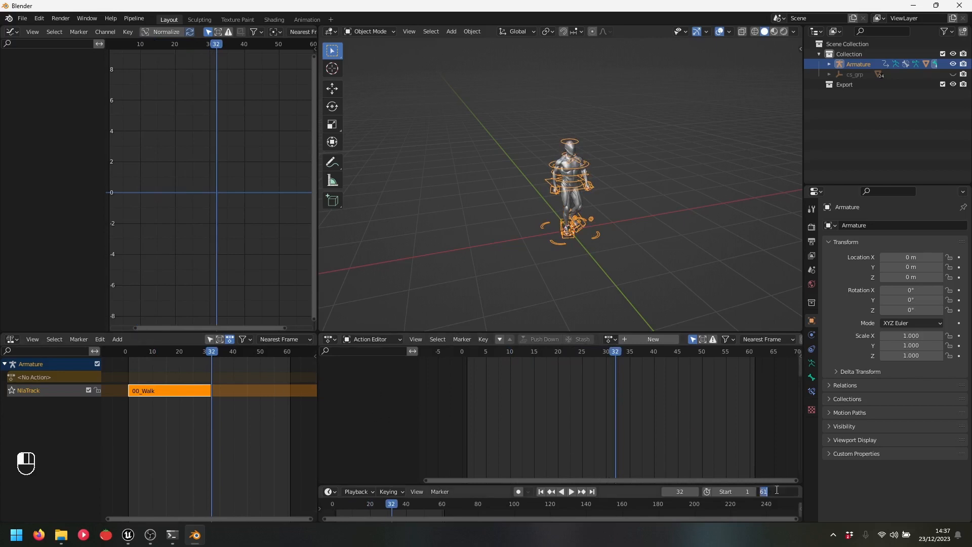
Set the scene end frame to 31, play the loop and compare first and last poses
type("31")
key("Return")
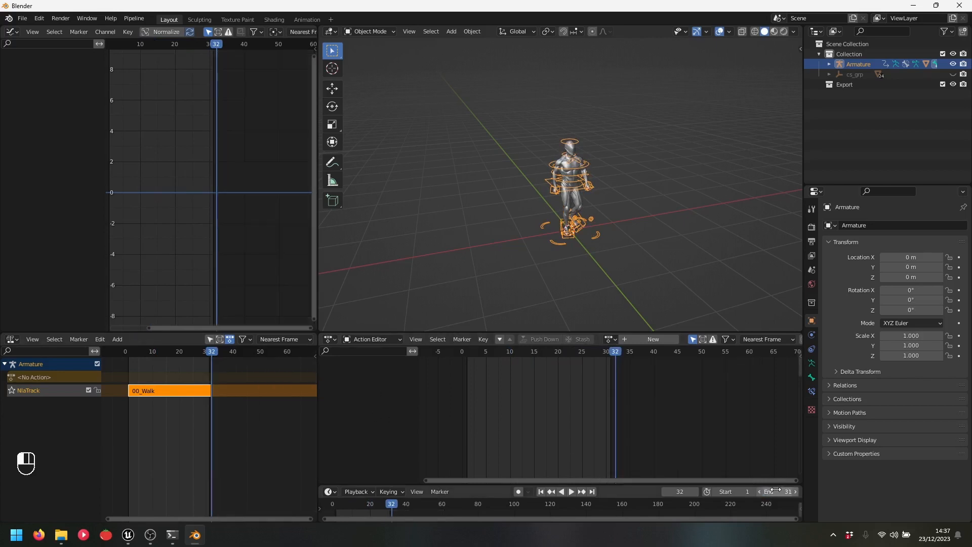
key("space")
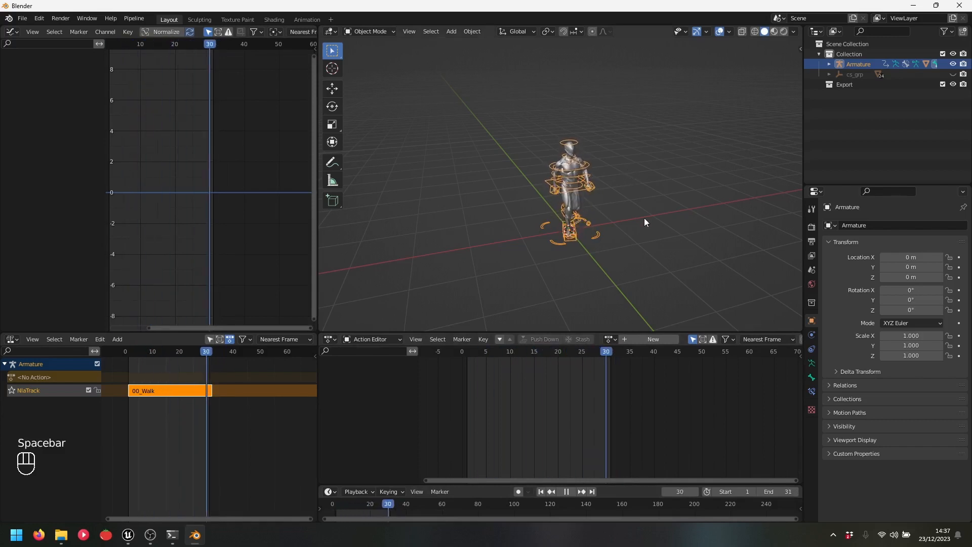
scroll(672, 244, "up", 3)
middle_click_drag(673, 244, 630, 223)
scroll(577, 209, "up", 2)
key("space")
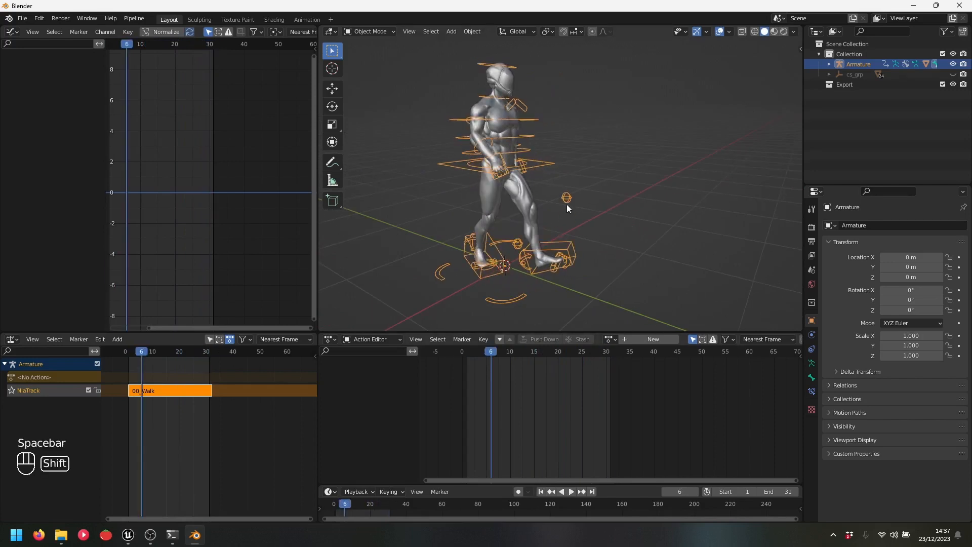
key("shift+Left")
key("shift+Right")
key("shift+Left")
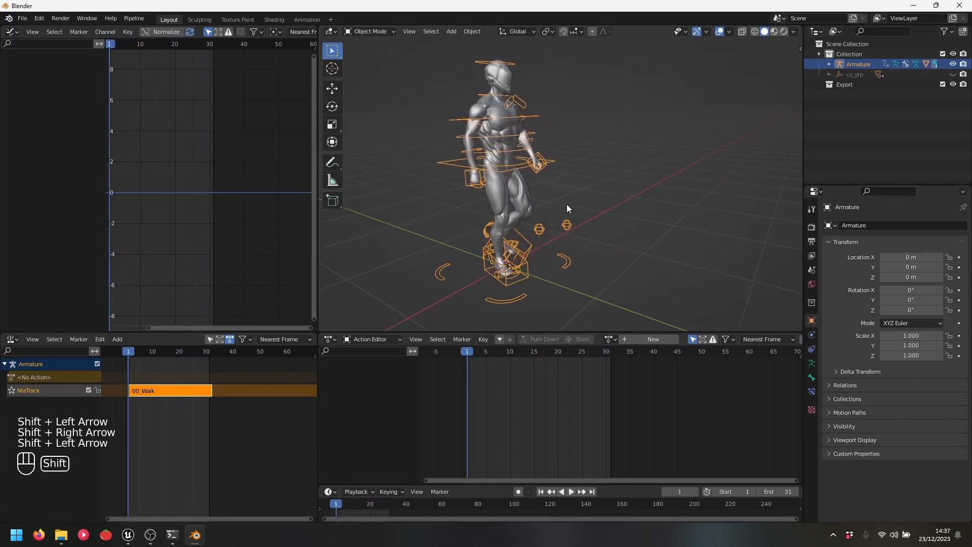
key("shift+Right")
key("shift+Left")
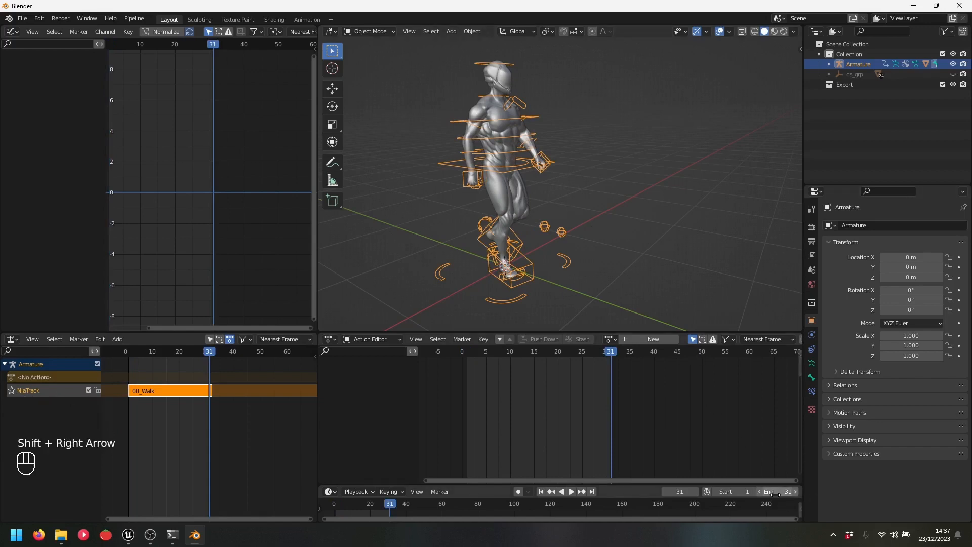
Change the end frame to 32 and compare the first and last poses again
left_click(773, 492)
type("32")
key("Return")
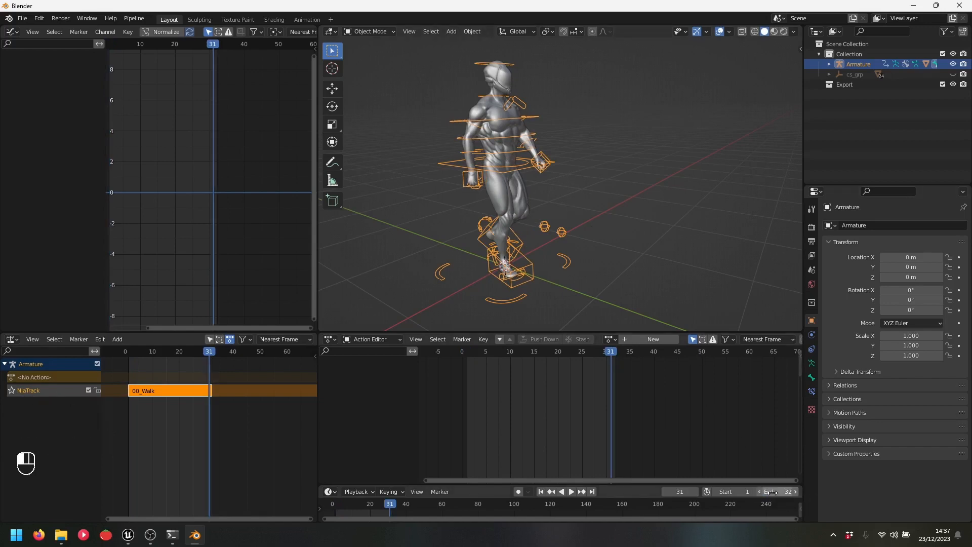
key("shift+Left")
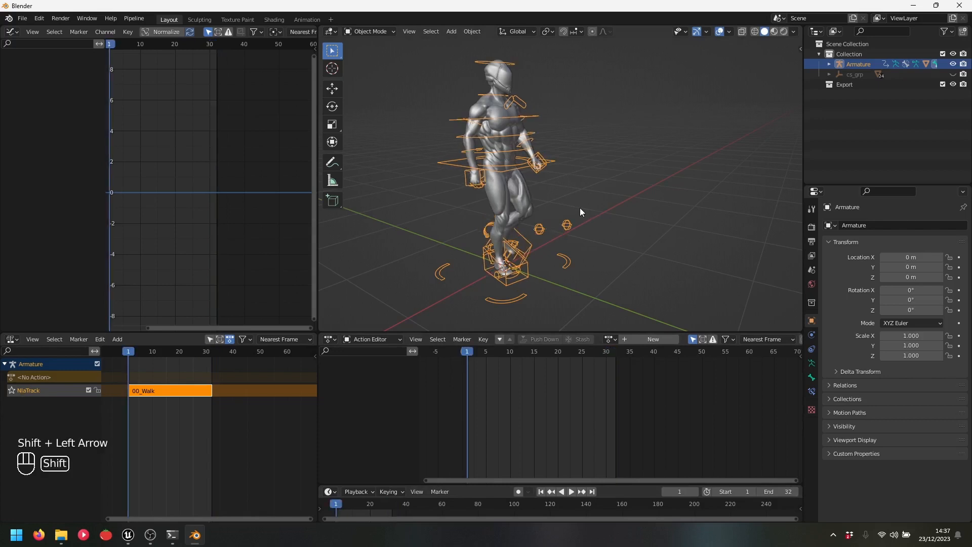
key("shift+Right")
key("shift+Left")
key("shift+Right")
key("shift+Left")
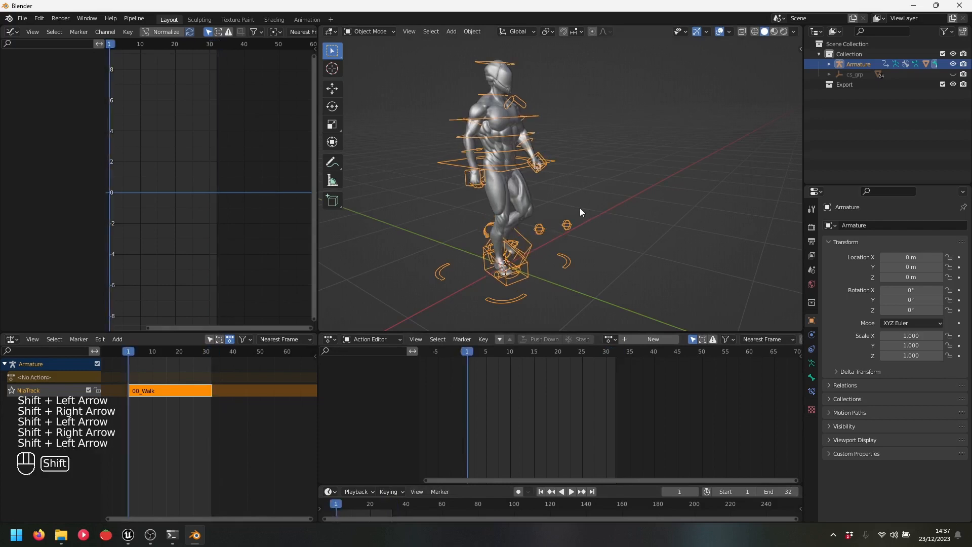
middle_click_drag(579, 208, 548, 248)
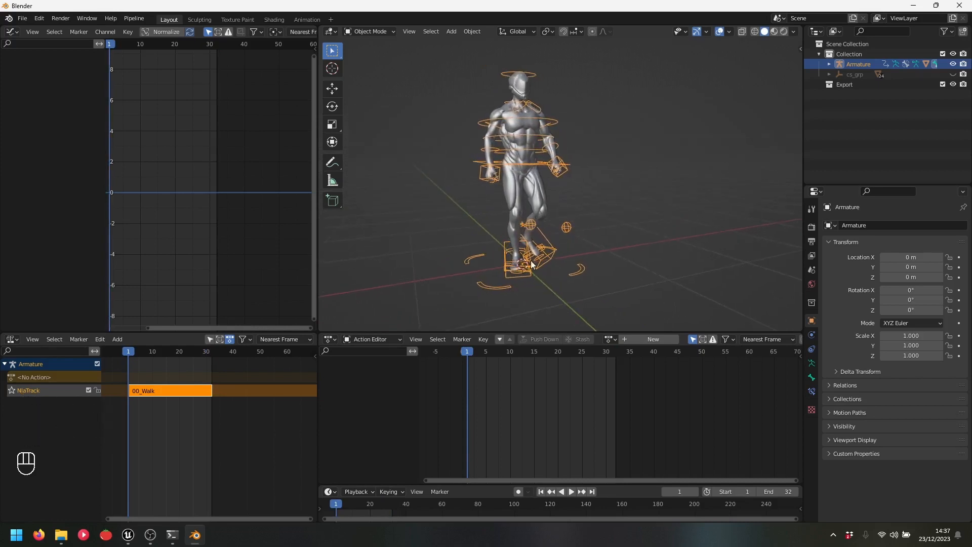
left_click(610, 339)
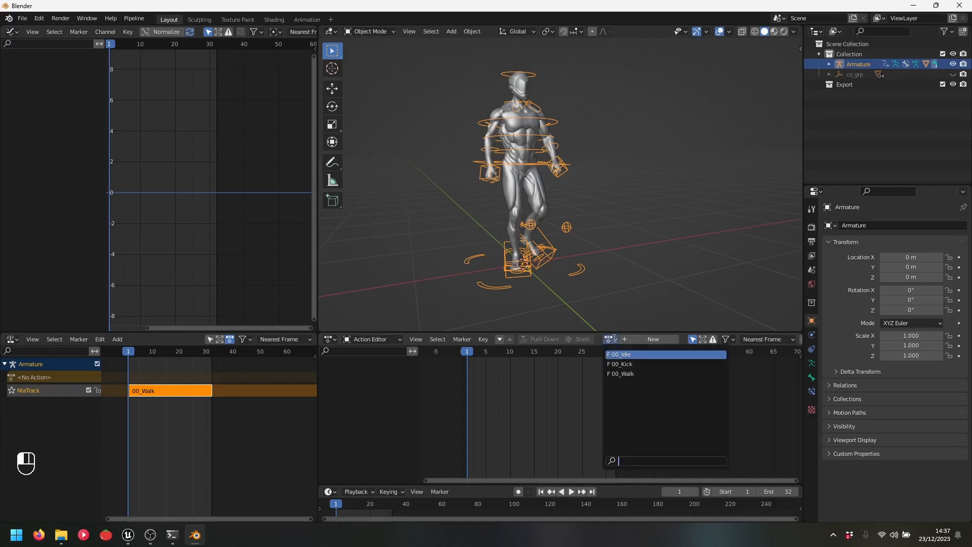
Make 00_Walk active, go to frame 32 and select the right foot IK control in Pose Mode
left_click(639, 373)
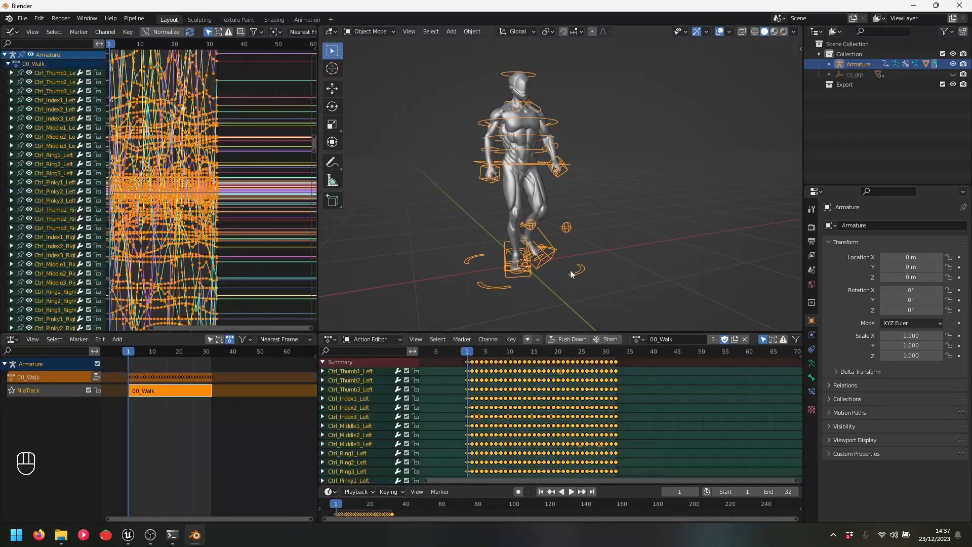
middle_click_drag(541, 260, 624, 314)
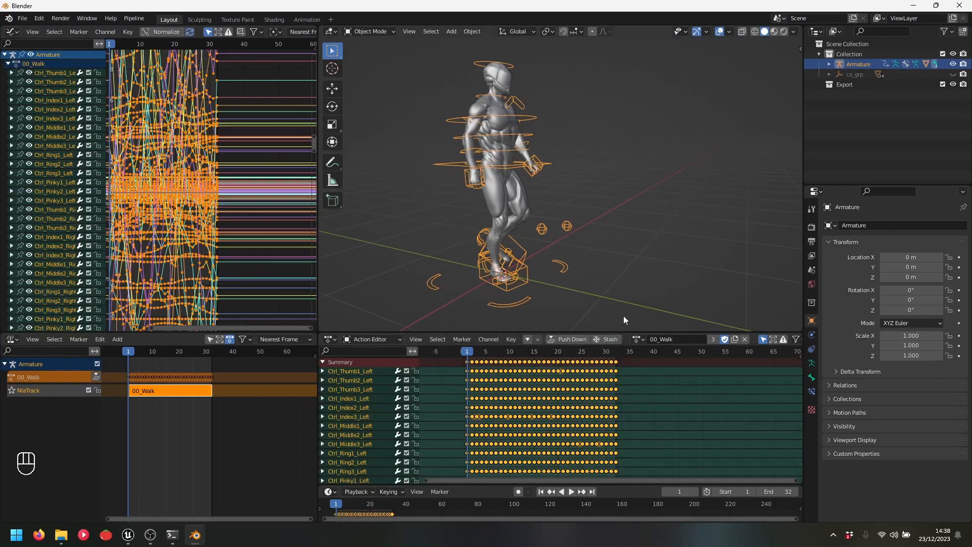
left_click(615, 351)
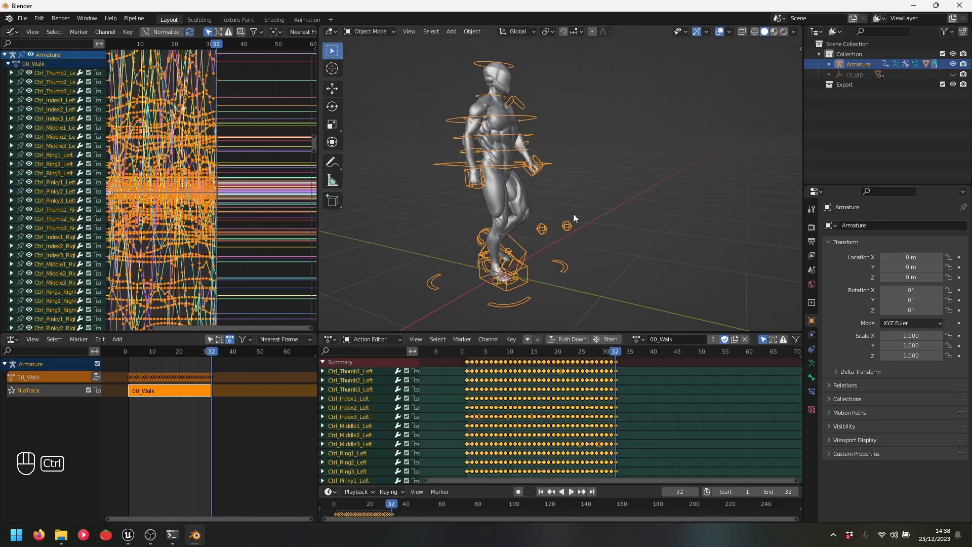
key("ctrl+Tab")
left_click(652, 241)
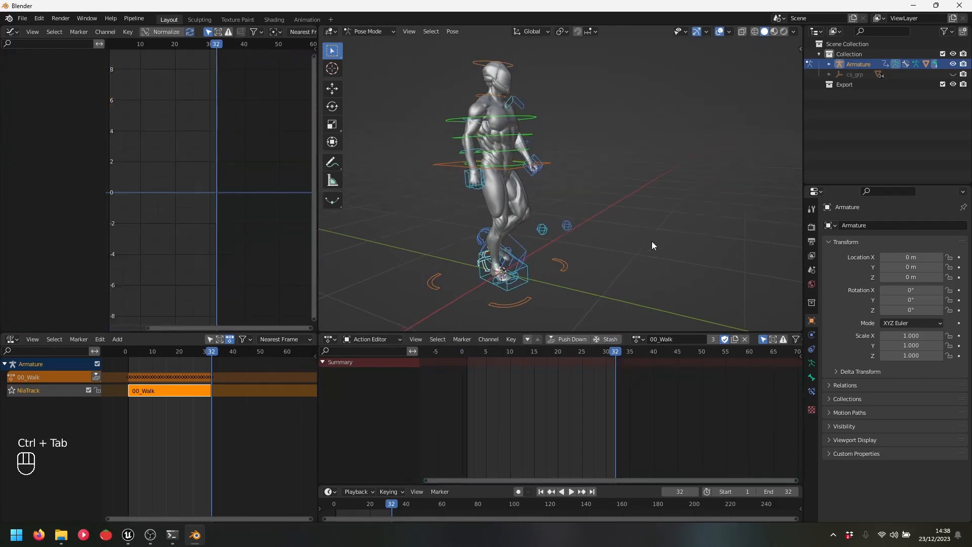
middle_click_drag(651, 241, 608, 253)
left_click(481, 278)
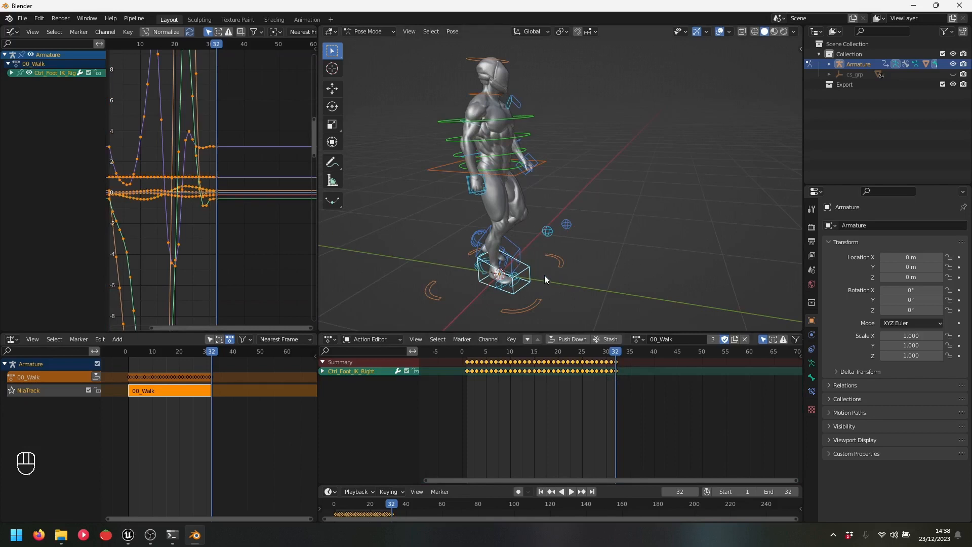
Isolate the foot's Y Location curve and raise its frame-32 key to about 0.2
left_click(11, 73)
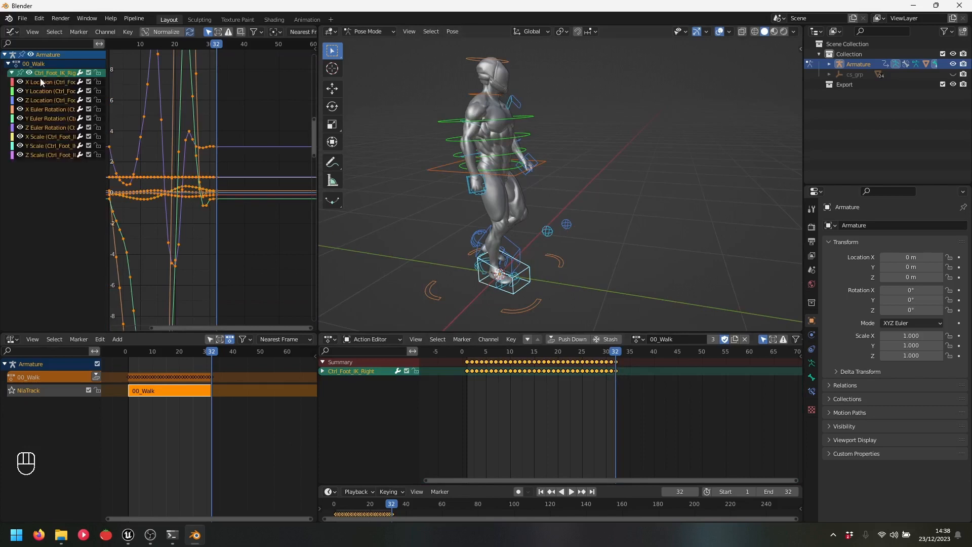
left_click(44, 91)
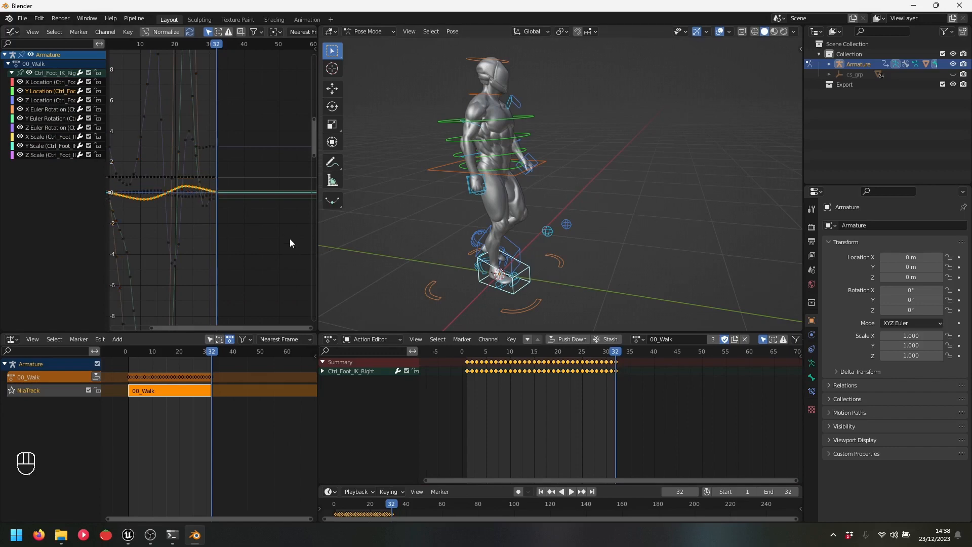
key("KP_Decimal")
middle_click_drag(174, 162, 176, 243, "shift")
left_click(215, 214)
left_click(215, 212)
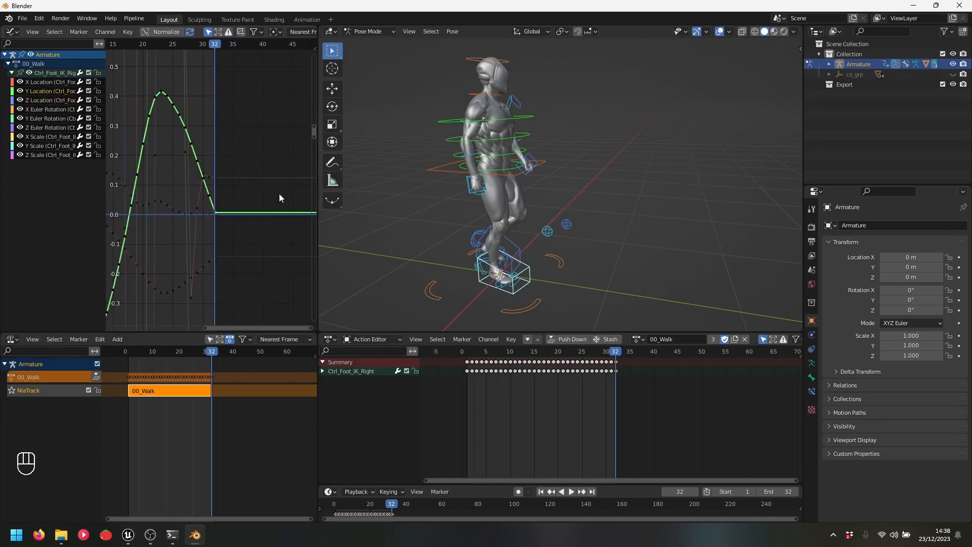
scroll(291, 31, "down", 2)
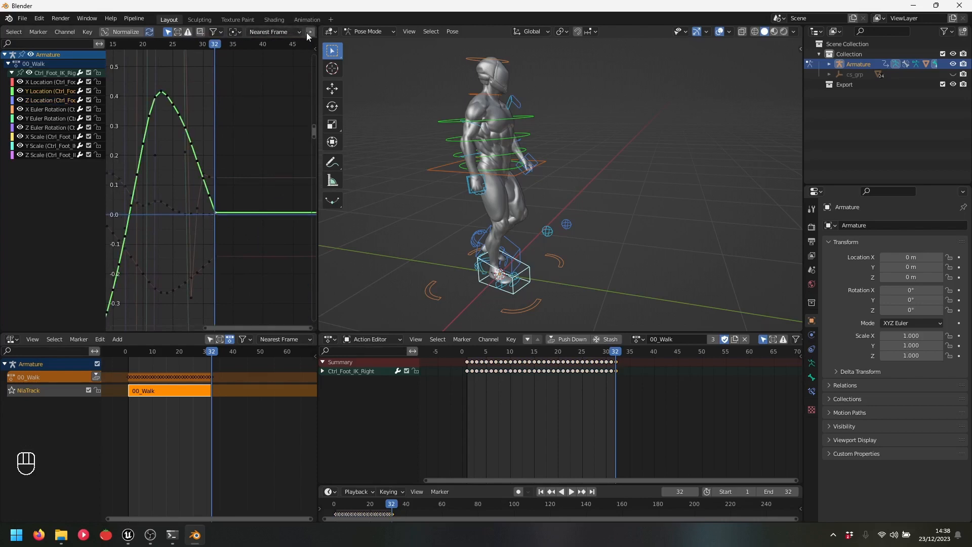
key("g")
key("y")
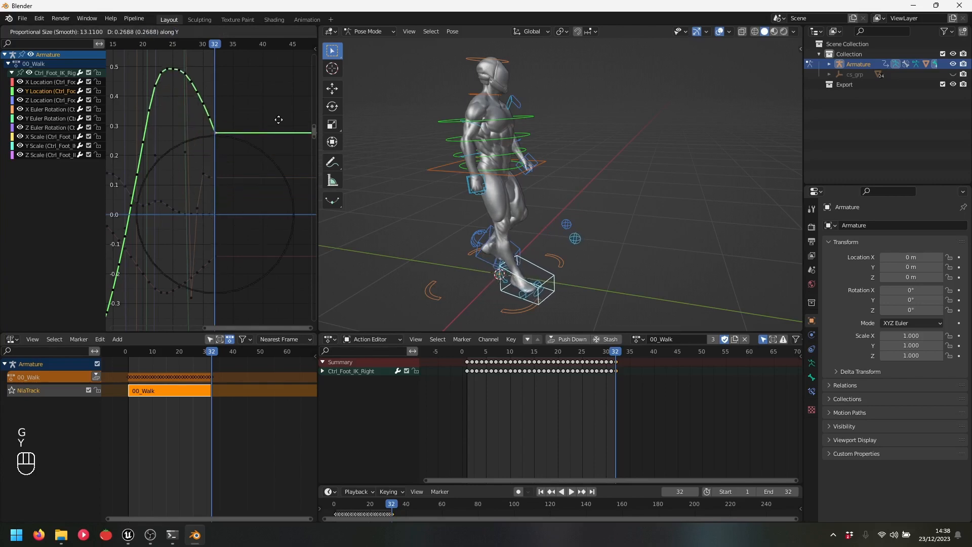
left_click(278, 147)
Check the corrected foot in playback, then unassign the active action and play the Walk strip
key("space")
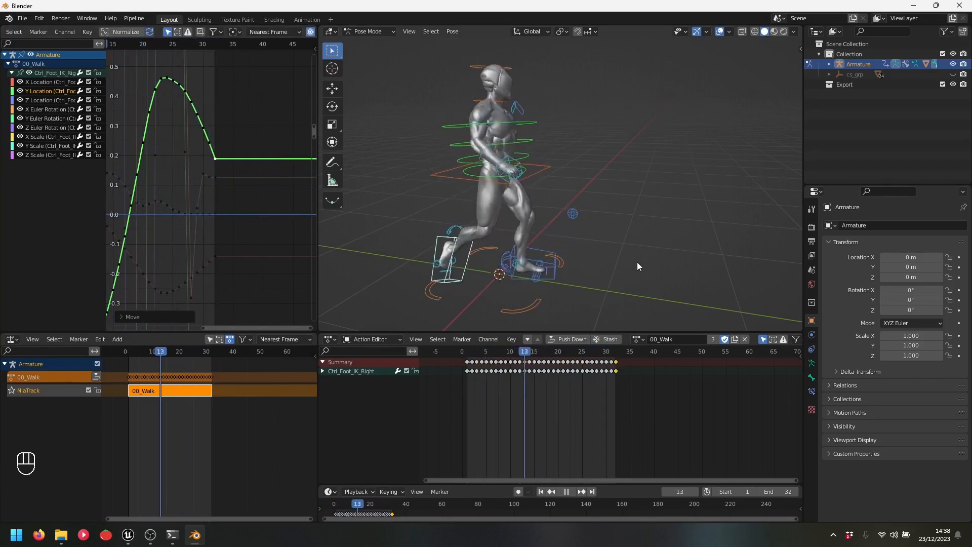
key("space")
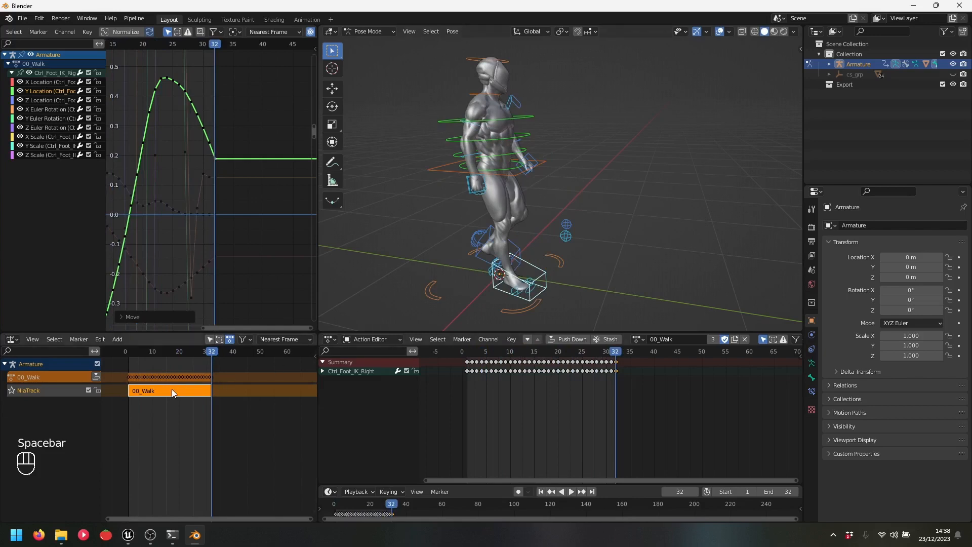
left_click(169, 351)
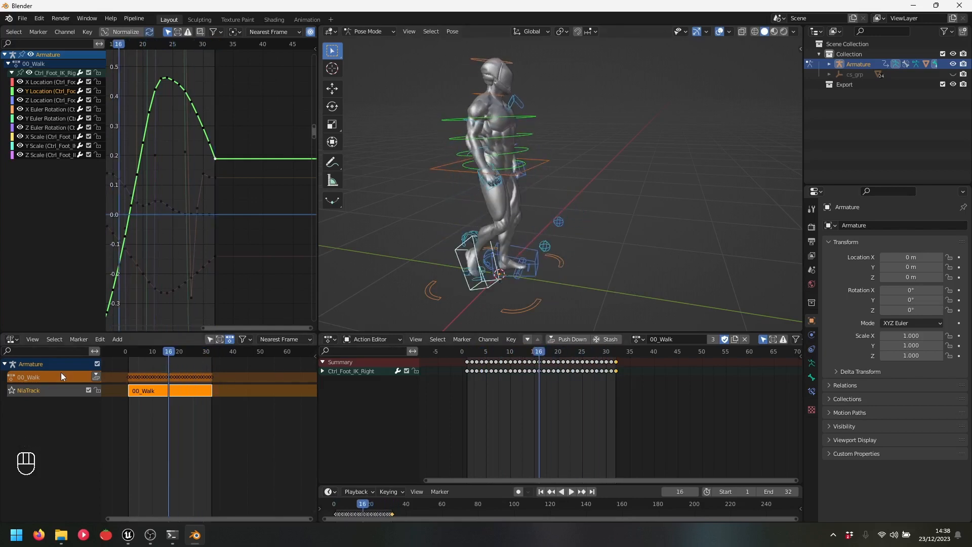
left_click(637, 341)
left_click(640, 355)
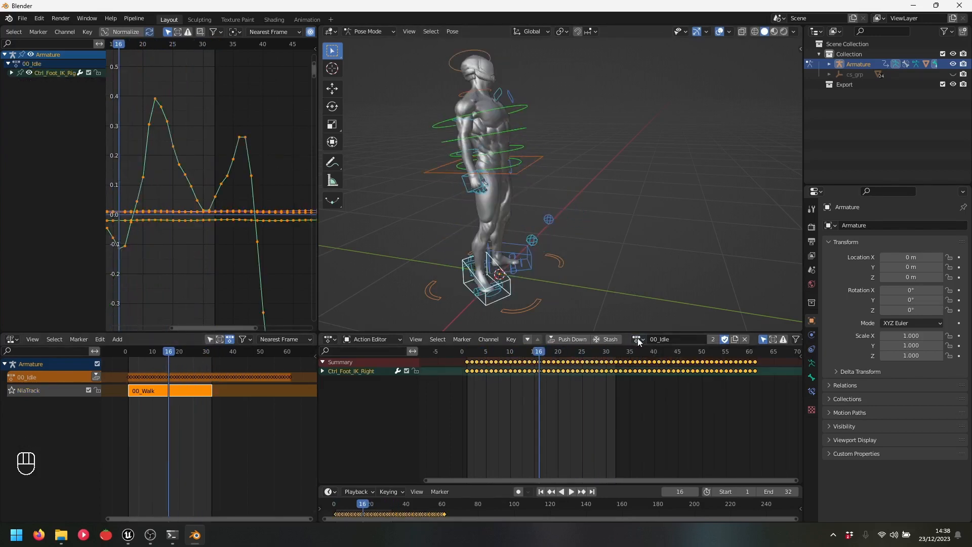
left_click(637, 339)
left_click(745, 339)
key("space")
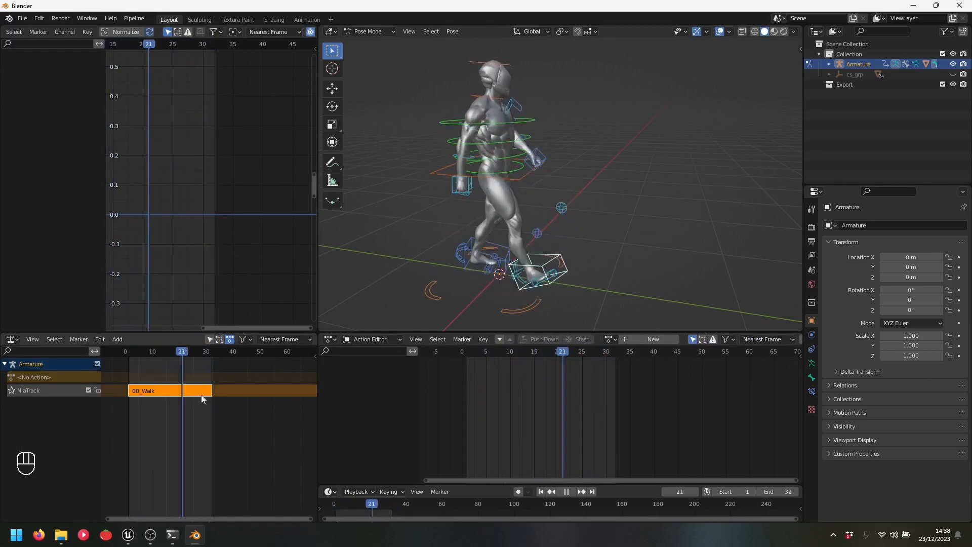
Stop playback and show the 00_Walk strip's properties in the NLA sidebar
key("space")
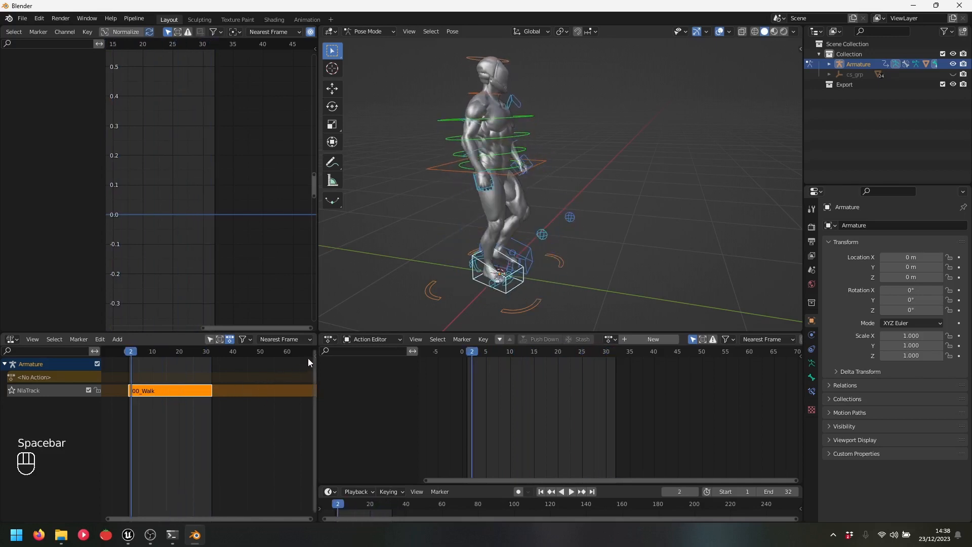
left_click(314, 357)
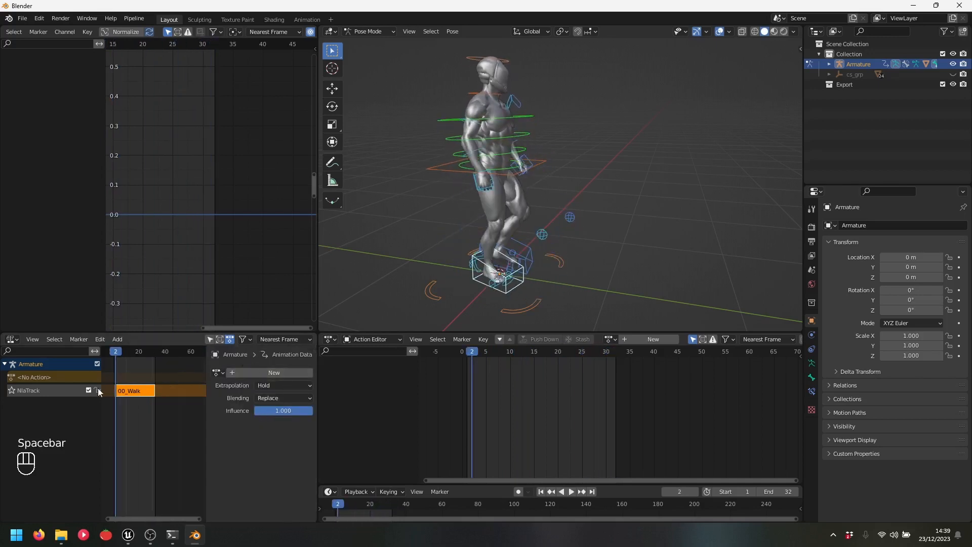
left_click(136, 390)
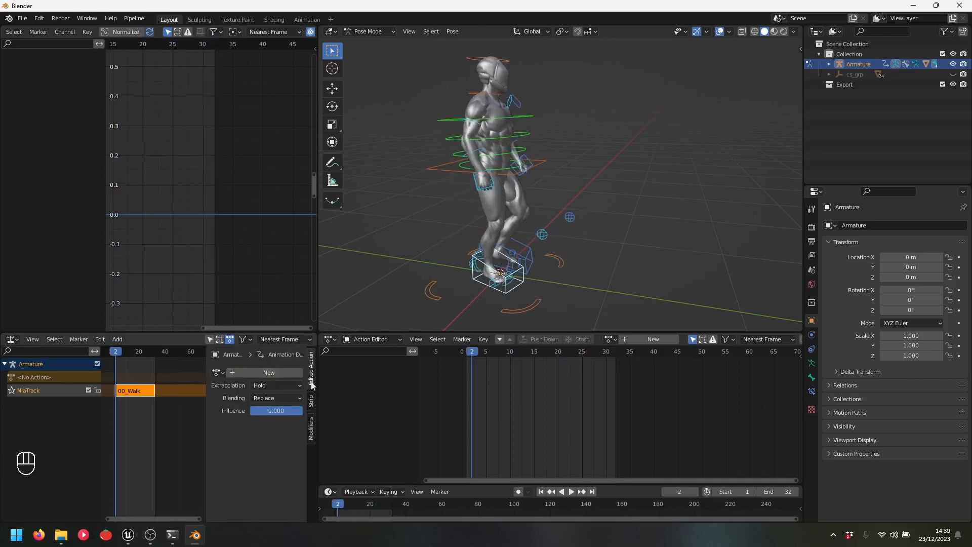
left_click(310, 401)
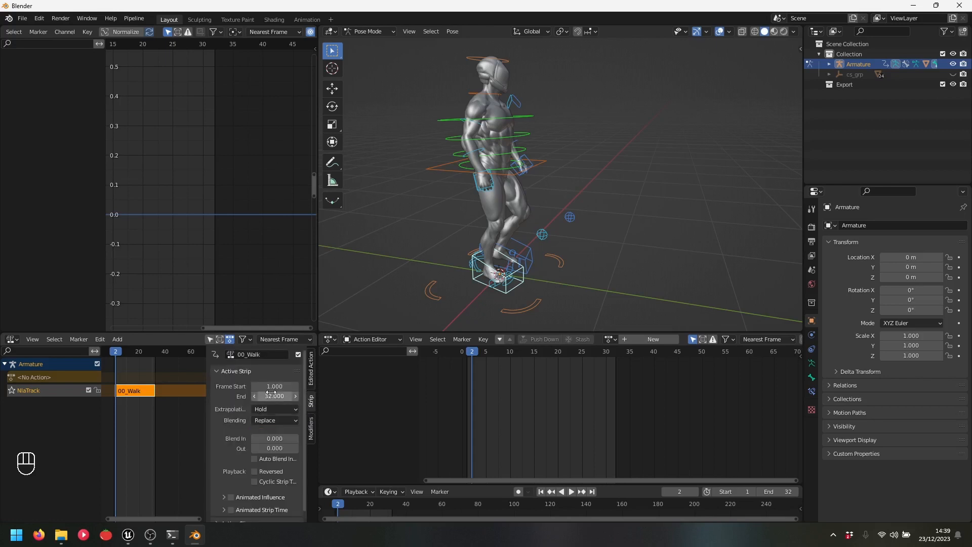
scroll(269, 399, "down", 1)
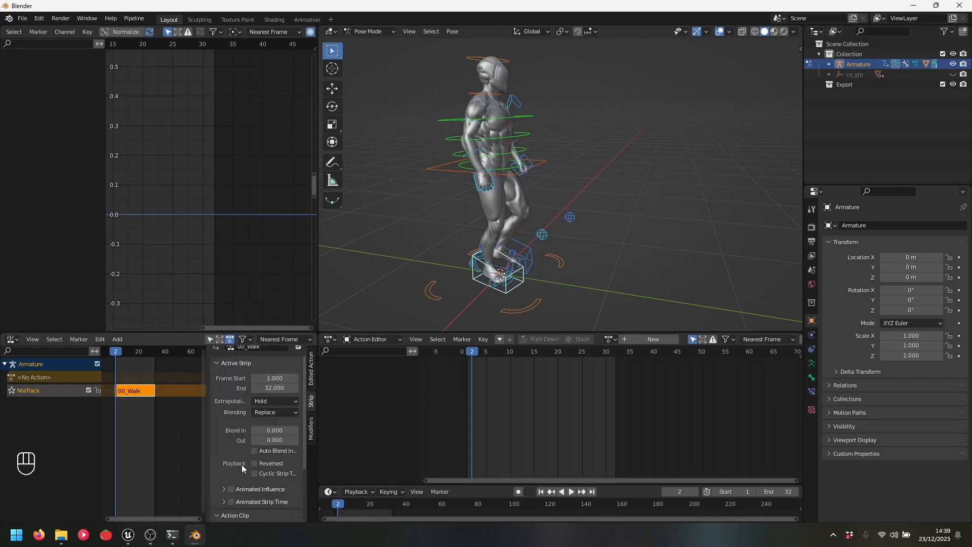
scroll(241, 463, "down", 4)
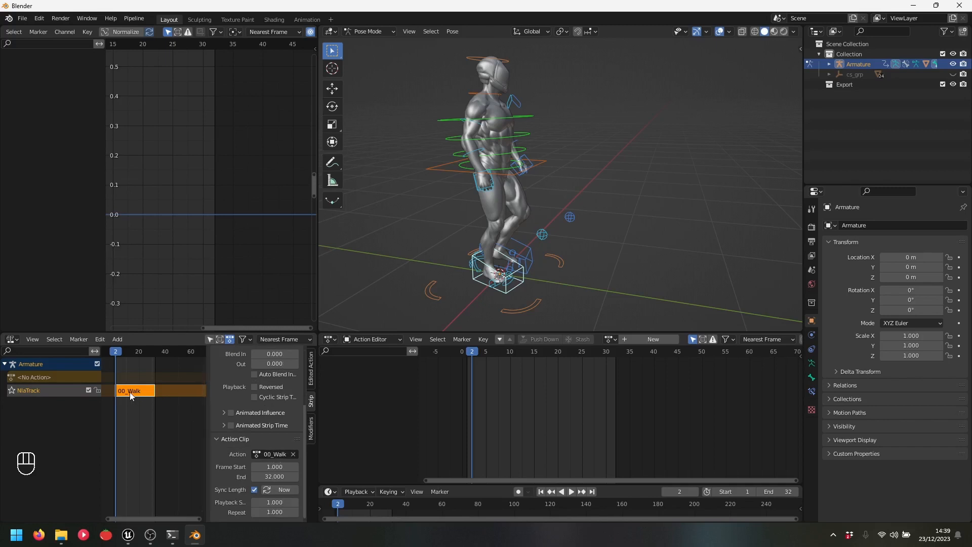
scroll(236, 423, "up", 5)
Rename the NLA strip from 00_Walk to Walk
left_click(248, 355)
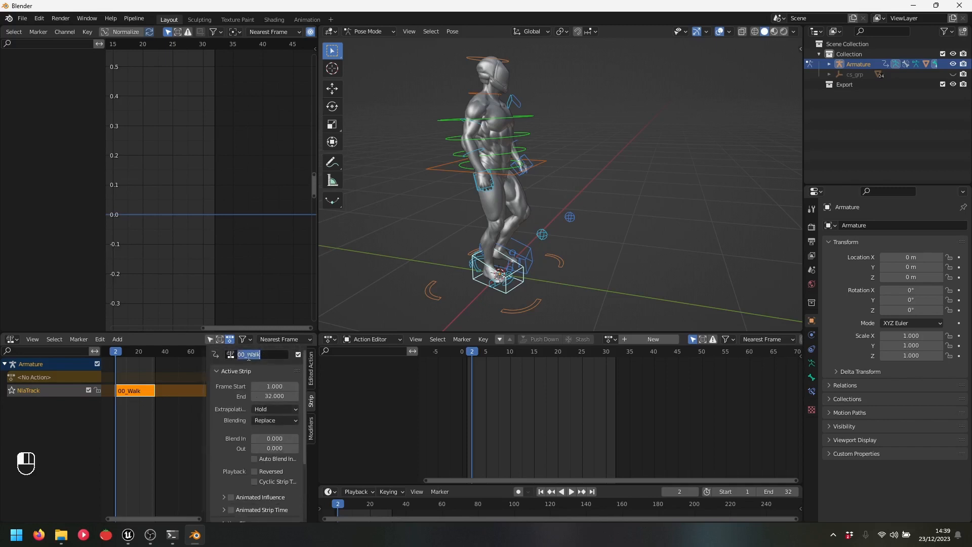
left_click(247, 354)
key("BackSpace")
key("BackSpace")
key("BackSpace")
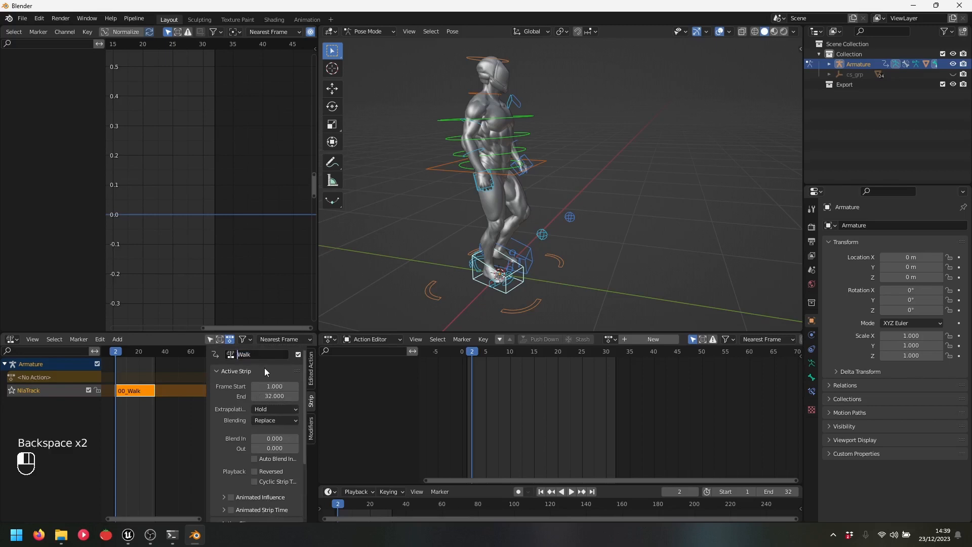
key("Return")
scroll(264, 403, "down", 4)
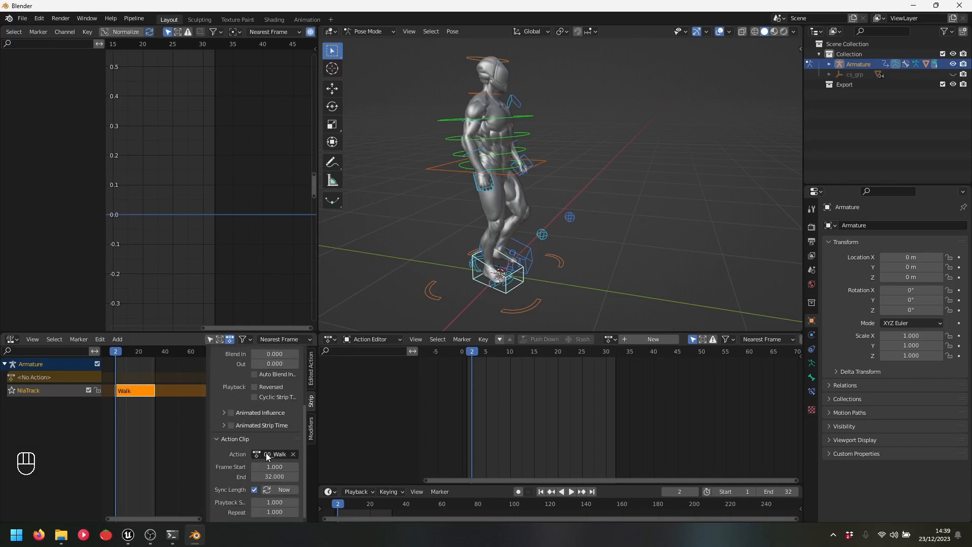
scroll(274, 451, "up", 4)
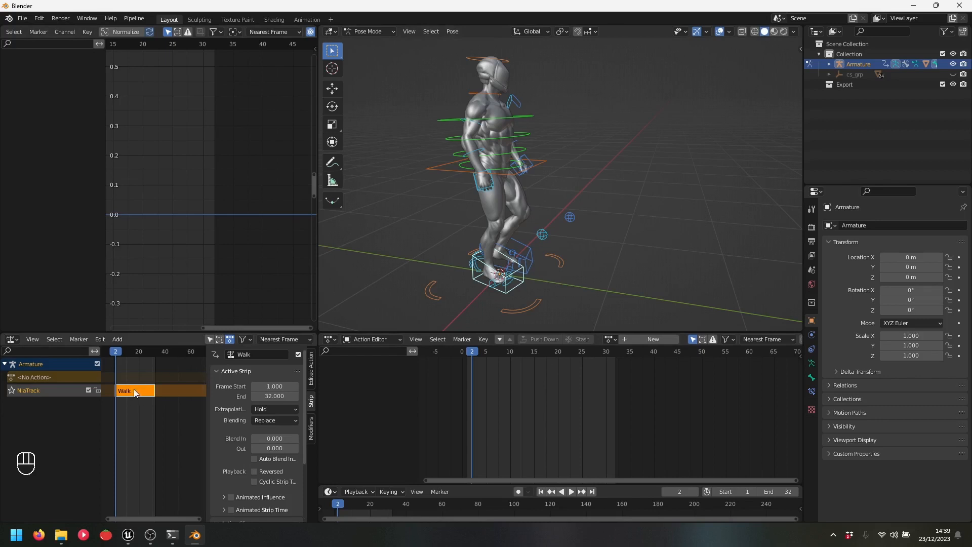
scroll(260, 412, "down", 4)
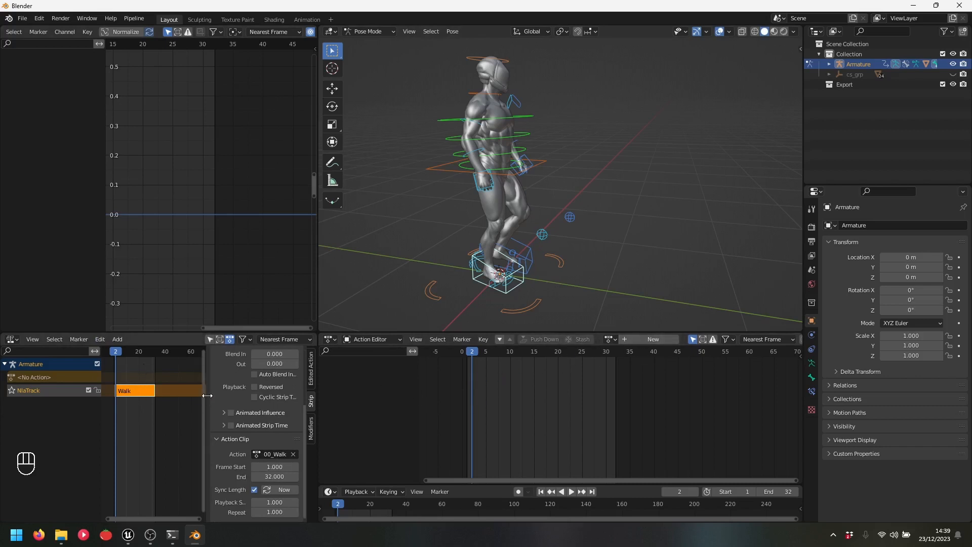
Hide the sidebar, replay the animation and reopen the Animation Data settings
key("n")
scroll(193, 417, "up", 3)
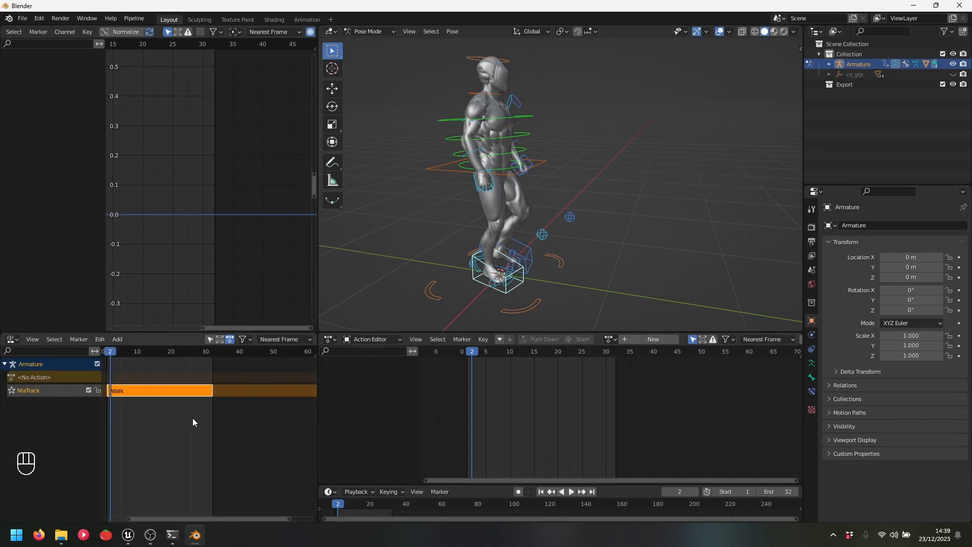
scroll(193, 418, "down", 3)
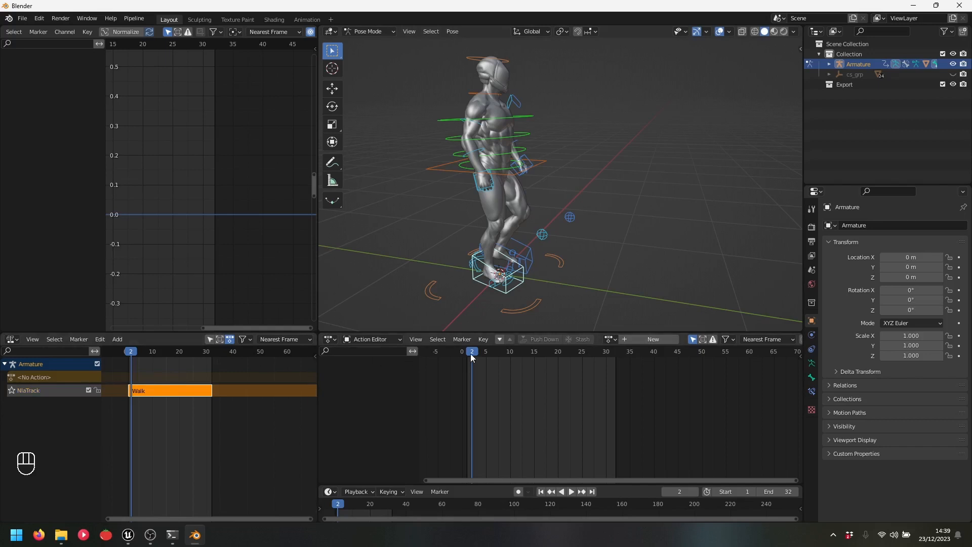
key("space")
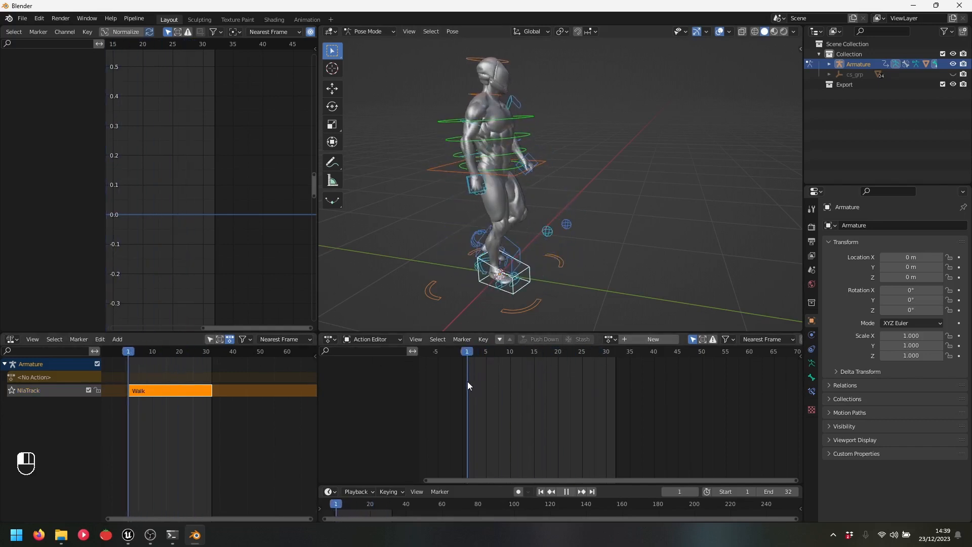
key("space")
left_click(315, 357)
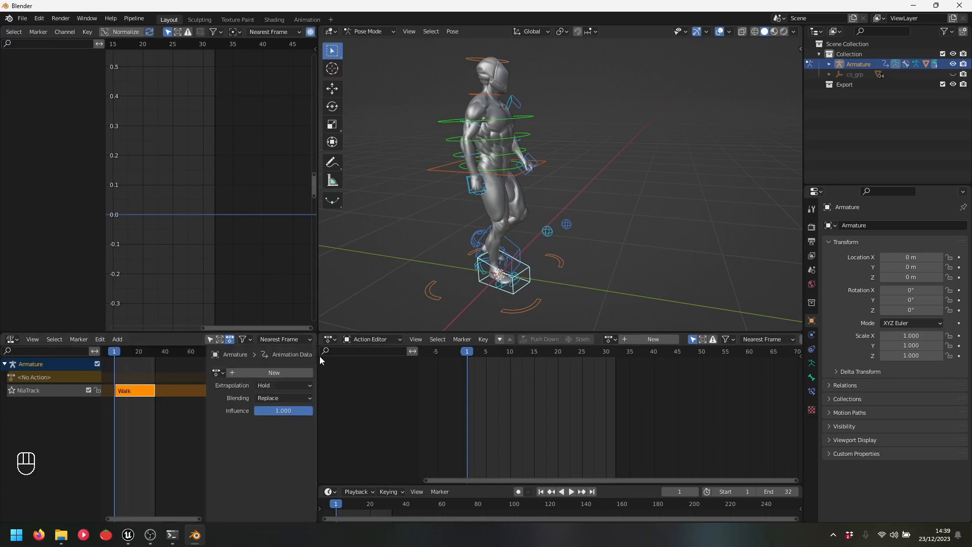
Add a new action from the Animation Data panel and name it 01_walkCorrection
left_click(272, 373)
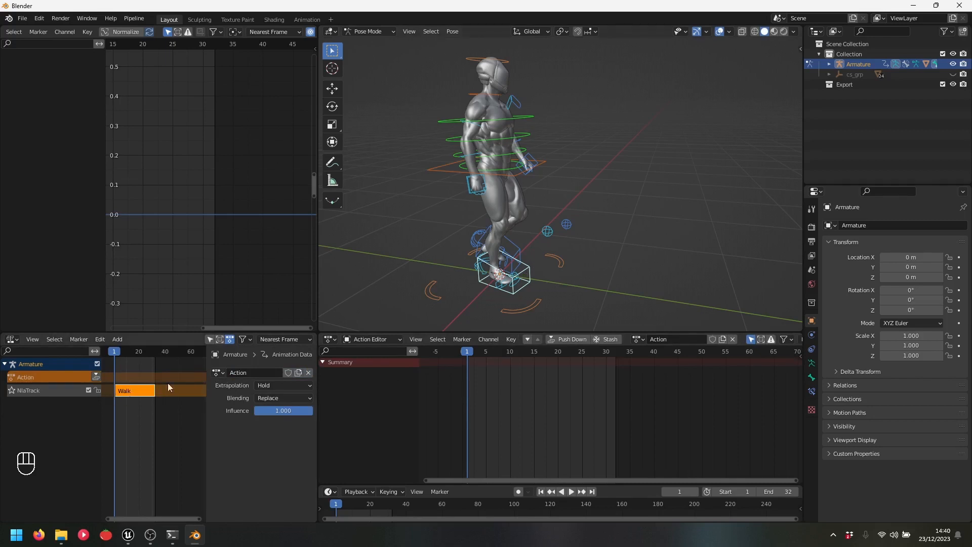
left_click(682, 339)
type("01_walkCorrection")
key("Return")
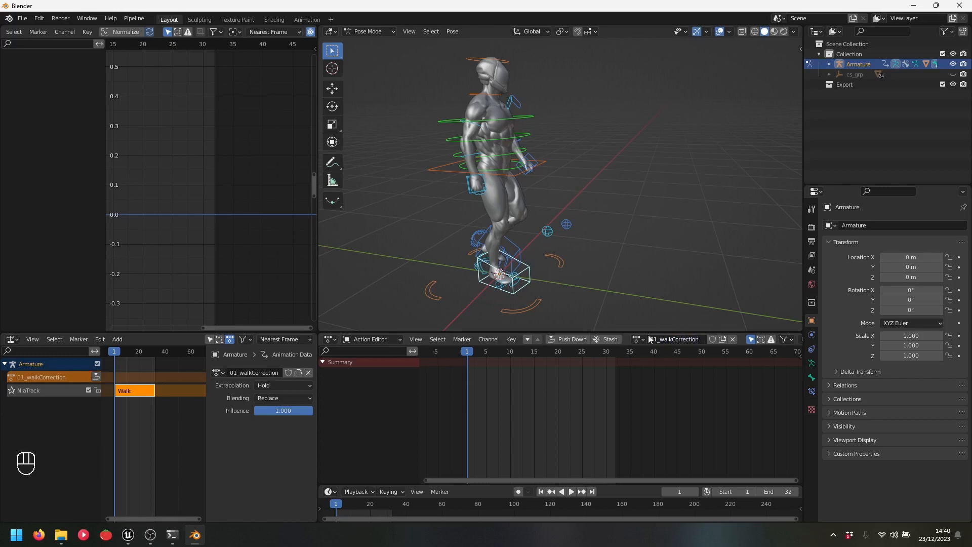
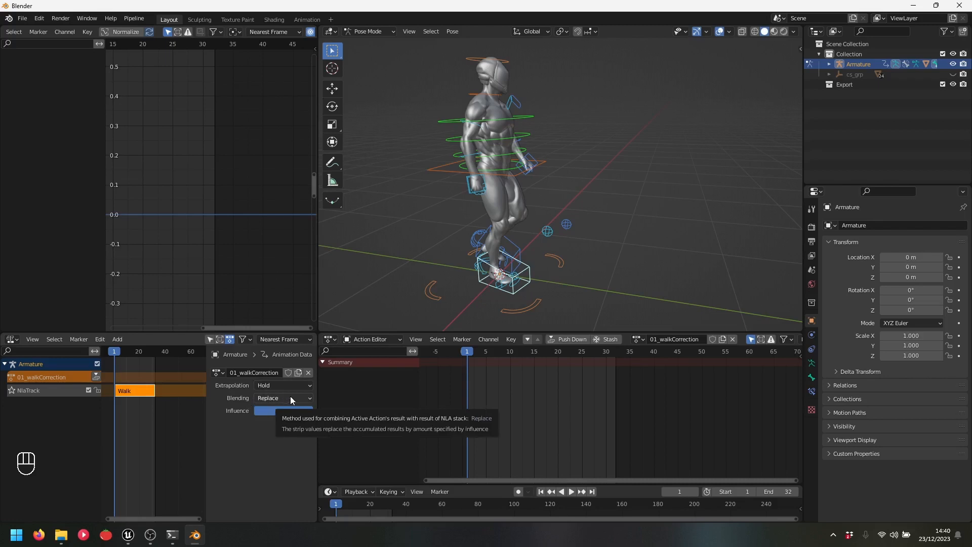
Switch the action's blending from Replace to Combine and orbit to a side view of the character
left_click(294, 398)
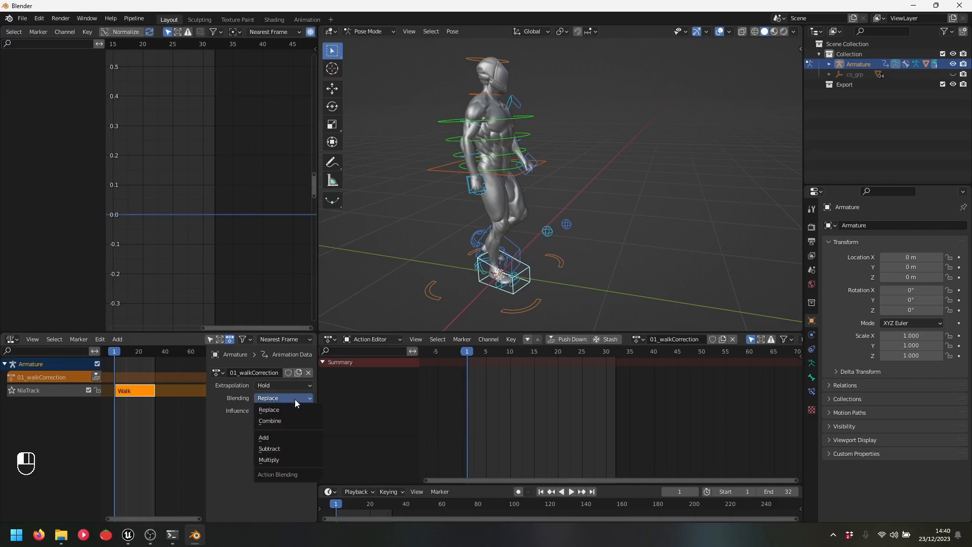
left_click(286, 424)
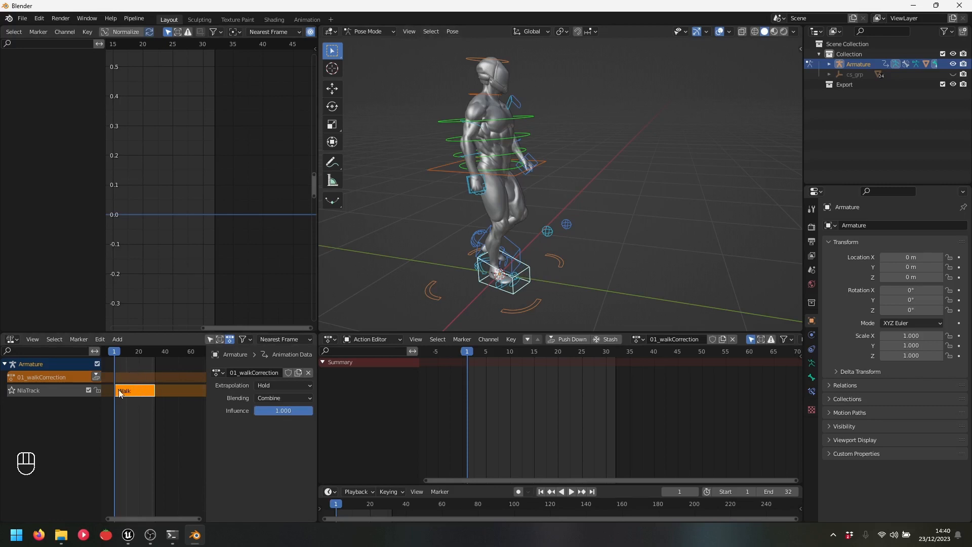
scroll(521, 249, "down", 2)
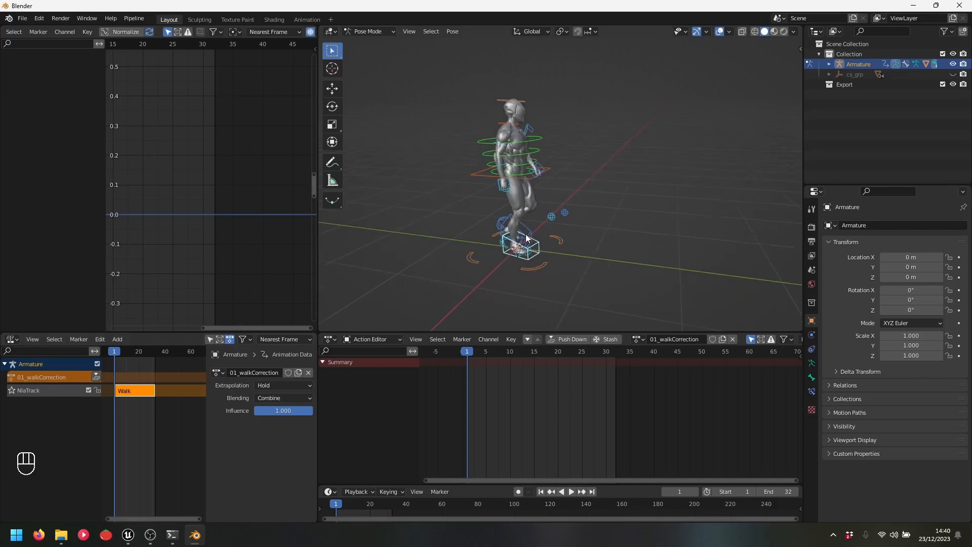
left_click(521, 249)
middle_click_drag(520, 245, 541, 237)
middle_click_drag(591, 209, 609, 225, "shift")
scroll(609, 225, "down", 1)
scroll(608, 225, "down", 1)
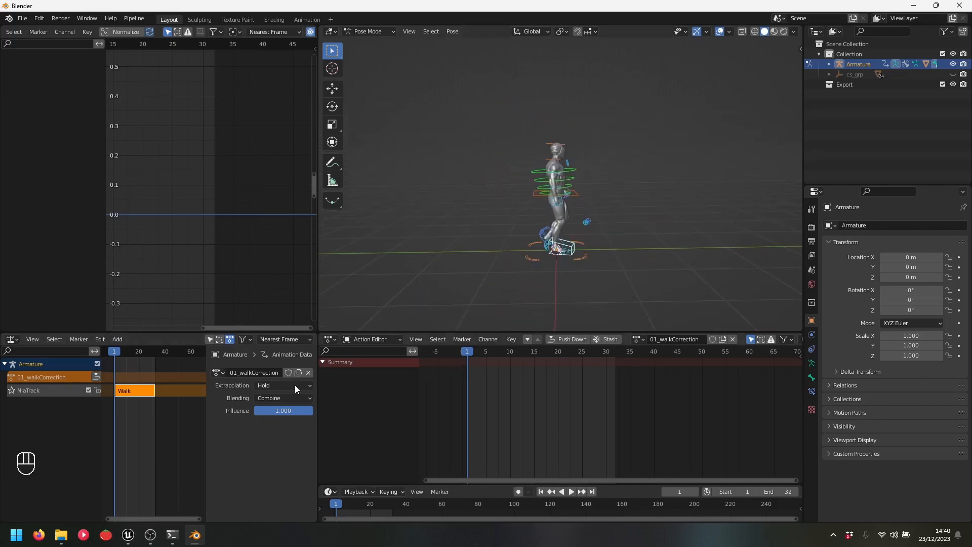
Scrub through the early frames, then select all the rig's bones
mouse_move(469, 354)
left_mouse_down()
mouse_move(615, 360)
mouse_move(466, 360)
left_mouse_up()
left_click_drag(467, 95, 629, 292)
left_click_drag(460, 100, 638, 329)
key("a")
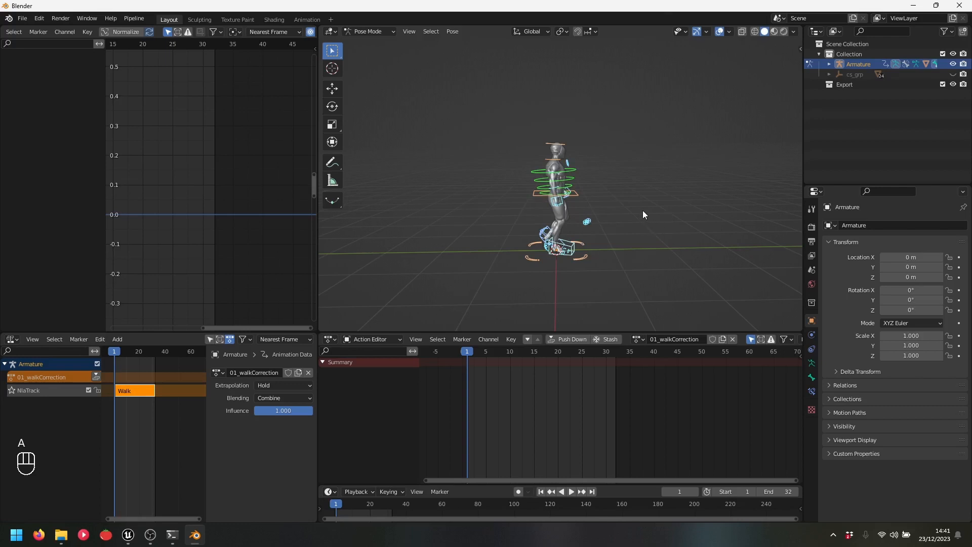
Key location and rotation of all bones at frame 1 and play back to check the walk
key("i")
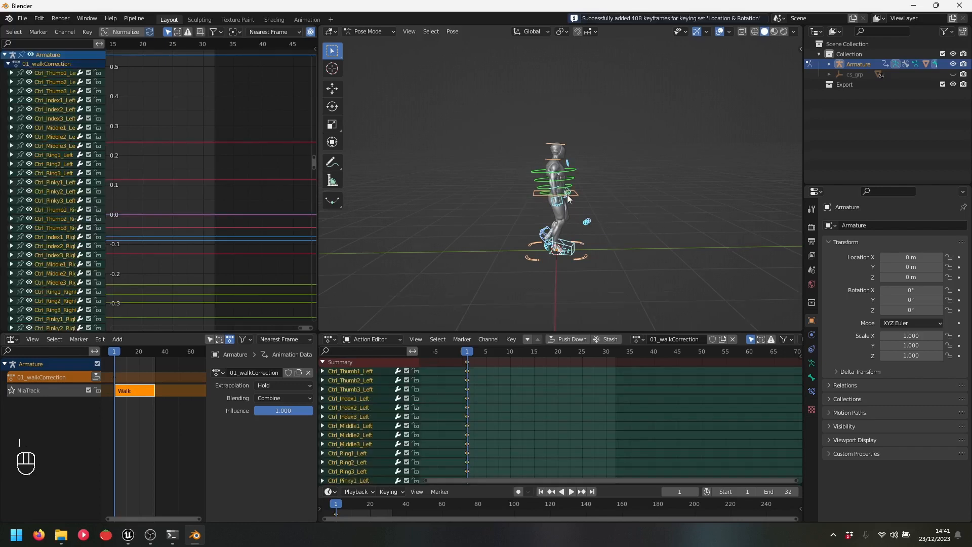
scroll(596, 192, "up", 2)
key("space")
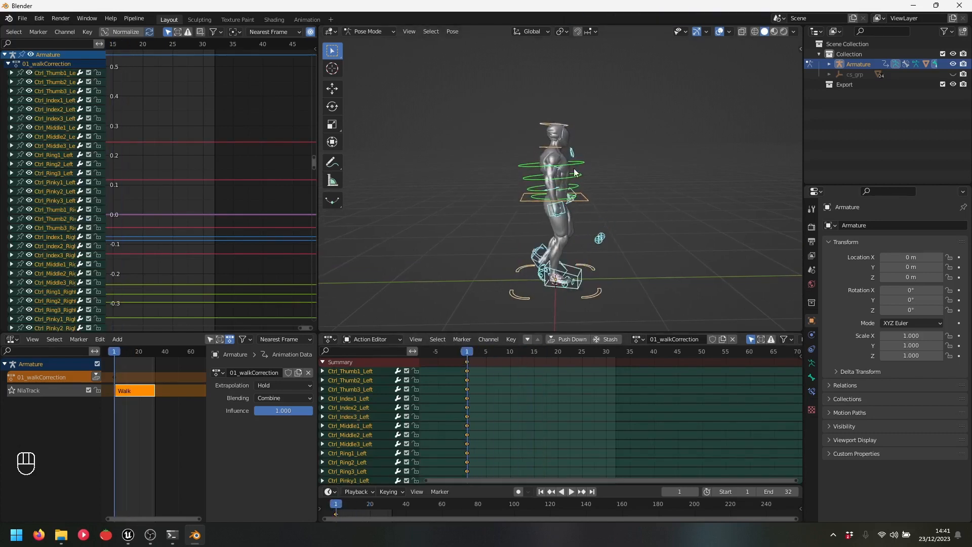
key("space")
key("space")
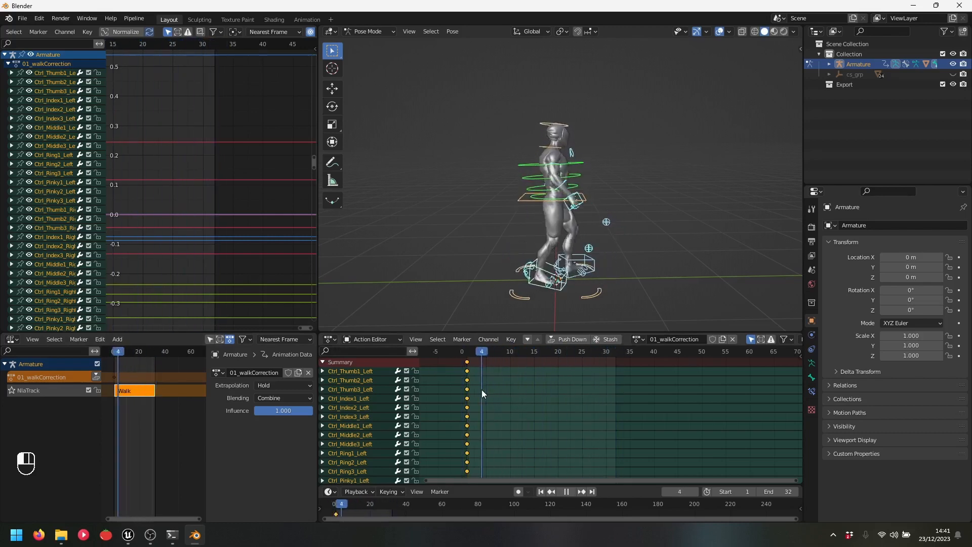
left_click_drag(469, 391, 469, 390)
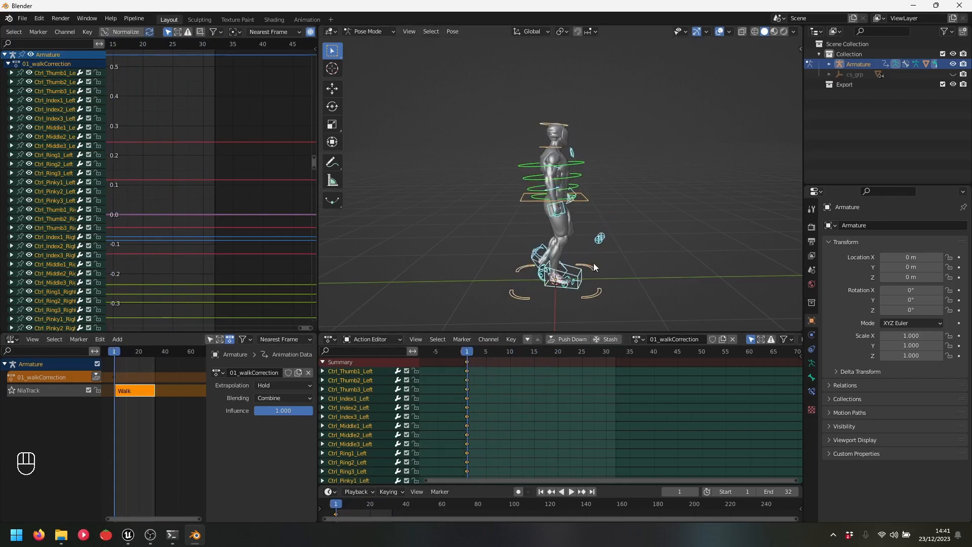
middle_click_drag(567, 283, 566, 216, "shift")
scroll(567, 226, "up", 4)
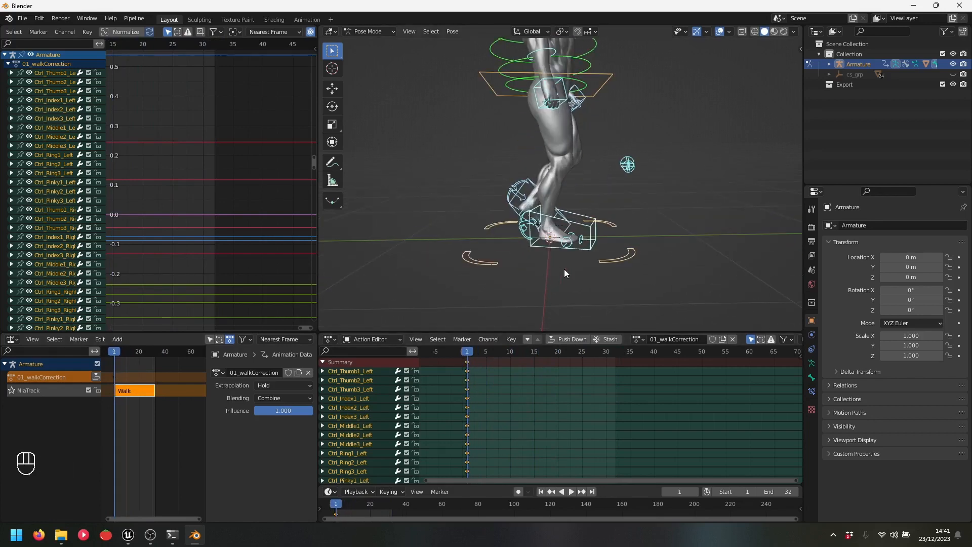
Review the walk between frames 1 and 32, stopping playback near frame 24
key("shift+Right")
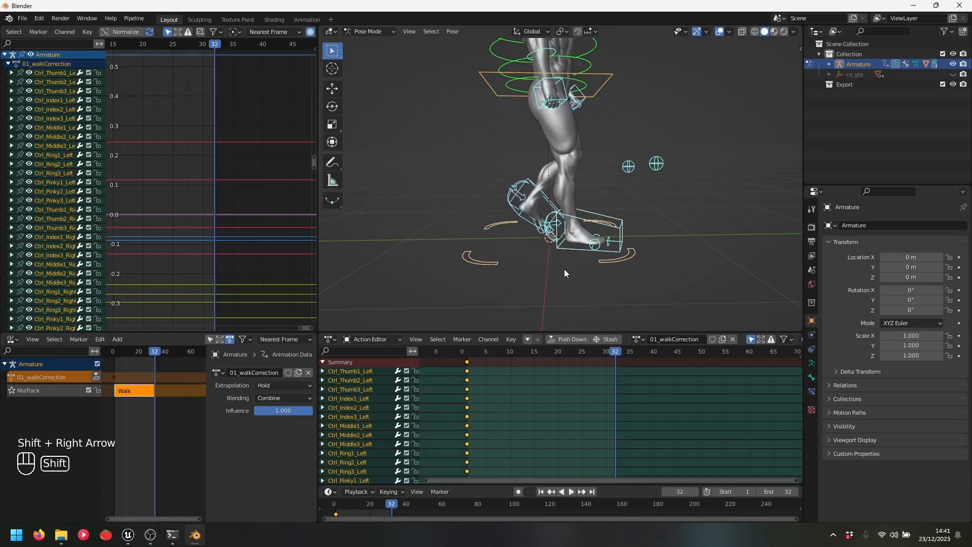
key("shift+Left")
key("shift+Right")
key("space")
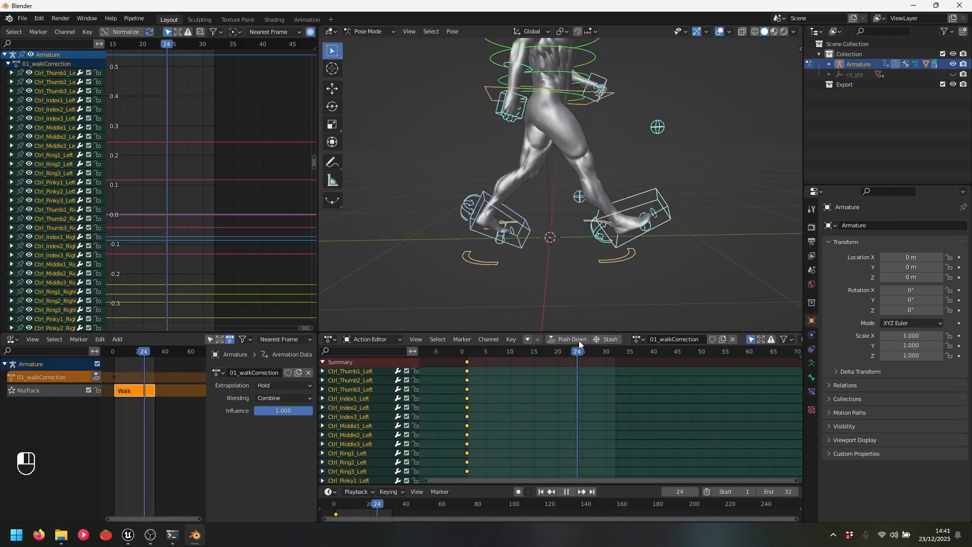
left_click(566, 492)
scroll(650, 261, "up", 3)
middle_click_drag(650, 261, 583, 309)
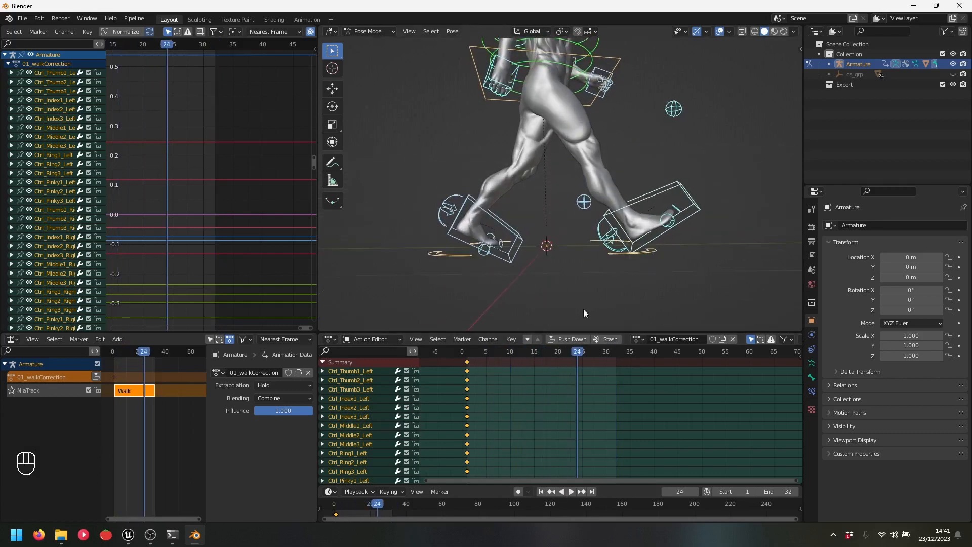
Key all bones at frame 23, then select the right foot IK control
key("Right")
key("Right")
key("Right")
key("Right")
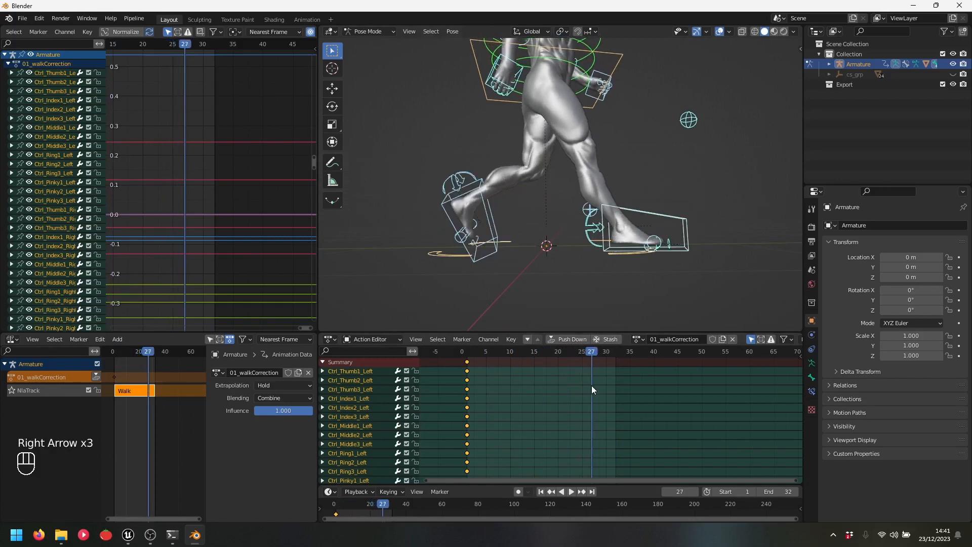
key("Left")
key("Left")
key("Left")
key("Left")
key("Left")
key("Left")
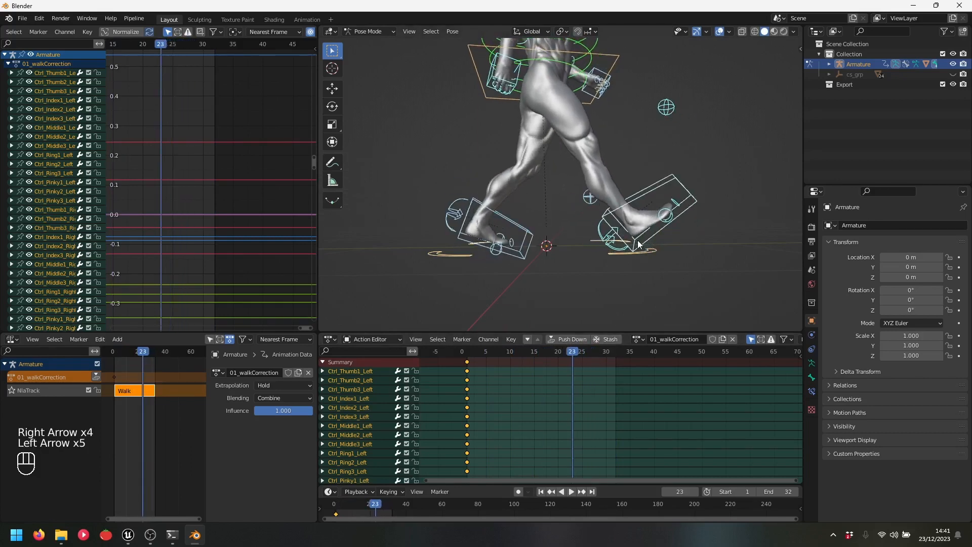
key("Right")
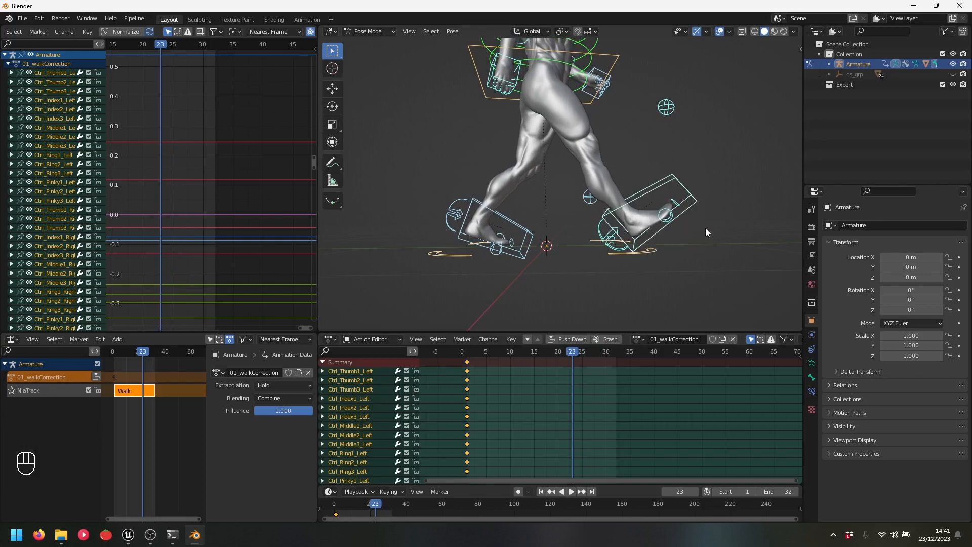
key("i")
scroll(545, 86, "down", 2)
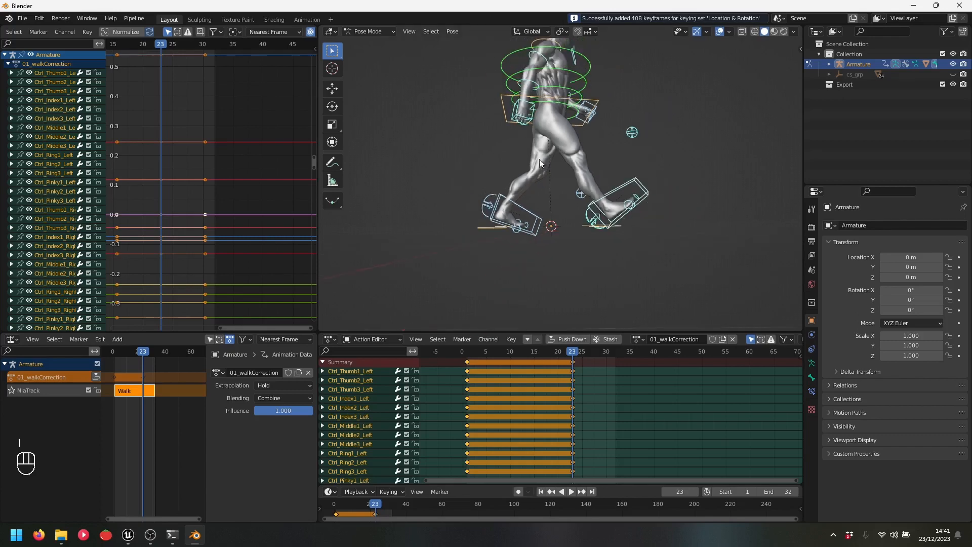
middle_click_drag(551, 87, 554, 144, "shift")
left_click(636, 248)
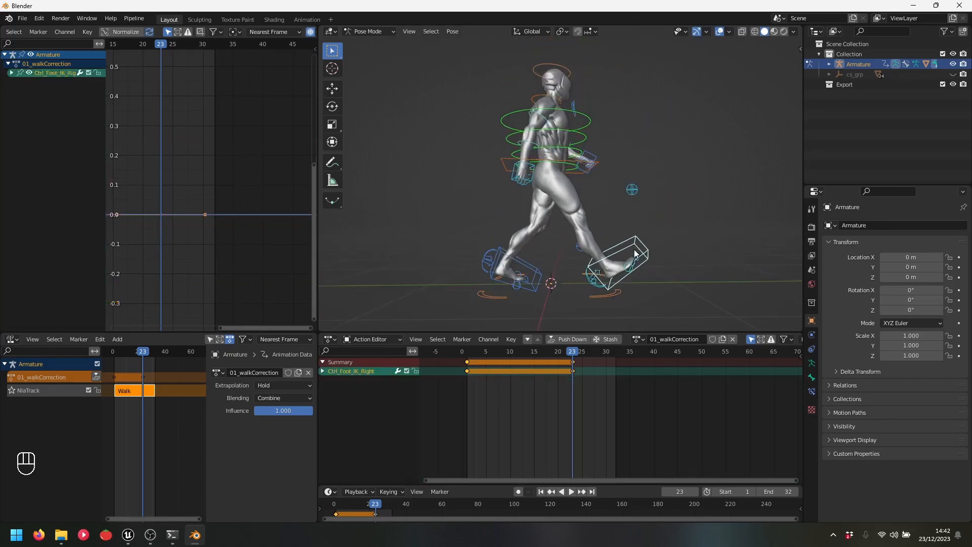
Scrub frames 23 to 32 to check the right foot, return to frame 1, and box-select the whole rig
middle_click_drag(644, 222, 663, 198, "shift")
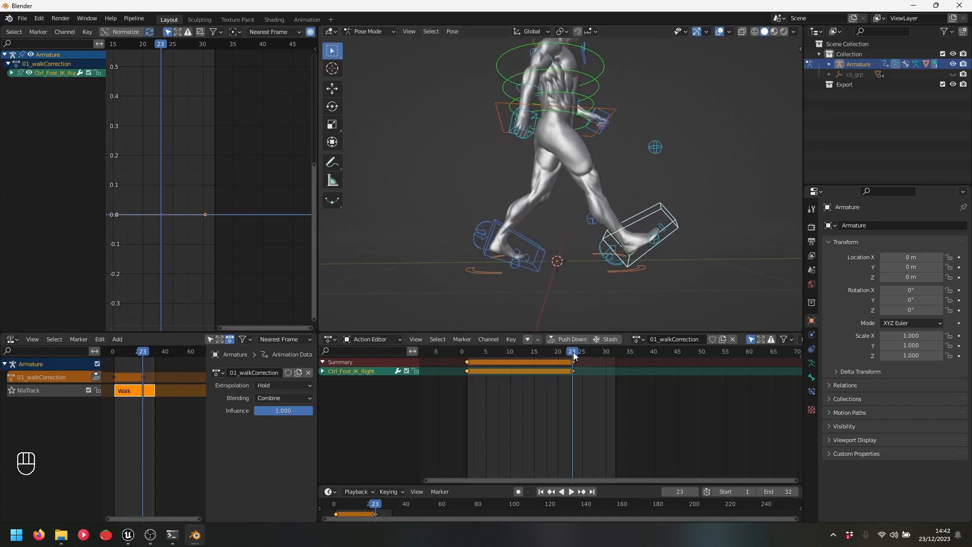
left_click_drag(574, 356, 617, 354)
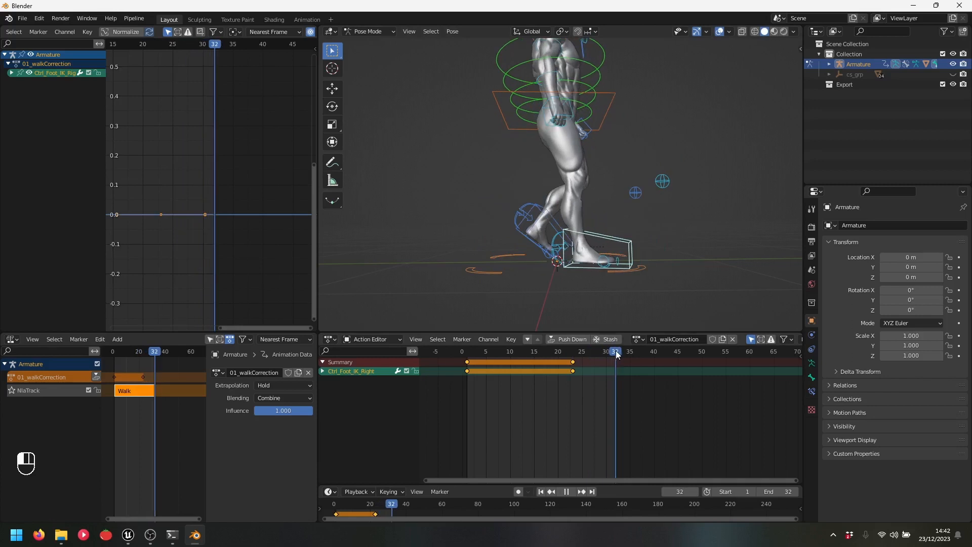
left_click_drag(616, 350, 467, 368)
scroll(577, 250, "down", 5)
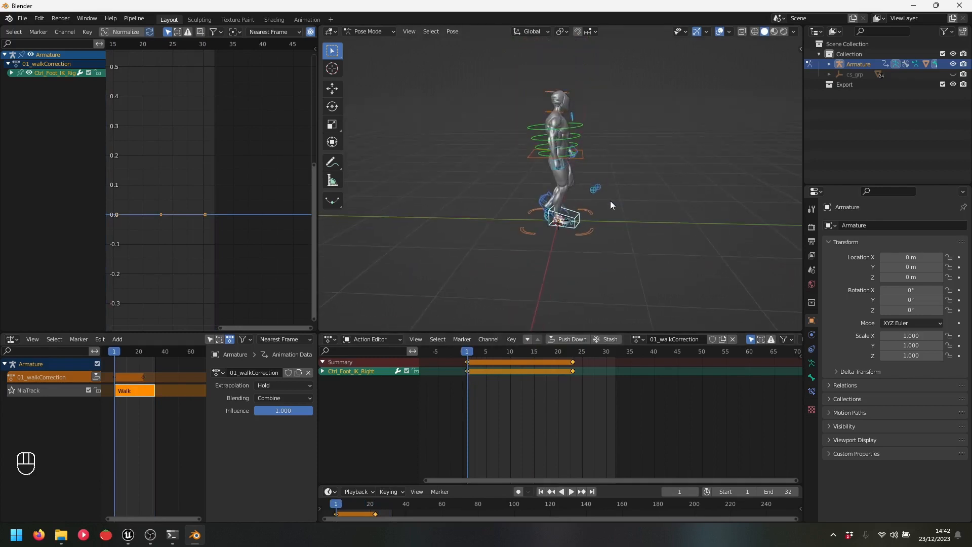
left_click_drag(463, 78, 659, 258)
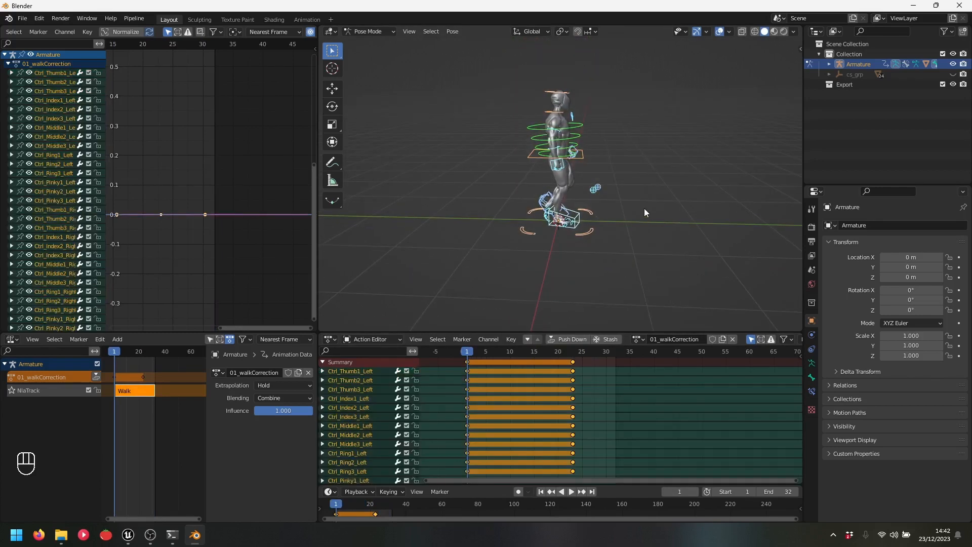
Paste the frame 1 pose onto frame 32, key it, and play the looping correction
key("ctrl+c")
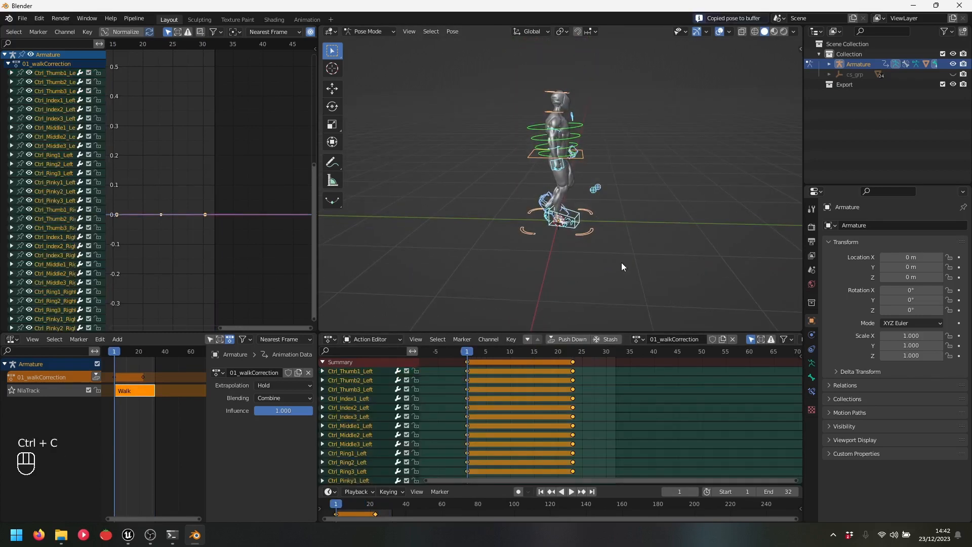
key("shift+Right")
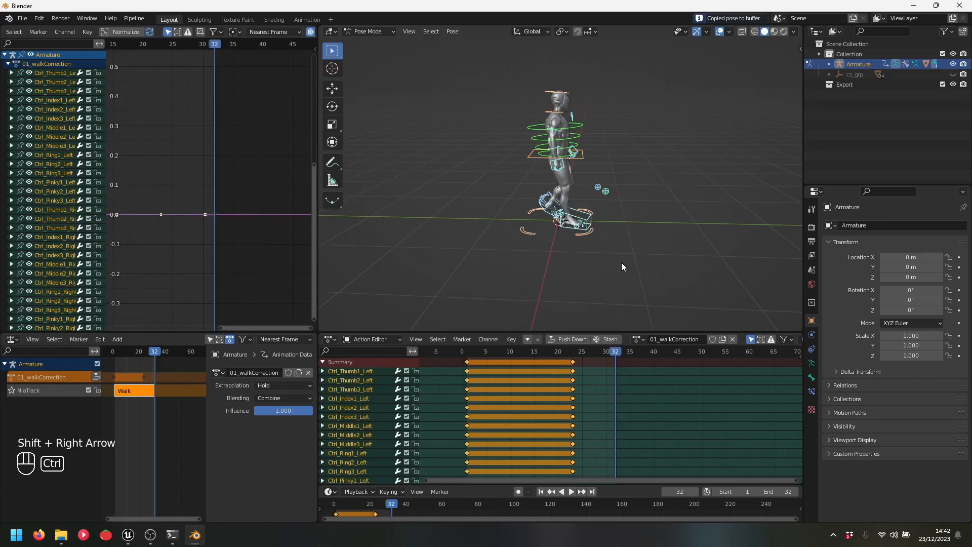
key("ctrl+v")
middle_click_drag(621, 261, 596, 233)
scroll(597, 234, "up", 3)
mouse_move(657, 227)
middle_mouse_down("shift")
mouse_move(663, 247)
mouse_move(663, 231)
middle_mouse_up("shift")
scroll(664, 232, "down", 1)
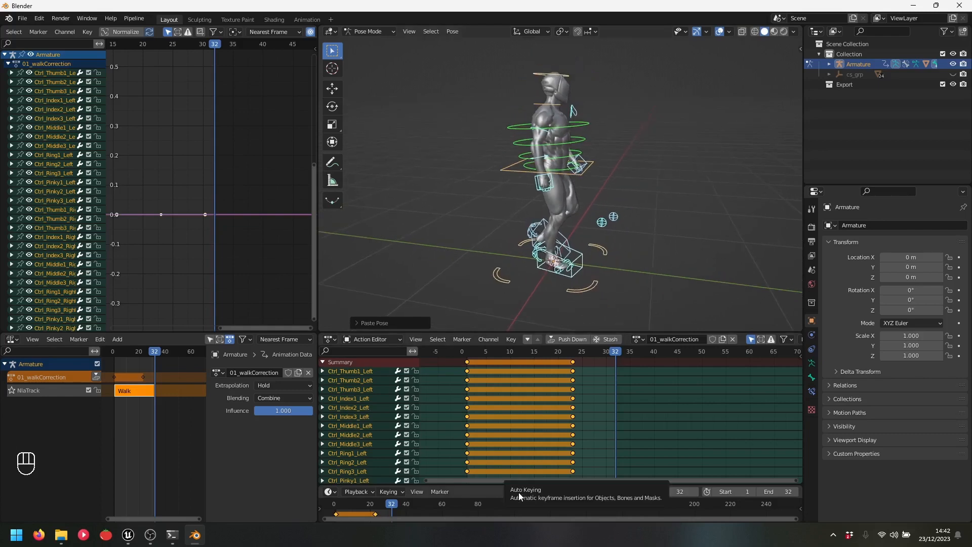
left_click_drag(502, 484, 504, 514)
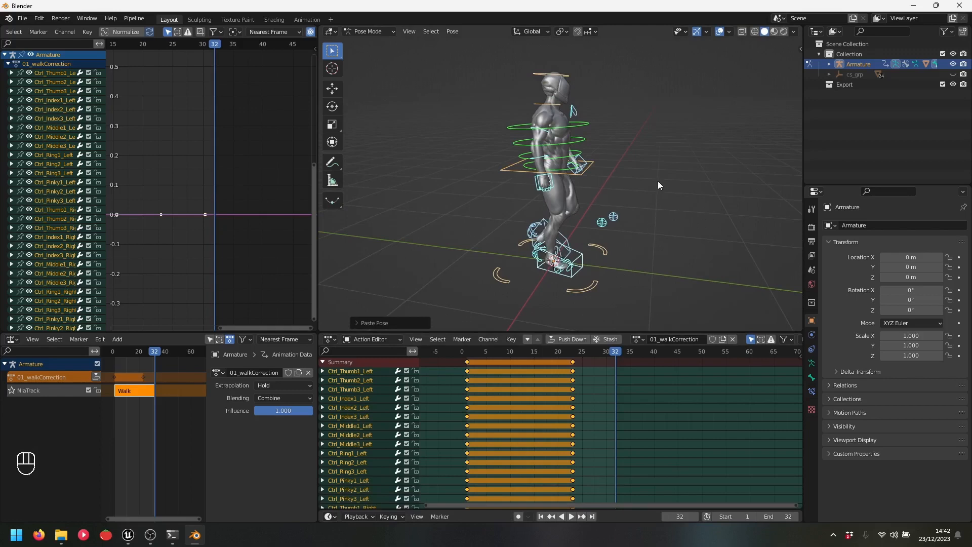
key("i")
key("space")
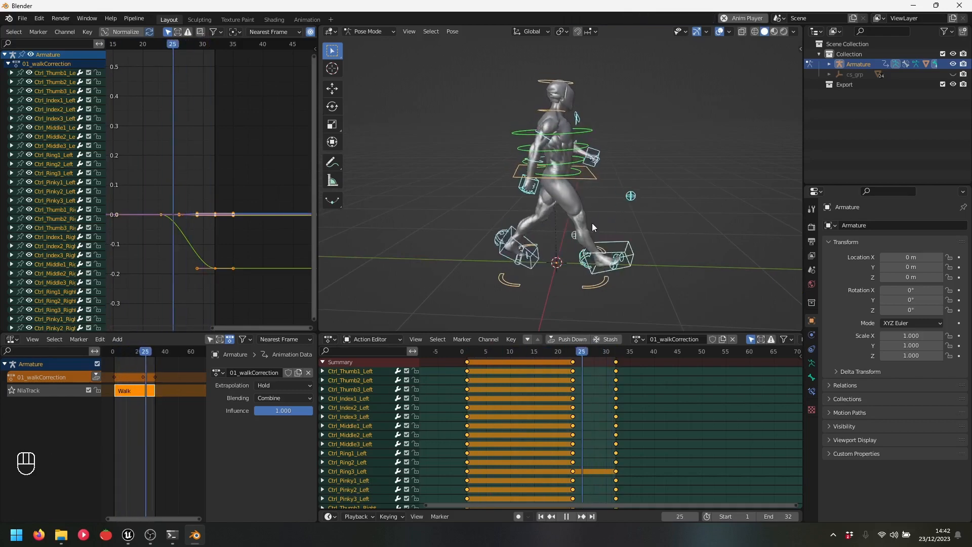
mouse_move(578, 213)
middle_mouse_down()
mouse_move(671, 236)
mouse_move(576, 233)
mouse_move(588, 217)
middle_mouse_up()
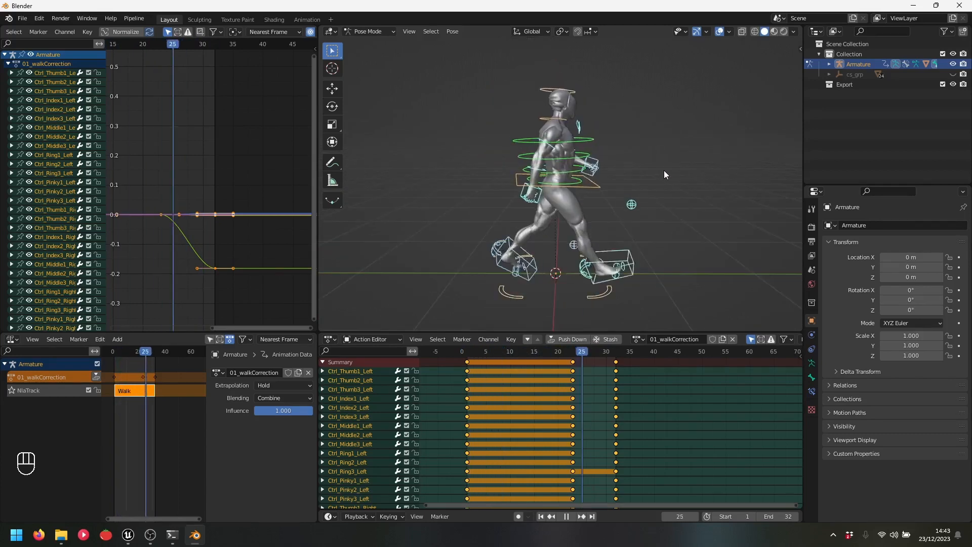
mouse_move(663, 170)
middle_mouse_down()
mouse_move(568, 180)
mouse_move(673, 174)
middle_mouse_up()
scroll(666, 172, "up", 2)
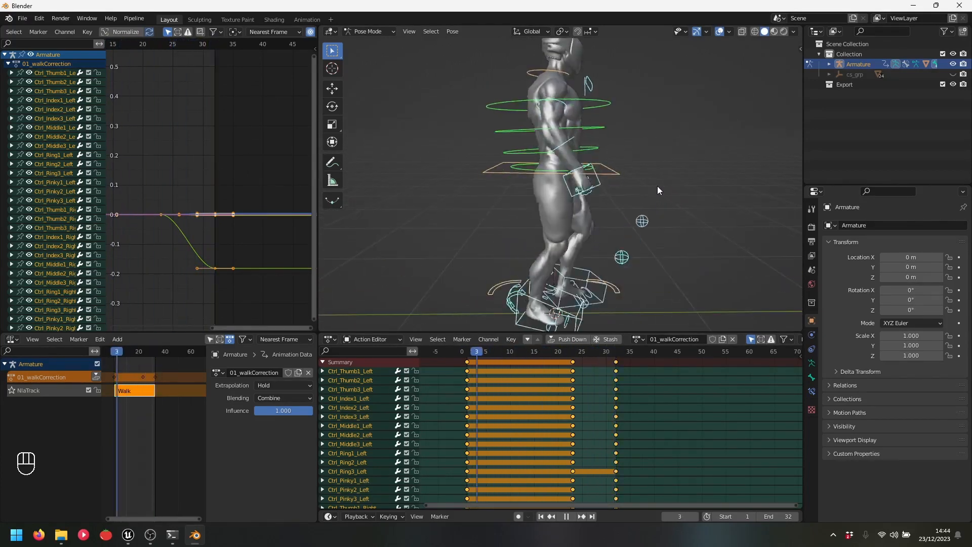
scroll(655, 193, "down", 1)
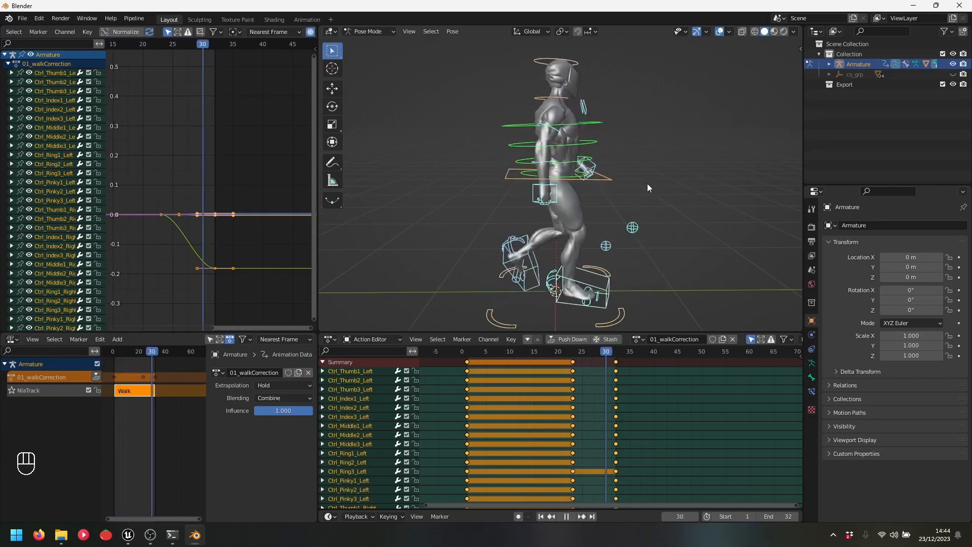
key("space")
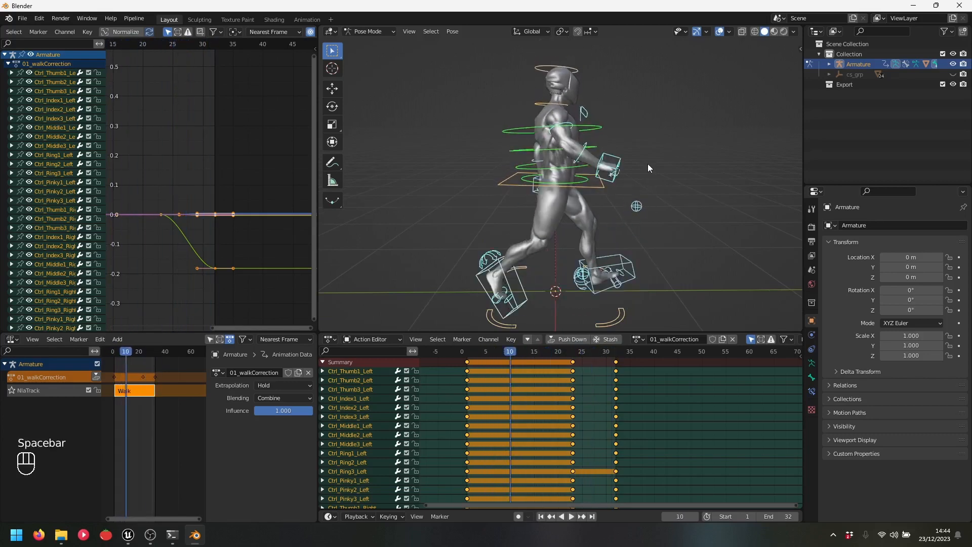
key("space")
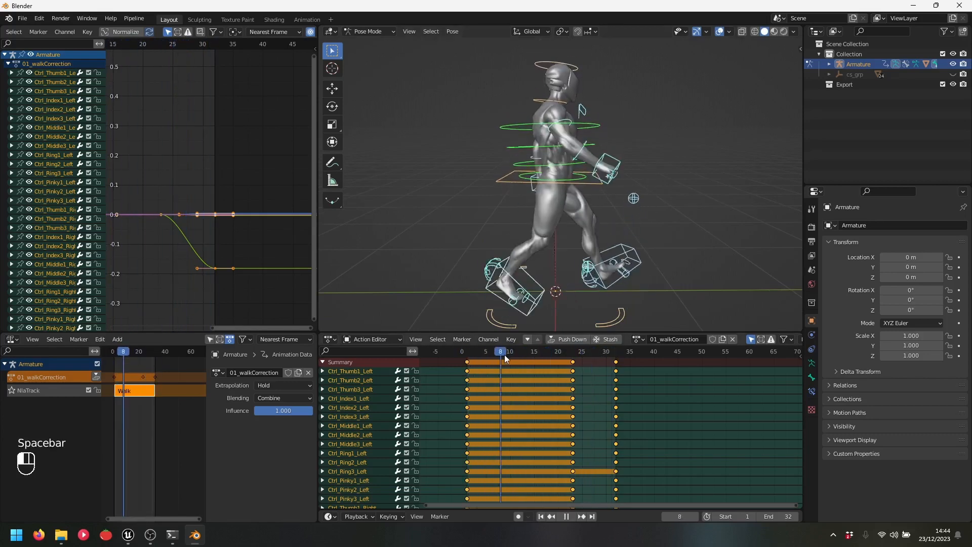
left_click_drag(474, 374, 466, 369)
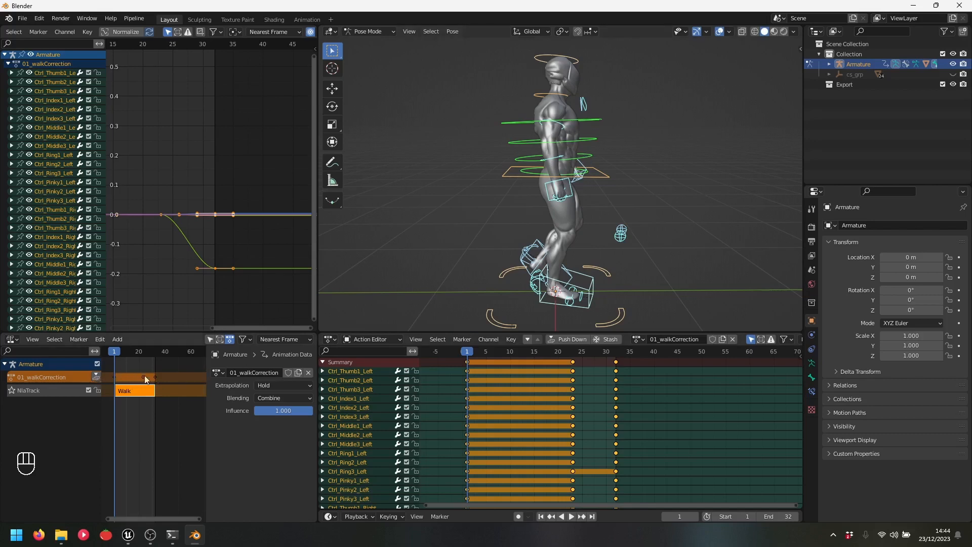
Push 01_walkCorrection down into an NLA strip and create a new blank action
left_click(96, 377)
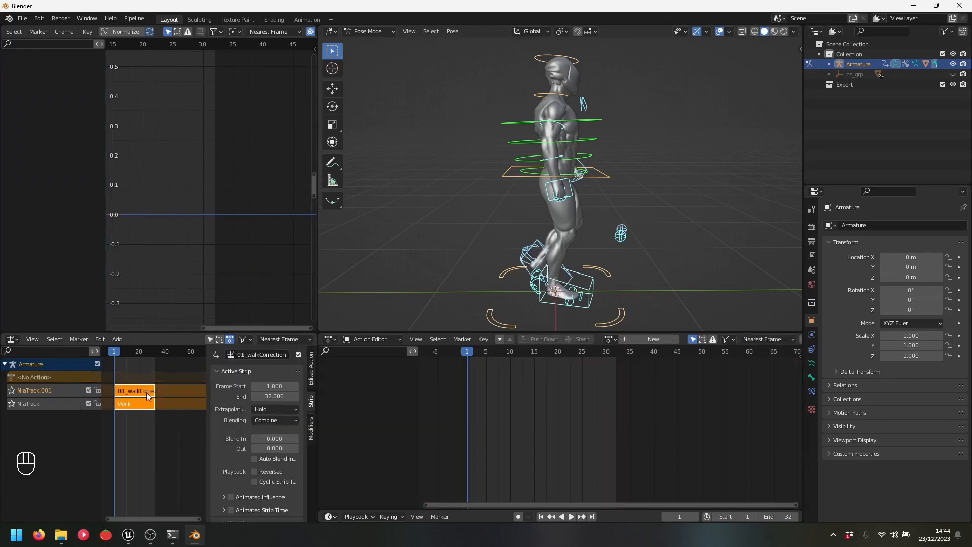
left_click(58, 376)
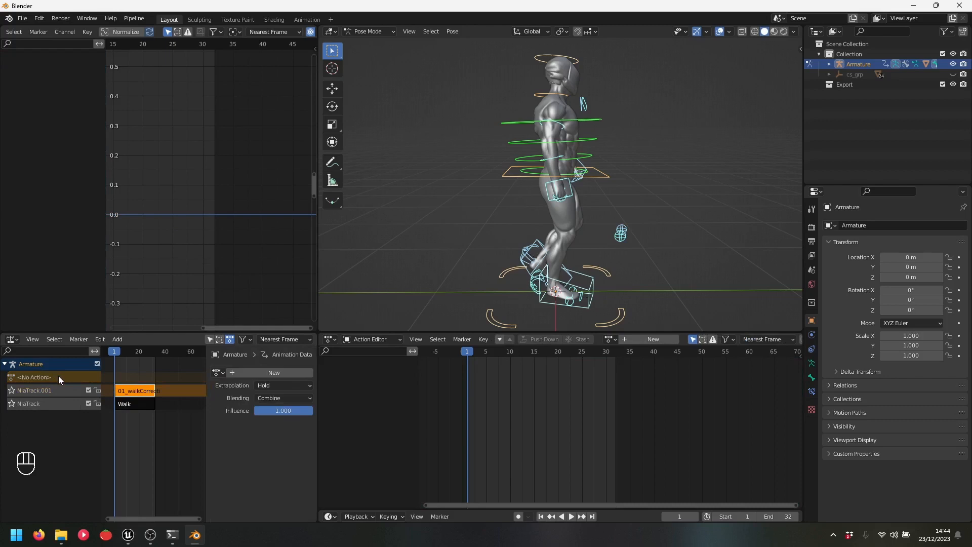
left_click(132, 379)
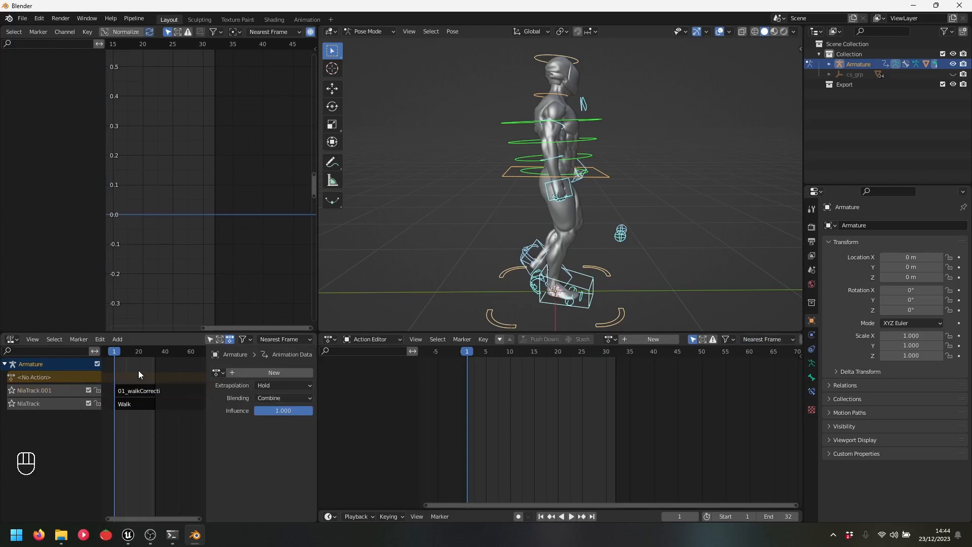
left_click(260, 372)
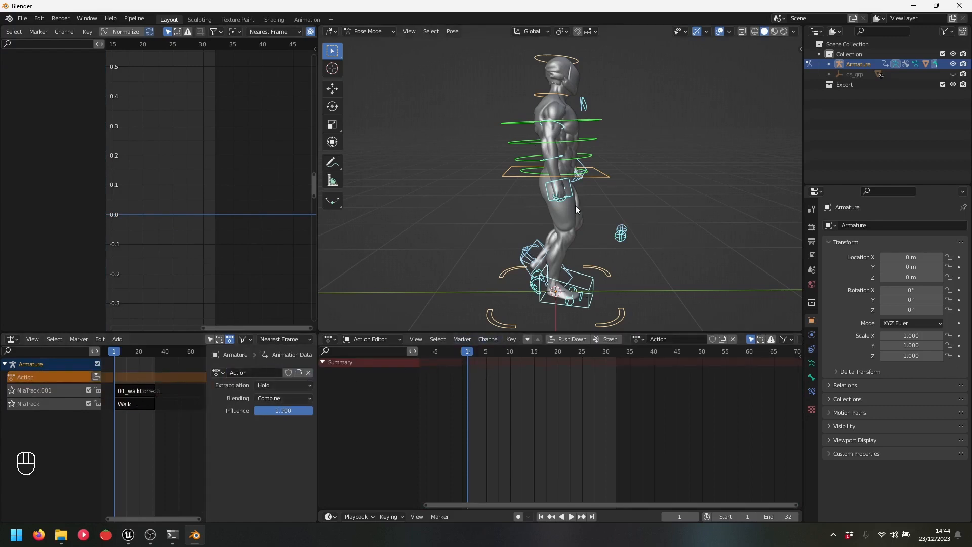
Key all rig controls at frames 1 and 32, then play and scrub to frame 10
scroll(588, 141, "down", 1)
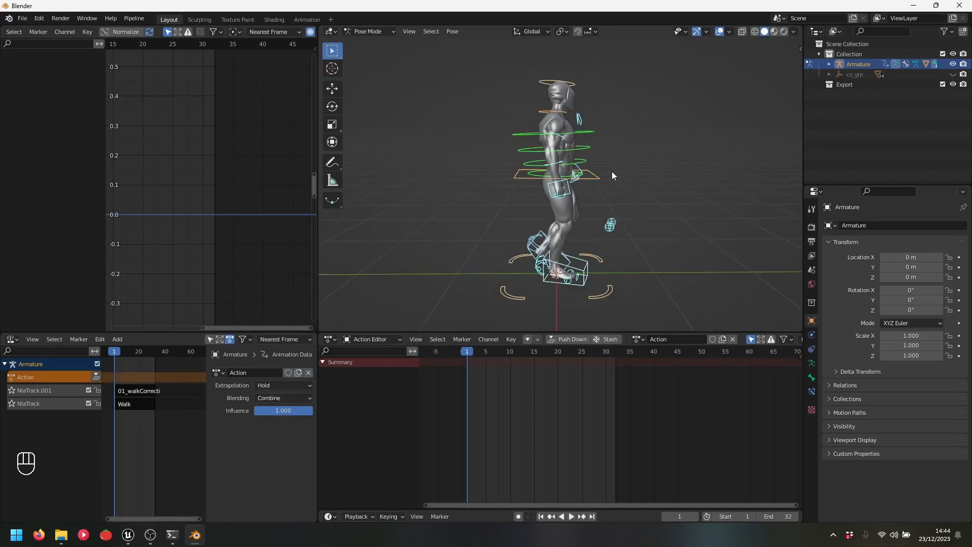
left_click_drag(474, 69, 671, 313)
middle_click_drag(690, 195, 652, 203)
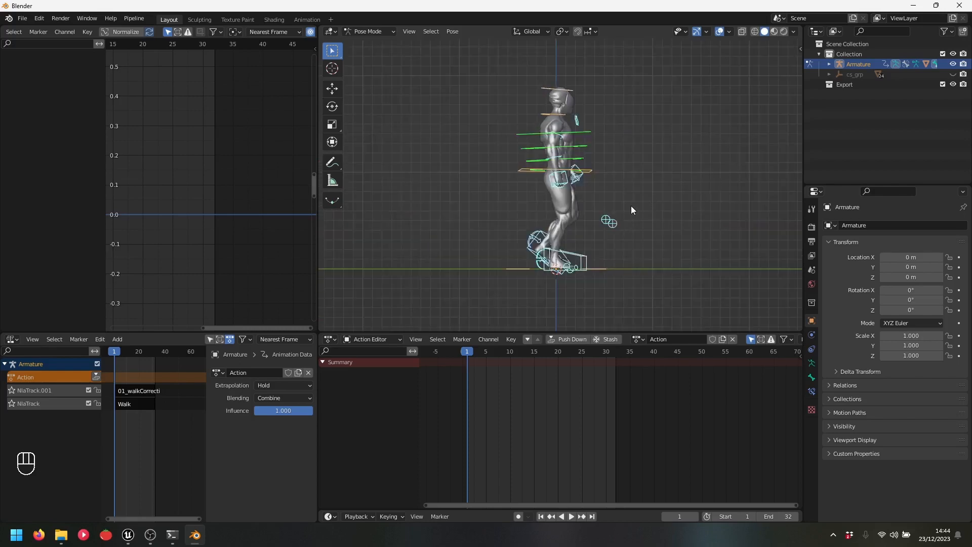
key("i")
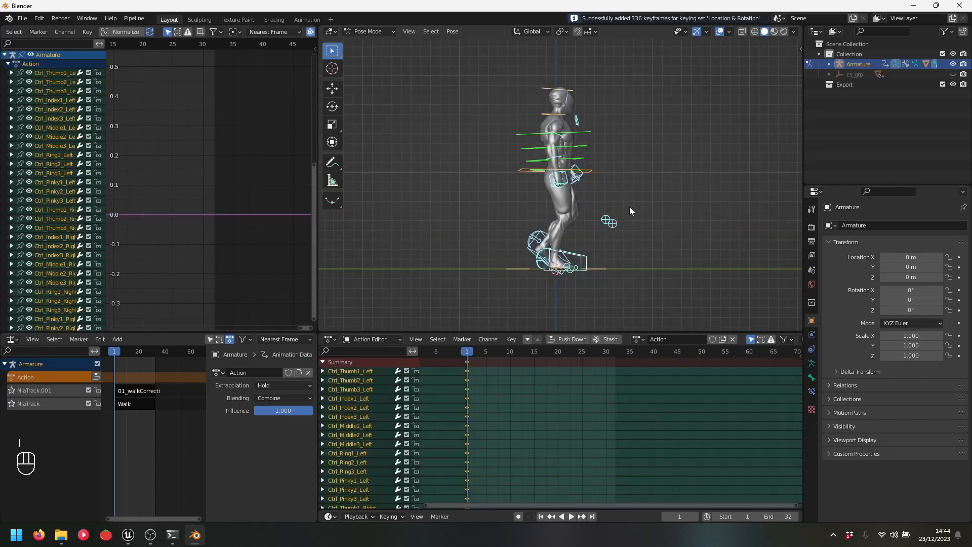
key("shift+Right")
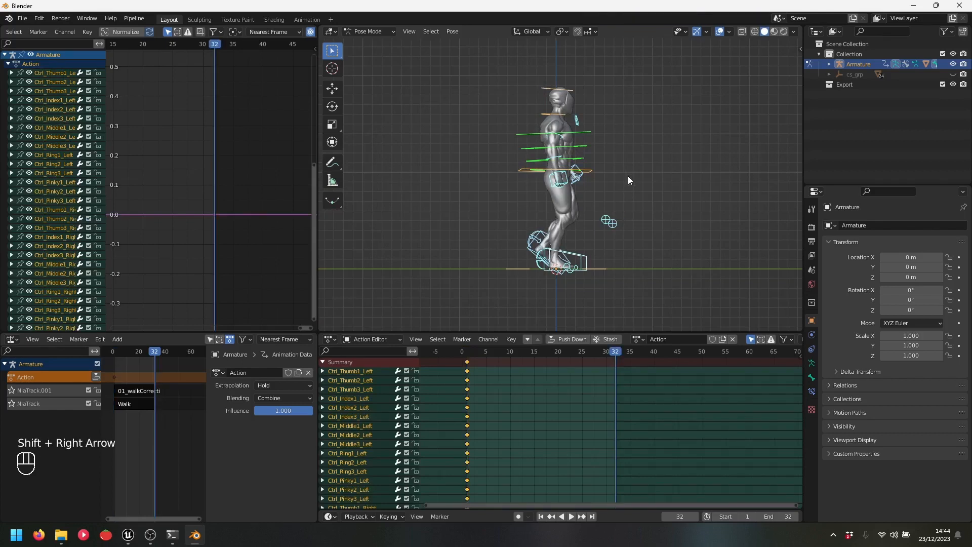
key("i")
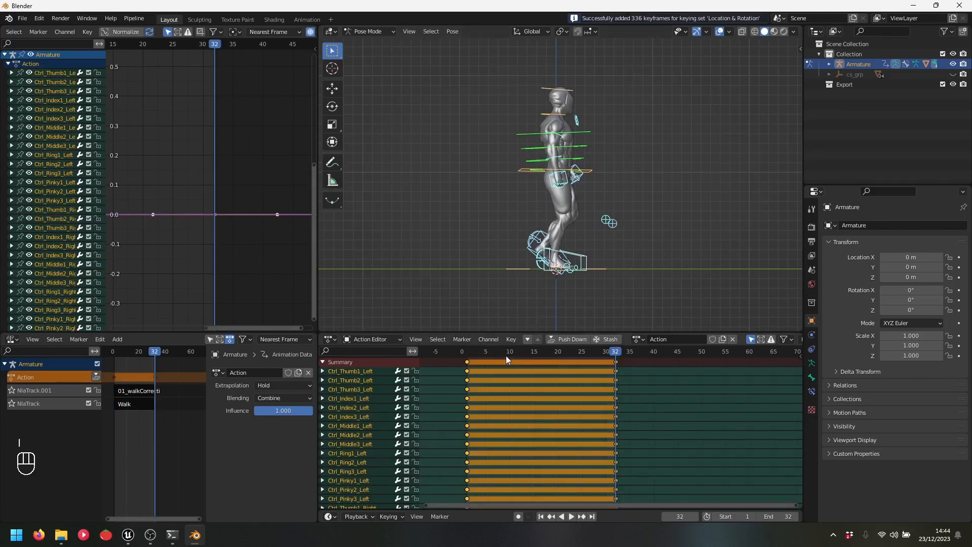
key("space")
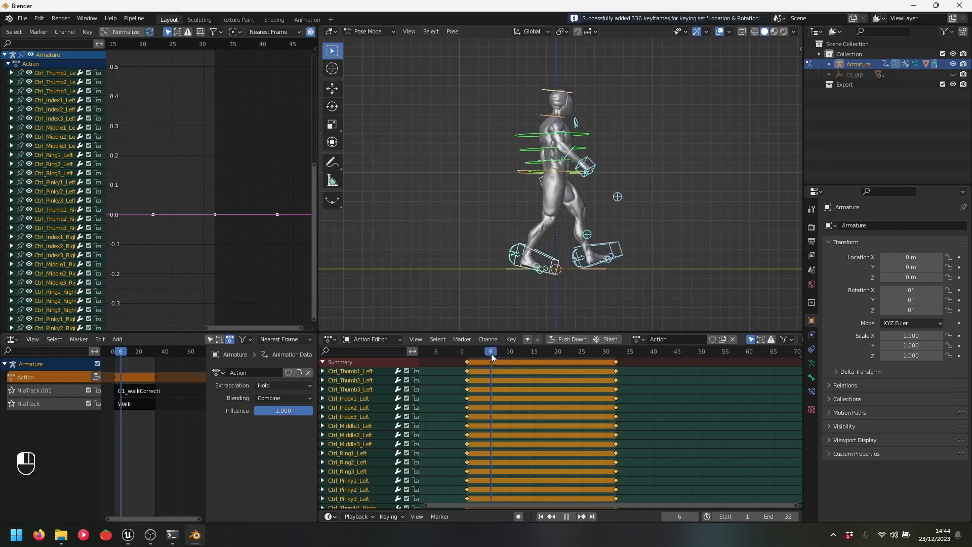
left_click_drag(491, 353, 511, 354)
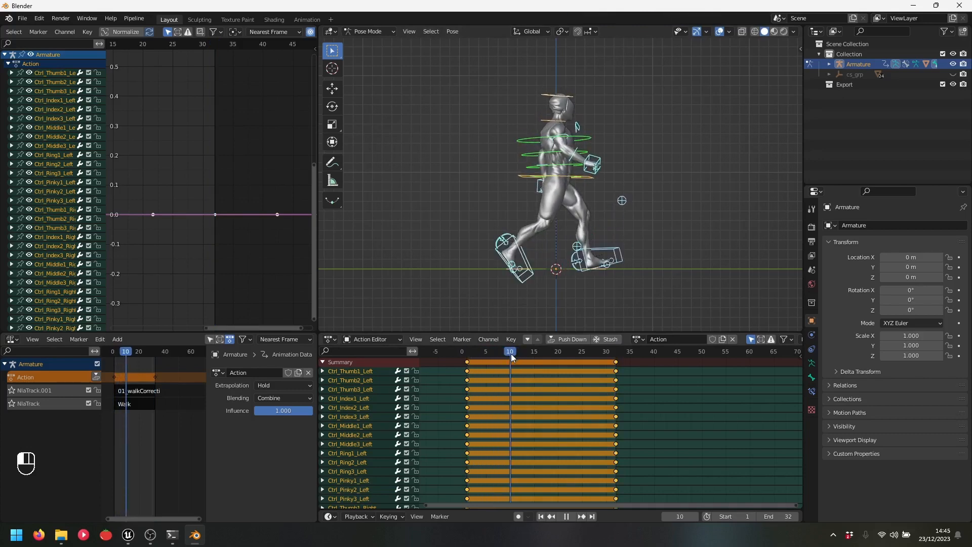
scroll(643, 150, "up", 3)
Rotate and key the right arm control at frame 10, then play to frame 25
left_click(568, 96)
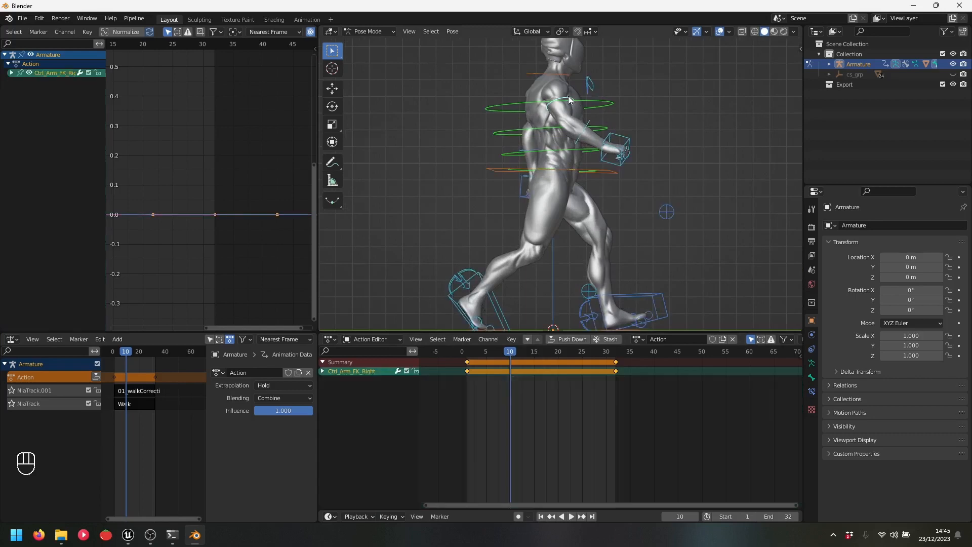
left_click(569, 96)
key("r")
left_click(665, 206)
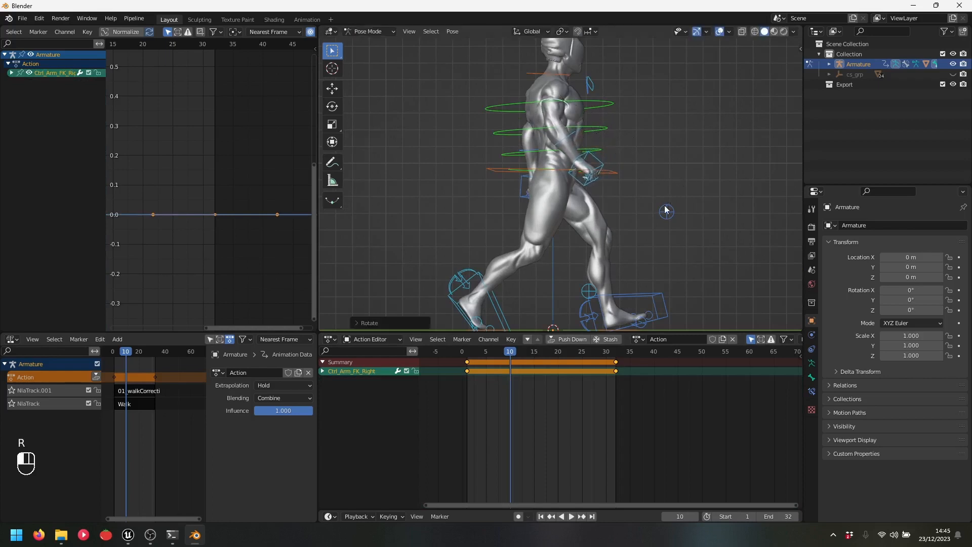
key("i")
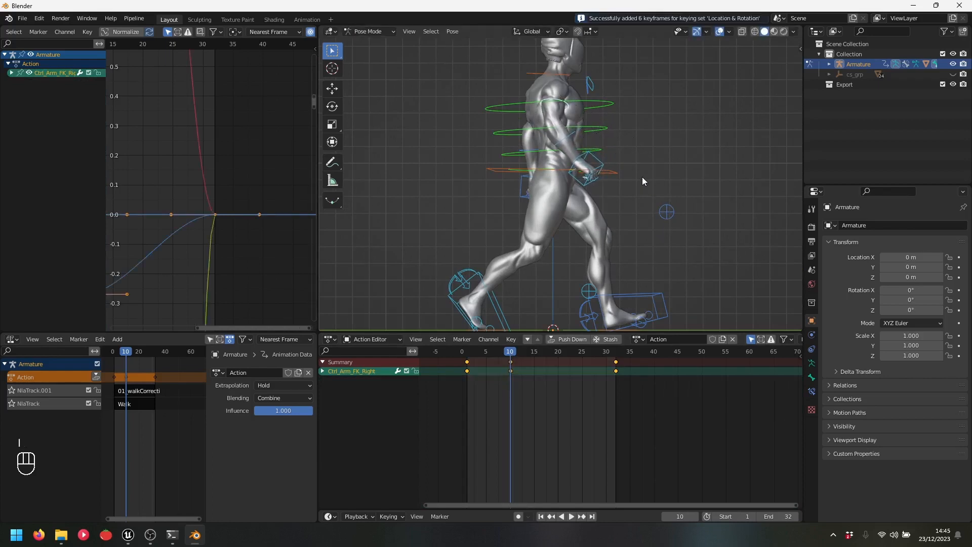
key("space")
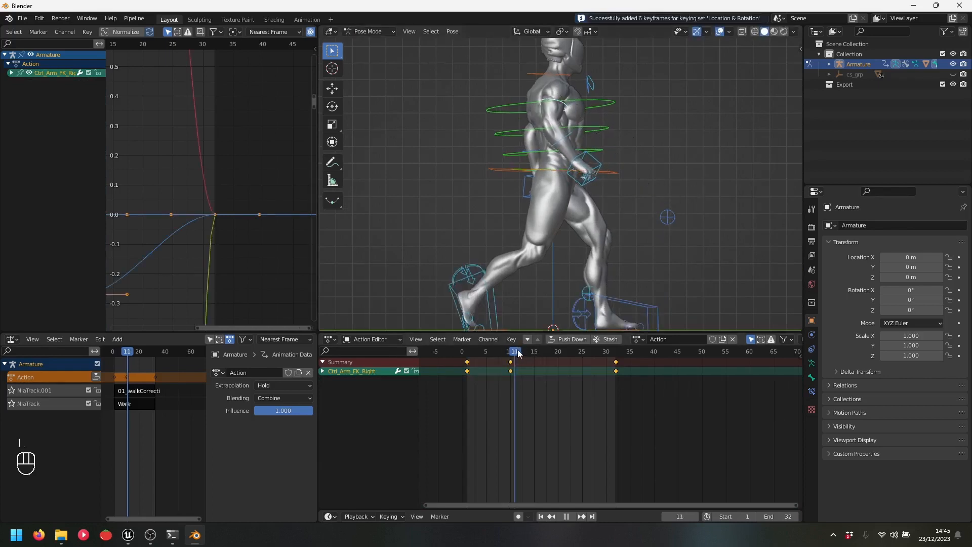
key("space")
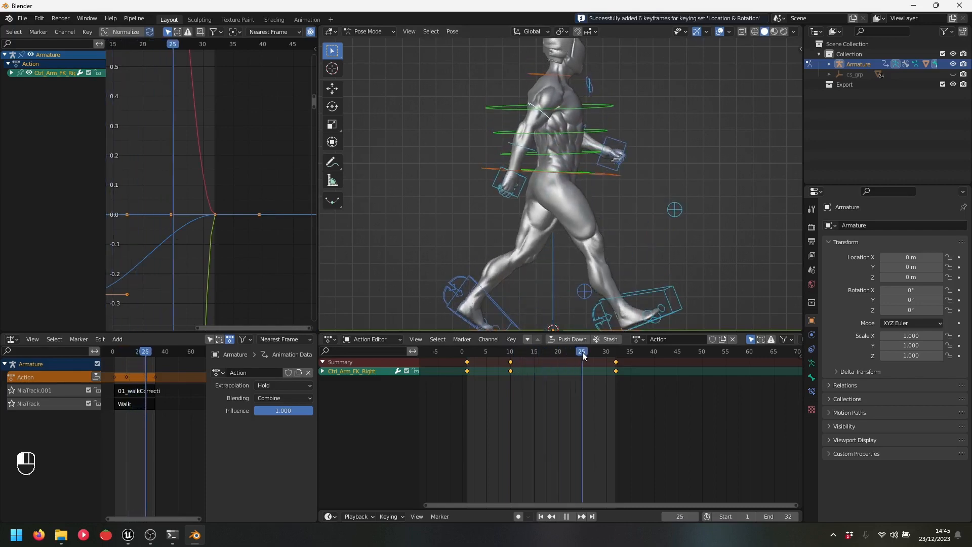
Rotate and key the left arm control at frame 25 in side view
middle_click_drag(643, 225, 482, 139)
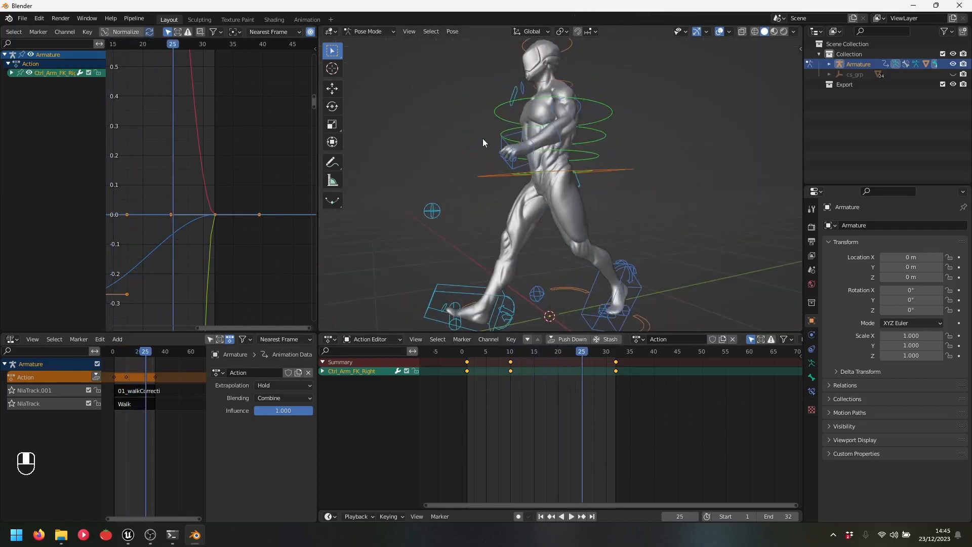
left_click(578, 106)
middle_click_drag(464, 222, 583, 225)
key("KP_3")
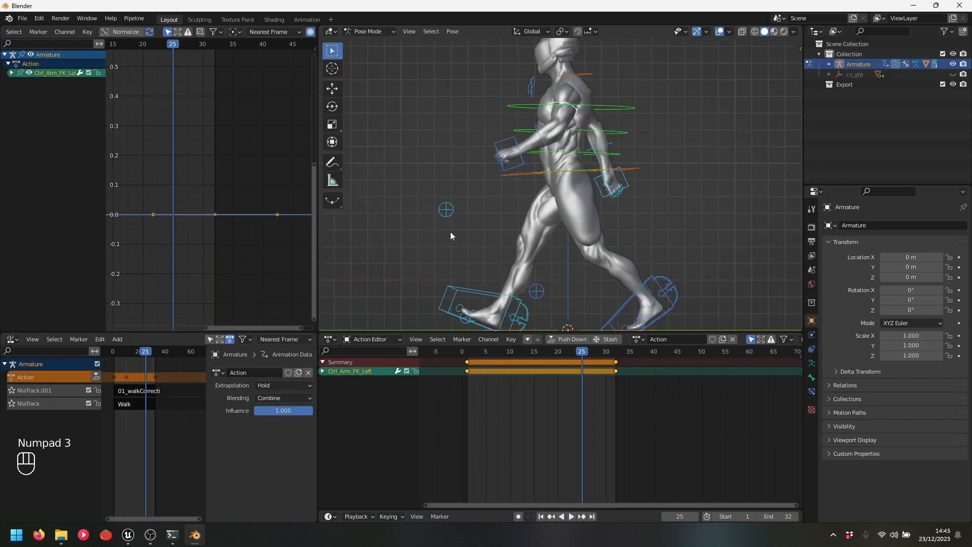
key("r")
left_click(485, 248)
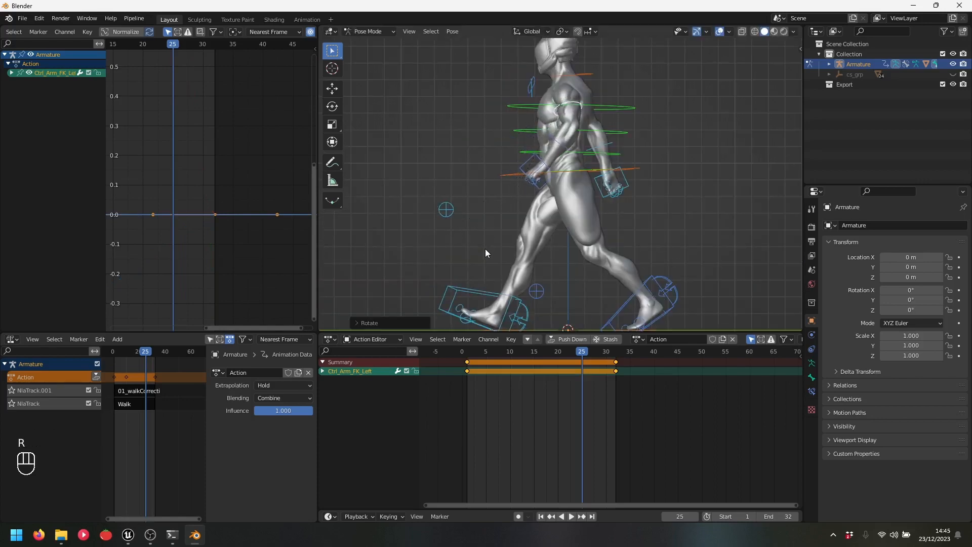
key("i")
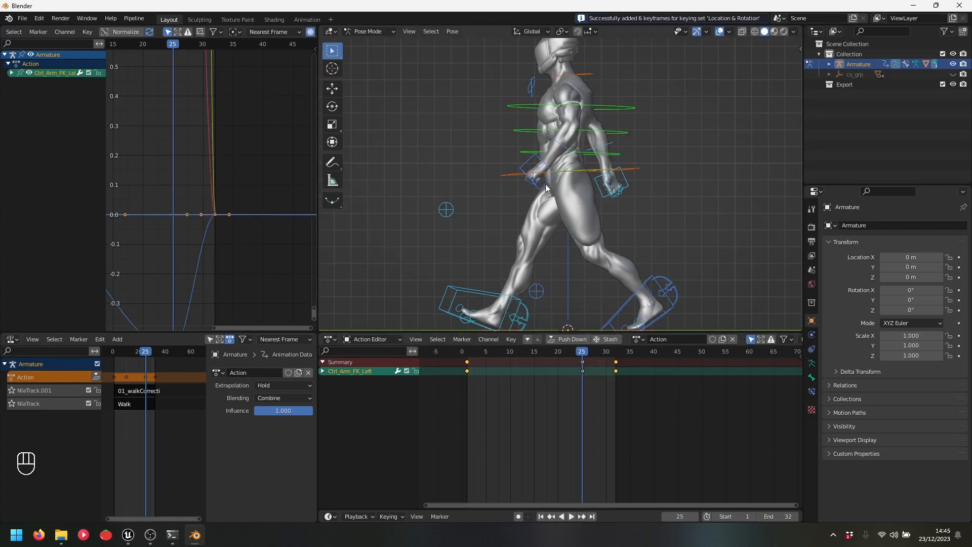
Select the finger controls, show all channels in the editor, then select the left foot control
scroll(552, 199, "down", 1)
middle_click_drag(554, 166, 568, 184, "shift")
scroll(506, 183, "down", 1)
left_click_drag(432, 74, 721, 324)
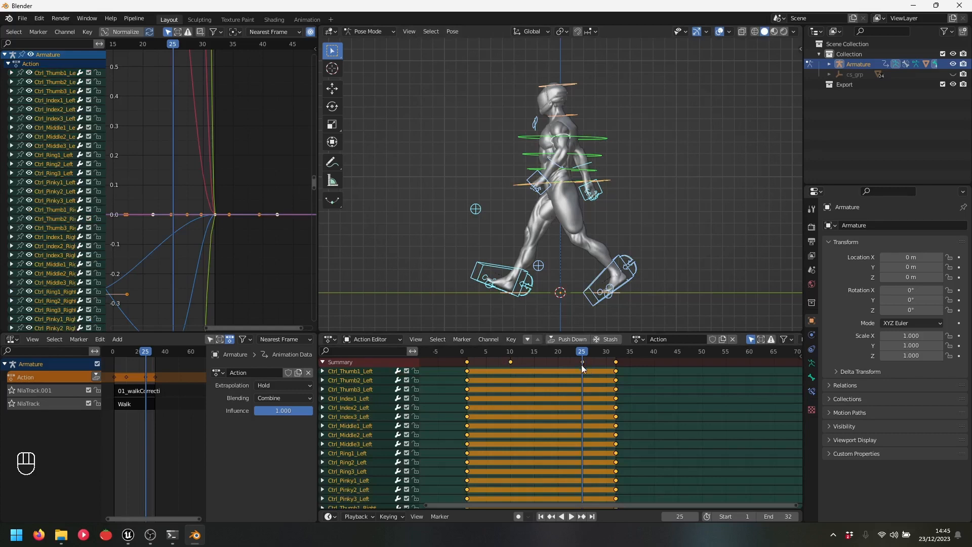
left_click(751, 339)
left_click(599, 274)
left_click(750, 339)
middle_click_drag(729, 207, 718, 180)
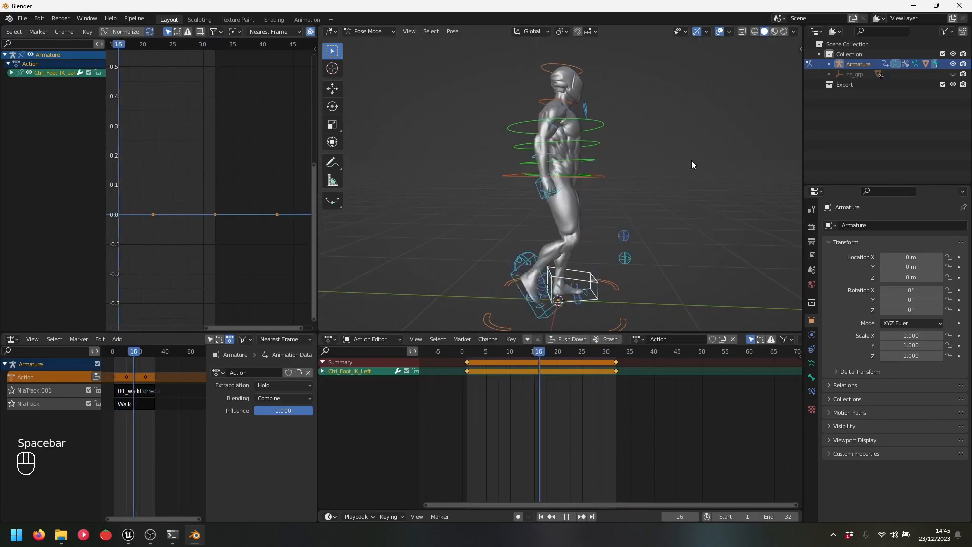
middle_click_drag(691, 160, 569, 177)
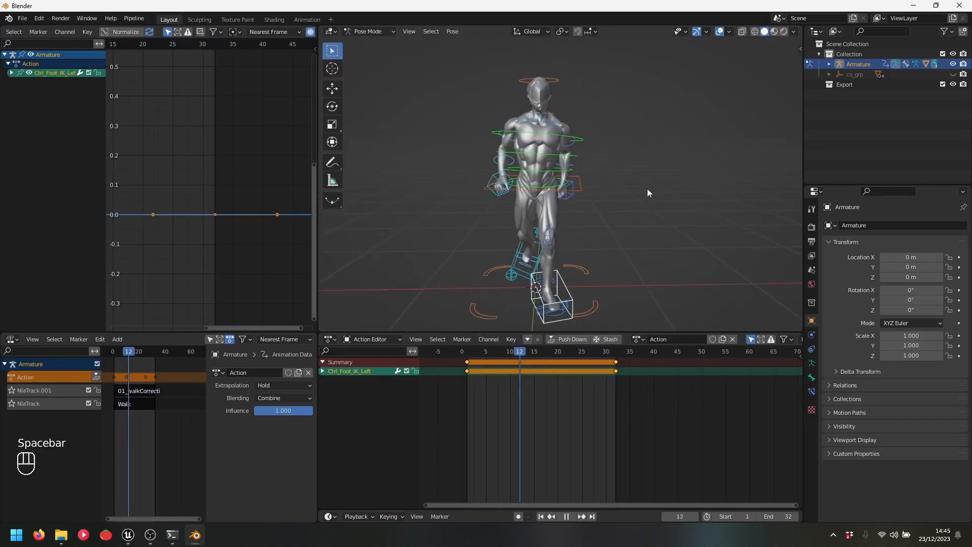
middle_click_drag(512, 204, 531, 160)
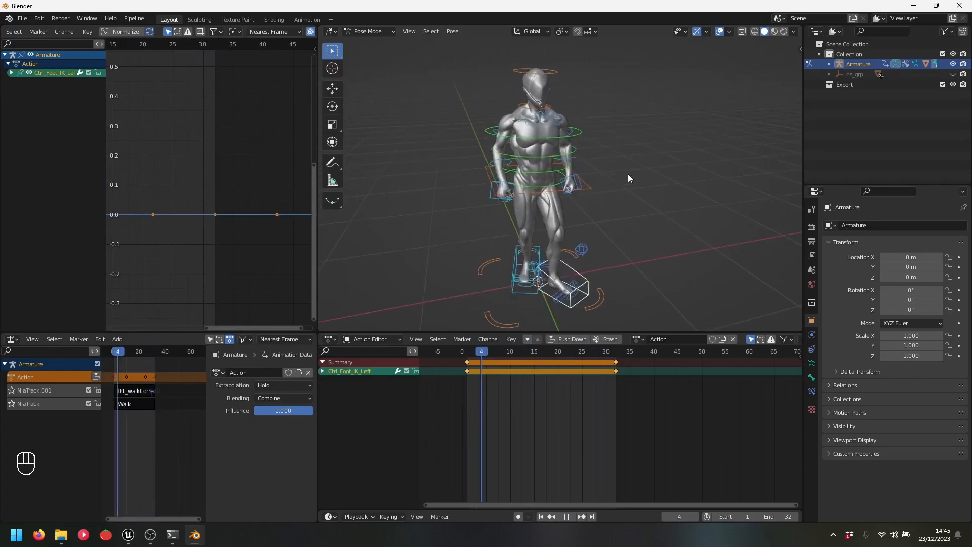
middle_click_drag(628, 174, 661, 178)
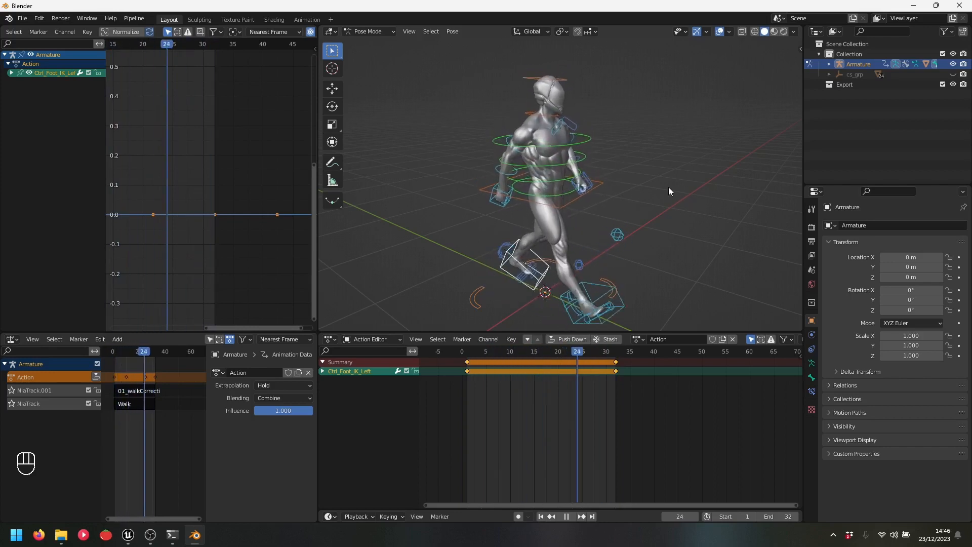
key("space")
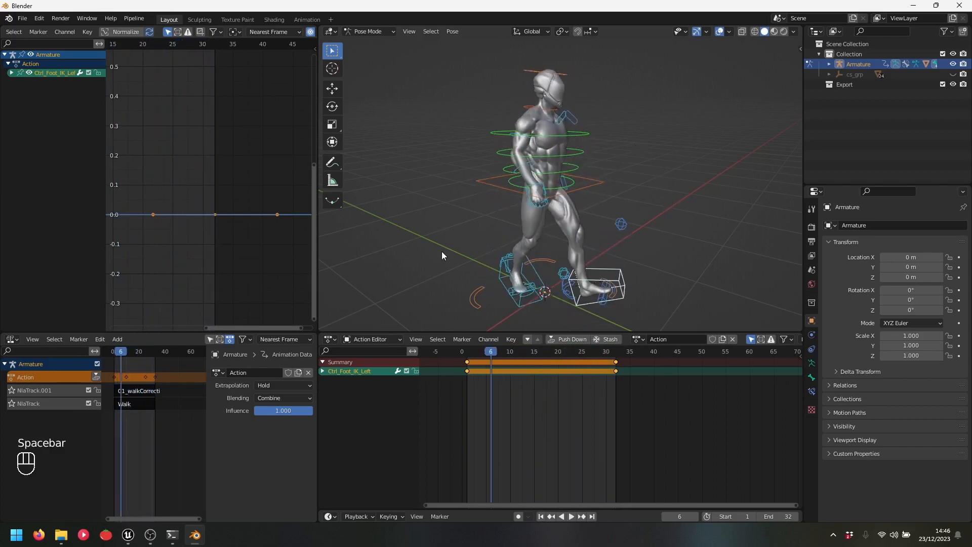
left_click(96, 377)
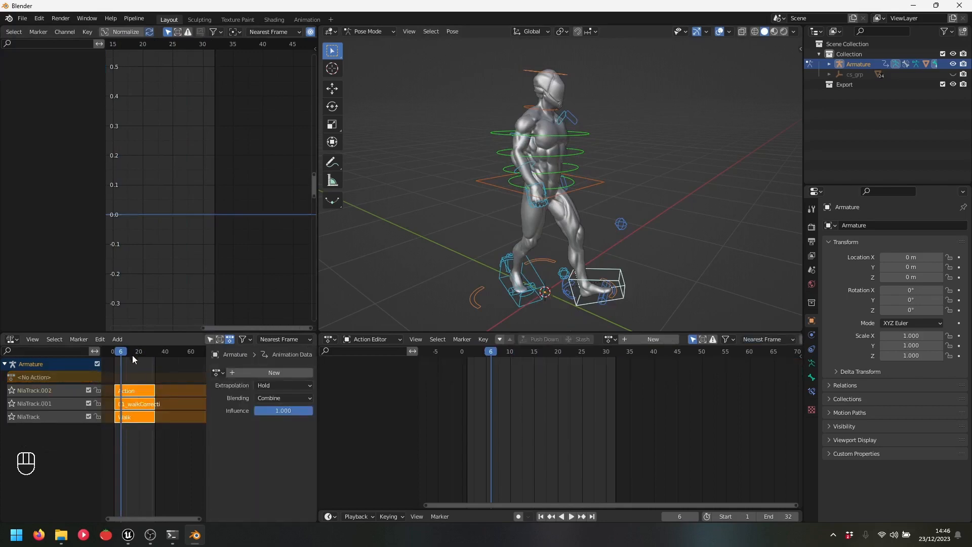
key("space")
left_click(112, 357)
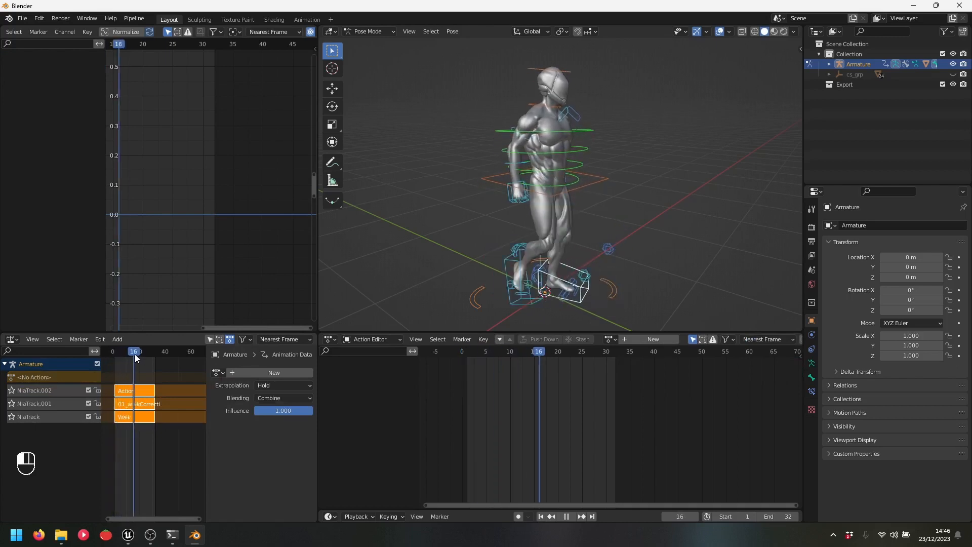
left_click(135, 356)
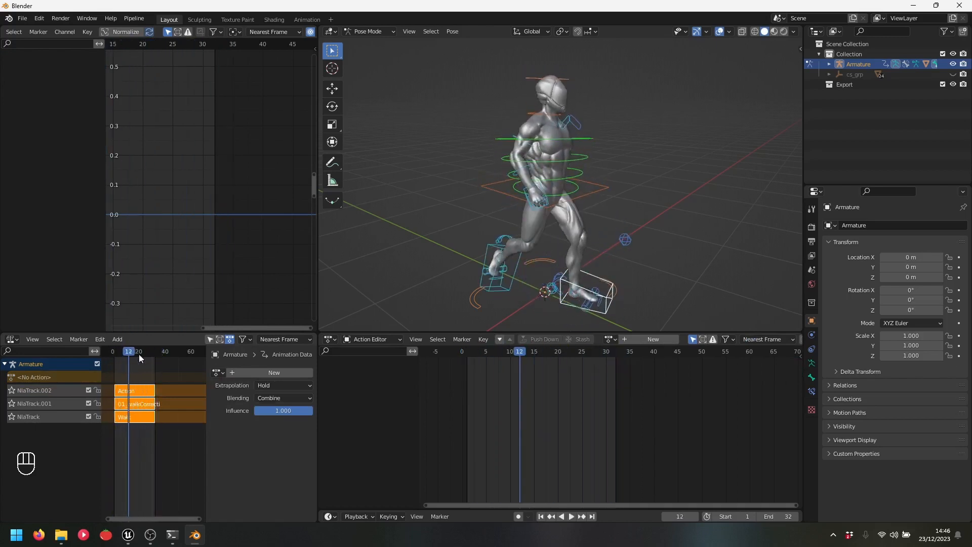
key("space")
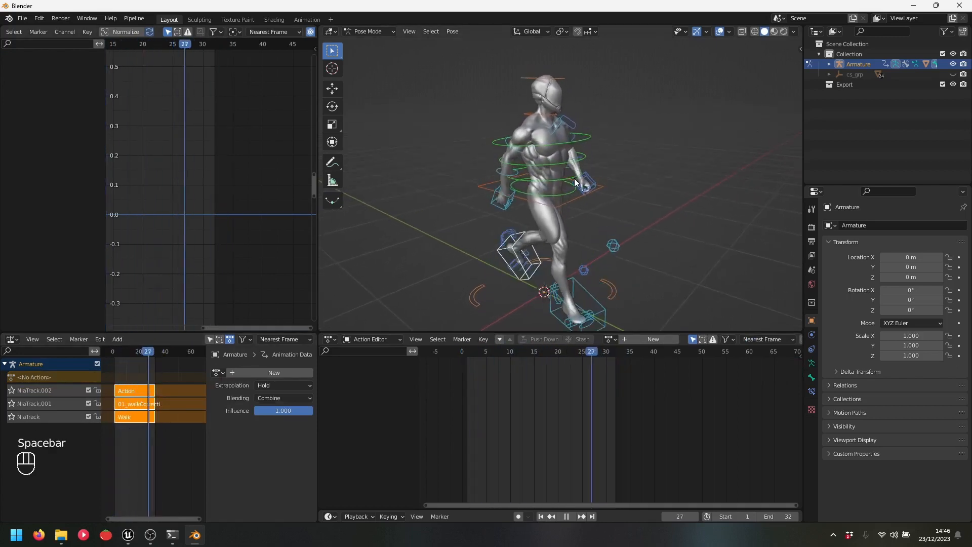
left_click(88, 390)
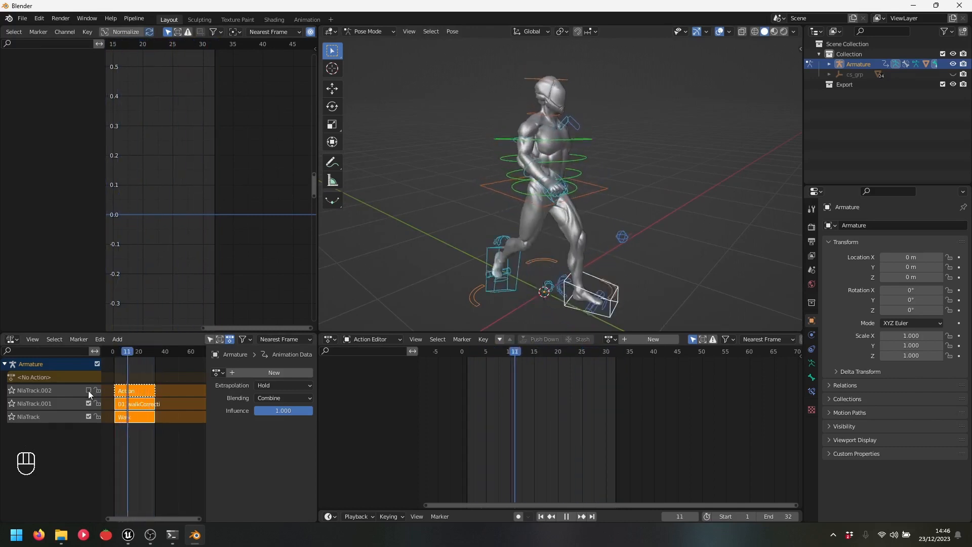
left_click(88, 390)
left_click(89, 403)
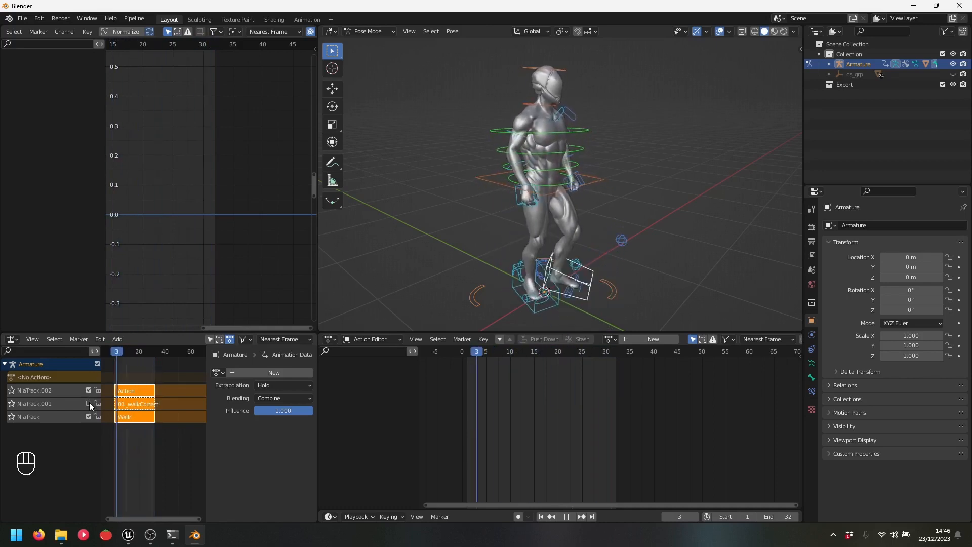
middle_click_drag(552, 293, 590, 262, "shift")
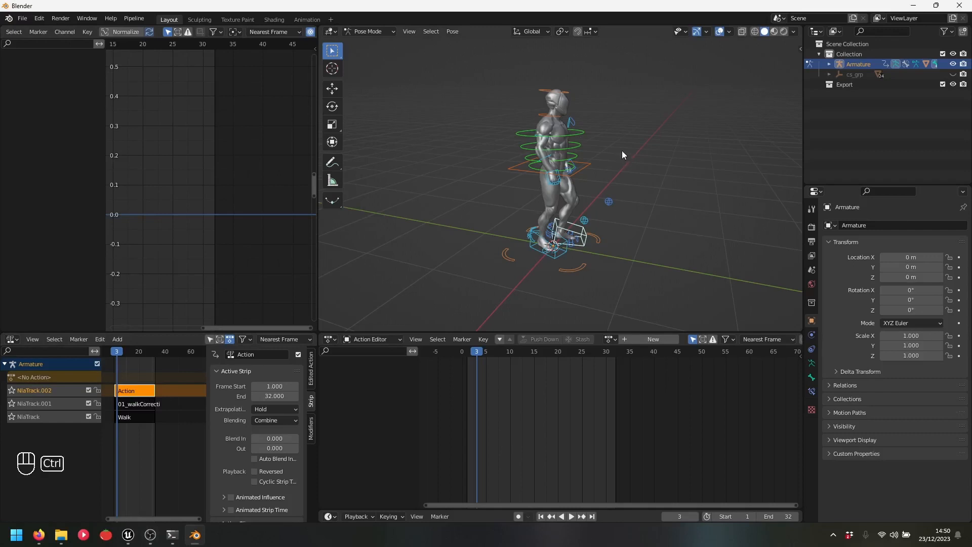
Switch the armature back into Pose Mode
key("ctrl+Tab")
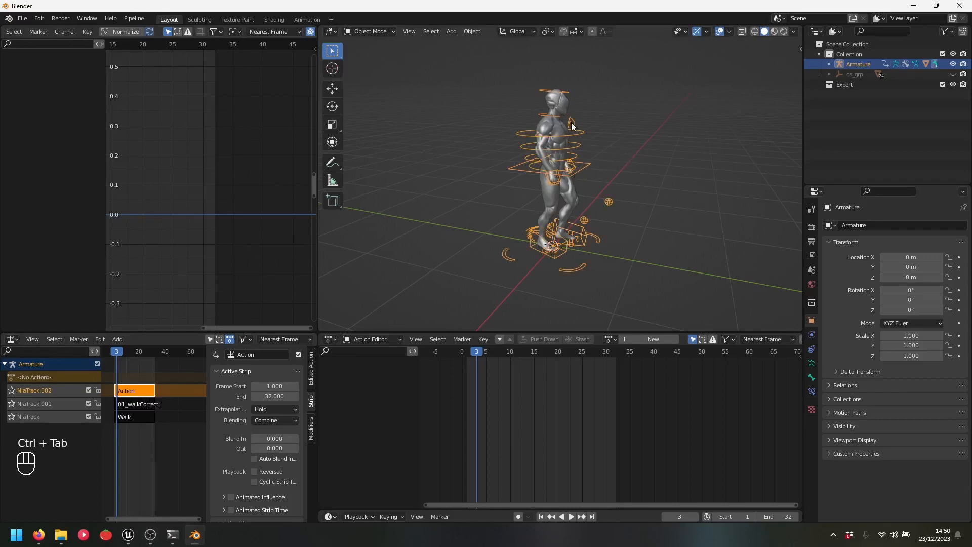
left_click(368, 29)
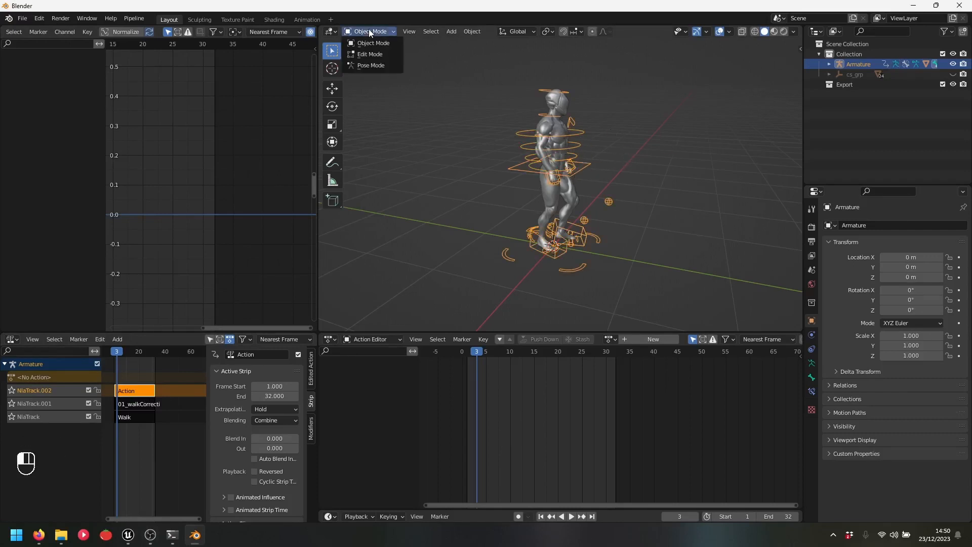
left_click(378, 62)
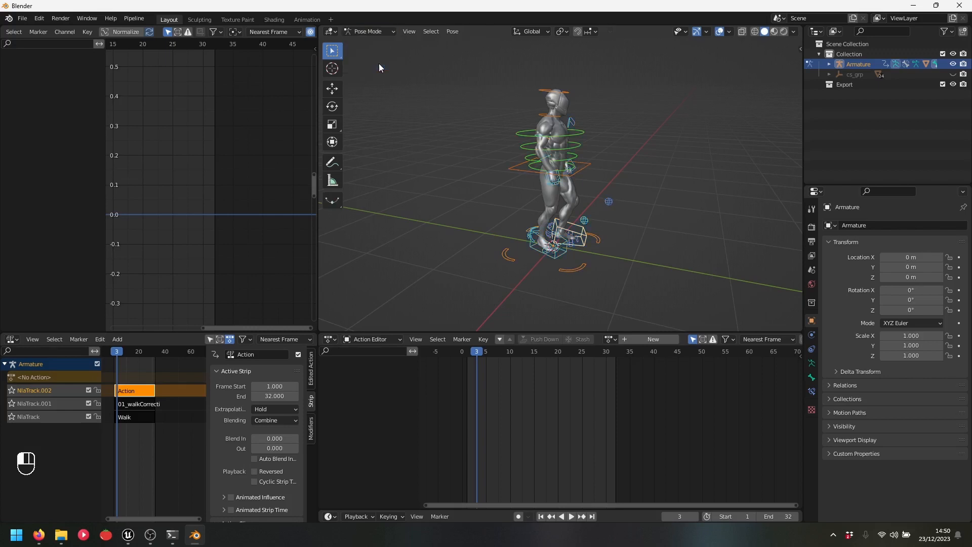
Bake the action for all bones over frames 1 to 31 with Bake Action
left_click(453, 32)
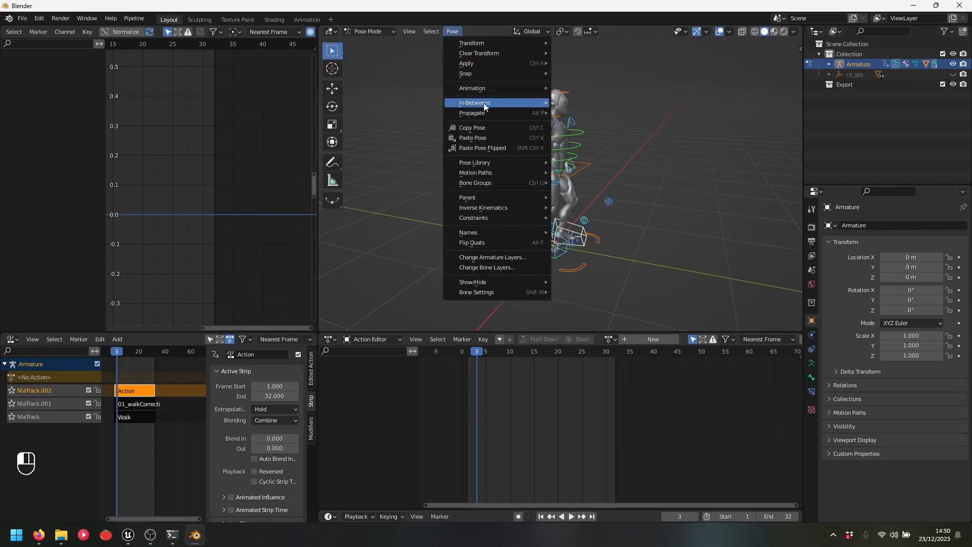
mouse_move(500, 87)
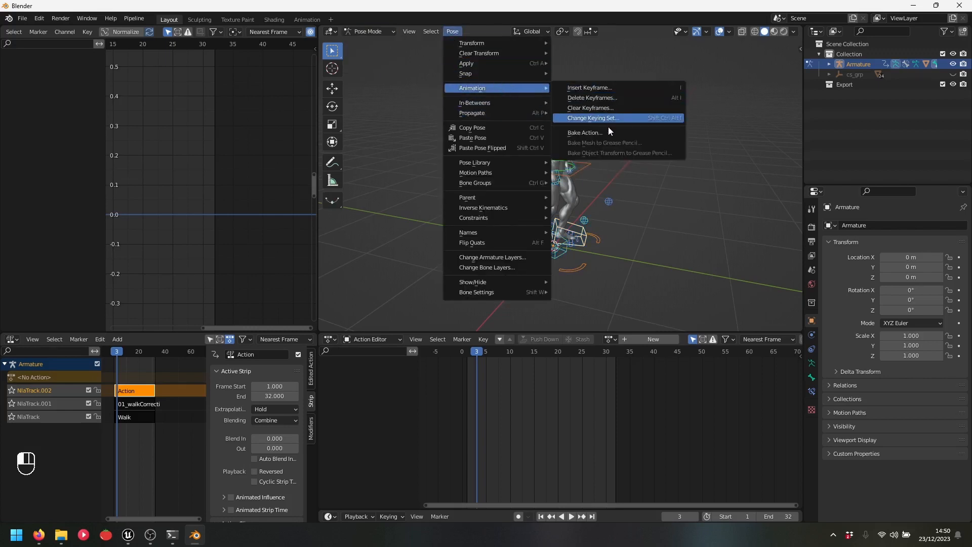
left_click(596, 133)
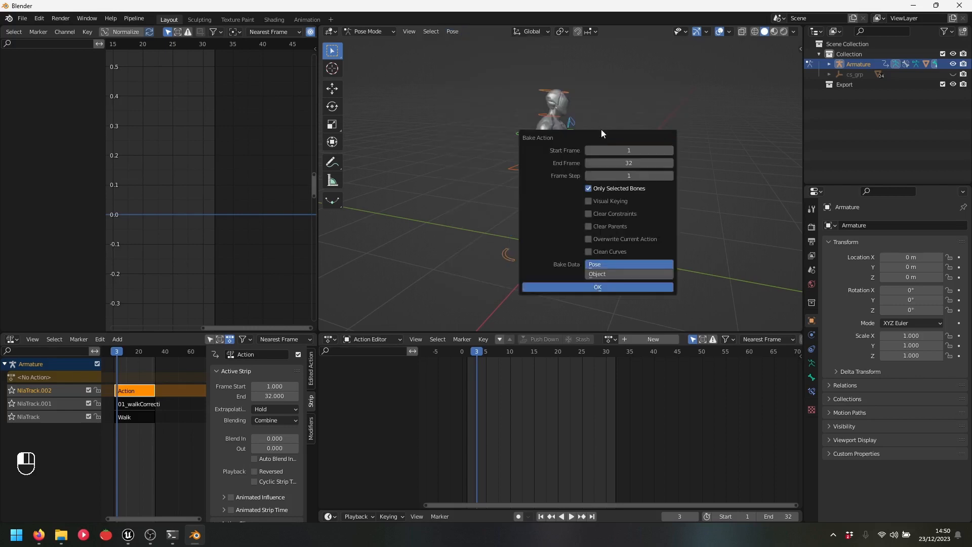
left_click(632, 163)
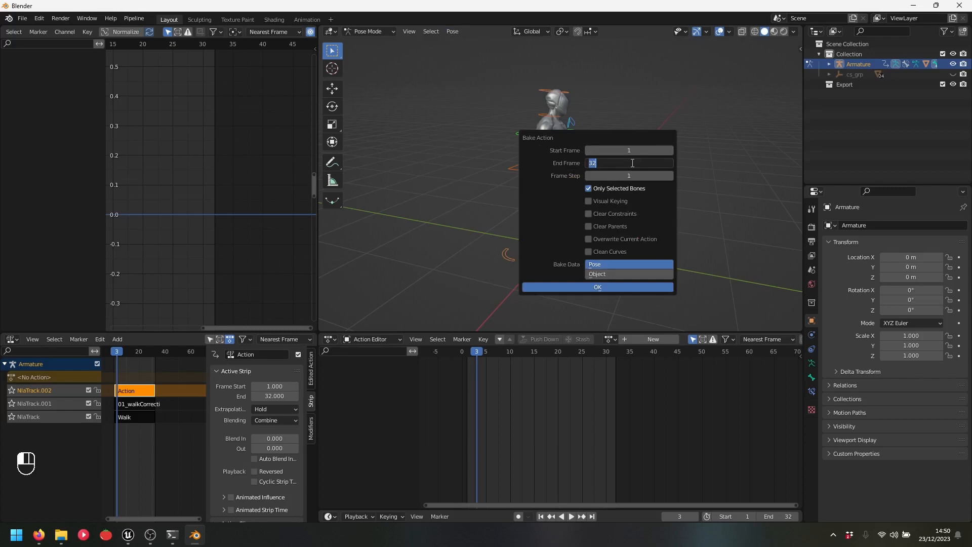
type("31")
key("Return")
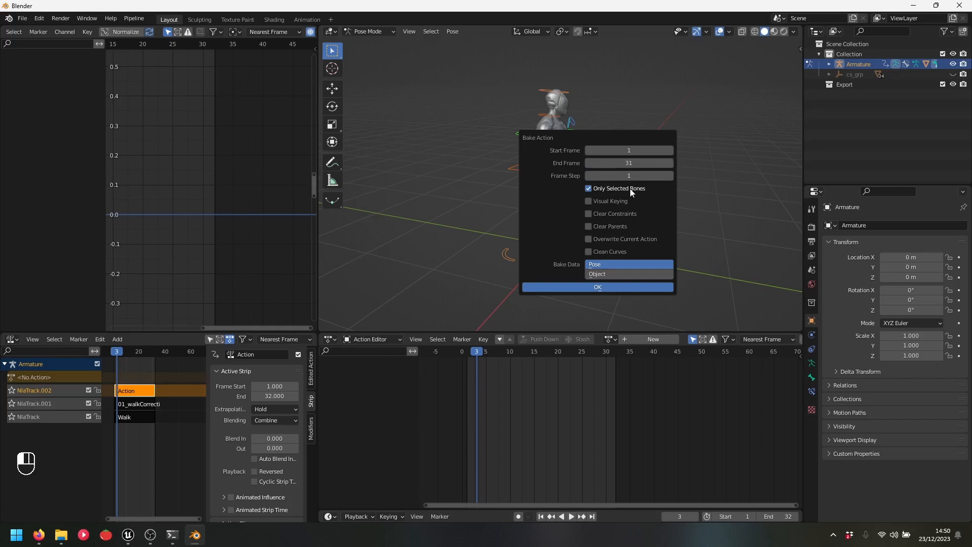
left_click(588, 187)
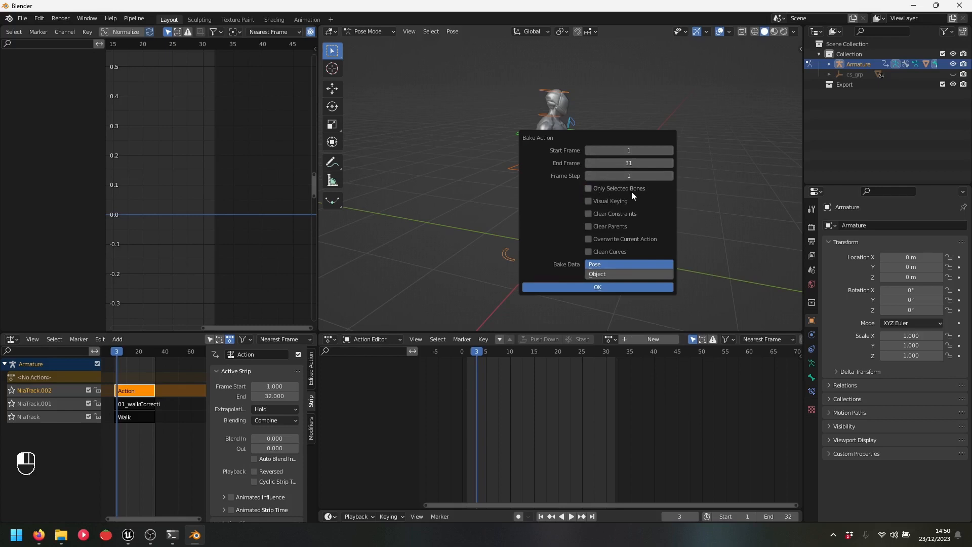
left_click(598, 287)
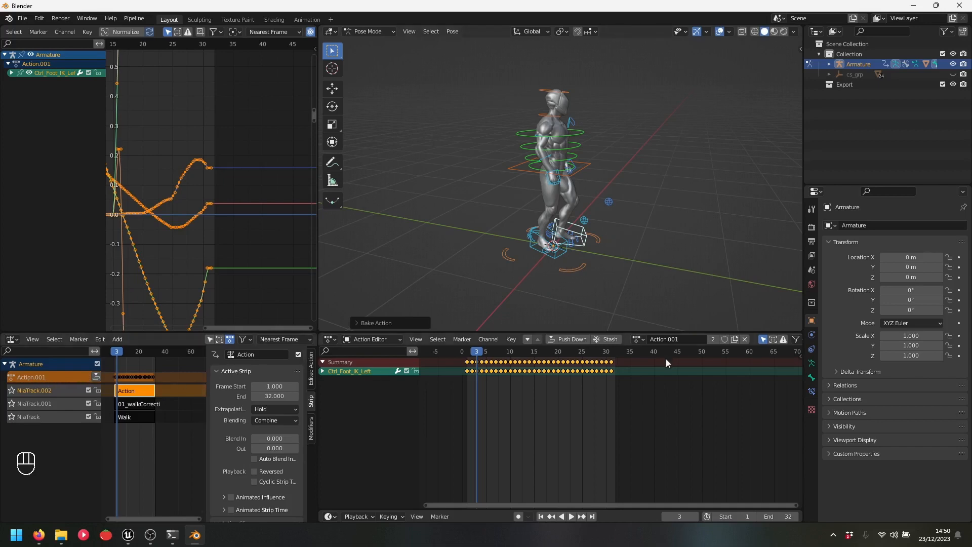
Rename Action.001 to 02_Walk and give it a fake user
left_click(684, 341)
type("02_Walk")
key("Return")
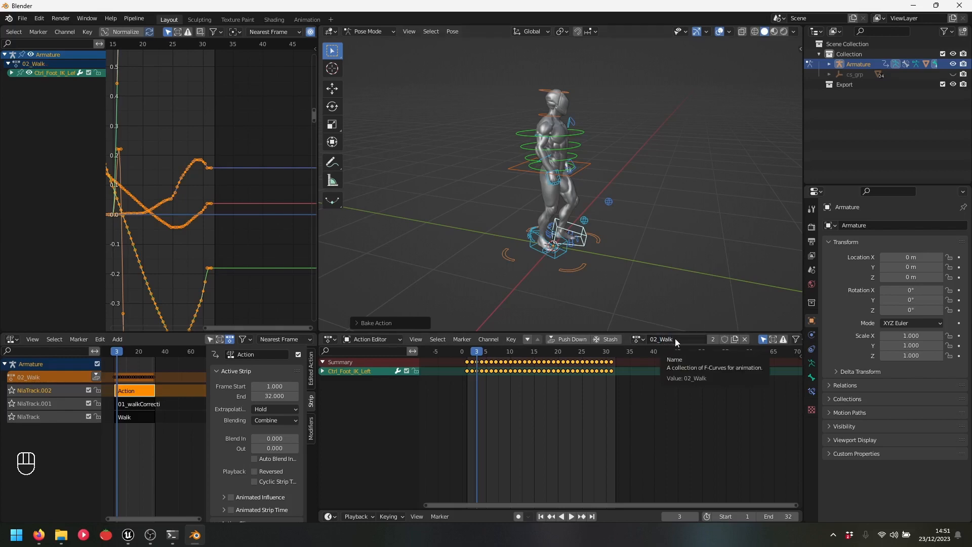
left_click(725, 339)
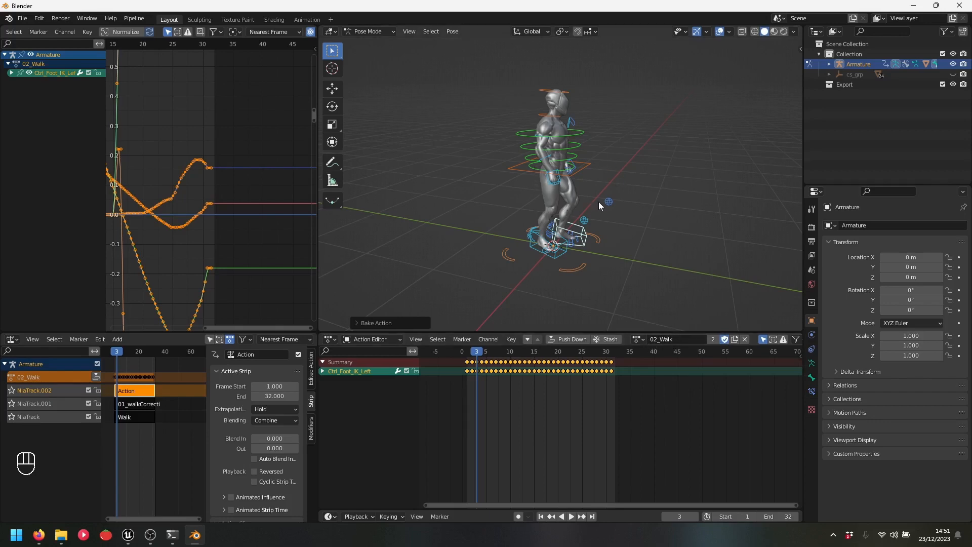
scroll(595, 193, "up", 2)
middle_click_drag(595, 190, 621, 197, "shift")
scroll(628, 201, "down", 1)
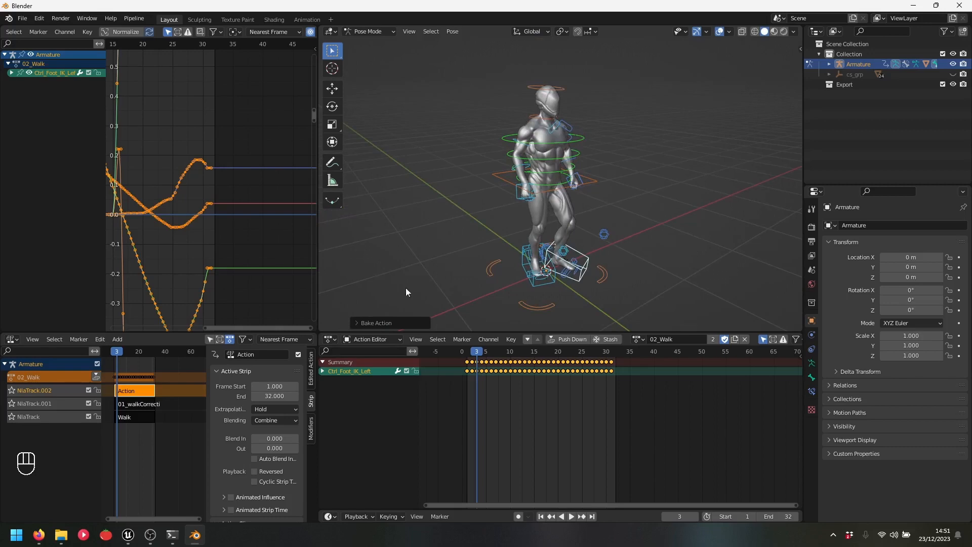
Delete the three old NLA strips and then their empty tracks
left_click_drag(186, 451, 118, 387)
key("Delete")
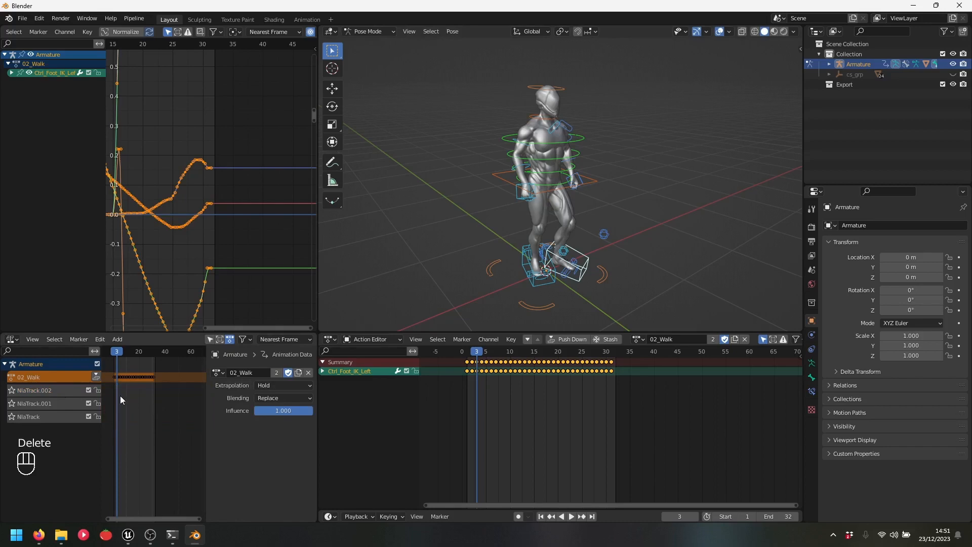
right_click(38, 387)
mouse_move(38, 386)
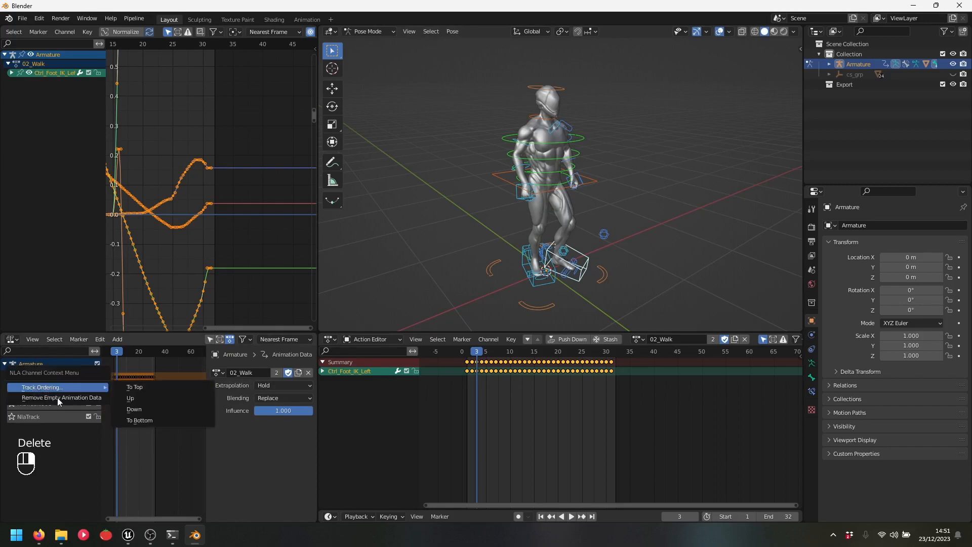
left_click(61, 398)
left_click(52, 389)
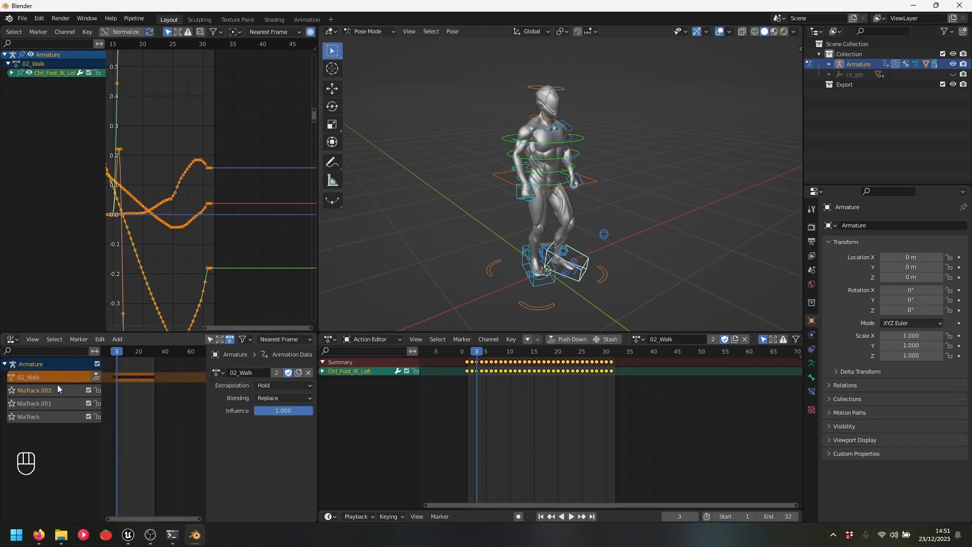
key("Delete")
key("Delete")
key("Delete")
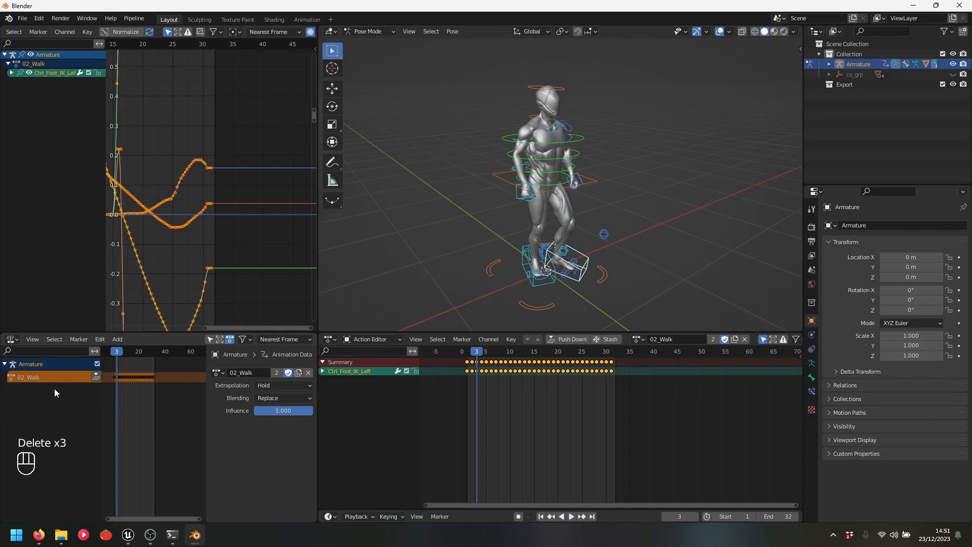
left_click(638, 339)
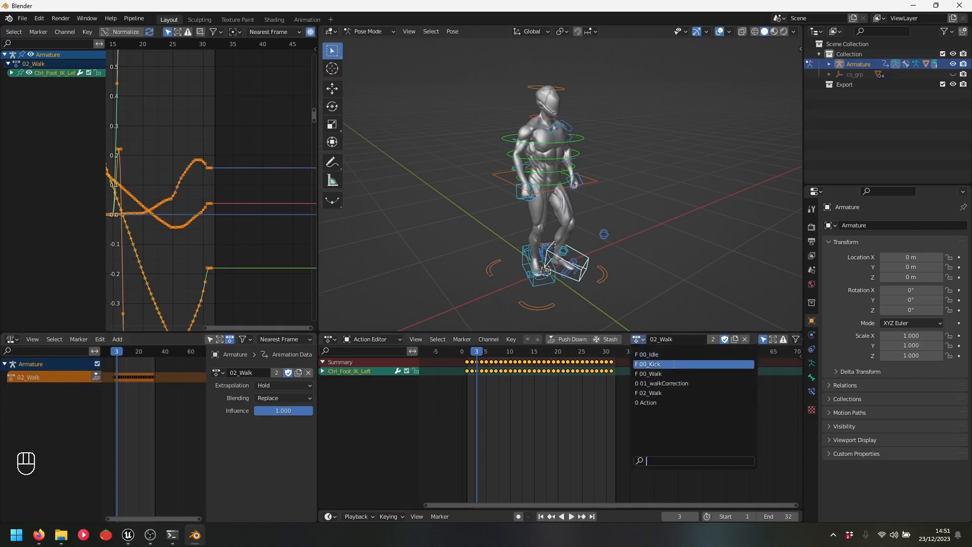
left_click(673, 363)
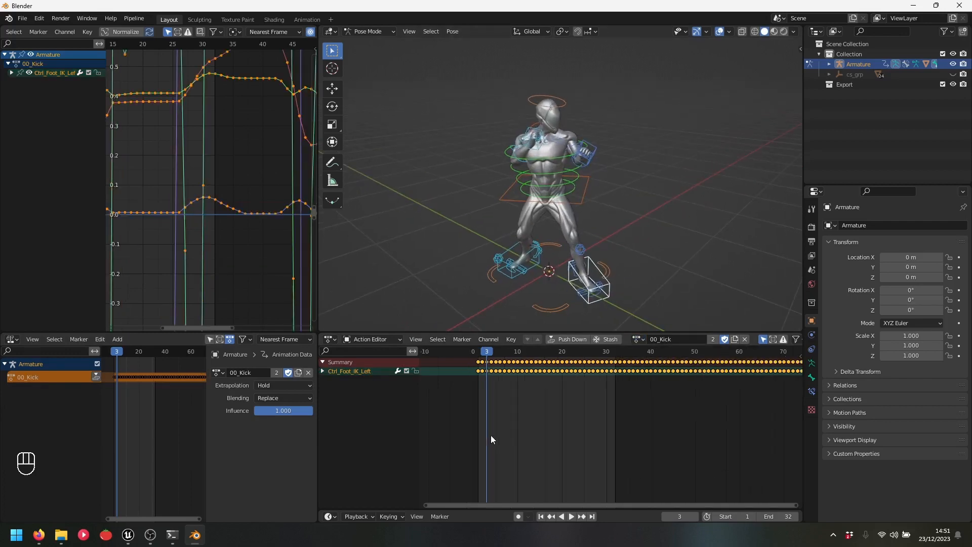
key("Home")
key("space")
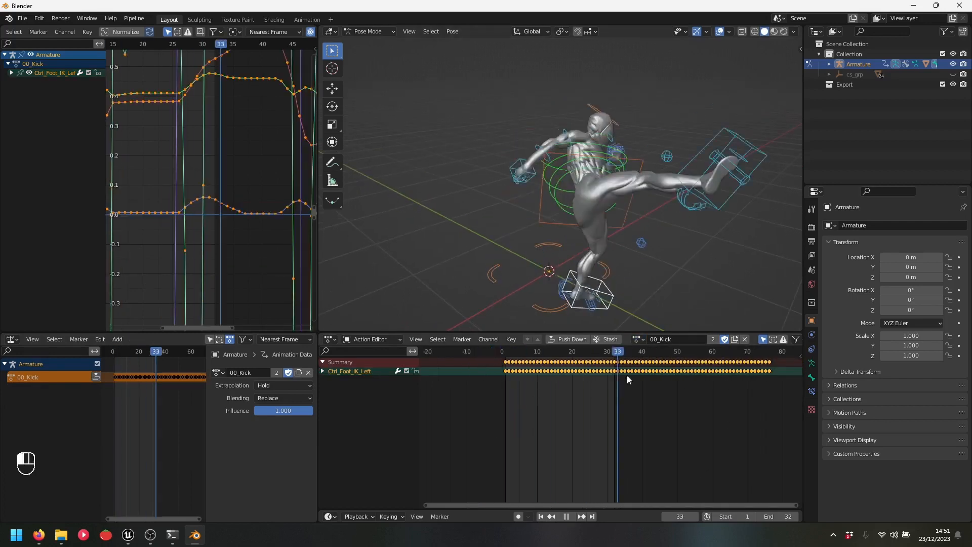
left_click_drag(626, 375, 770, 370)
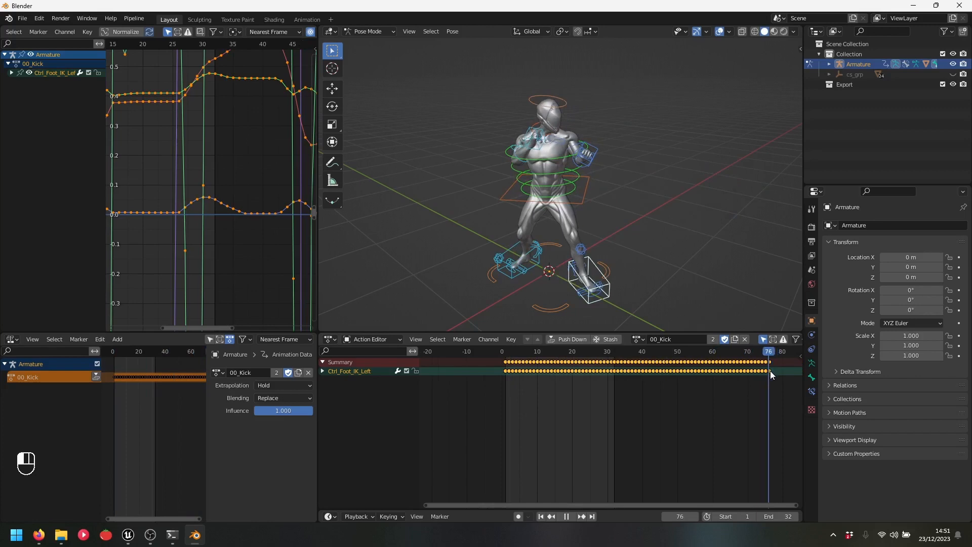
key("space")
key("ctrl+End")
key("space")
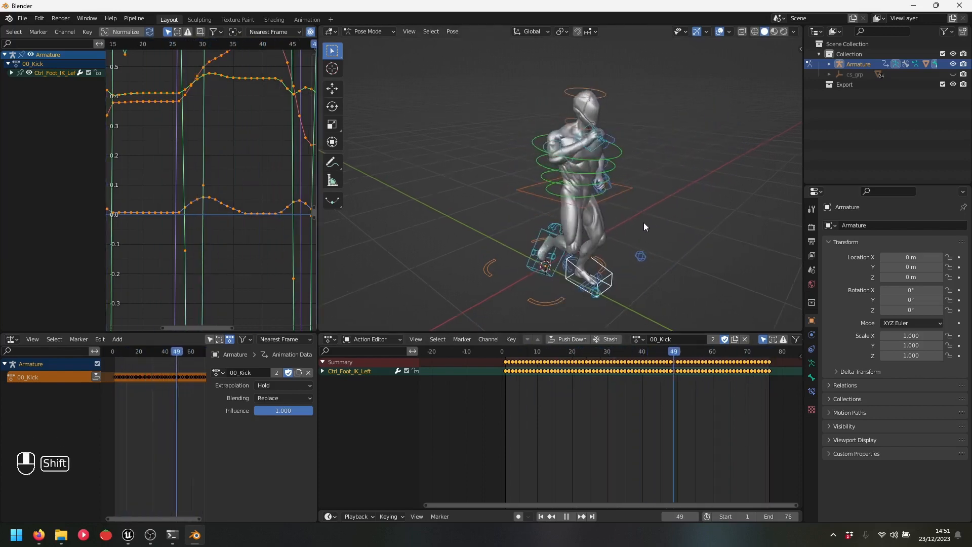
key("space")
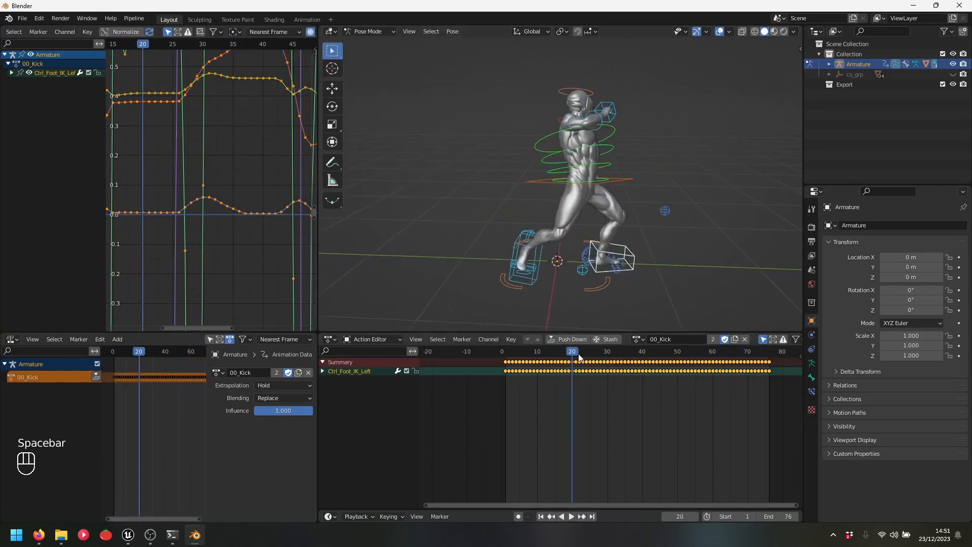
left_click_drag(579, 358, 505, 358)
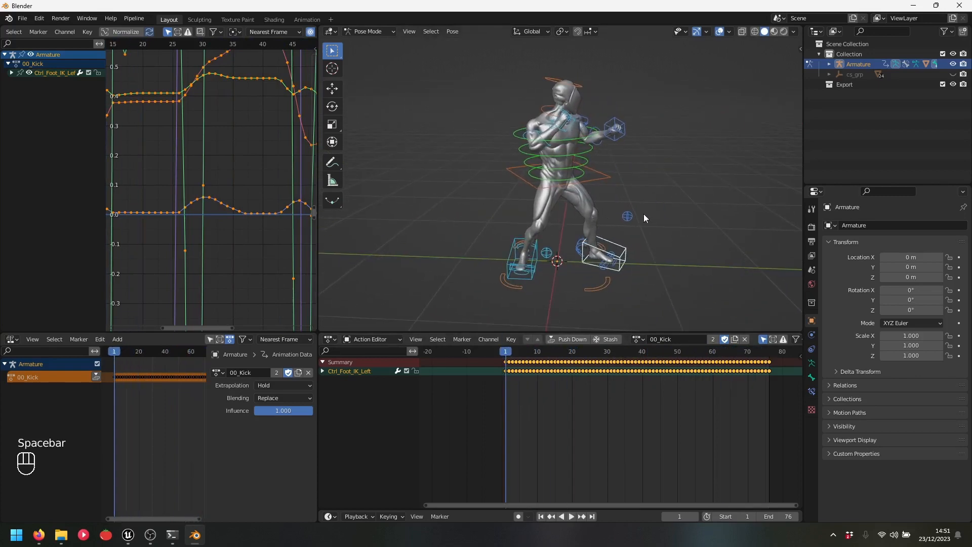
scroll(650, 190, "down", 1)
middle_click_drag(651, 188, 645, 195, "shift")
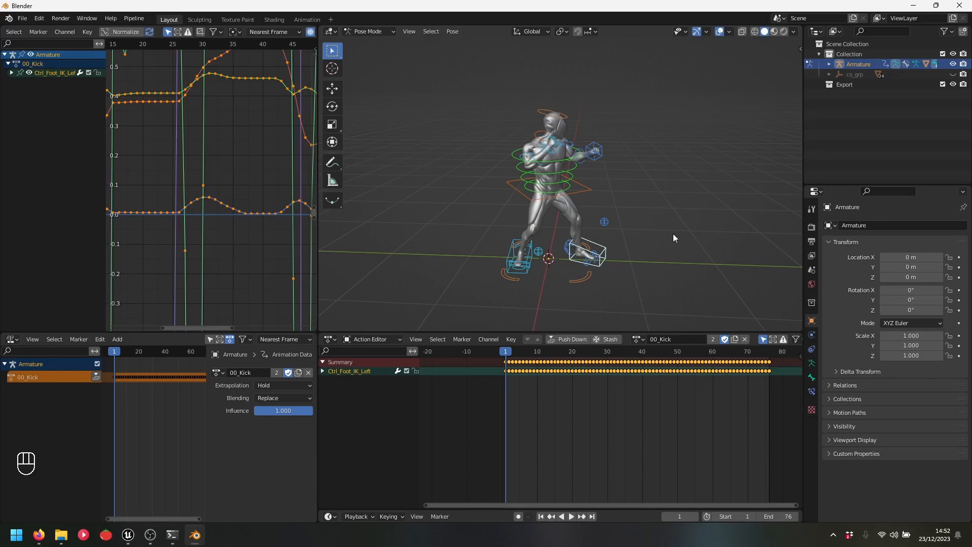
key("space")
key("space")
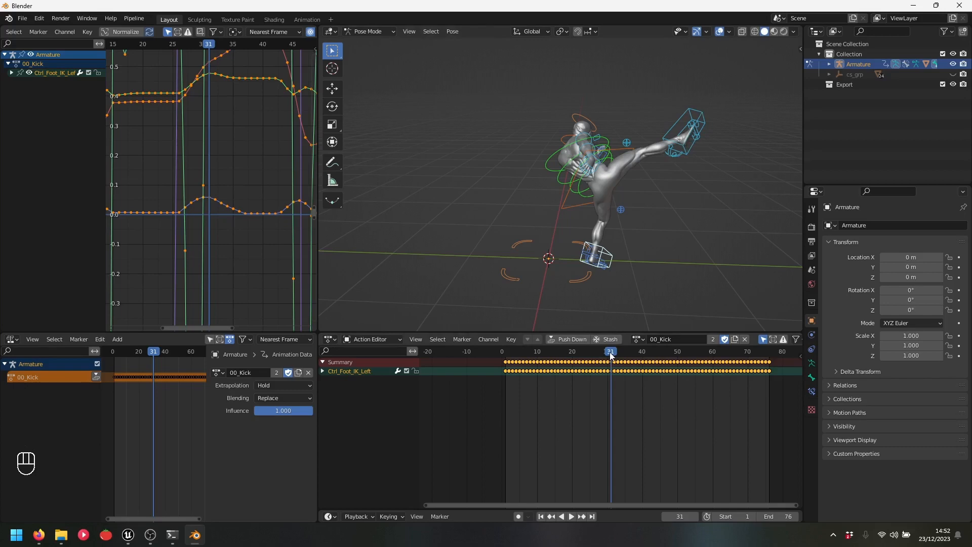
key("space")
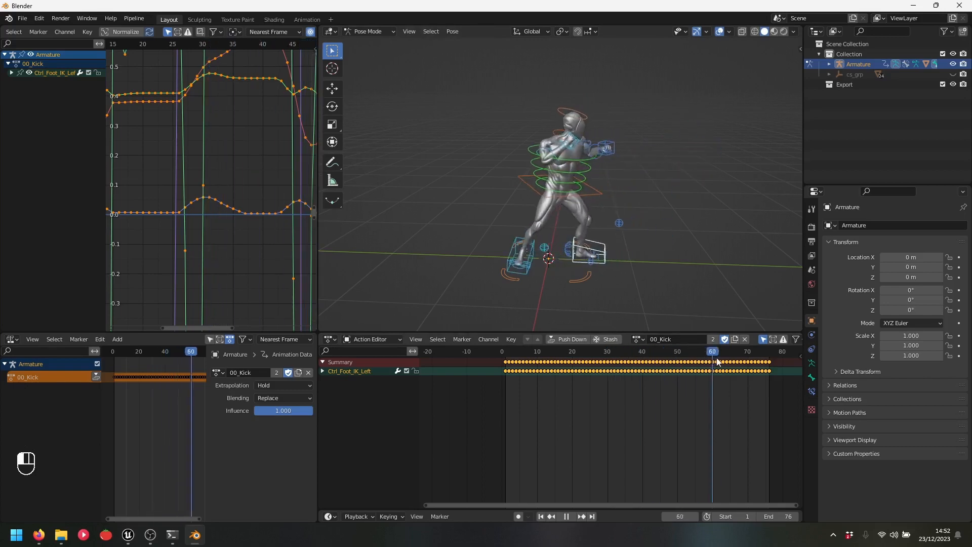
left_click_drag(716, 359, 504, 374)
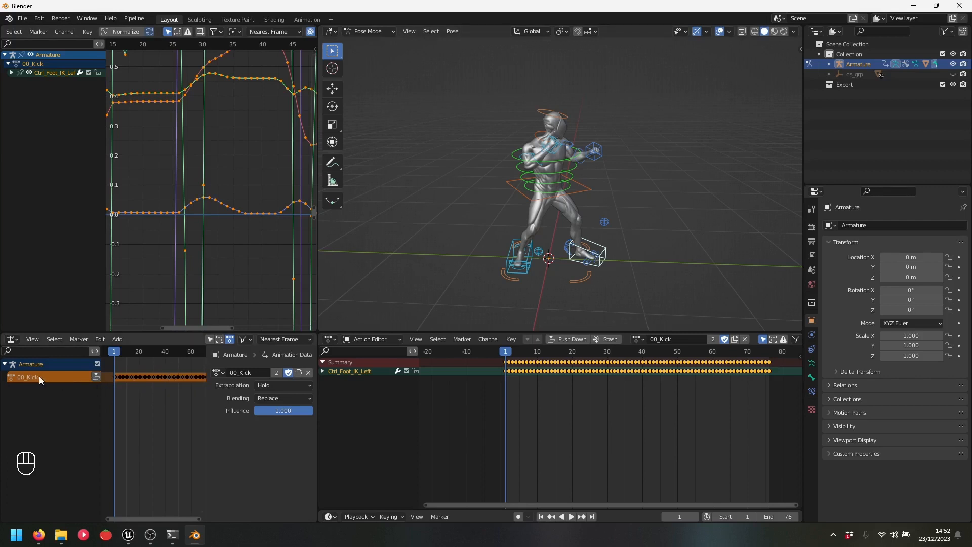
Push 00_Kick into an NLA strip, enable Animated Strip Time, and key Strip Time at 1
left_click(97, 375)
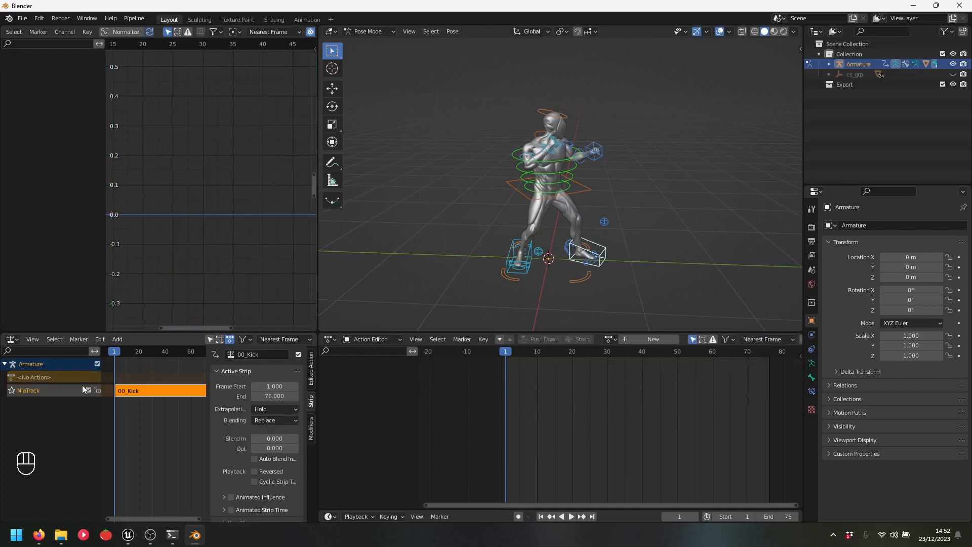
left_click(134, 391)
scroll(276, 405, "down", 4)
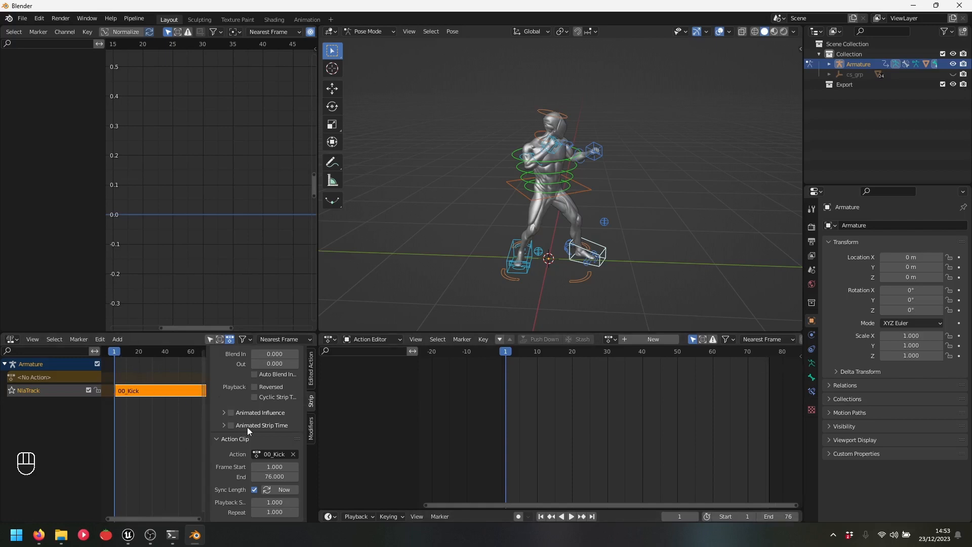
left_click(230, 426)
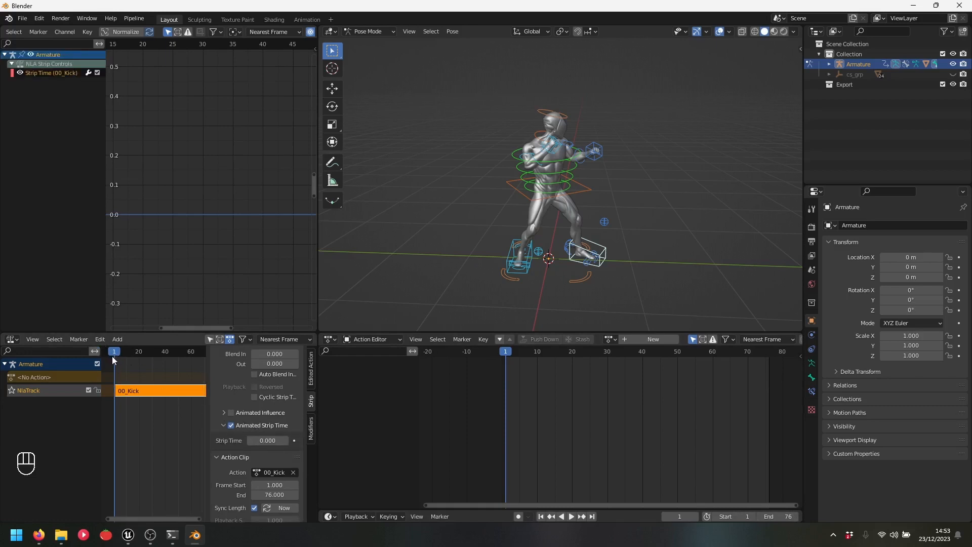
left_click(269, 440)
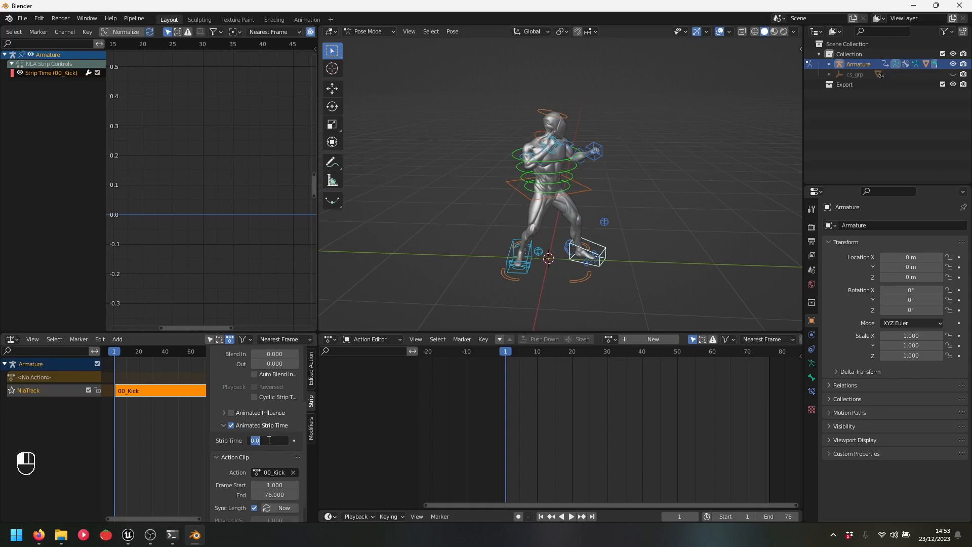
type("1")
key("Return")
left_click(294, 440)
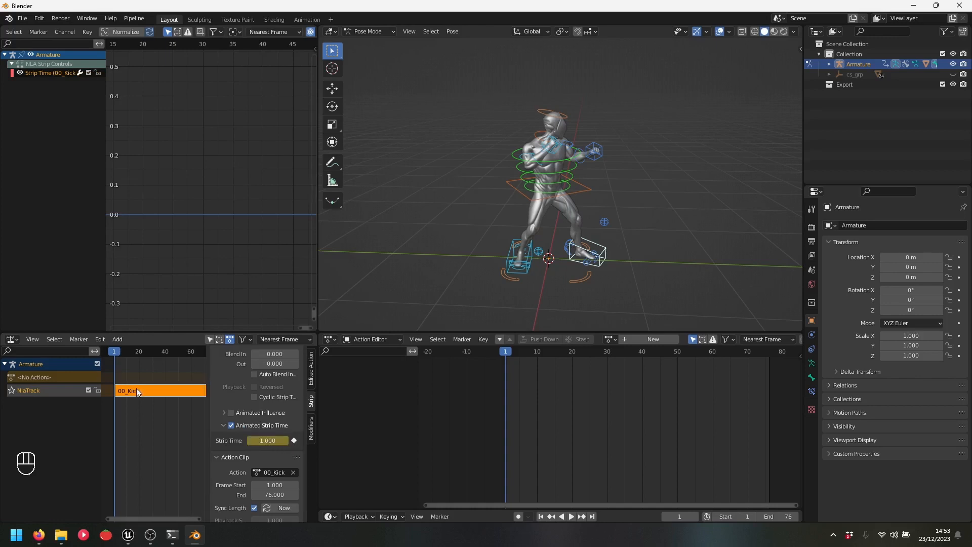
left_click_drag(320, 400, 472, 393)
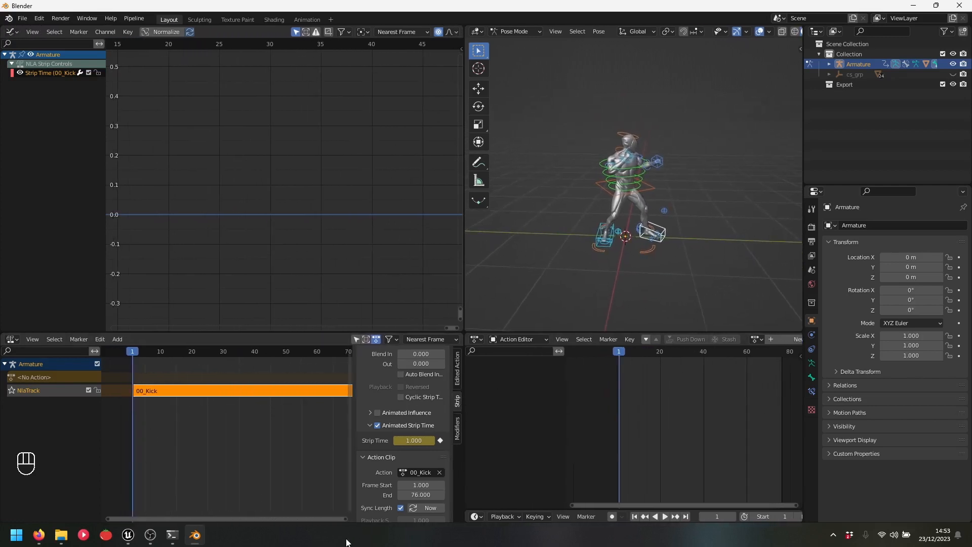
At frame 76, set the Kick strip's Strip Time to 76 and keyframe it
left_click_drag(341, 517, 390, 515)
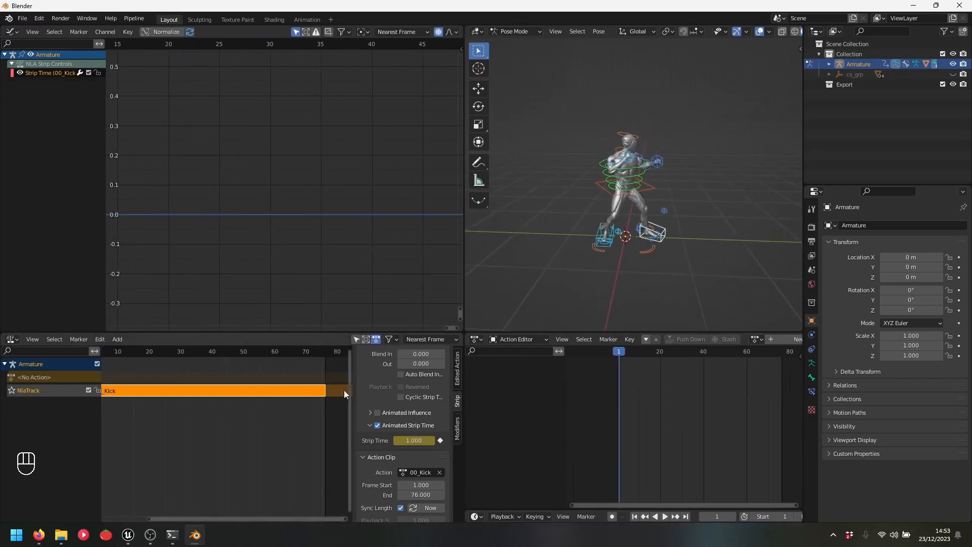
left_click(321, 351)
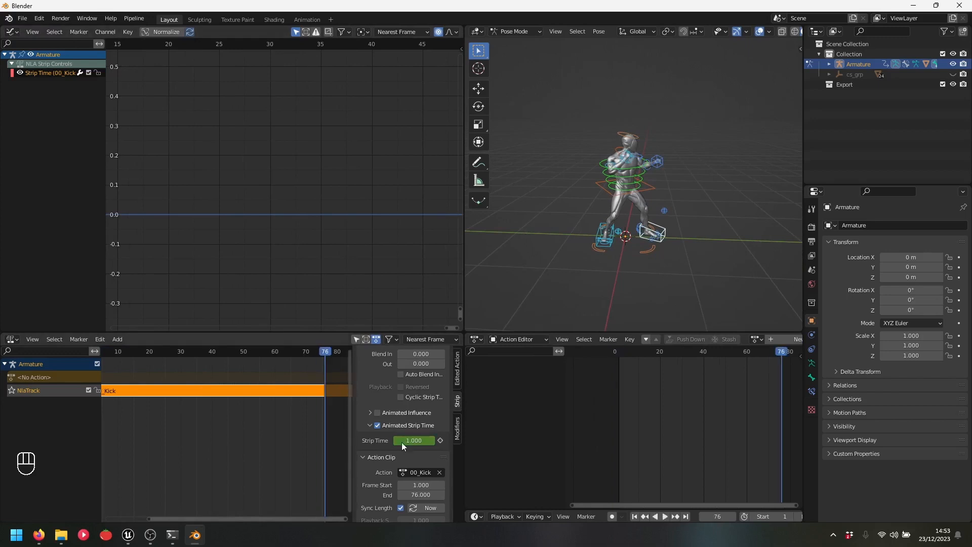
left_click(419, 440)
type("76")
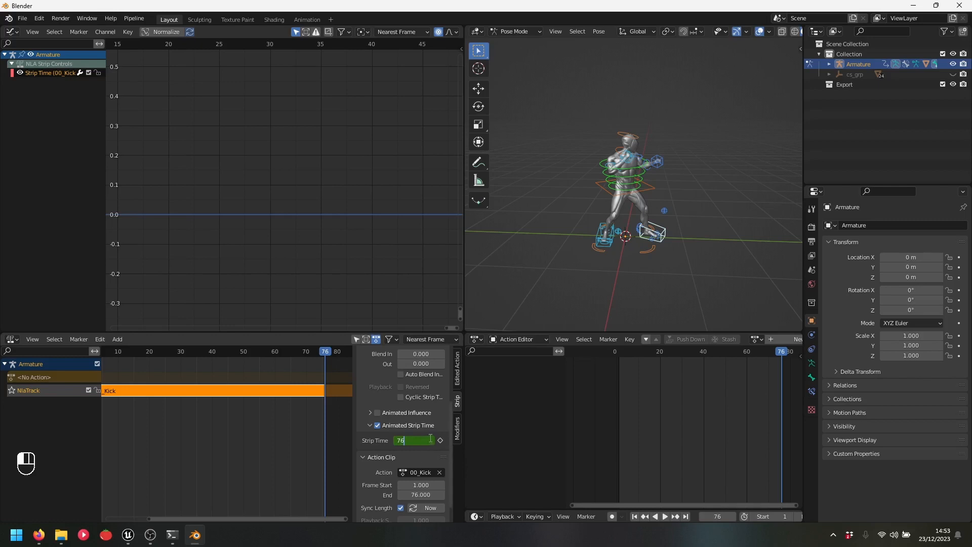
left_click(440, 441)
left_click(440, 441)
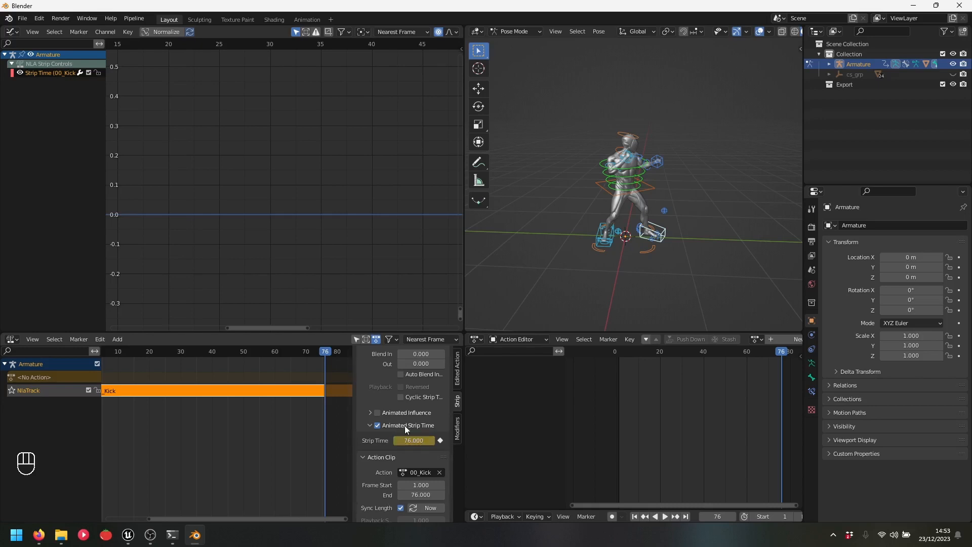
Select the Strip Time channel in the Graph Editor and frame its whole curve
left_click(54, 75)
left_click(50, 72)
key("Home")
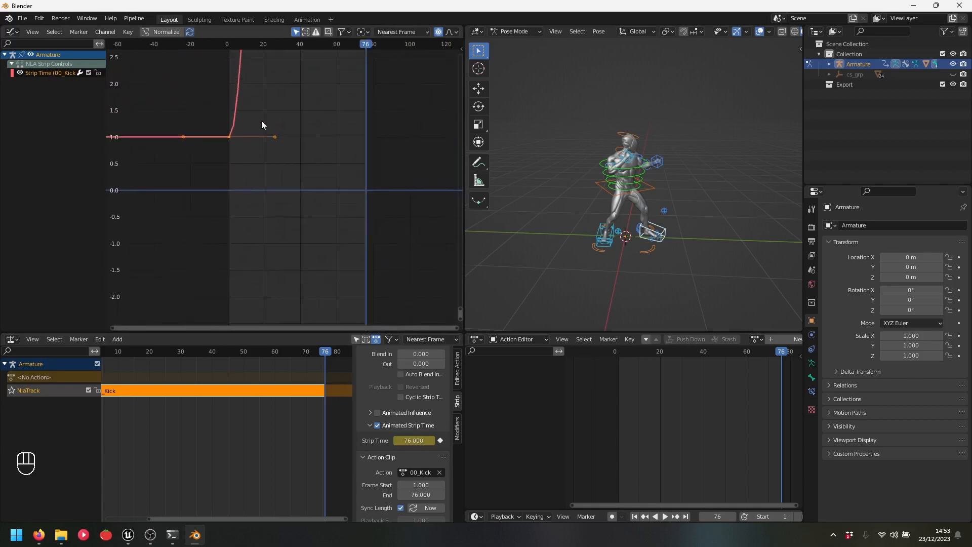
middle_click_drag(317, 123, 303, 190)
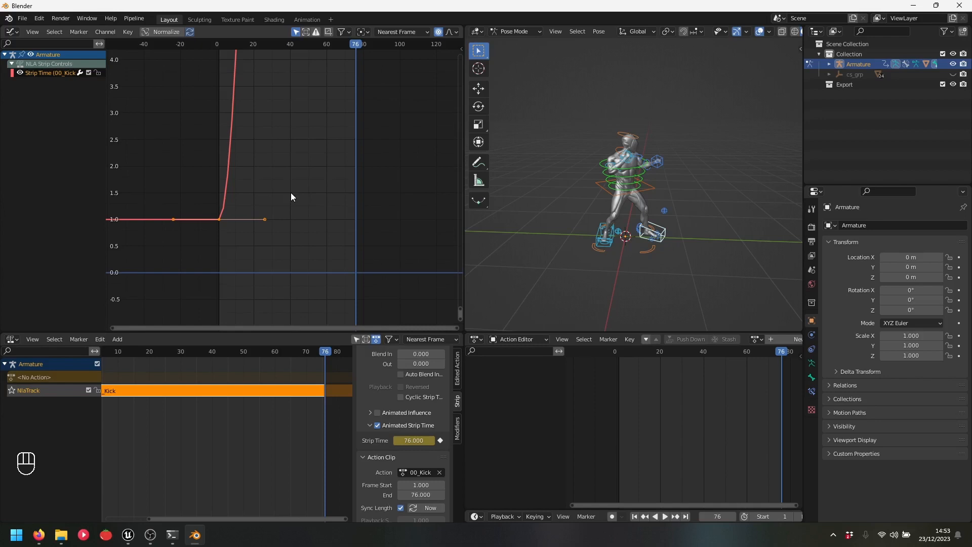
key("KP_Decimal")
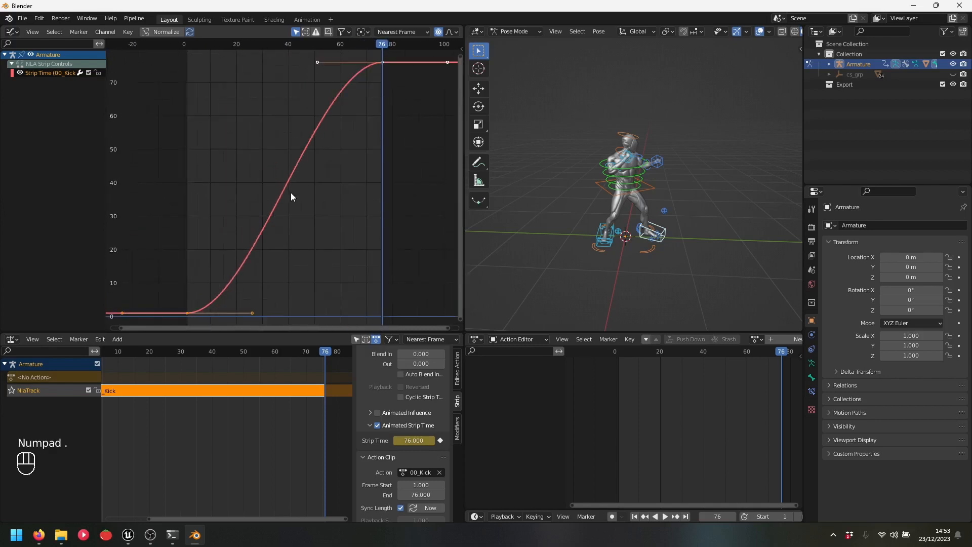
left_click_drag(192, 44, 215, 105)
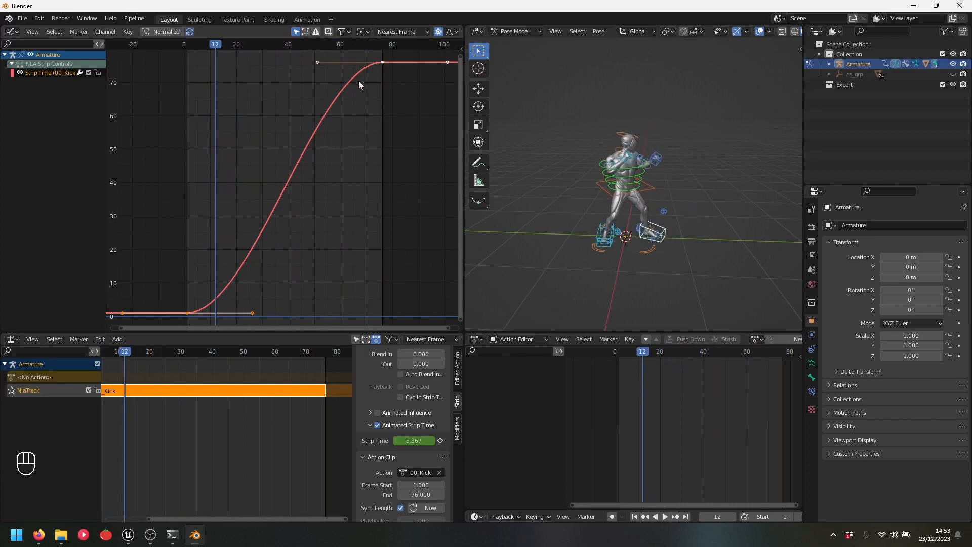
right_click(331, 158)
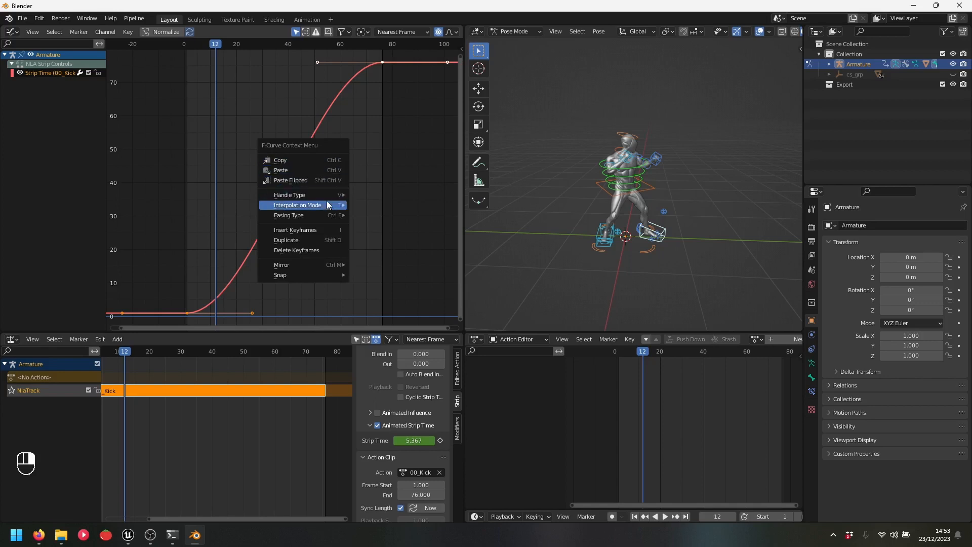
Switch the Strip Time curve to linear interpolation and return to frame 10
mouse_move(327, 202)
left_click(372, 232)
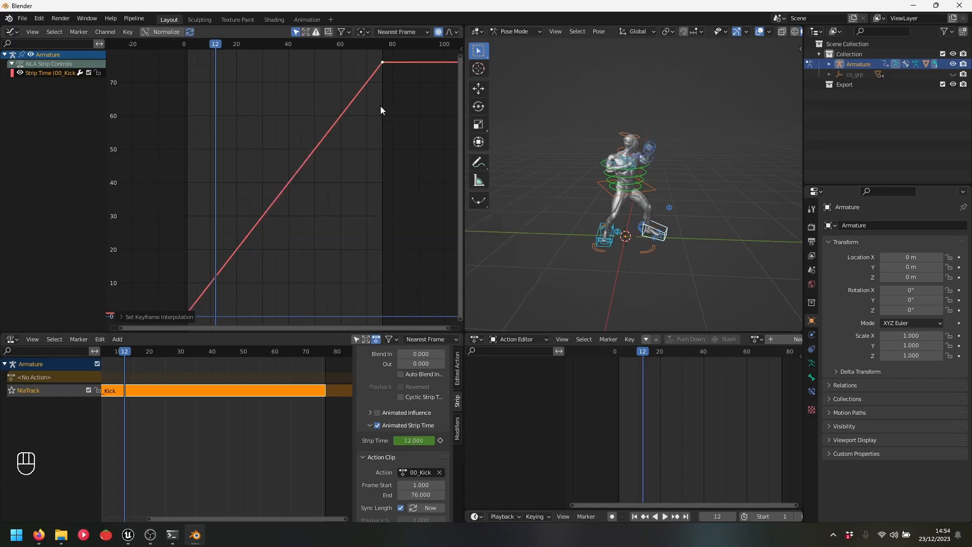
mouse_move(211, 44)
left_mouse_down()
mouse_move(188, 50)
mouse_move(292, 47)
mouse_move(211, 72)
mouse_move(208, 50)
left_mouse_up()
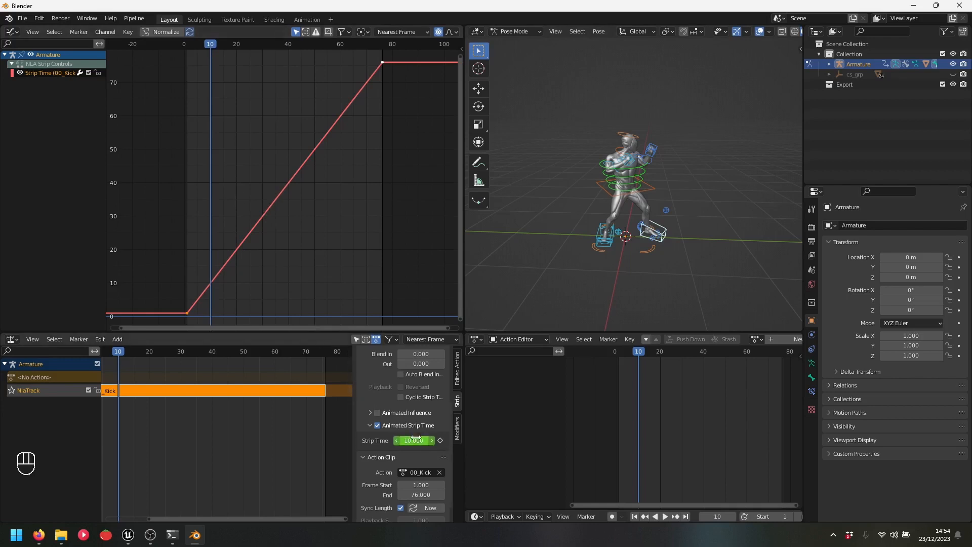
left_click_drag(119, 351, 180, 349)
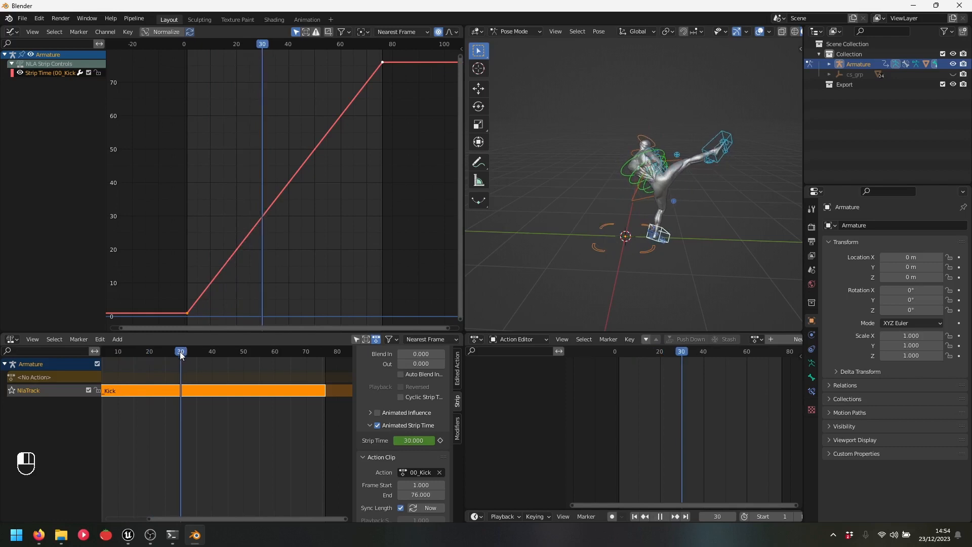
left_click_drag(182, 355, 120, 358)
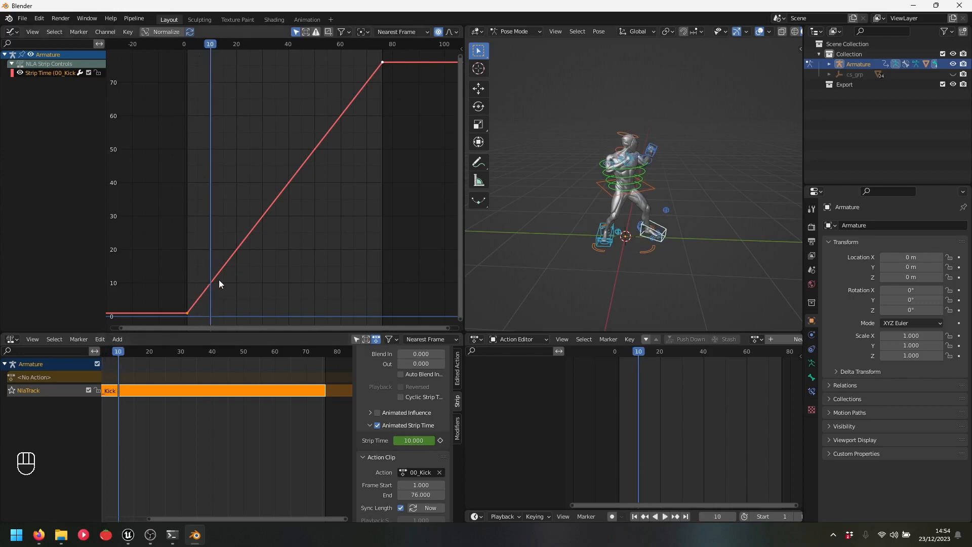
Keyframe a Strip Time of 30 at frame 10
left_click(415, 440)
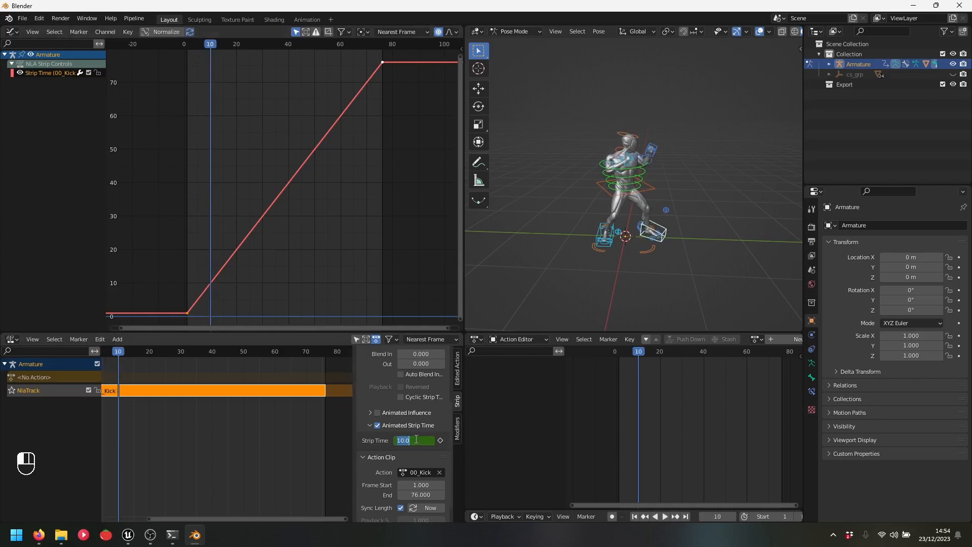
type("30")
key("Return")
left_click(440, 441)
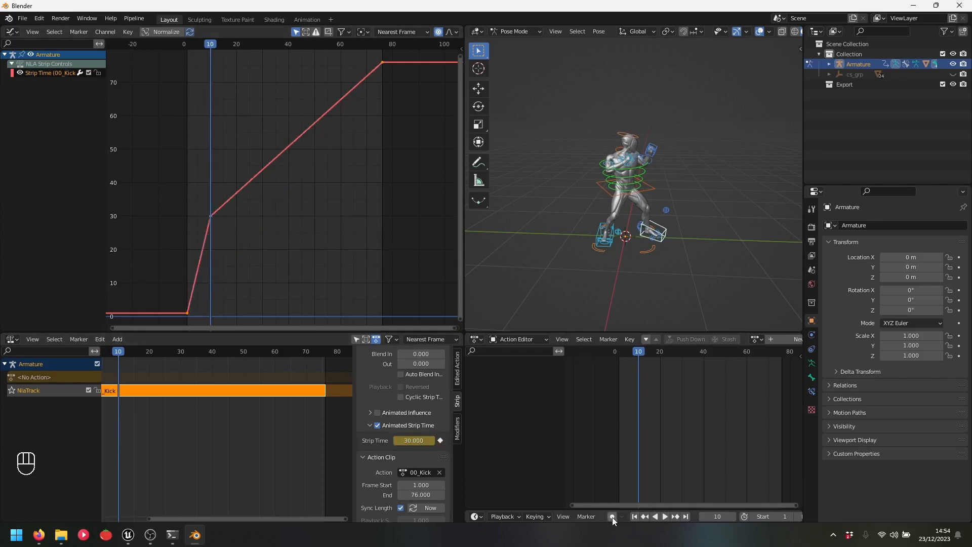
scroll(250, 151, "down", 1)
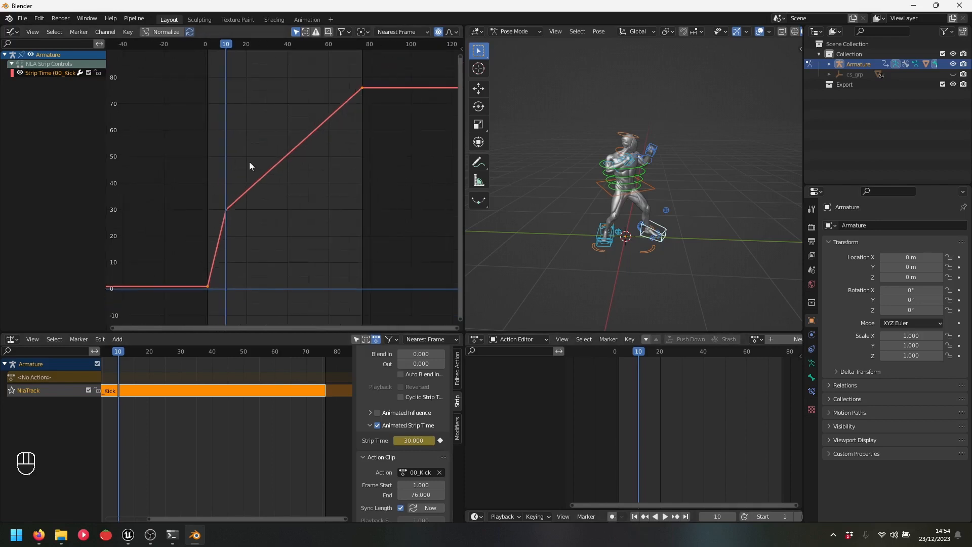
Set all Strip Time keys to Bezier interpolation and play the kick back
left_click_drag(224, 44, 259, 50)
left_click_drag(156, 68, 413, 303)
right_click(279, 185)
mouse_move(278, 185)
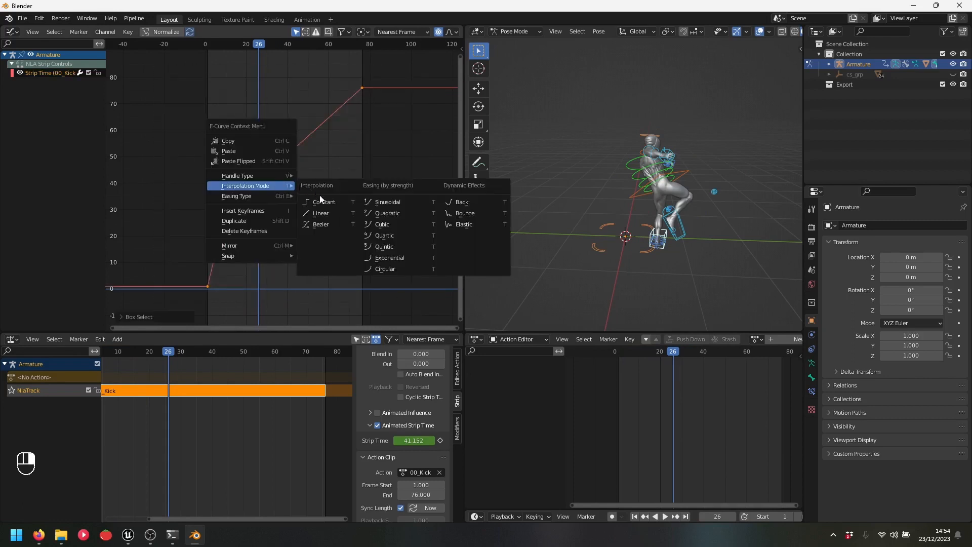
left_click(325, 225)
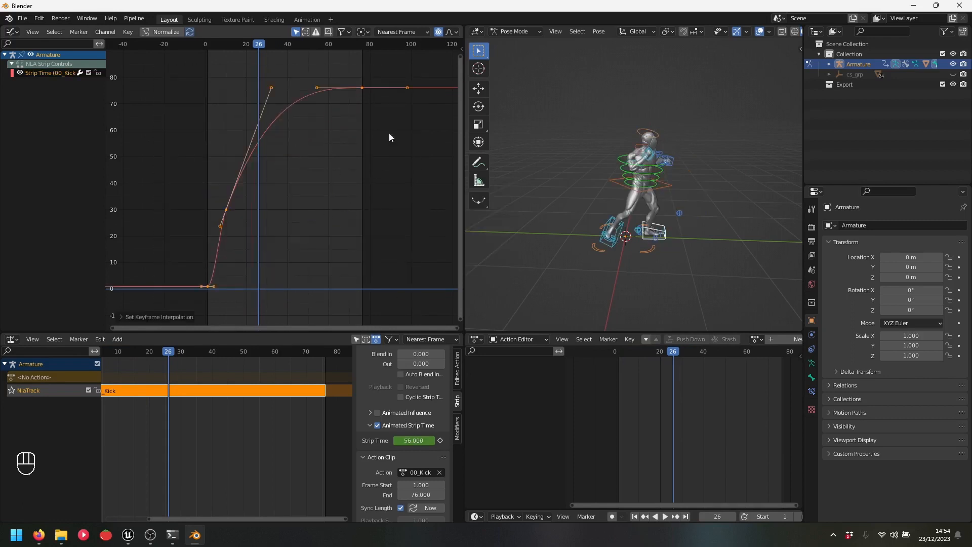
left_click_drag(252, 45, 207, 51)
key("space")
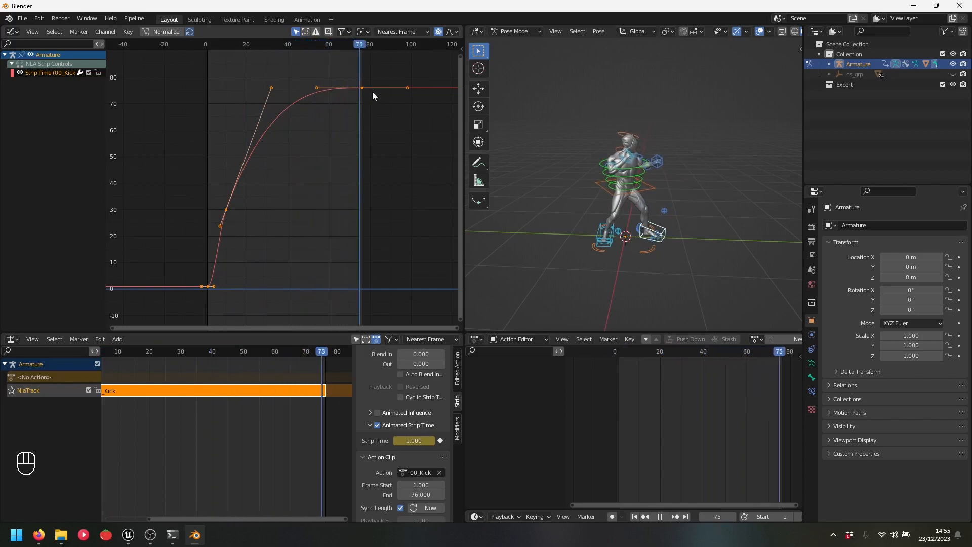
key("space")
Slide the middle Strip Time key along the time axis
scroll(245, 257, "up", 1)
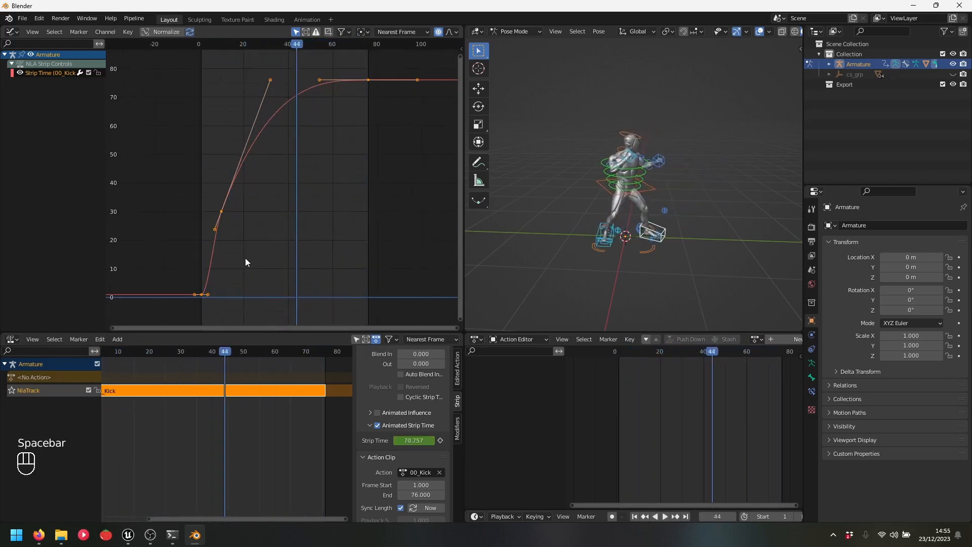
middle_click_drag(245, 258, 288, 246, "shift")
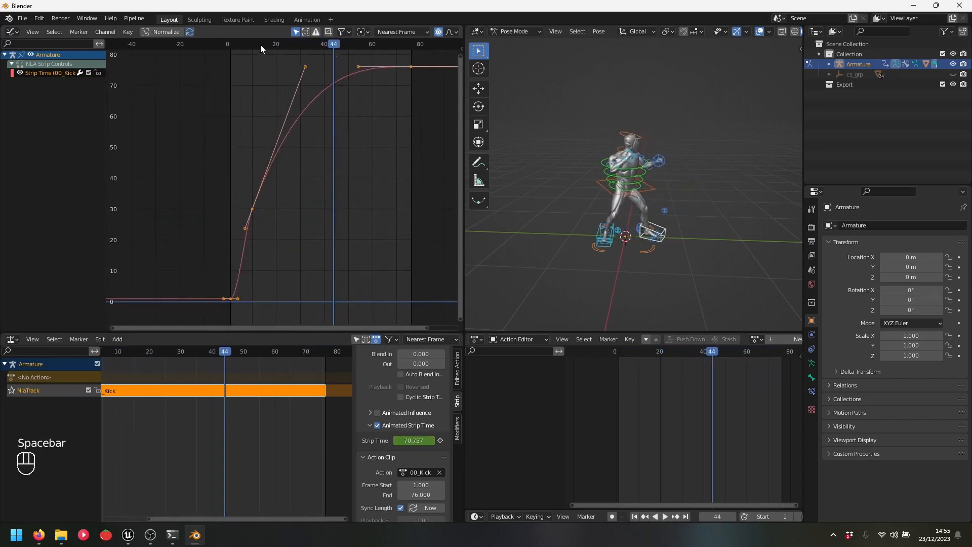
left_click_drag(256, 45, 264, 50)
left_click_drag(245, 199, 272, 227)
middle_click_drag(278, 217, 279, 227, "shift")
key("g")
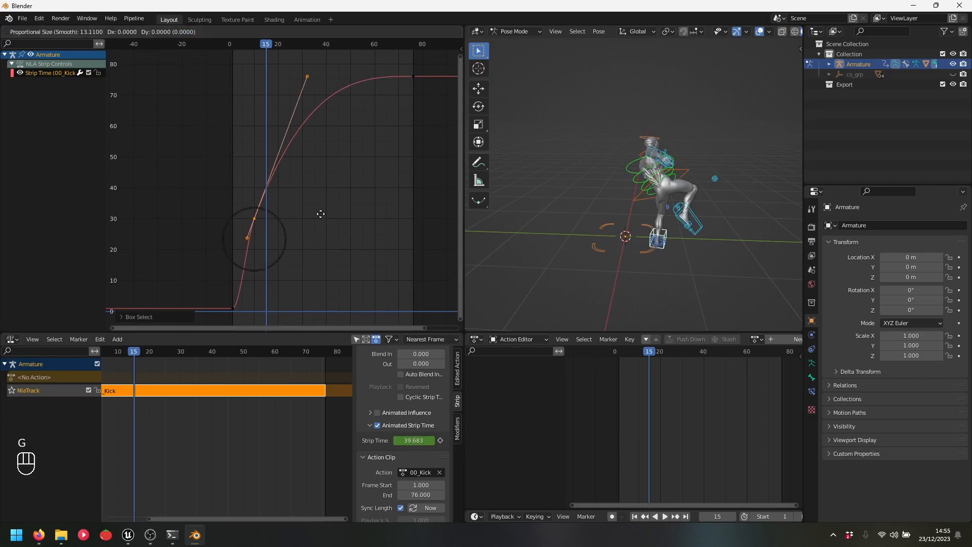
key("x")
left_click(333, 209)
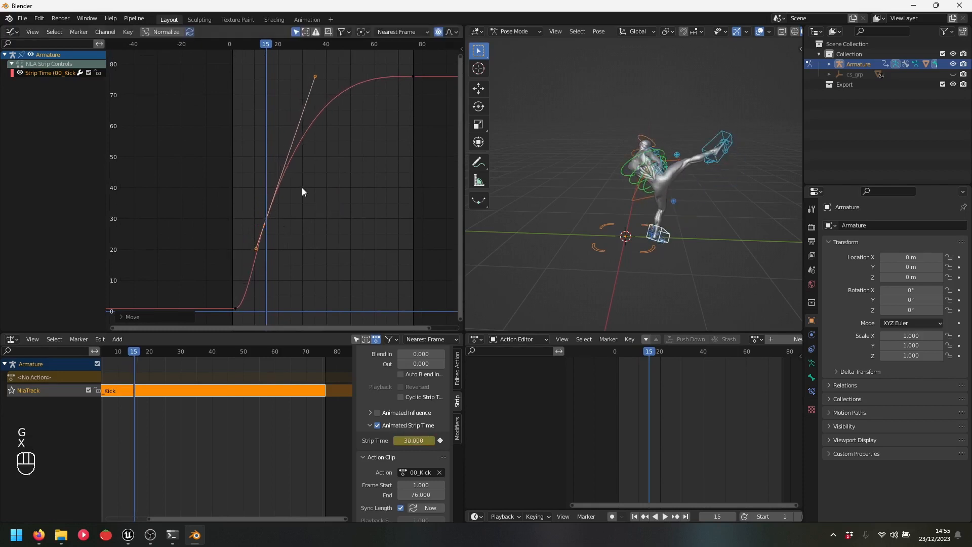
Turn off proportional editing and reshape the curve's top near the final key
scroll(339, 151, "down", 1)
left_click_drag(394, 69, 416, 98)
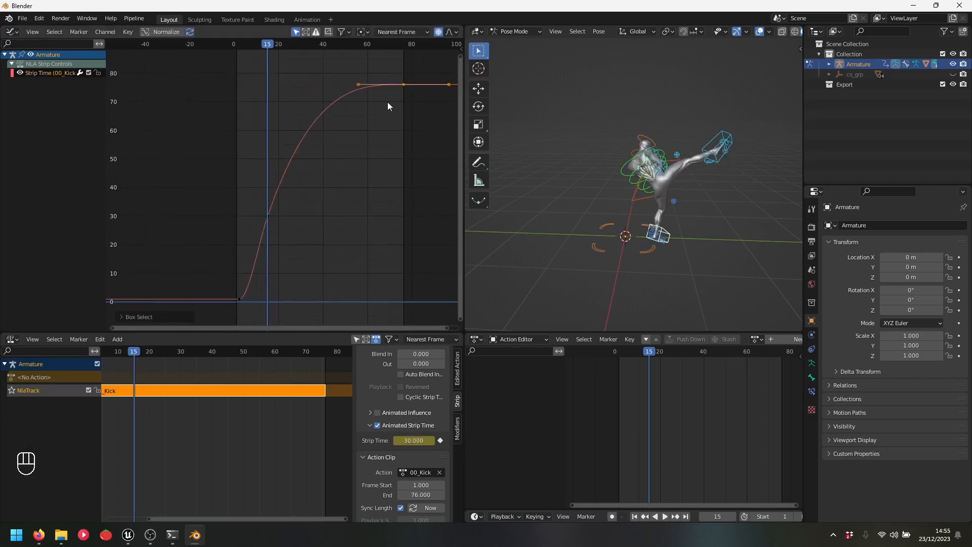
left_click_drag(357, 84, 356, 101)
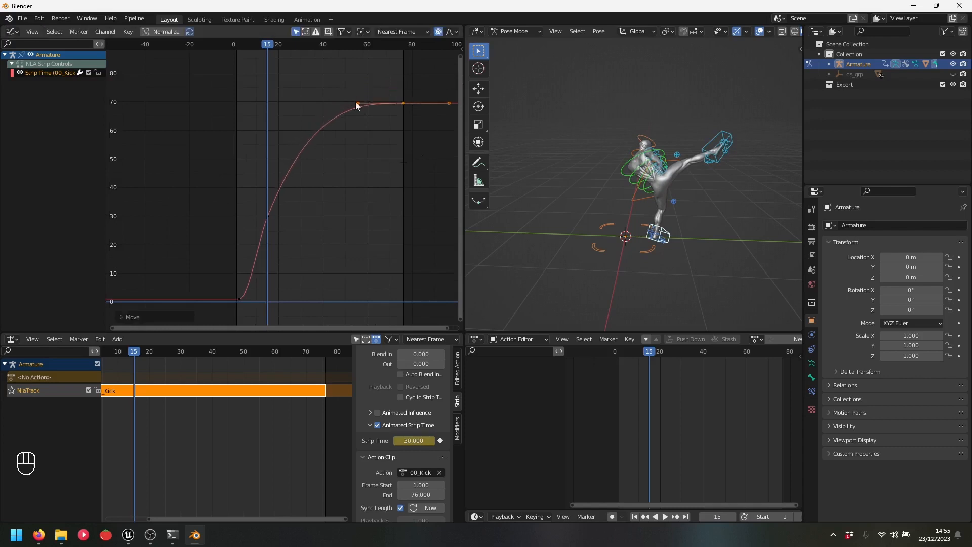
key("ctrl+z")
key("ctrl+z")
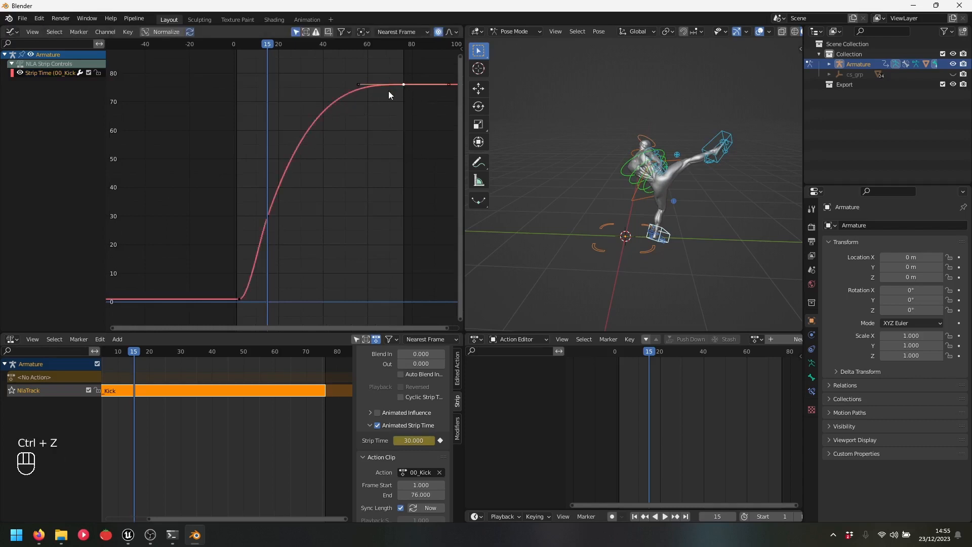
key("g")
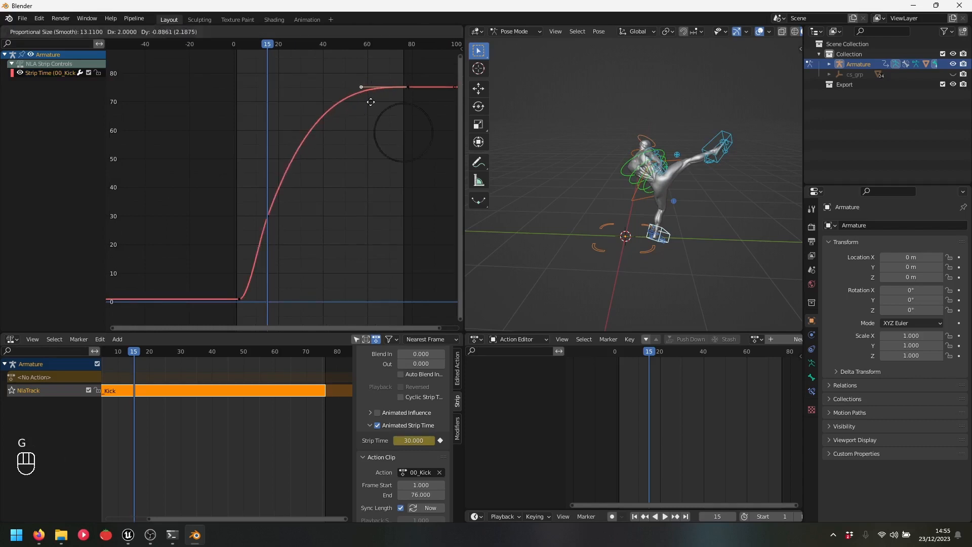
right_click(373, 104)
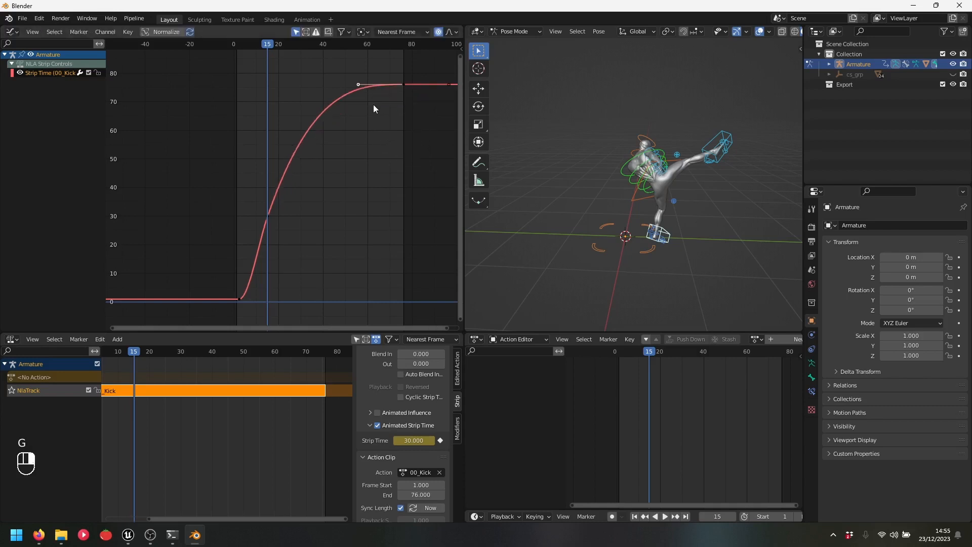
left_click(439, 31)
key("g")
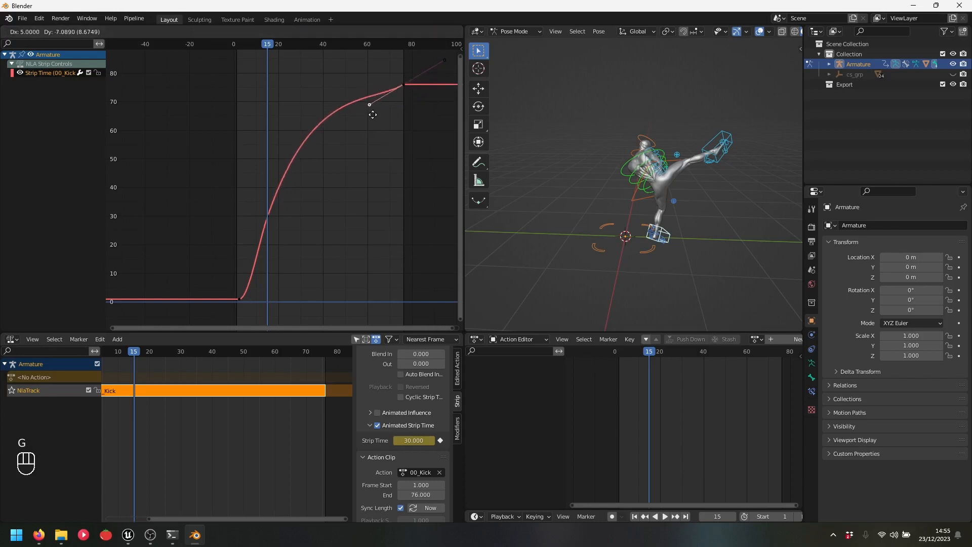
left_click(372, 114)
Adjust the middle key's handles to straighten the rising curve, then play the kick
left_click_drag(253, 203, 280, 227)
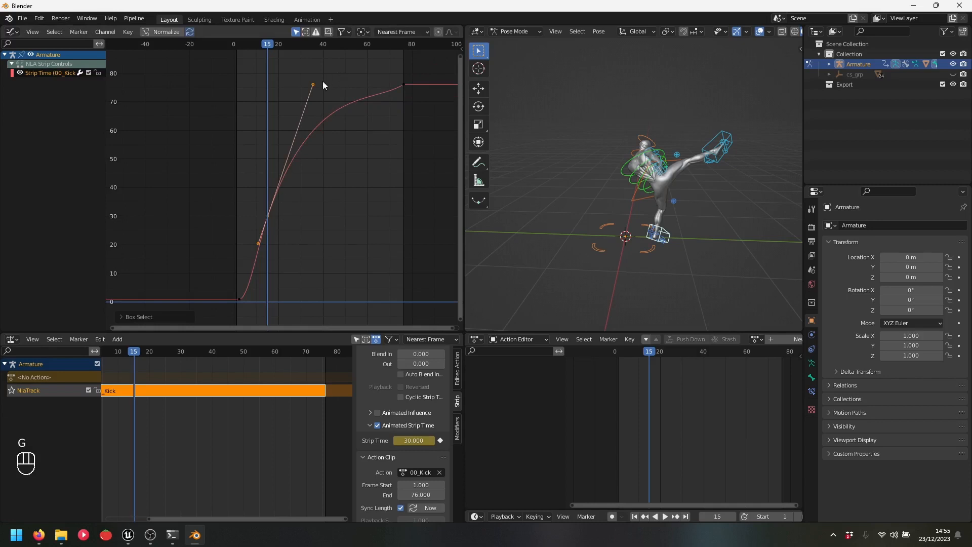
left_click_drag(314, 84, 309, 165)
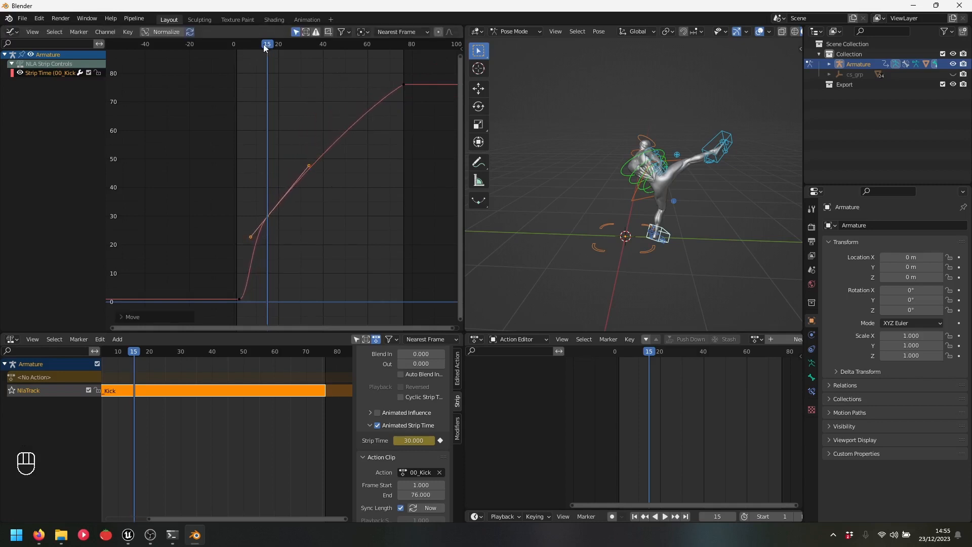
left_click_drag(263, 44, 239, 51)
left_click_drag(247, 321, 242, 280)
left_click_drag(266, 193, 289, 218)
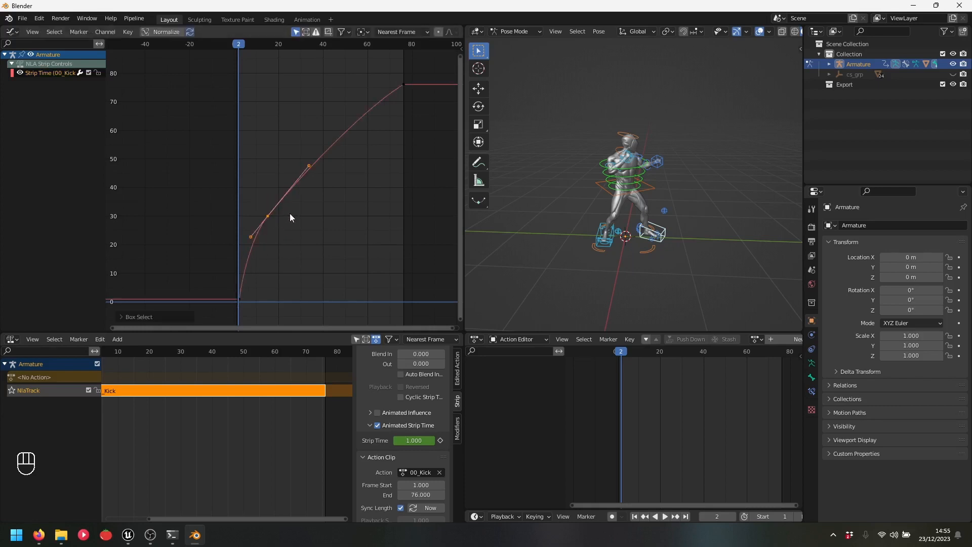
mouse_move(309, 166)
left_mouse_down()
mouse_move(296, 169)
mouse_move(303, 176)
left_mouse_up()
key("space")
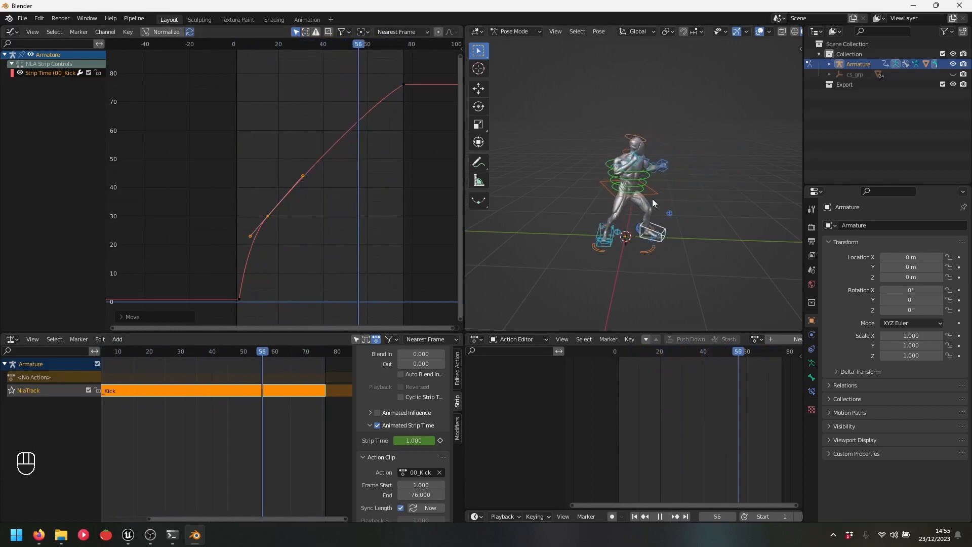
Move the final Strip Time key (value 76) to frame 50
key("space")
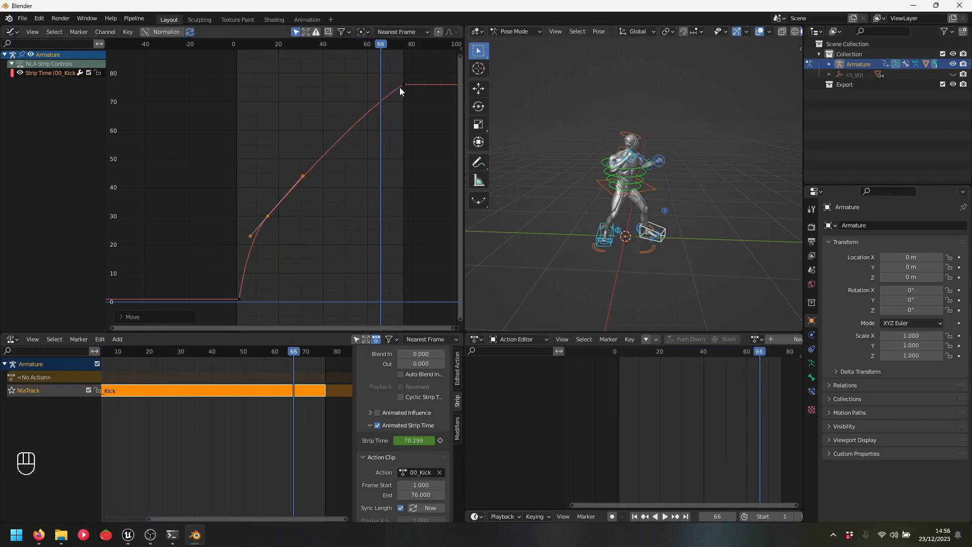
left_click_drag(393, 74, 411, 91)
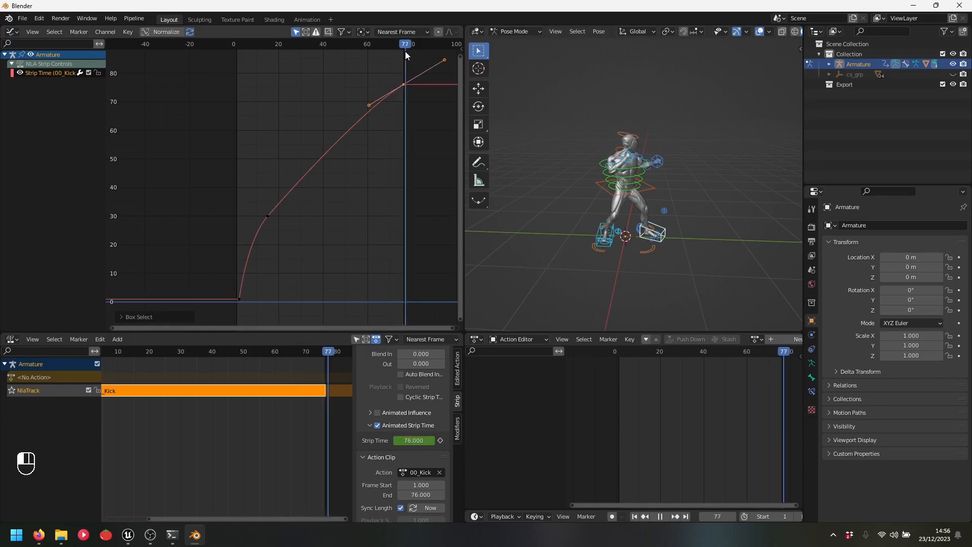
left_click_drag(404, 53, 344, 62)
key("space")
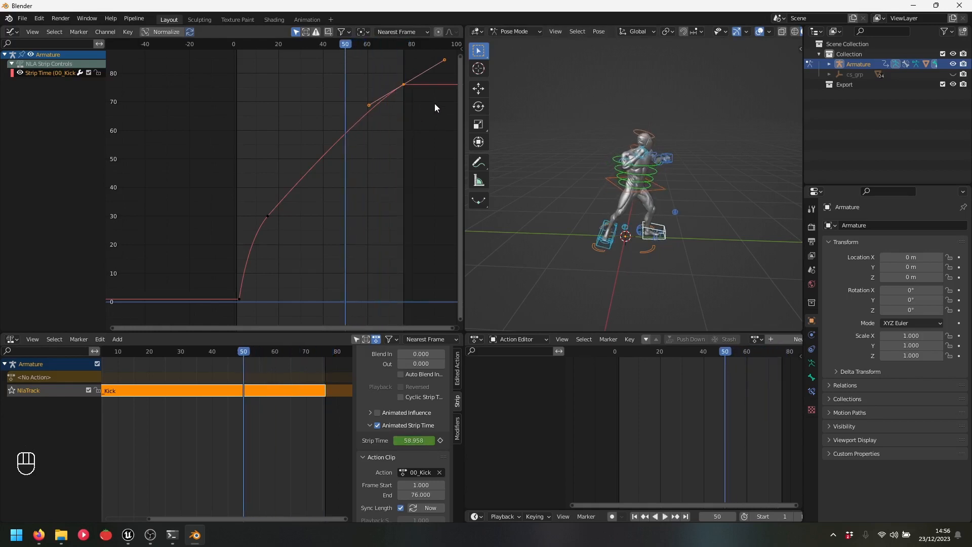
key("g")
key("x")
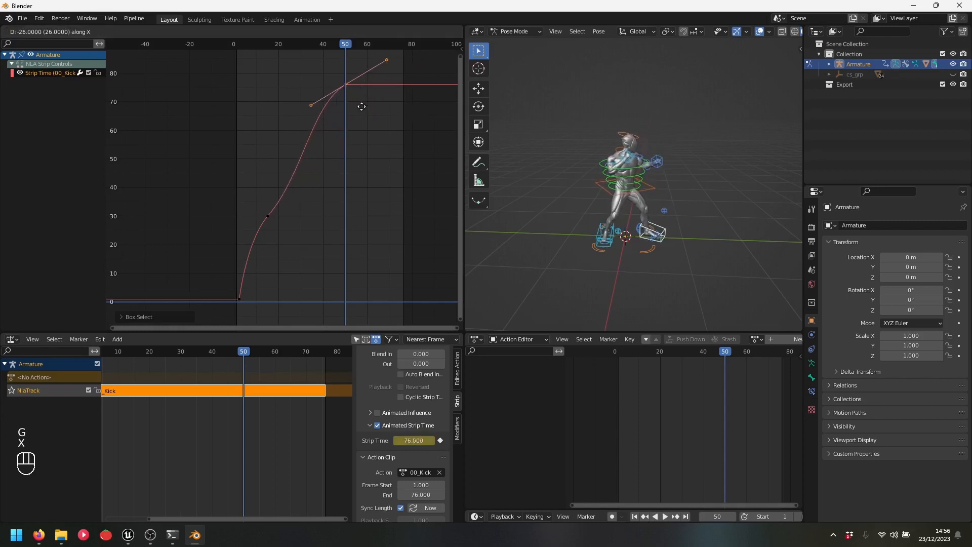
left_click(362, 106)
Tweak handles to straighten the slope into frame 50, then replay and check the hold
left_click_drag(310, 106, 326, 112)
left_click_drag(273, 234, 261, 208)
left_click_drag(303, 176, 292, 171)
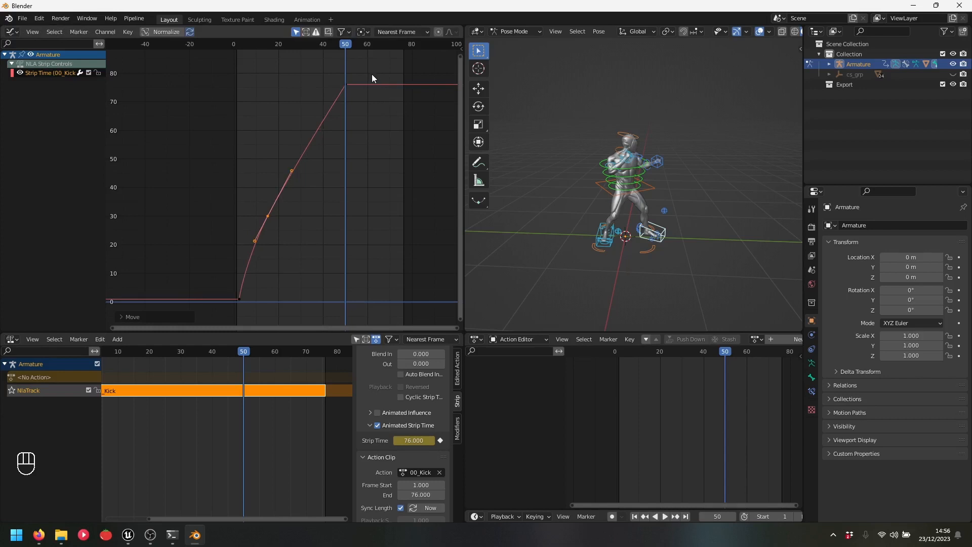
key("space")
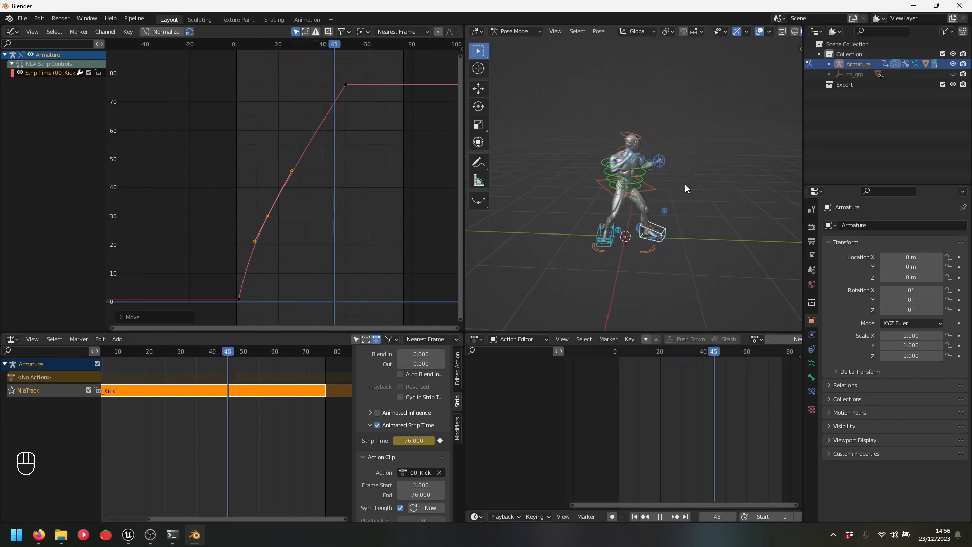
key("space")
left_click(345, 47)
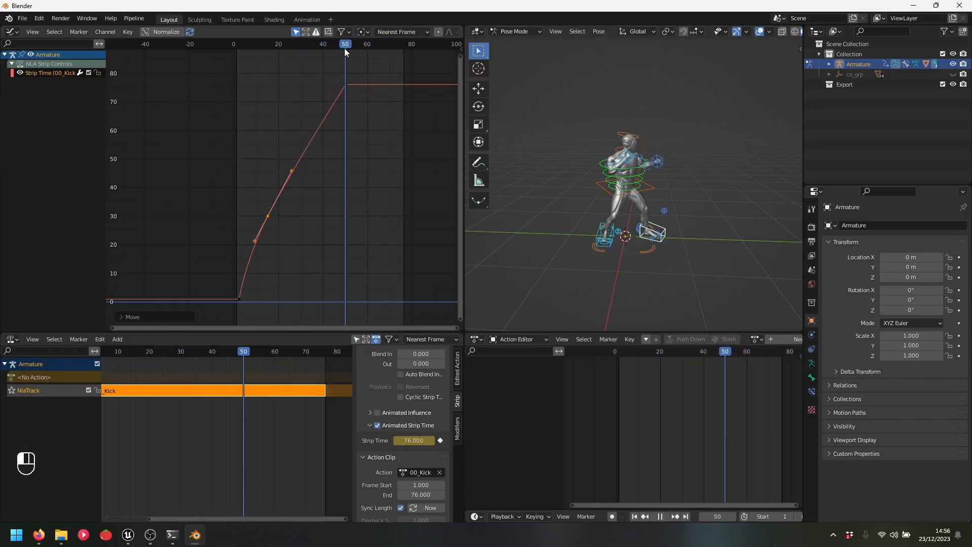
mouse_move(345, 47)
left_mouse_down()
mouse_move(369, 50)
mouse_move(370, 62)
mouse_move(402, 56)
mouse_move(345, 56)
left_mouse_up()
Set the Kick strip's end frame to 50 in the NLA sidebar
scroll(409, 420, "up", 5)
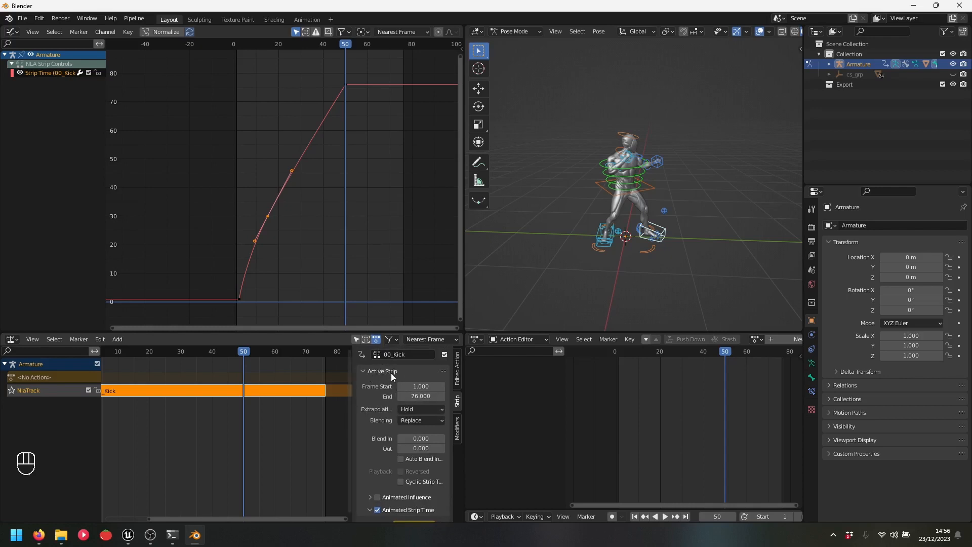
left_click(423, 396)
type("5")
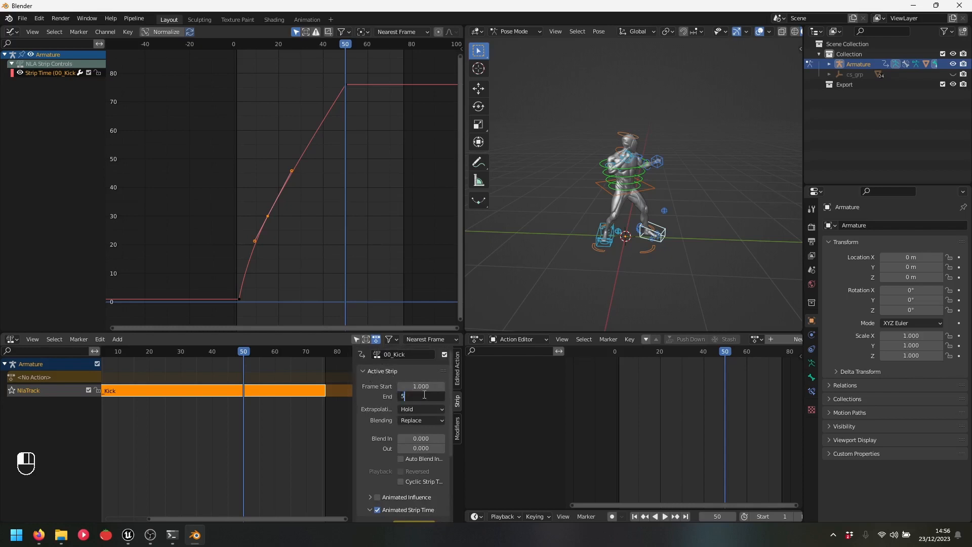
type("0")
key("Return")
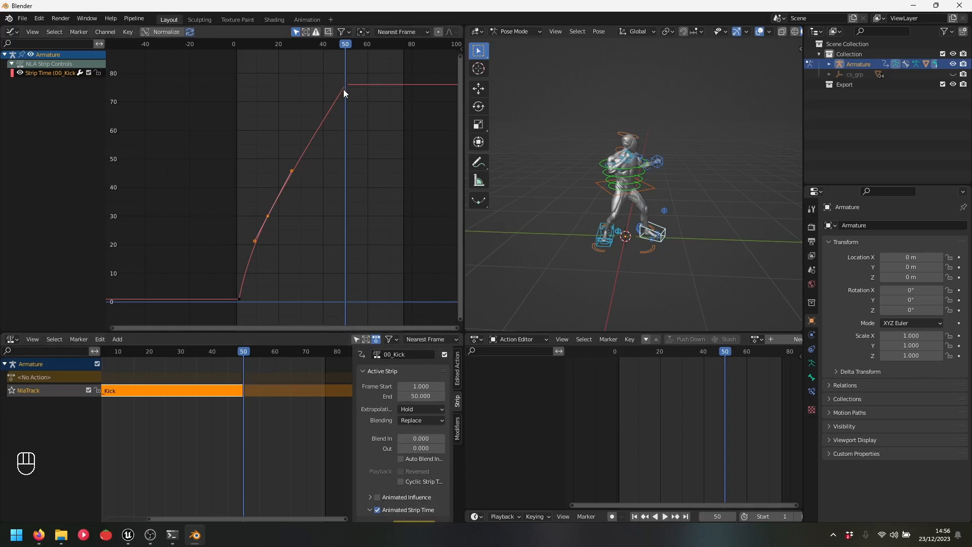
key("space")
key("space")
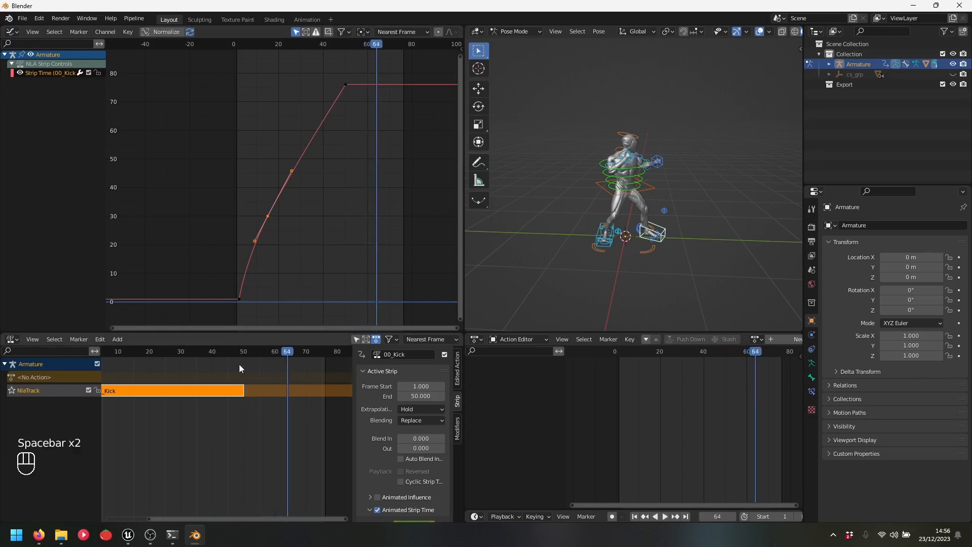
left_click_drag(258, 354, 245, 352)
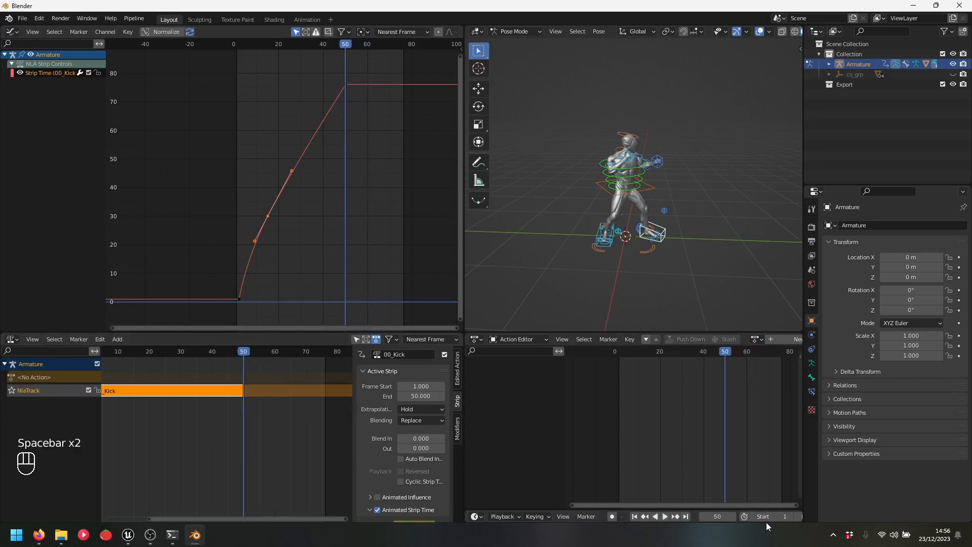
Set the scene's end frame to 50 and play the shortened kick
scroll(762, 517, "down", 2)
left_click(778, 517)
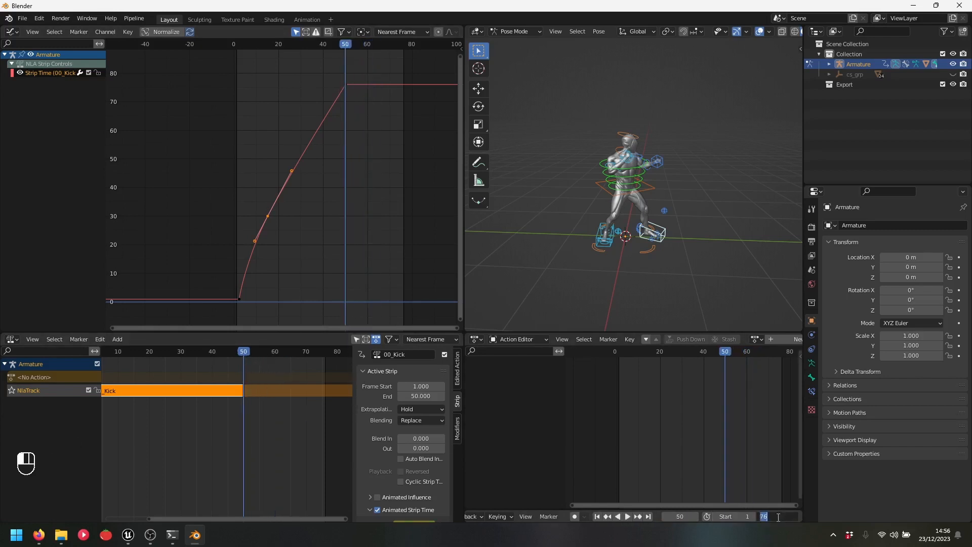
type("50")
key("Return")
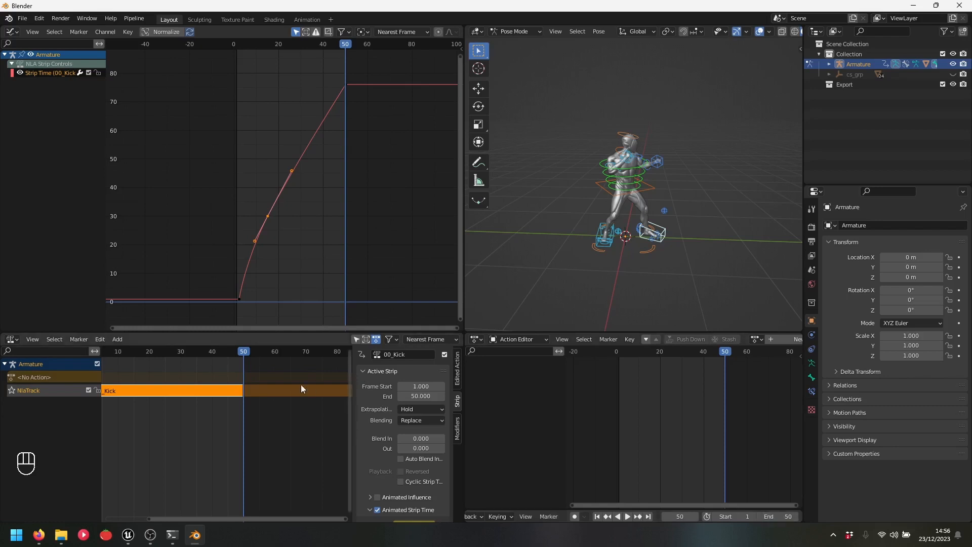
left_click(284, 420)
key("space")
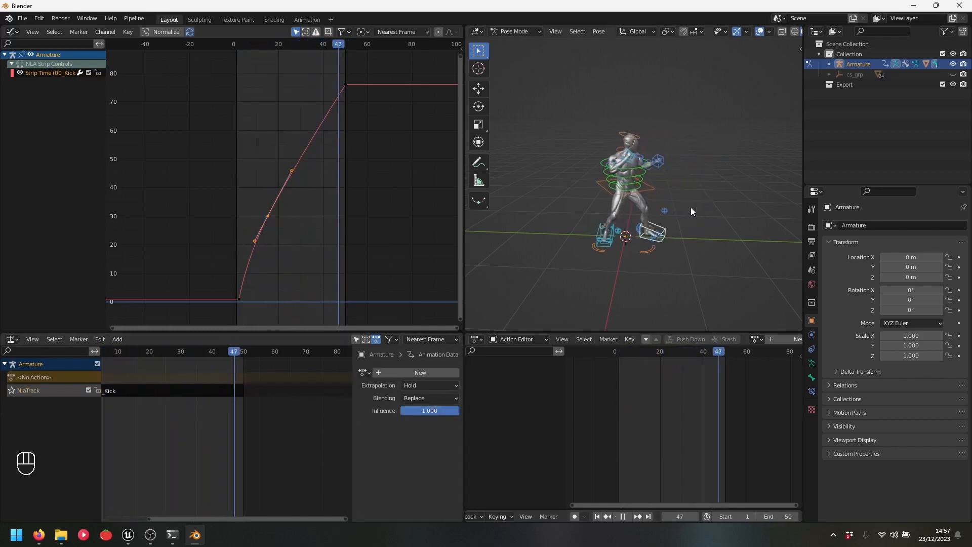
Select the 00_Kick strip and remove the 00_ prefix from its Active Strip name
key("space")
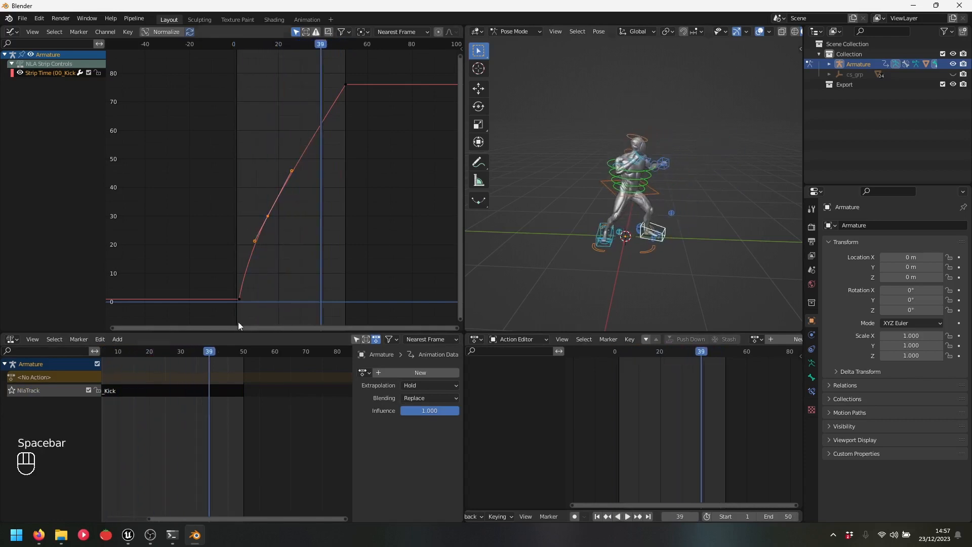
left_click(64, 391)
left_click_drag(236, 518, 154, 522)
left_click(268, 390)
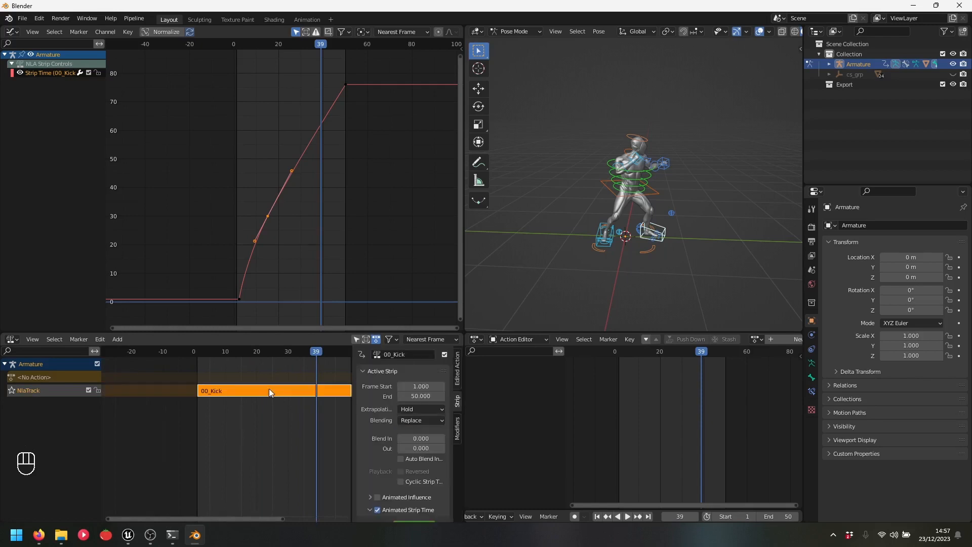
left_click_drag(238, 519, 281, 512)
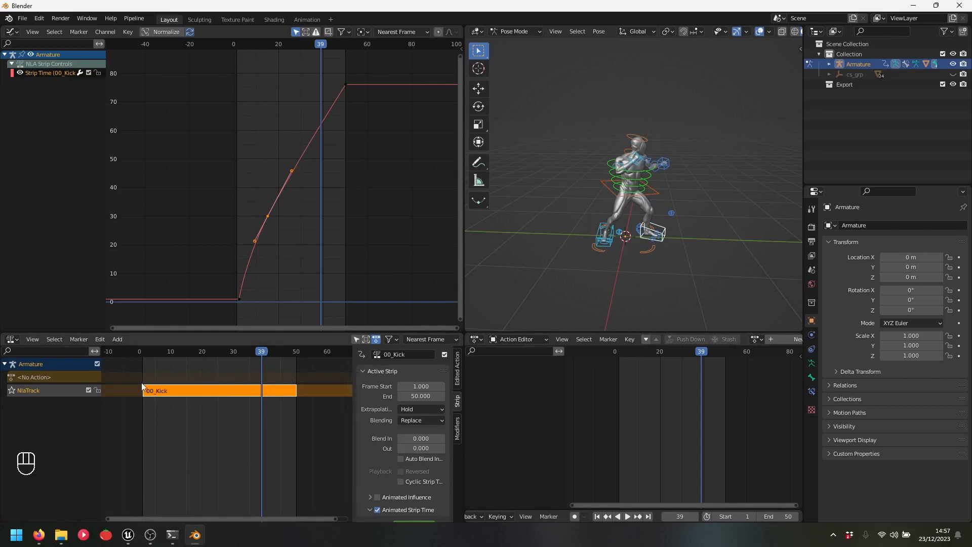
left_click(392, 355)
key("BackSpace")
key("BackSpace")
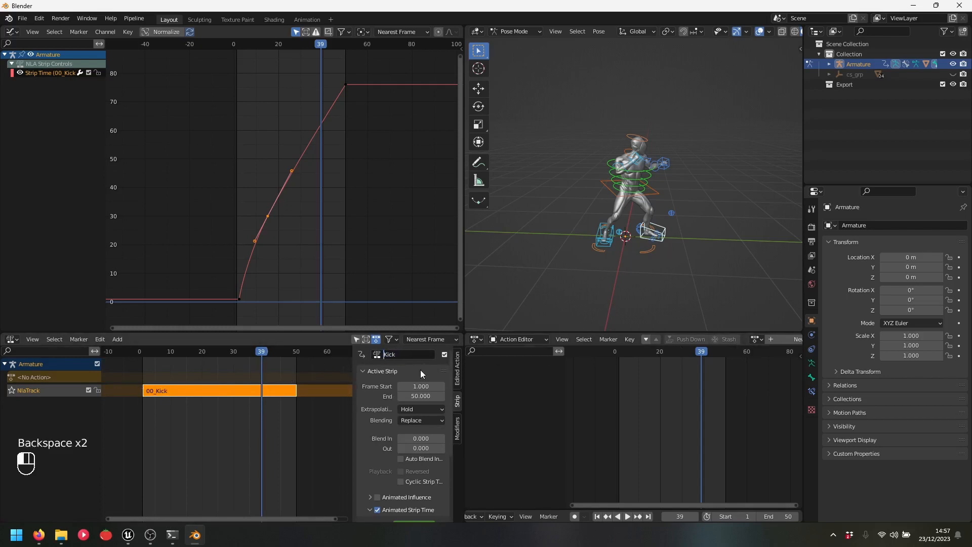
key("Return")
scroll(420, 373, "down", 5)
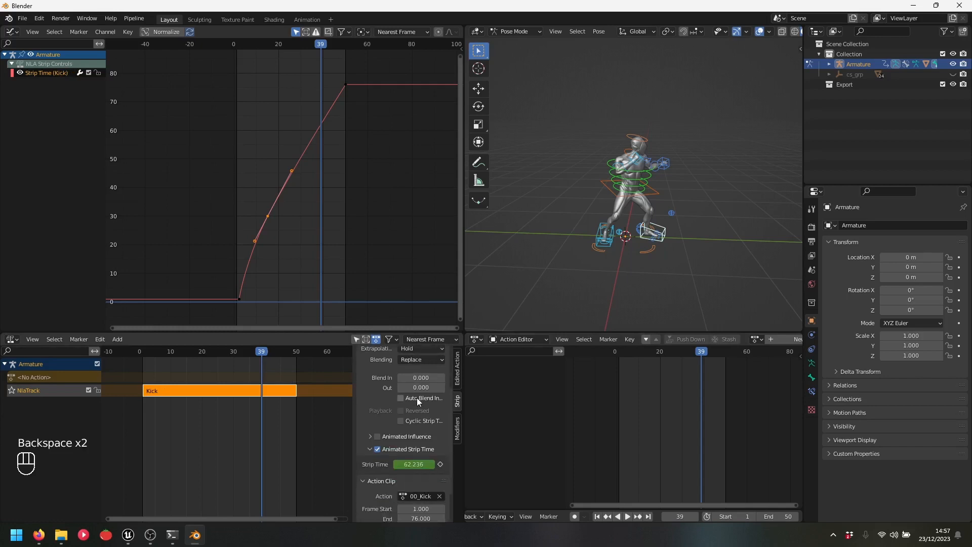
scroll(414, 449, "up", 5)
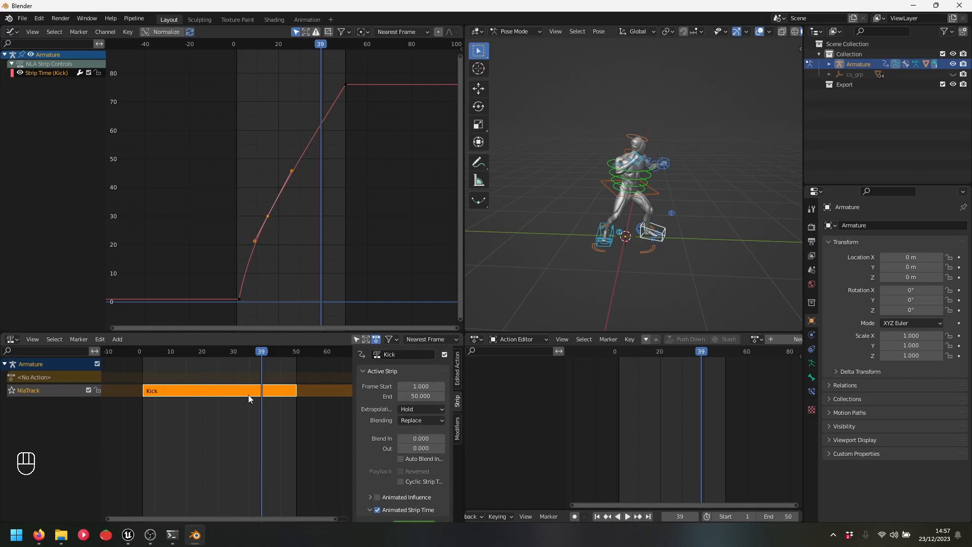
left_click(61, 375)
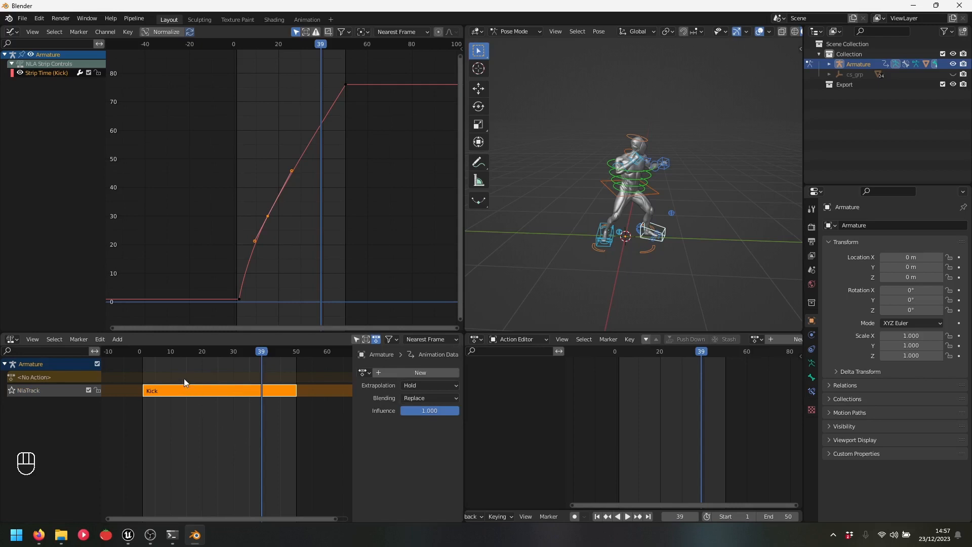
Assign the 00_Idle action, push it down to a new track, and rename the strip Idle
left_click(756, 339)
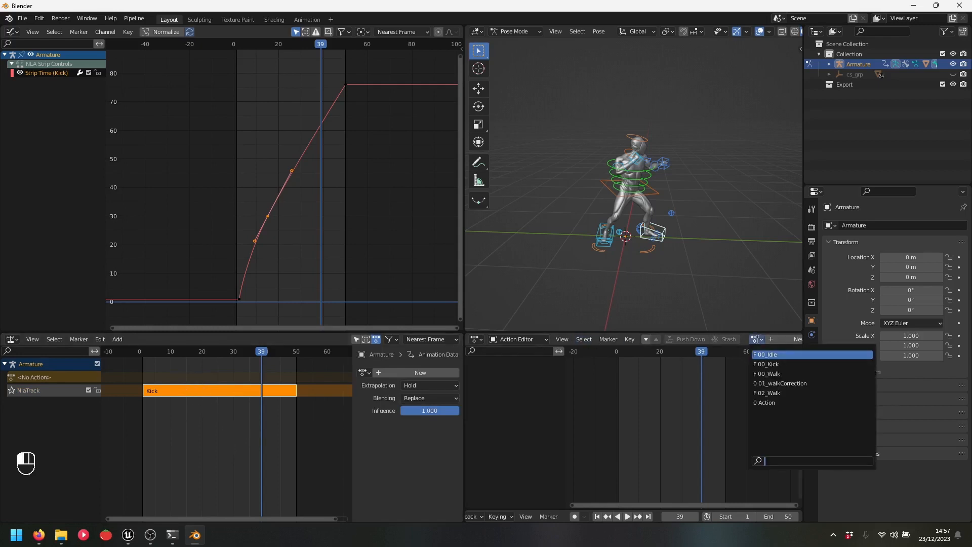
left_click(787, 354)
left_click(95, 375)
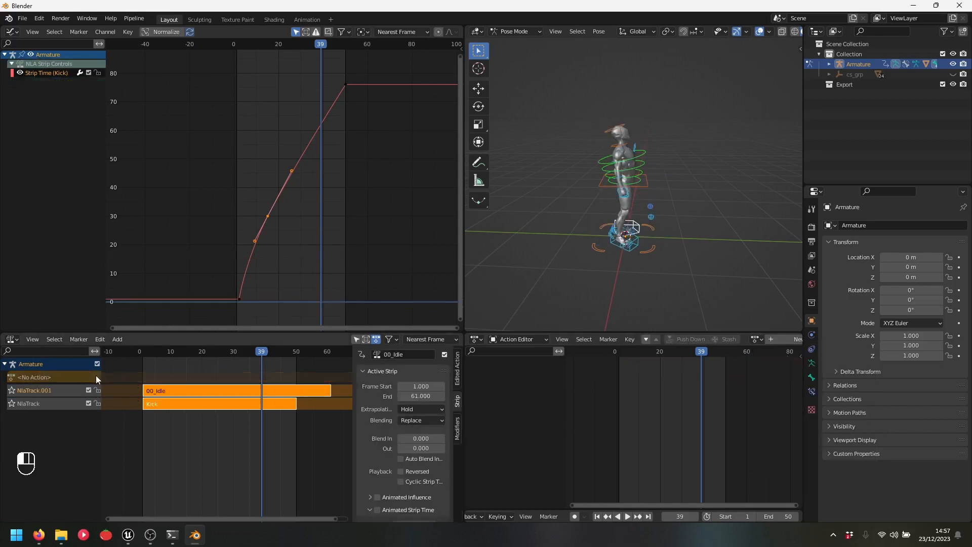
left_click(165, 391)
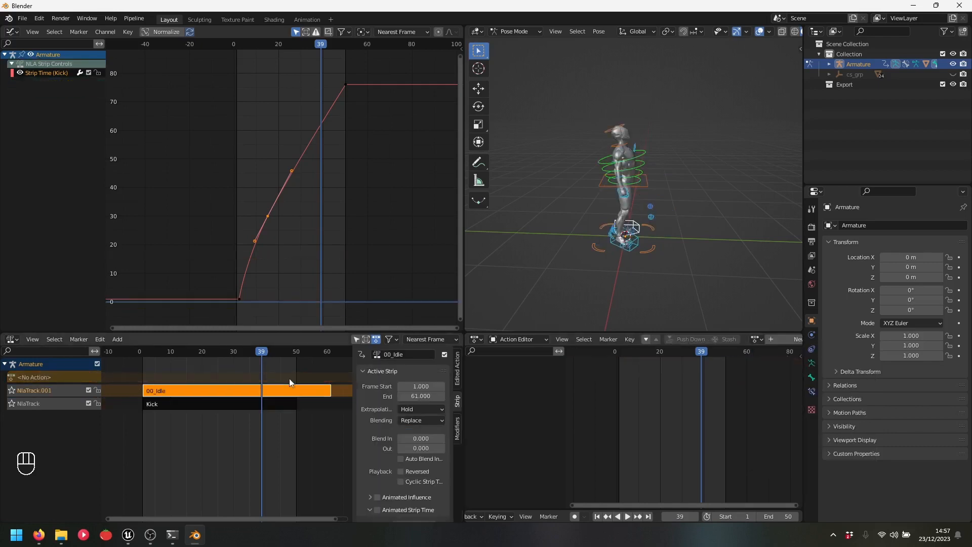
double_click(398, 355)
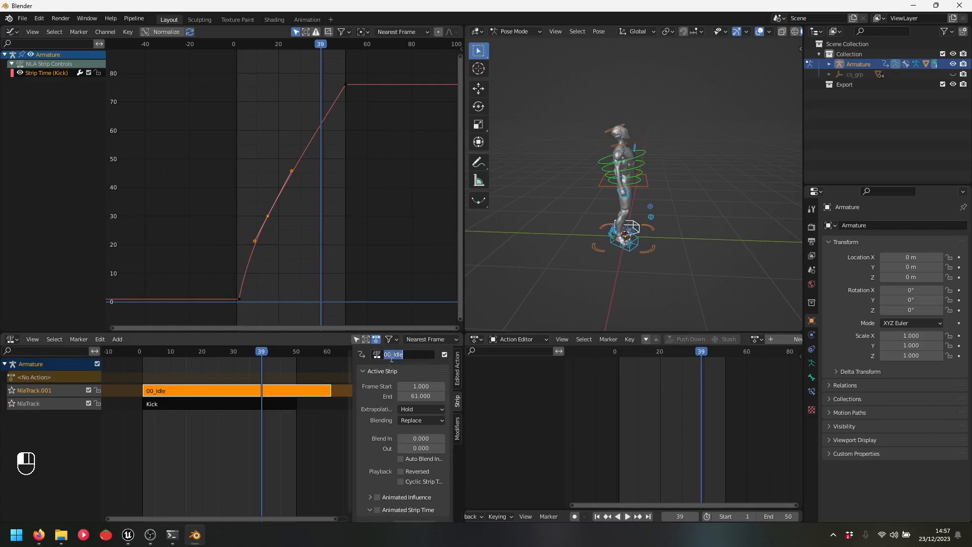
left_click(397, 355)
key("BackSpace")
key("BackSpace")
key("BackSpace")
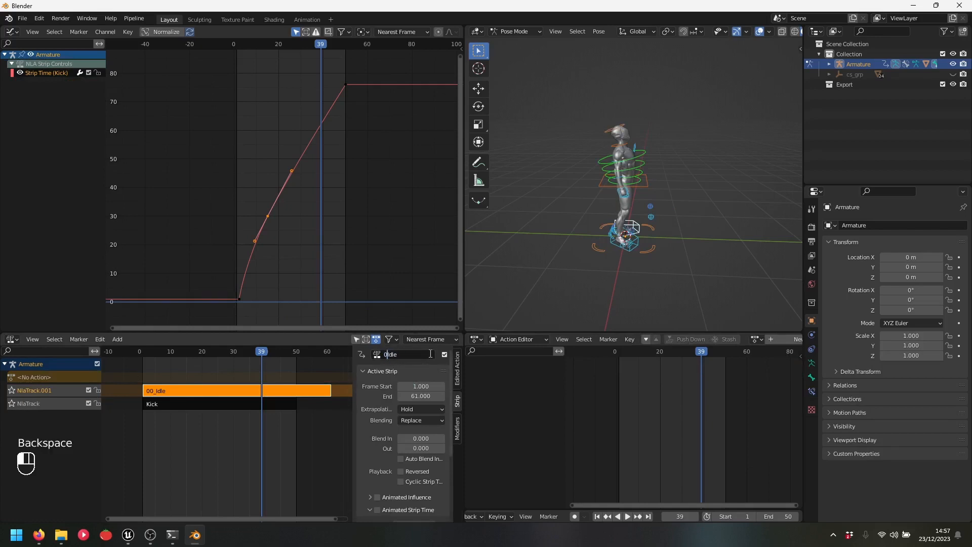
key("Return")
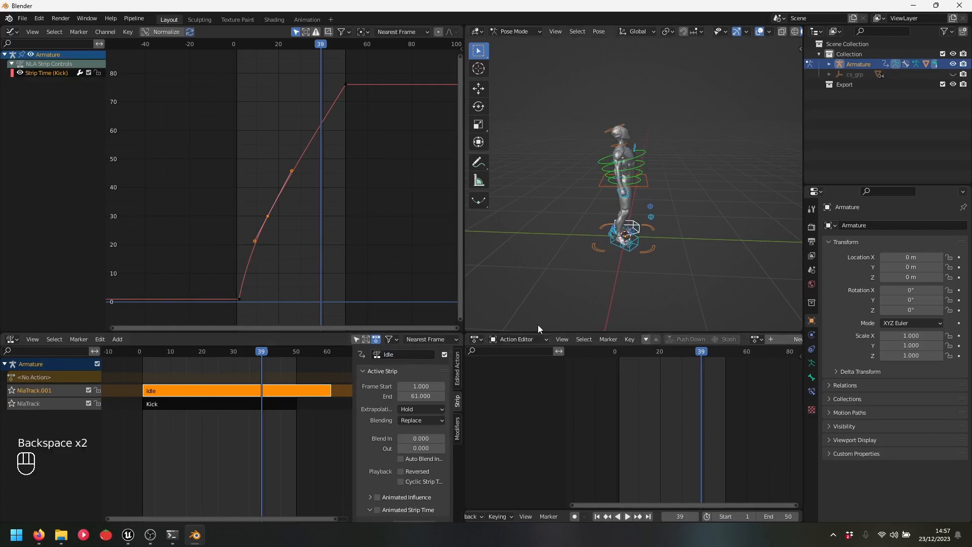
Assign 00_Walk, push it down, rename the strip Walk, and select all three strips
left_click(757, 339)
left_click(784, 373)
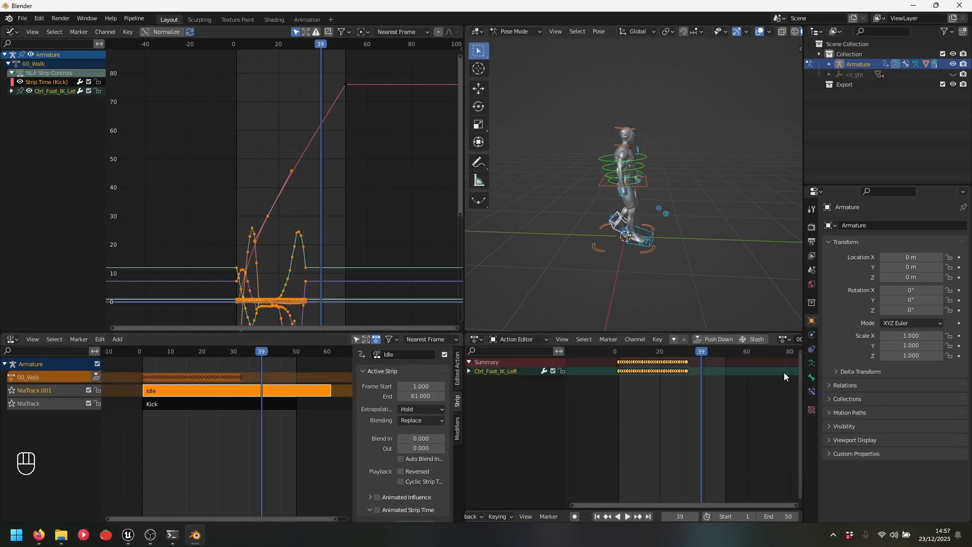
left_click(168, 375)
left_click(96, 376)
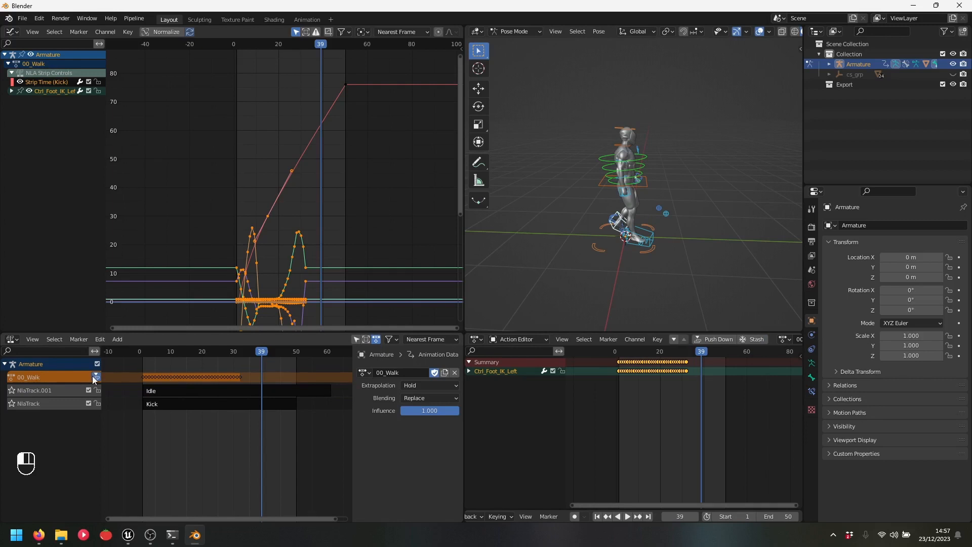
left_click(175, 391)
left_click(396, 355)
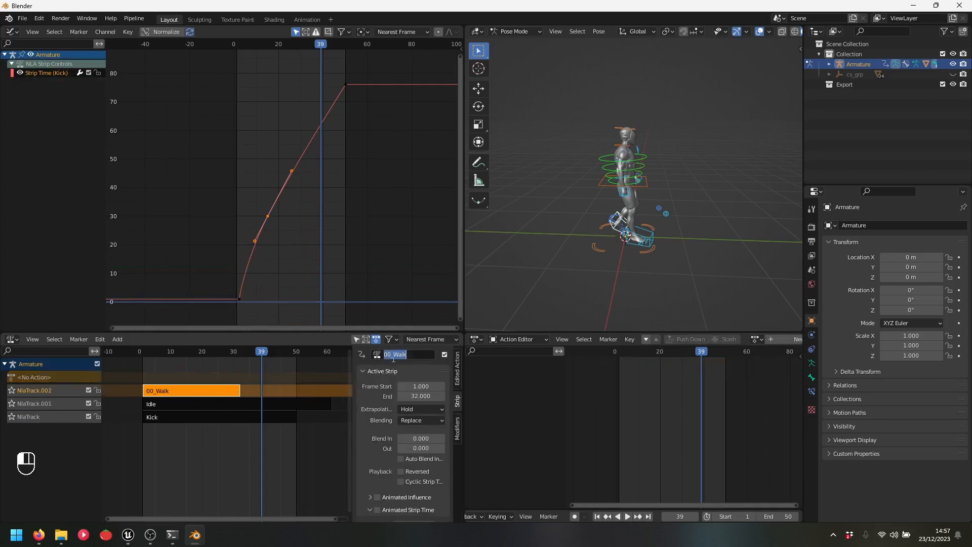
left_click(395, 355)
key("BackSpace")
key("BackSpace")
key("BackSpace")
left_click(408, 361)
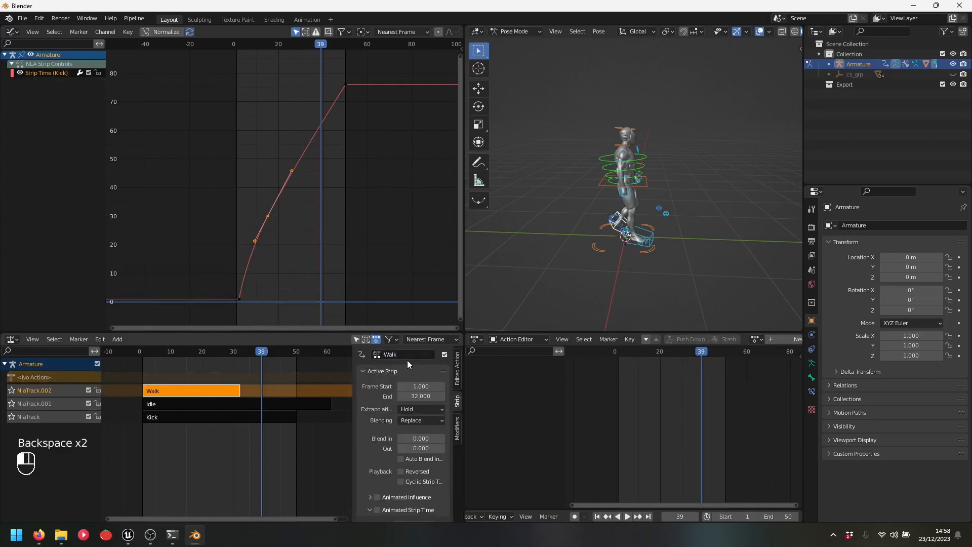
left_click_drag(204, 436, 162, 380)
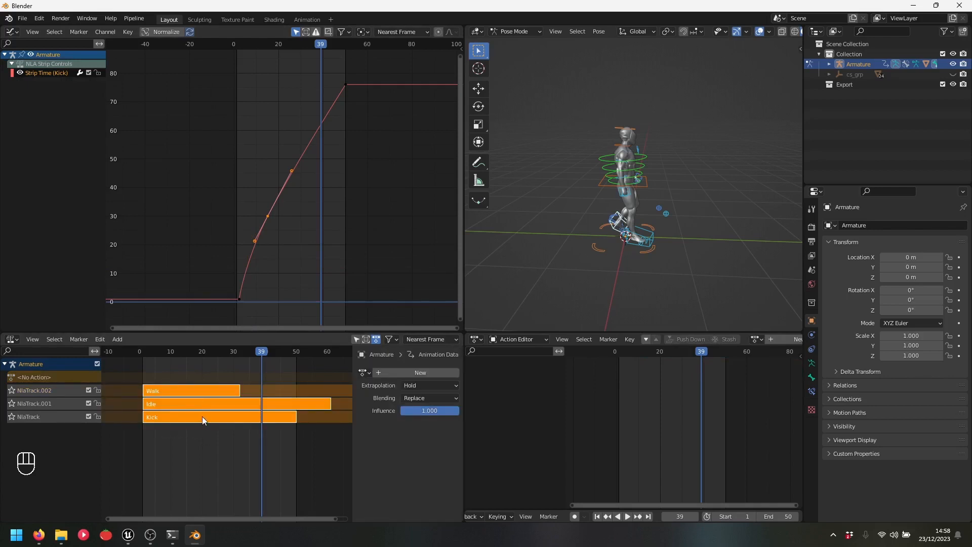
Move the NLA playhead back to frame 12 and switch to the Unreal Editor window
left_click_drag(201, 355, 178, 354)
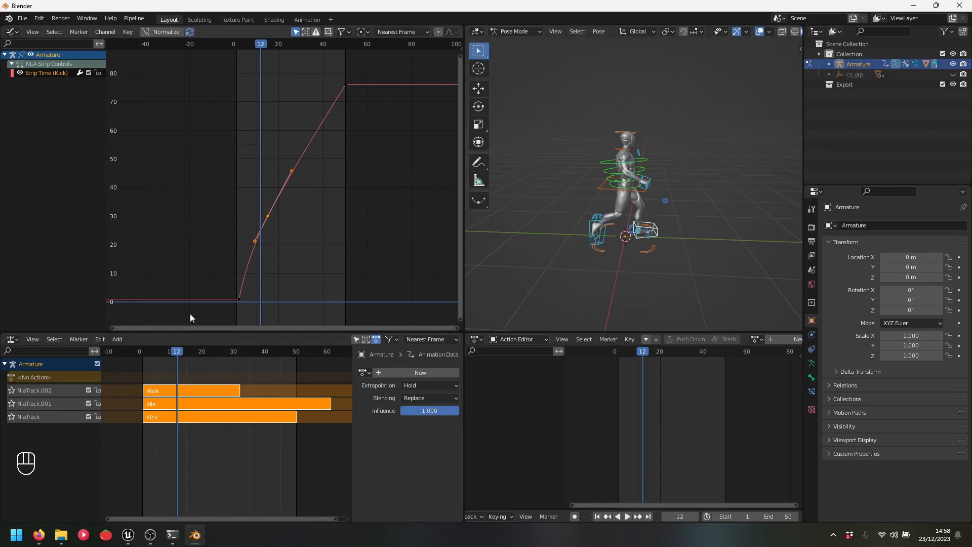
mouse_move(128, 535)
left_click(128, 480)
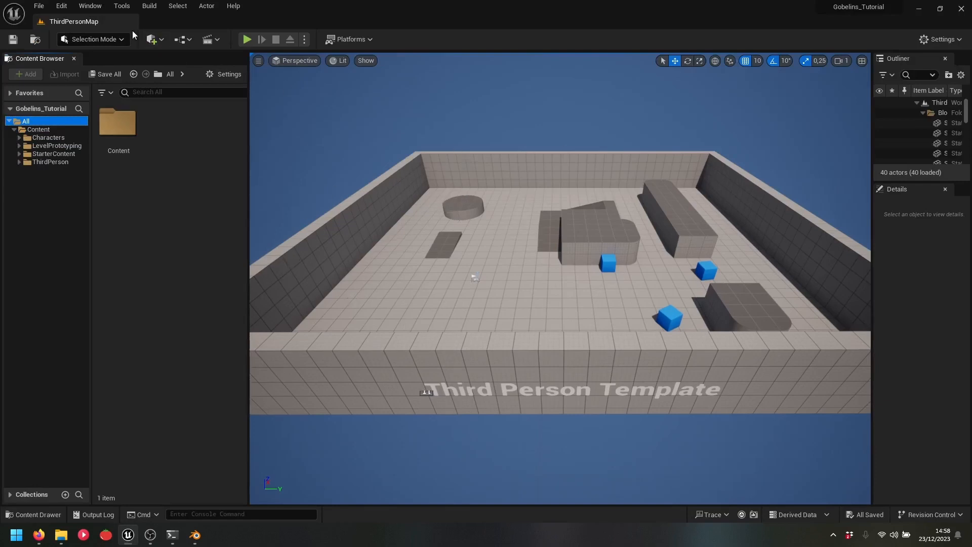
Toggle Python Enable Remote Execution off and on in Project Settings, then return to Blender
left_click(62, 7)
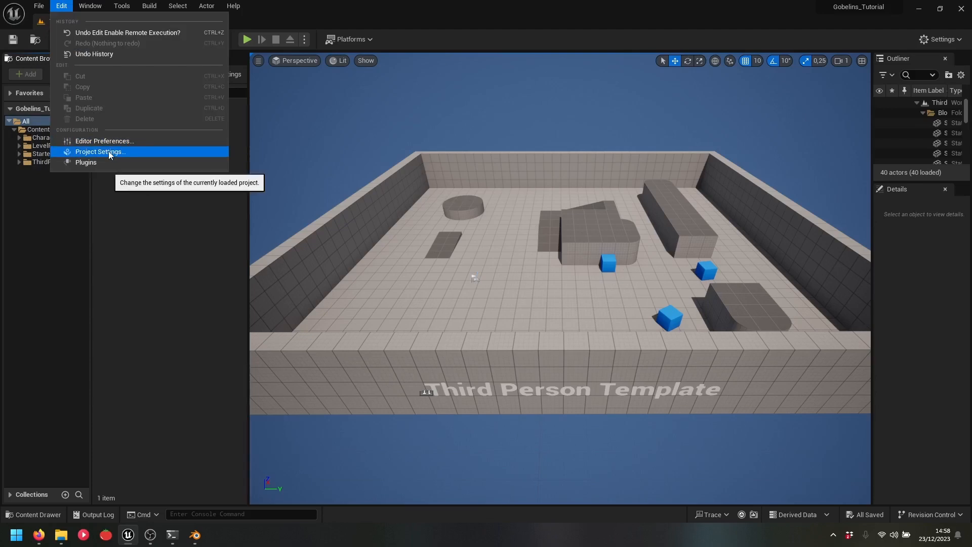
left_click(125, 153)
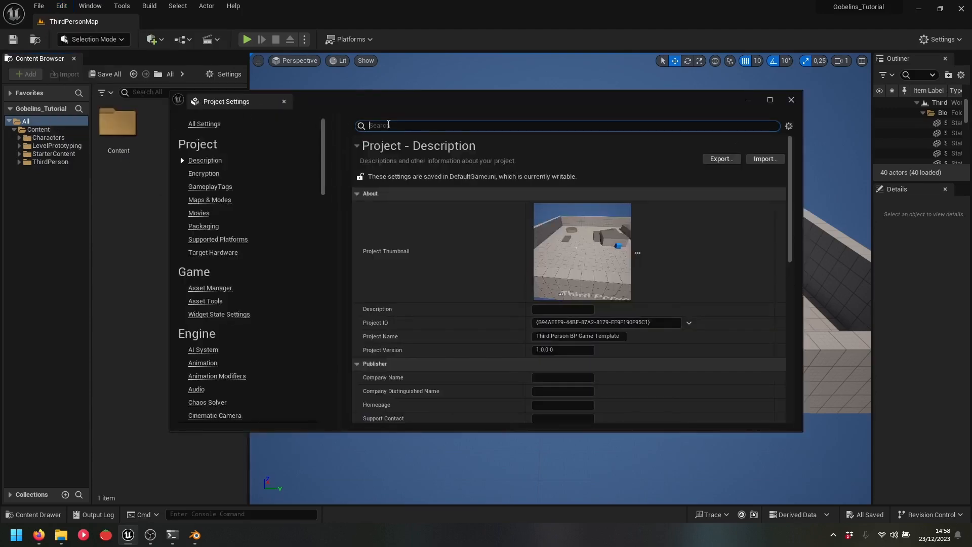
type("python")
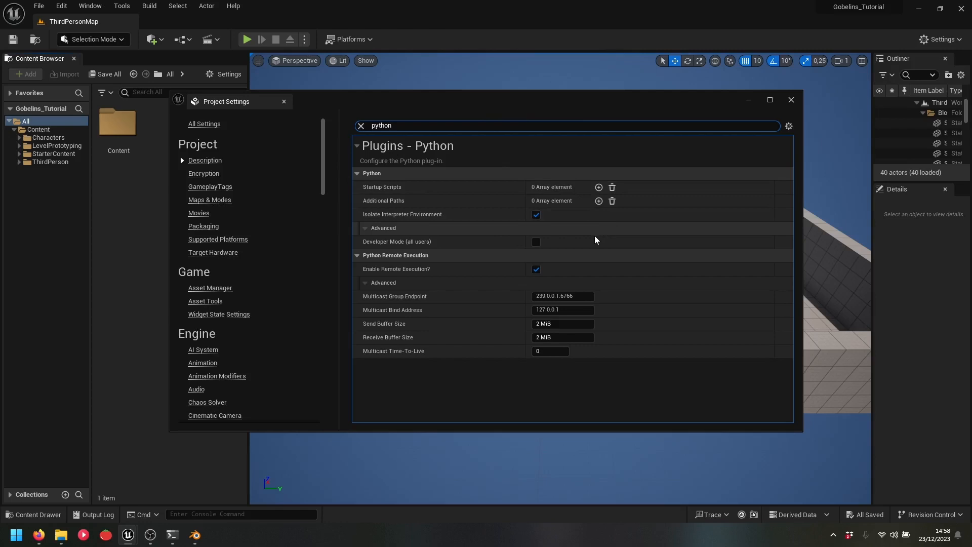
left_click(536, 270)
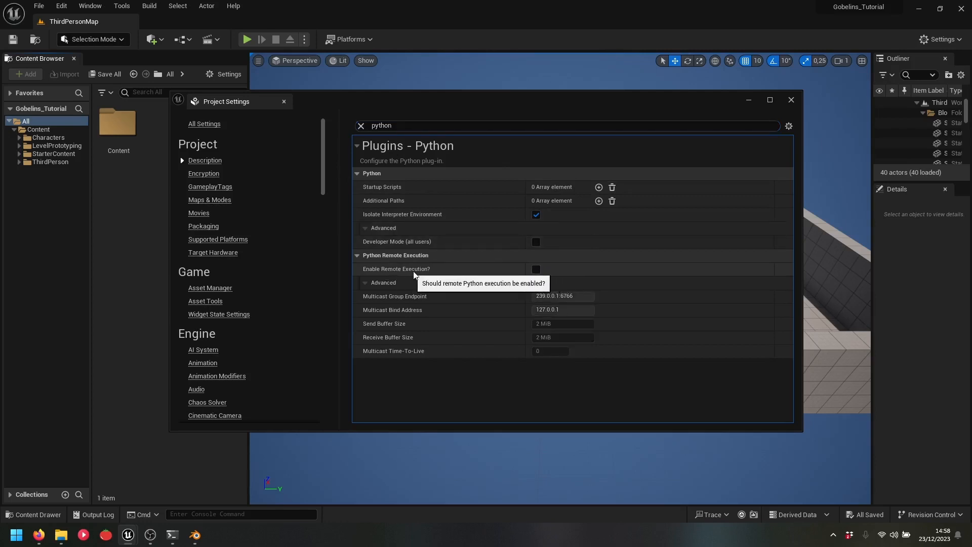
left_click(536, 270)
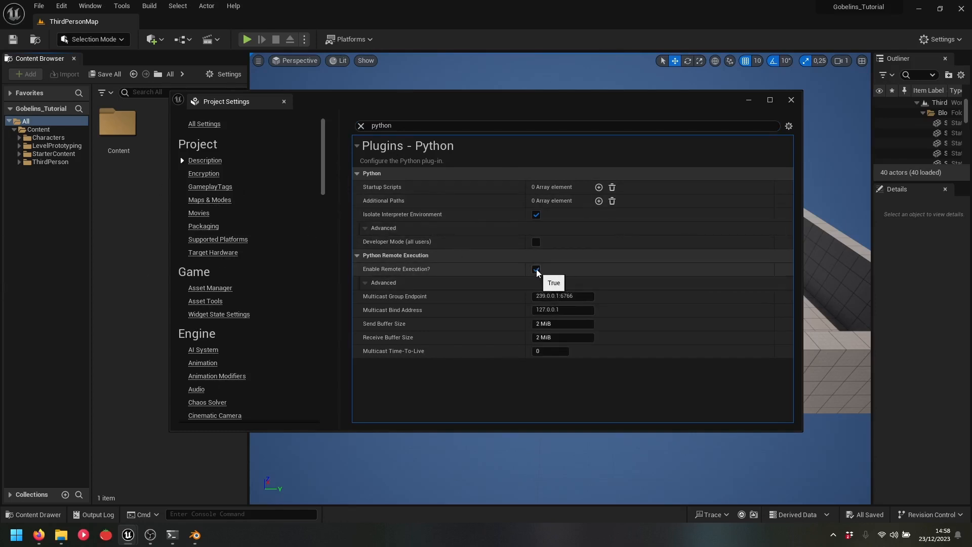
left_click(791, 100)
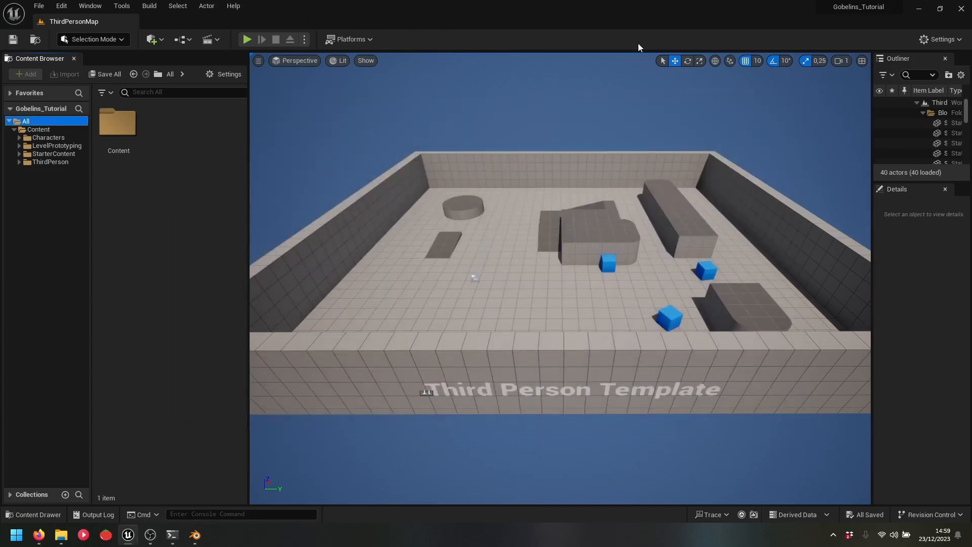
left_click(195, 535)
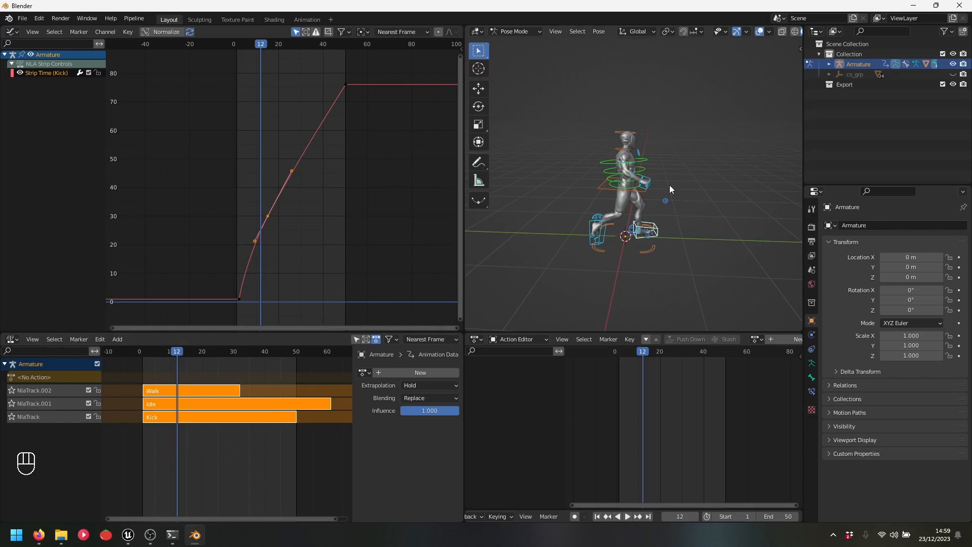
Select the Armature in object mode and move it into the Export collection with M
mouse_move(669, 186)
middle_mouse_down()
mouse_move(691, 197)
mouse_move(669, 196)
mouse_move(674, 181)
middle_mouse_up()
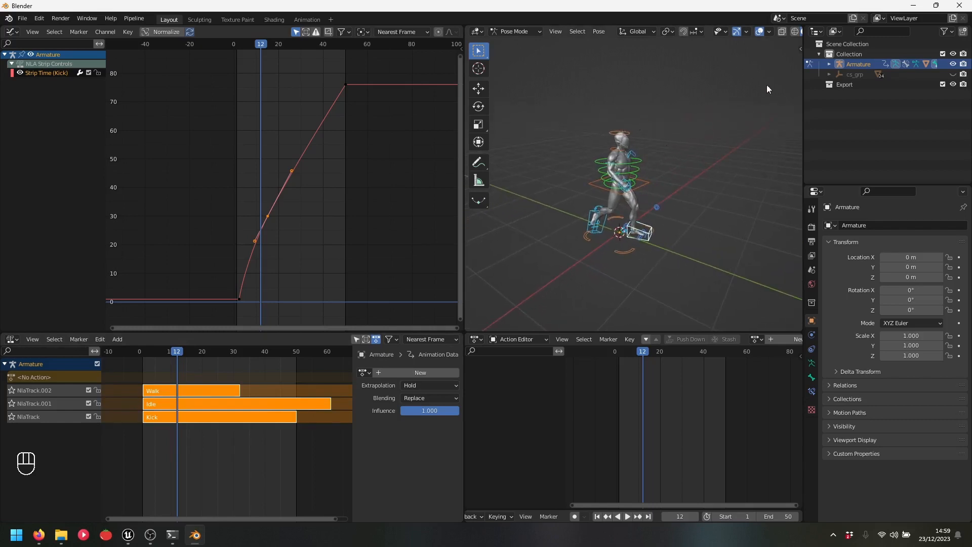
left_click(843, 85)
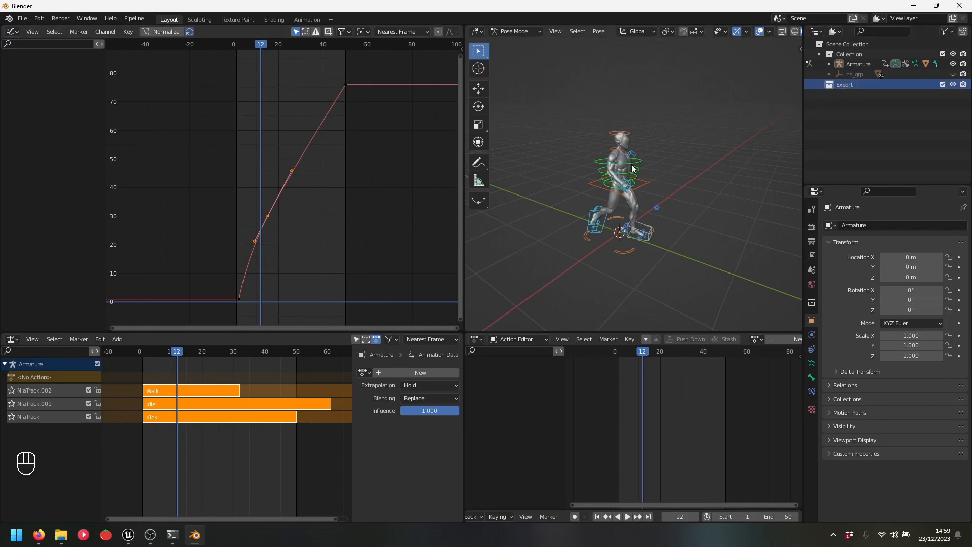
left_click_drag(859, 62, 852, 87)
left_click(855, 65)
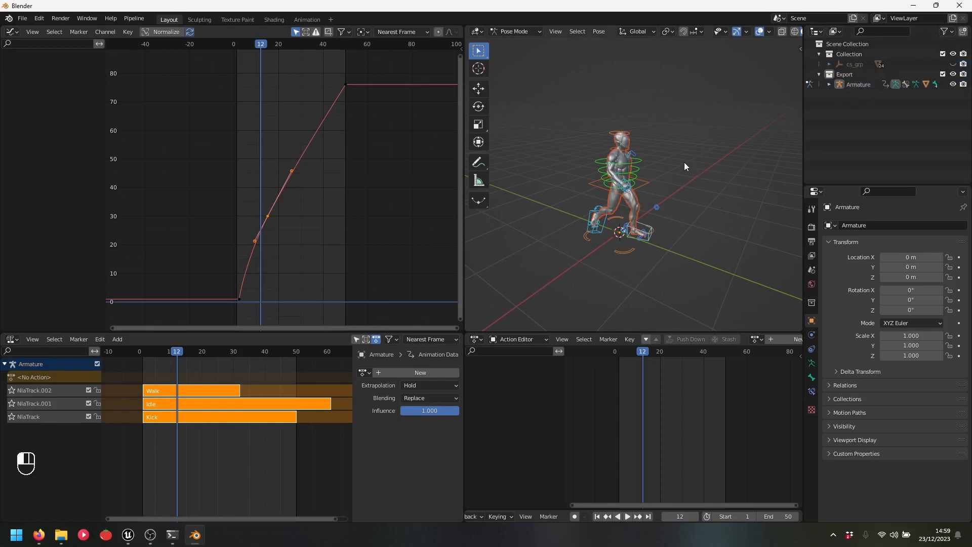
key("ctrl+Tab")
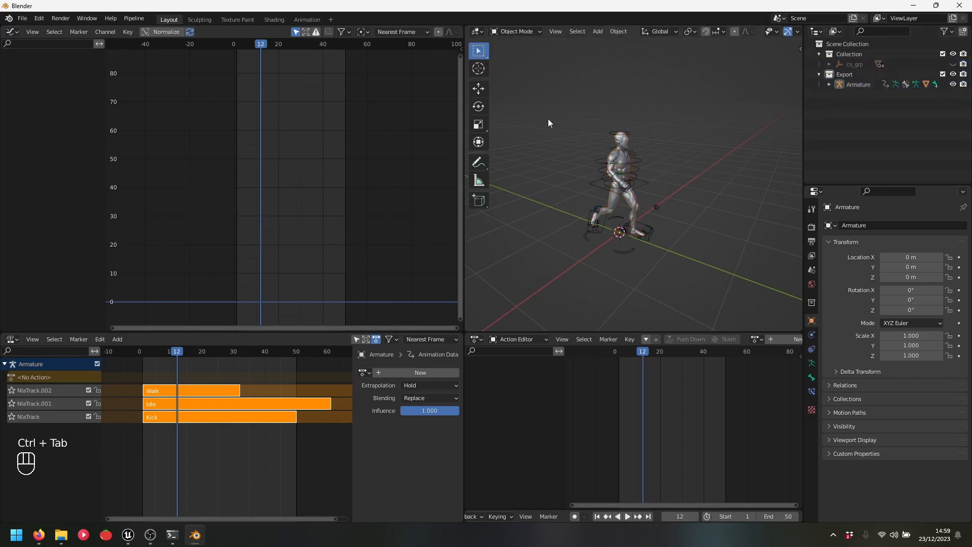
left_click_drag(548, 119, 685, 298)
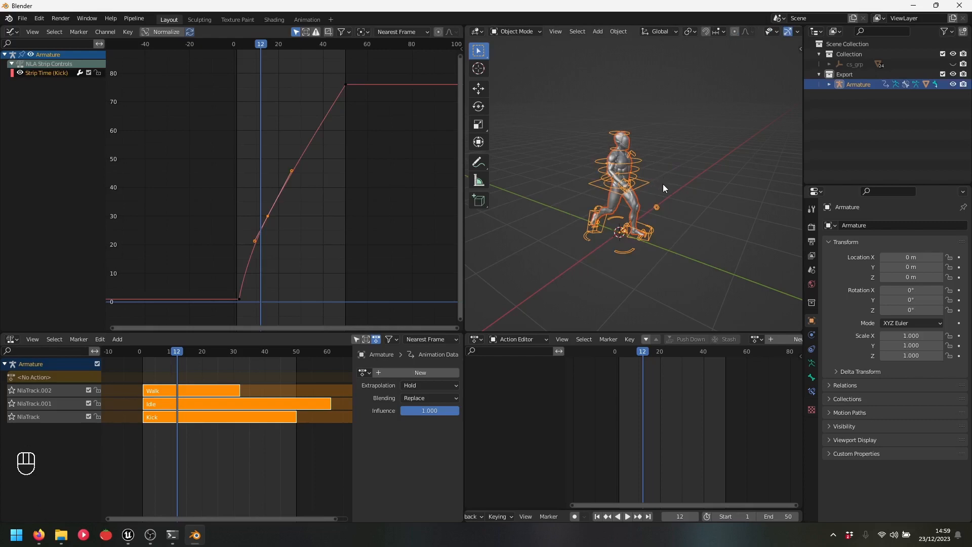
key("m")
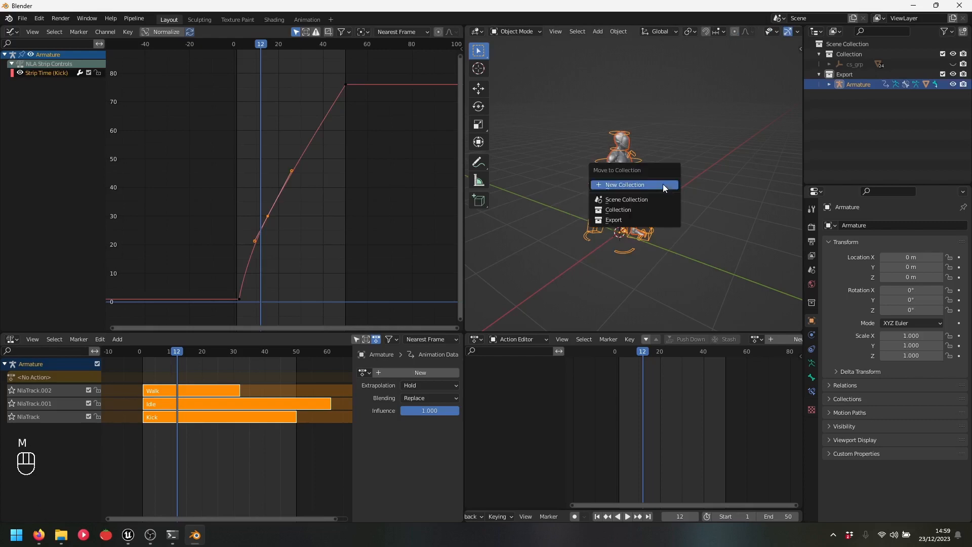
left_click(623, 219)
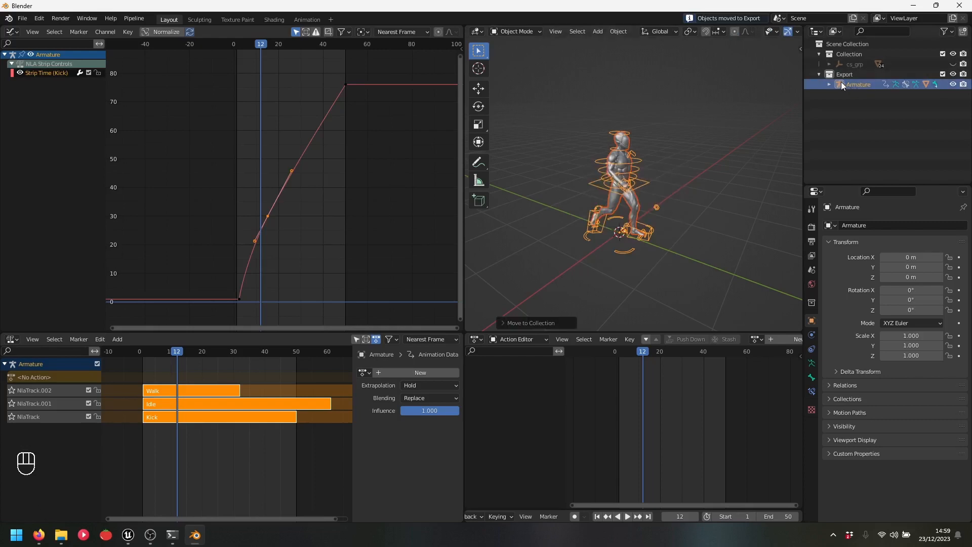
Expand the Armature in the Outliner, select its Ch44 mesh, then reselect Armature
left_click(828, 84)
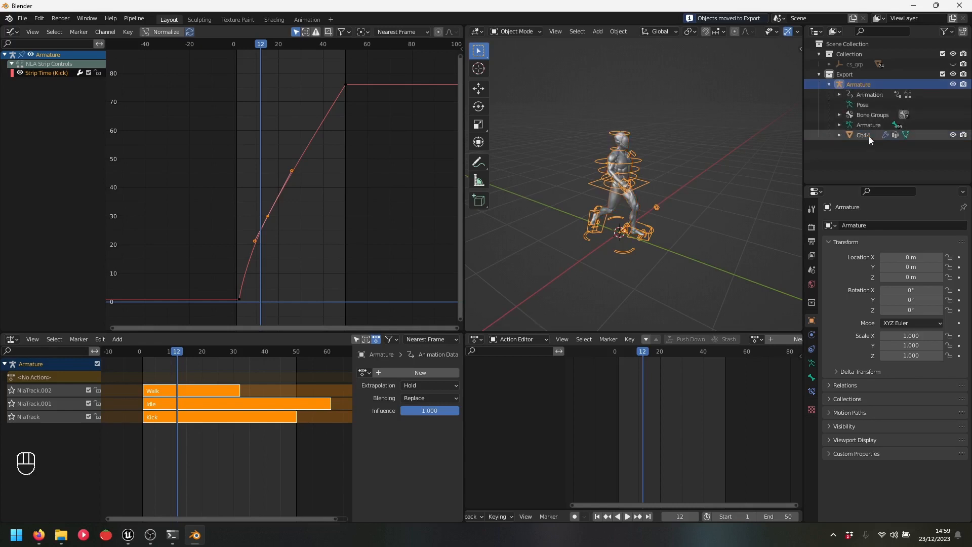
left_click(869, 135)
left_click(864, 84)
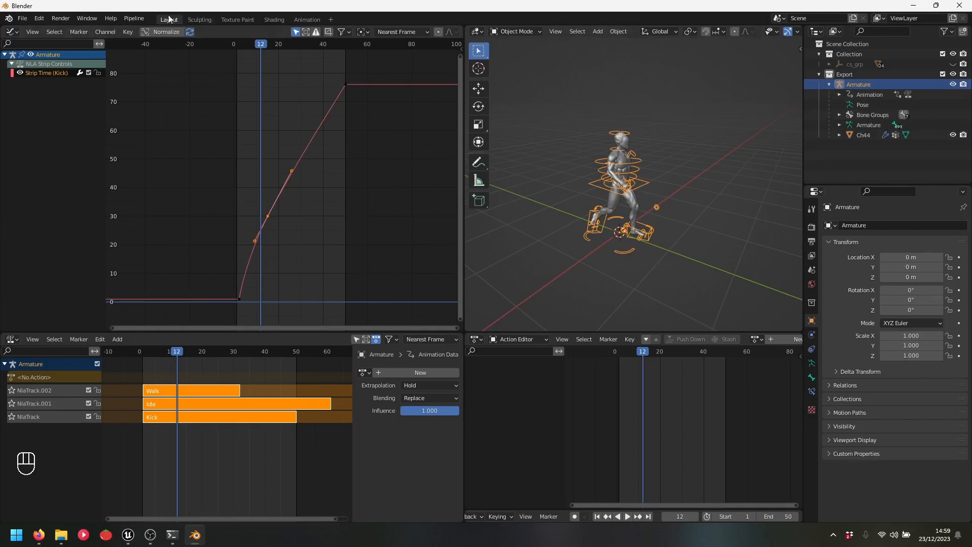
Open the Send to Unreal settings and review the Export tab's expanded FBX Export Settings
left_click(134, 19)
mouse_move(152, 40)
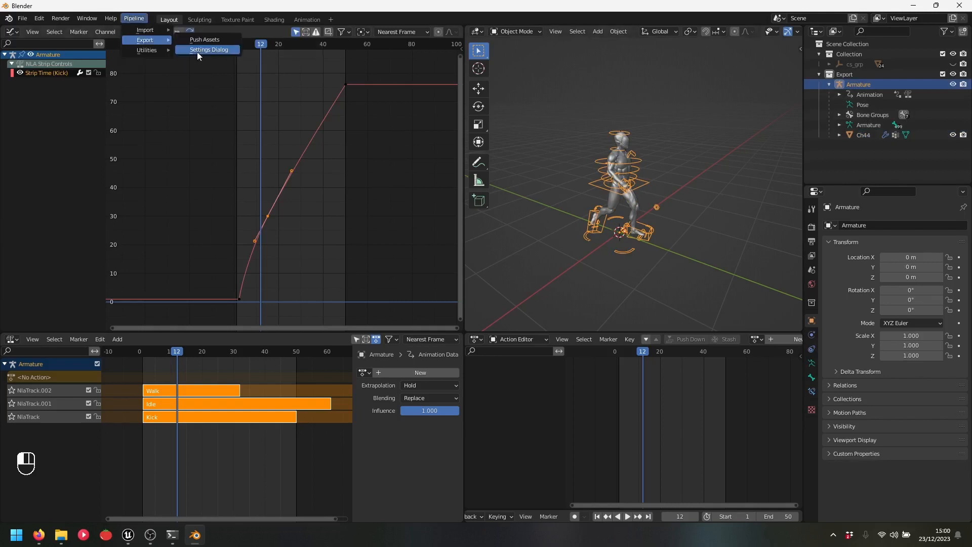
left_click(208, 50)
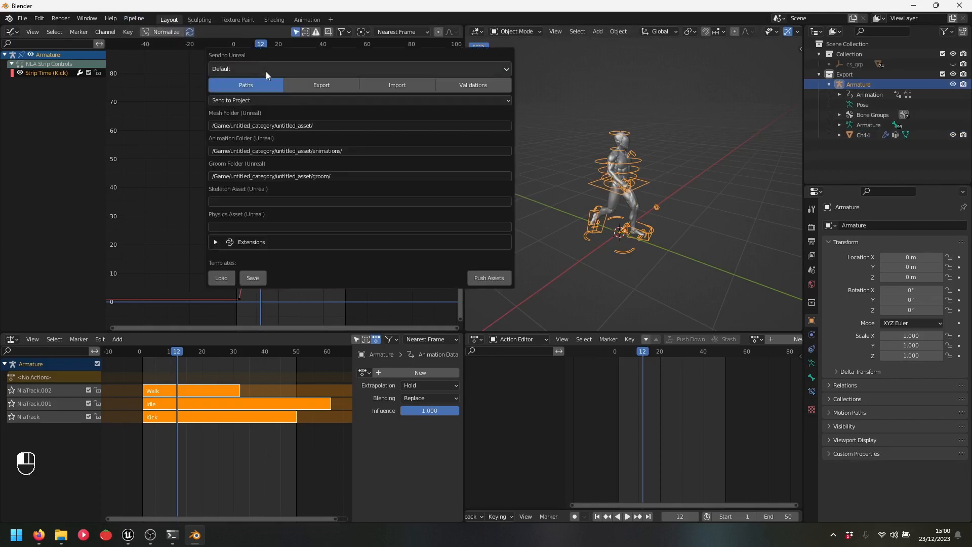
left_click(333, 87)
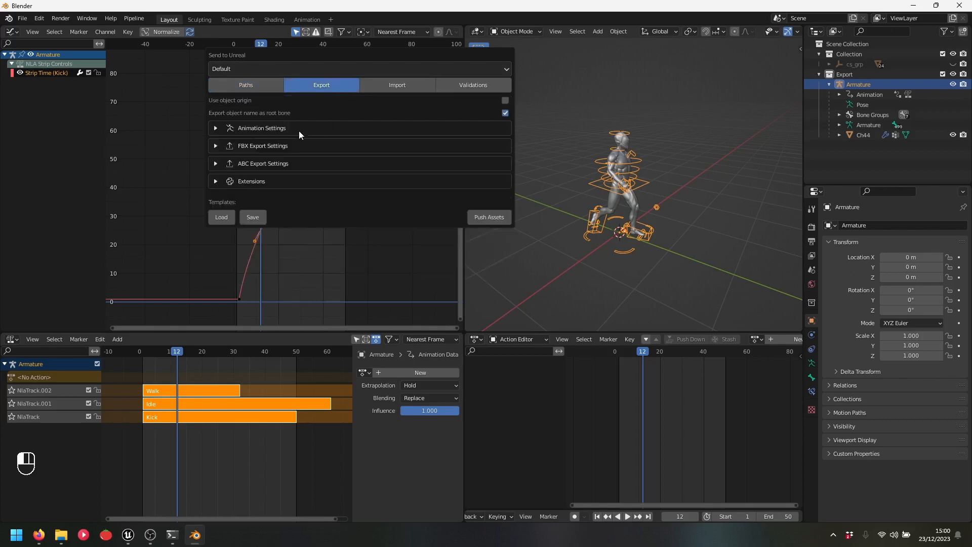
left_click(216, 146)
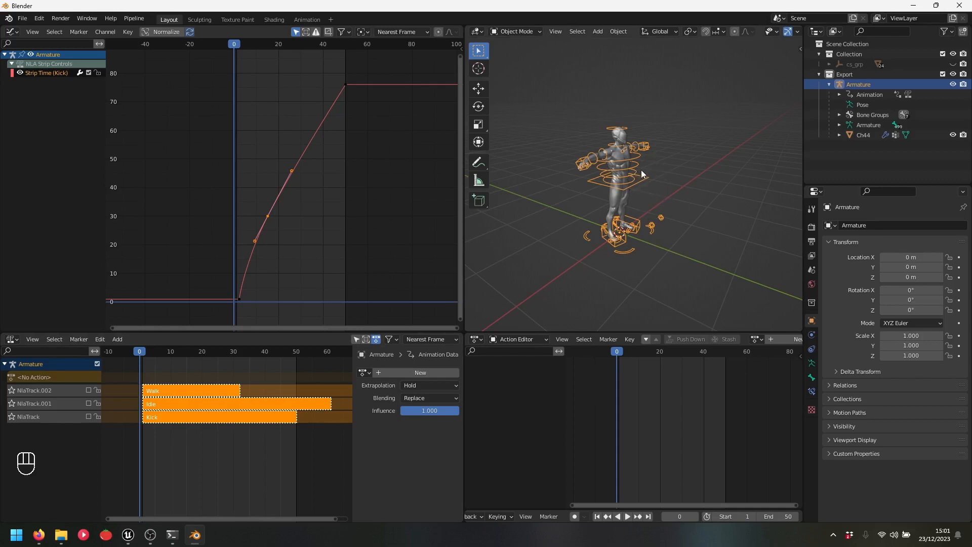
Save the project as Tutorial.blend, then select the Ch44 character mesh
key("ctrl+s")
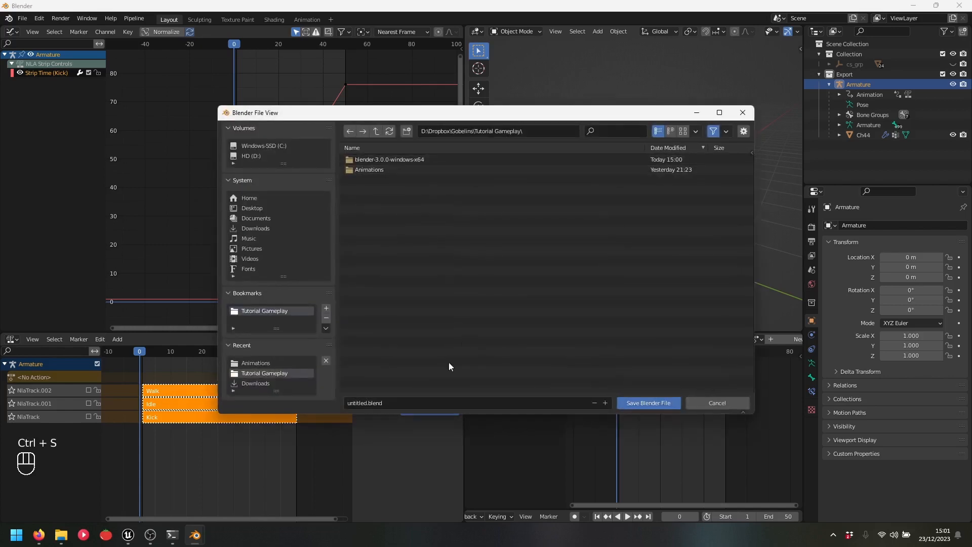
left_click(351, 403)
key("BackSpace")
key("BackSpace")
key("BackSpace")
key("BackSpace")
key("BackSpace")
key("BackSpace")
key("BackSpace")
key("BackSpace")
type("Tutorial")
left_click(639, 402)
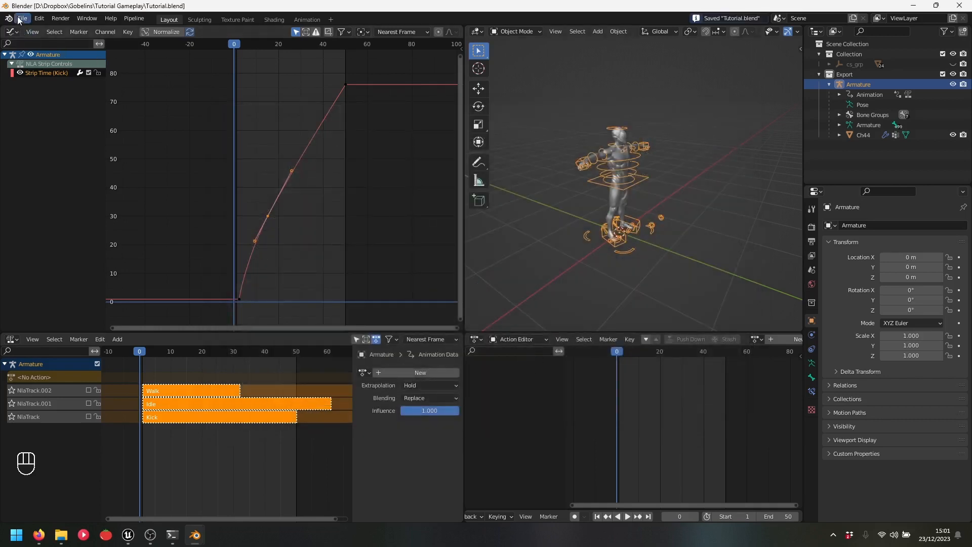
left_click(618, 157)
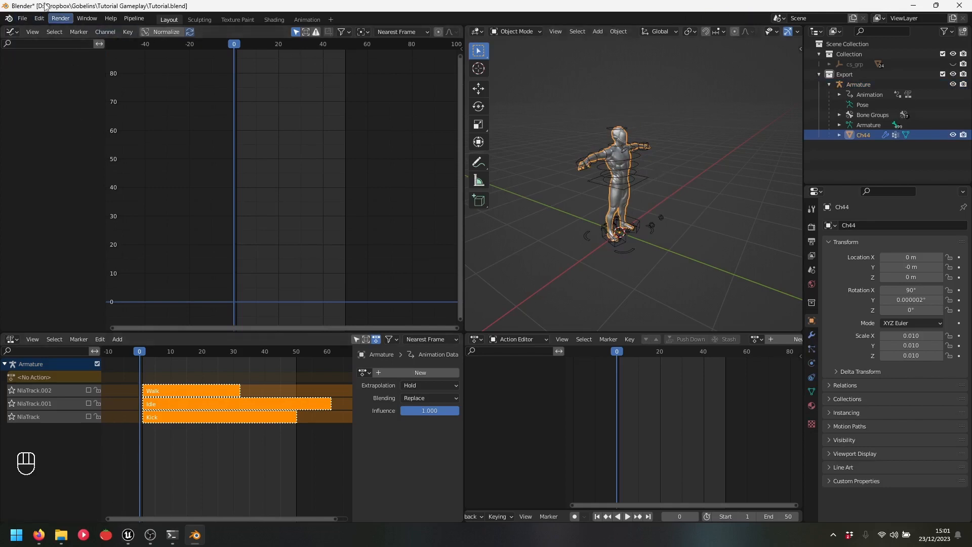
Unpack the embedded resources via External Data, using files in the current directory
left_click(23, 20)
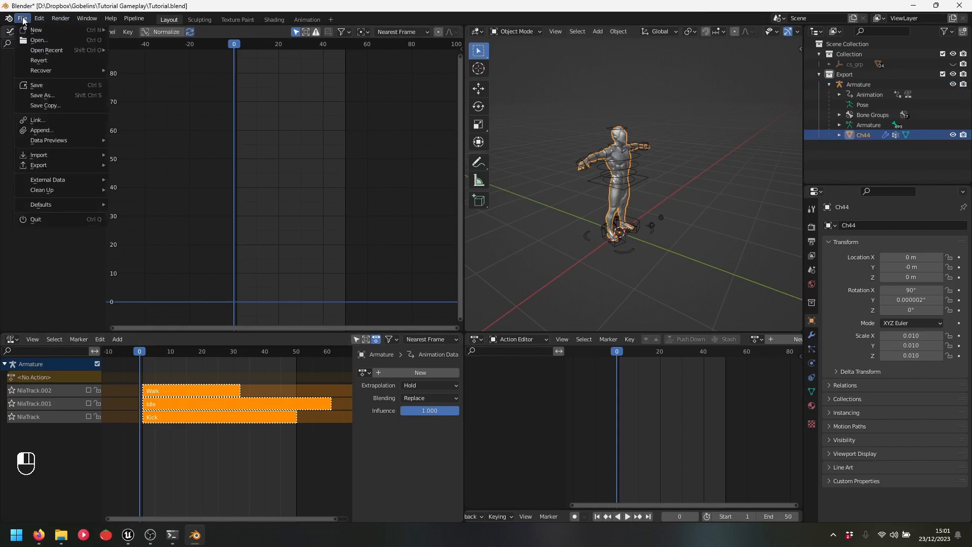
mouse_move(51, 158)
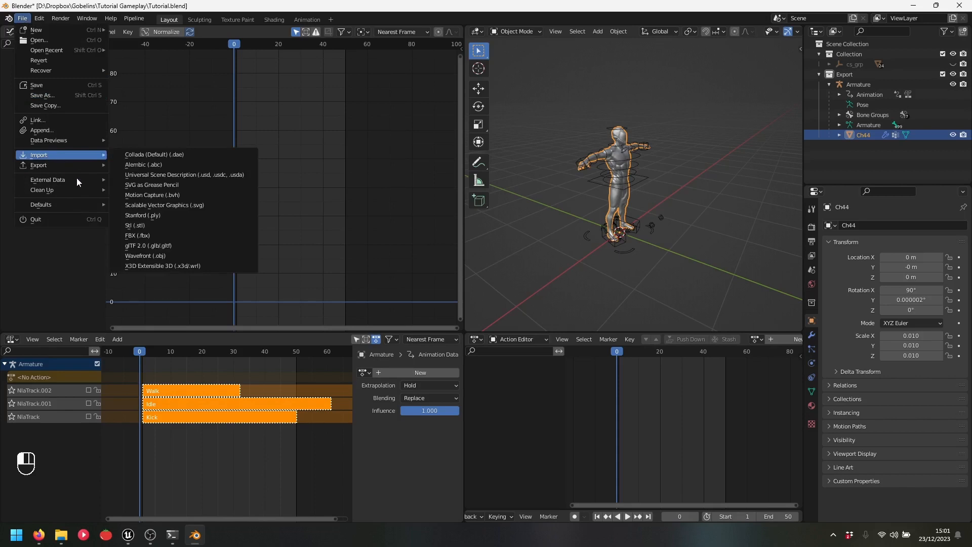
mouse_move(57, 180)
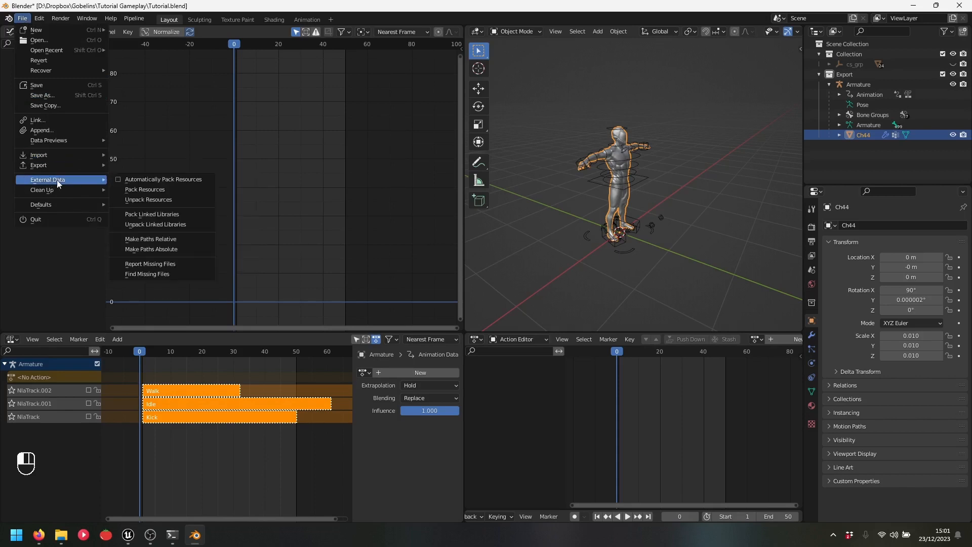
left_click(153, 202)
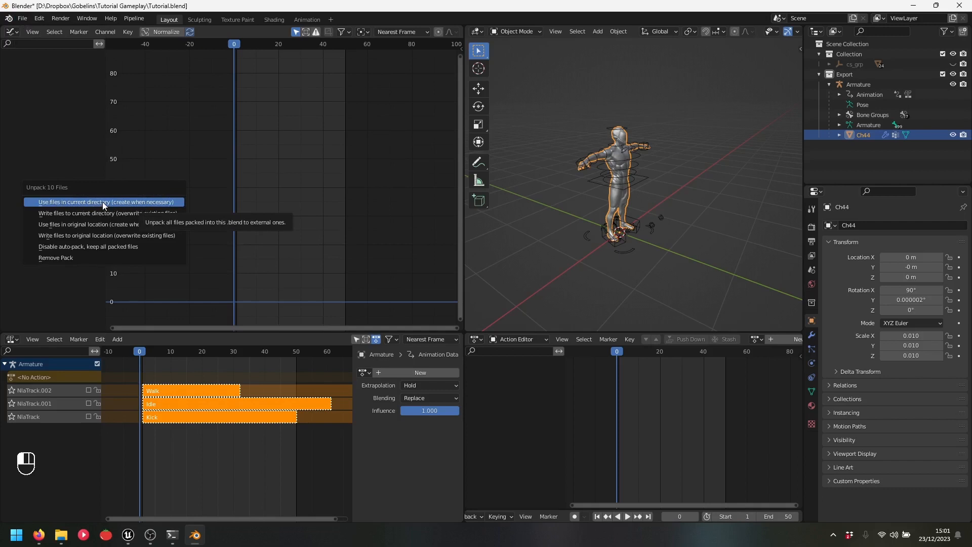
left_click(116, 202)
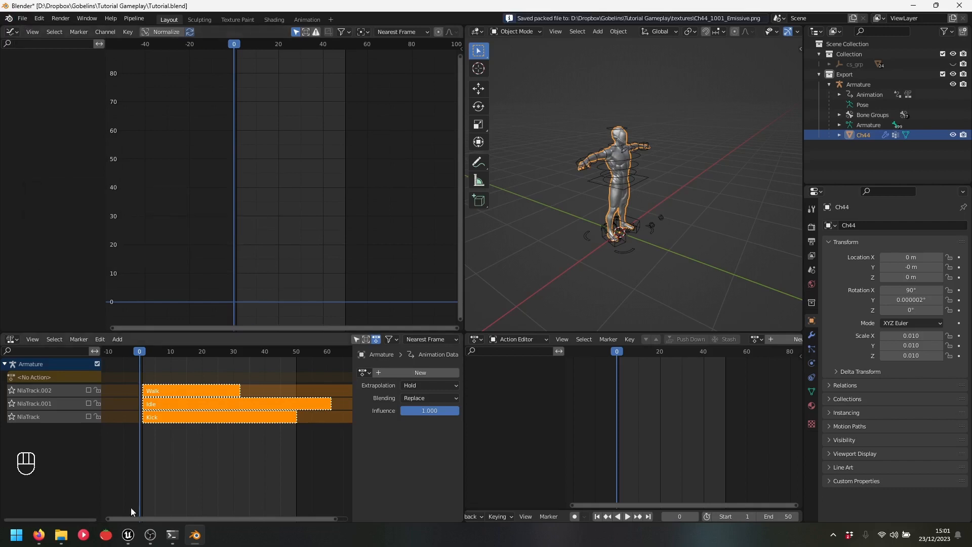
Open the textures folder in Explorer, select the ten Ch44 images, then return to Blender
mouse_move(61, 535)
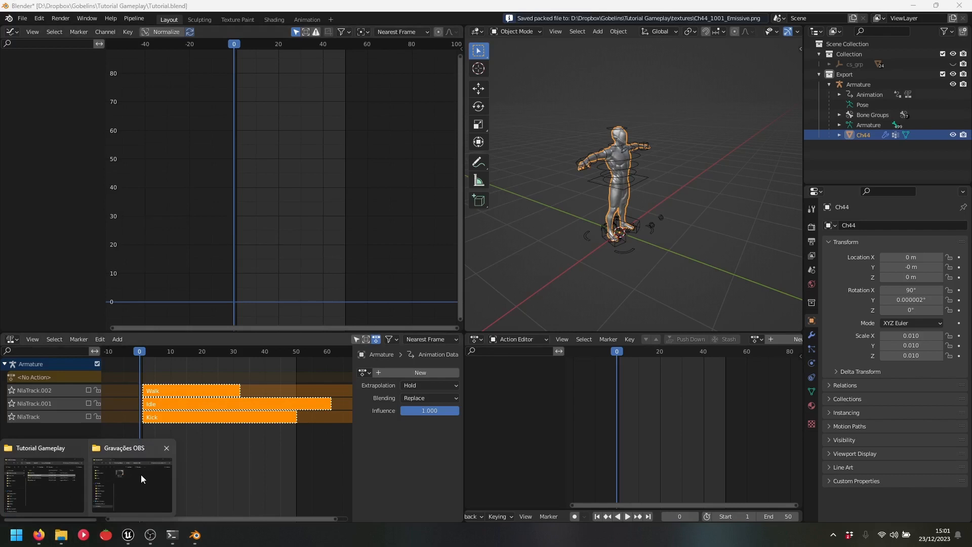
left_click(44, 484)
left_click(447, 284)
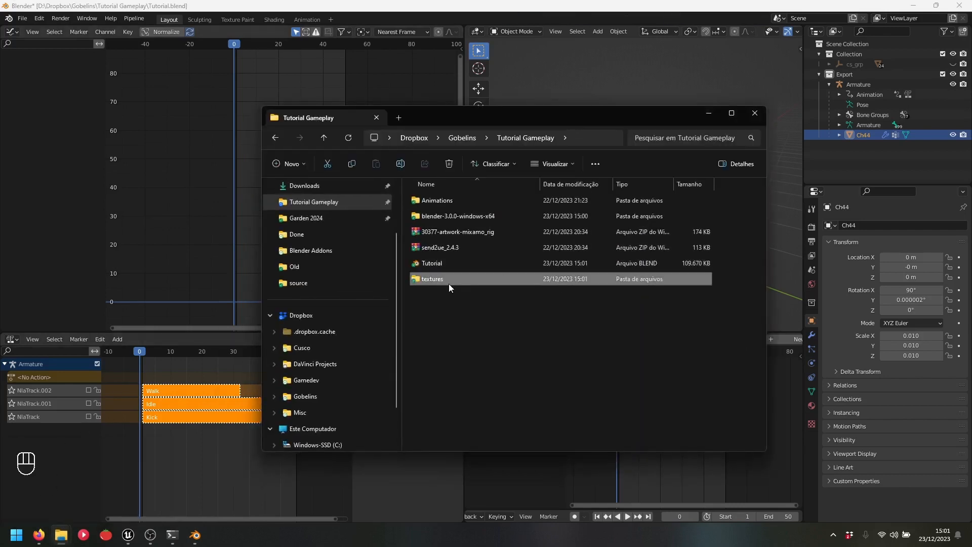
double_click(437, 279)
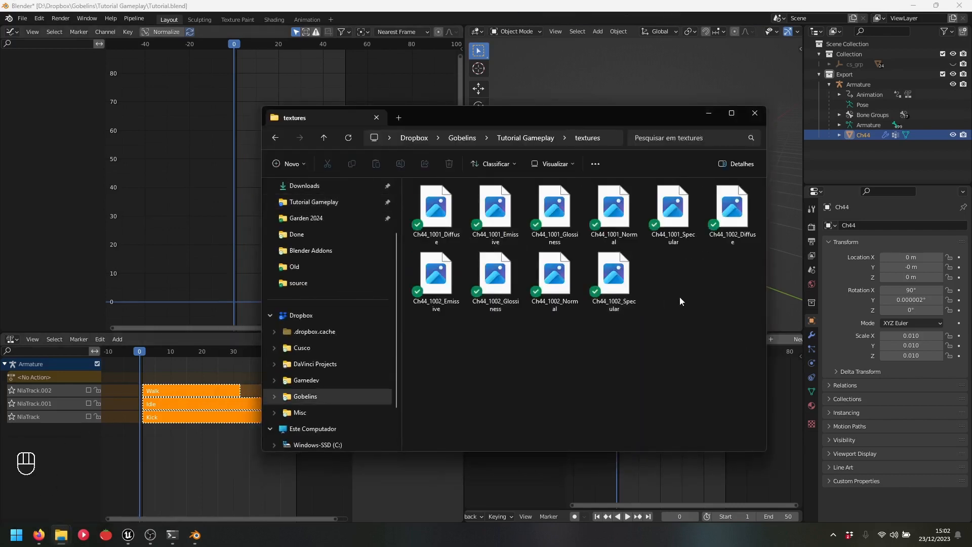
left_click_drag(740, 321, 409, 180)
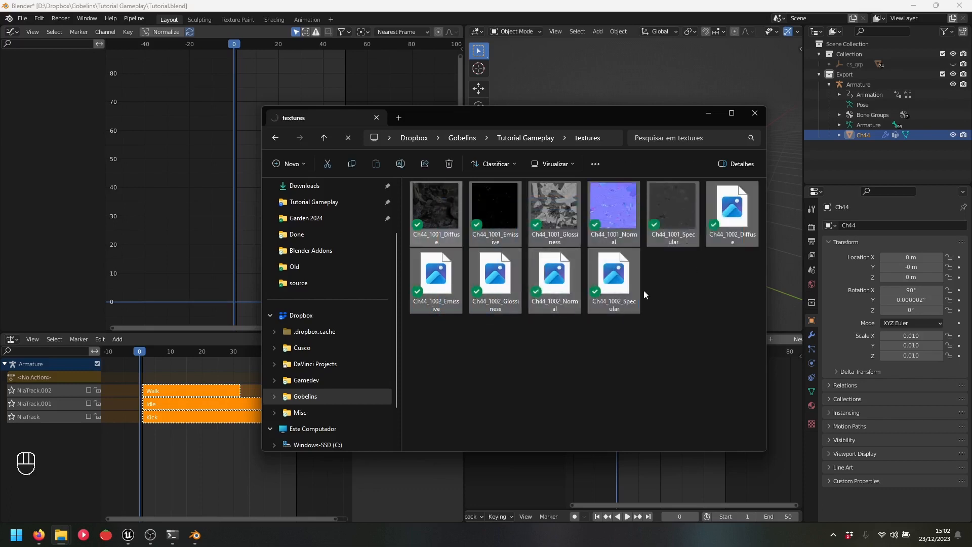
left_click(709, 113)
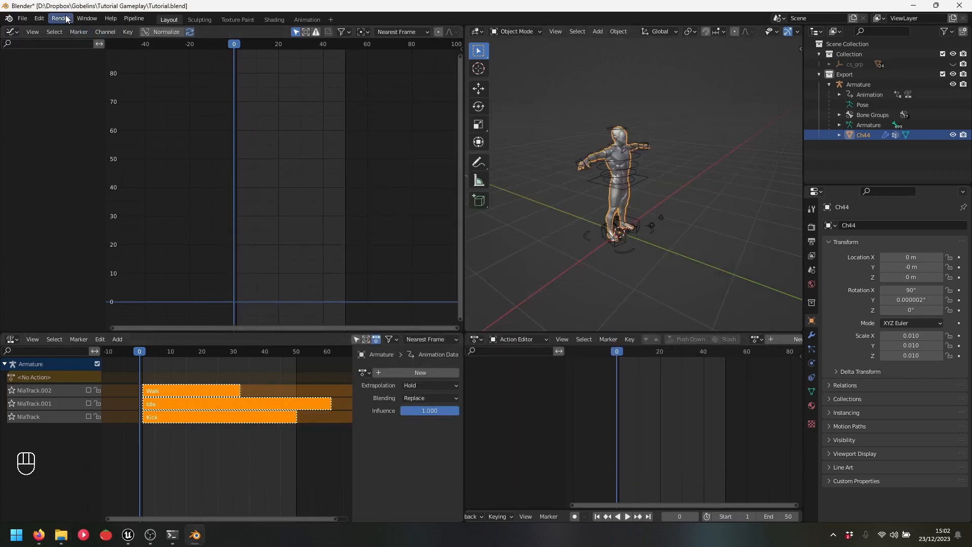
left_click(140, 20)
In Unreal, browse untitled_category > untitled_asset > animations and open 00_Walk for preview
left_click(129, 534)
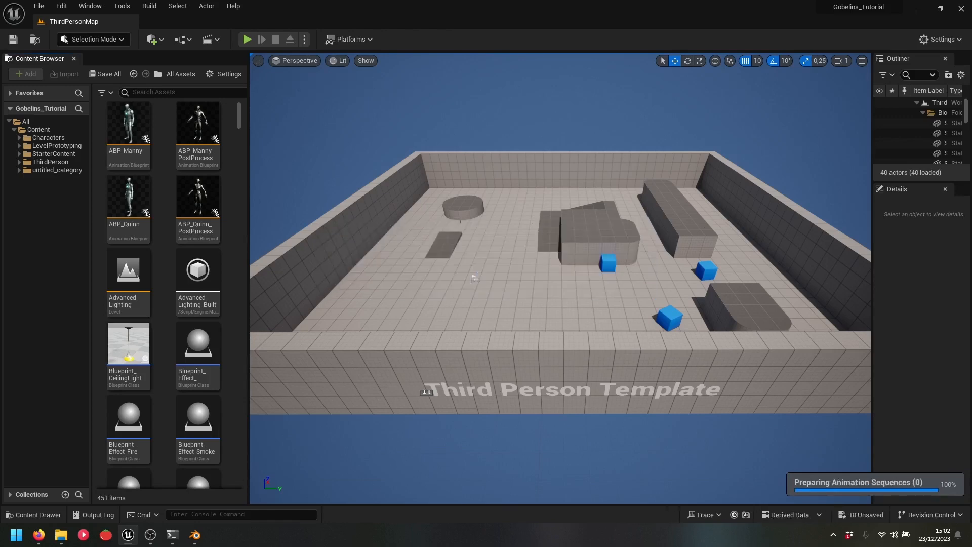
left_click(65, 170)
left_click(116, 120)
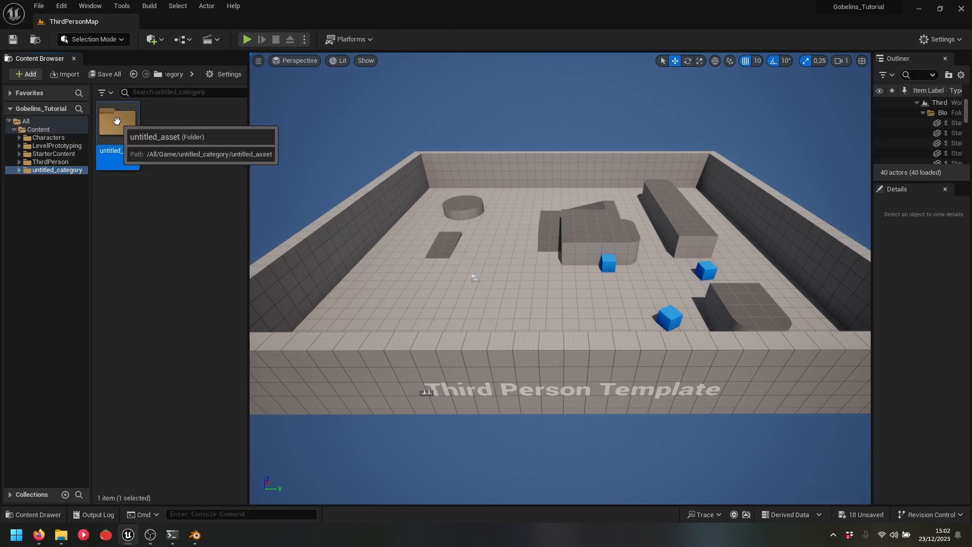
double_click(116, 120)
left_click(202, 127)
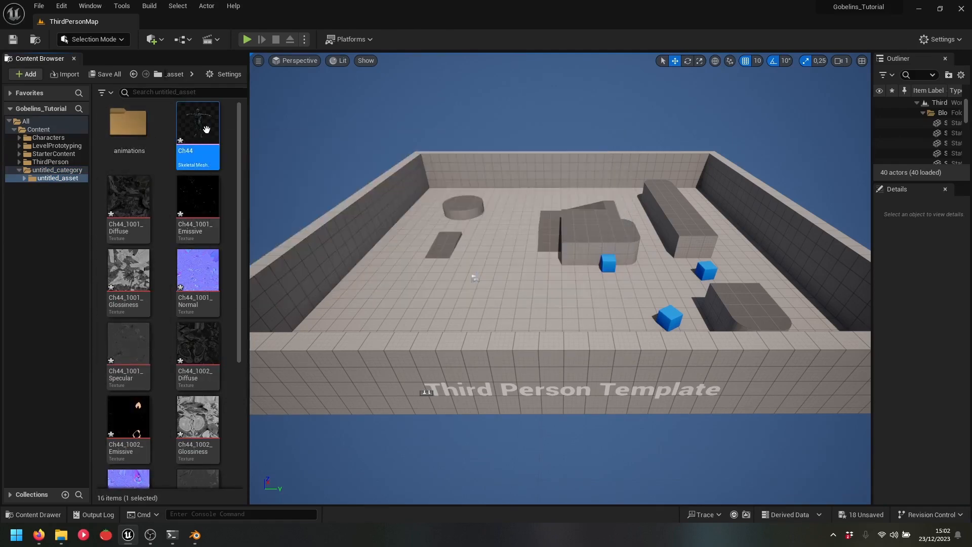
double_click(128, 123)
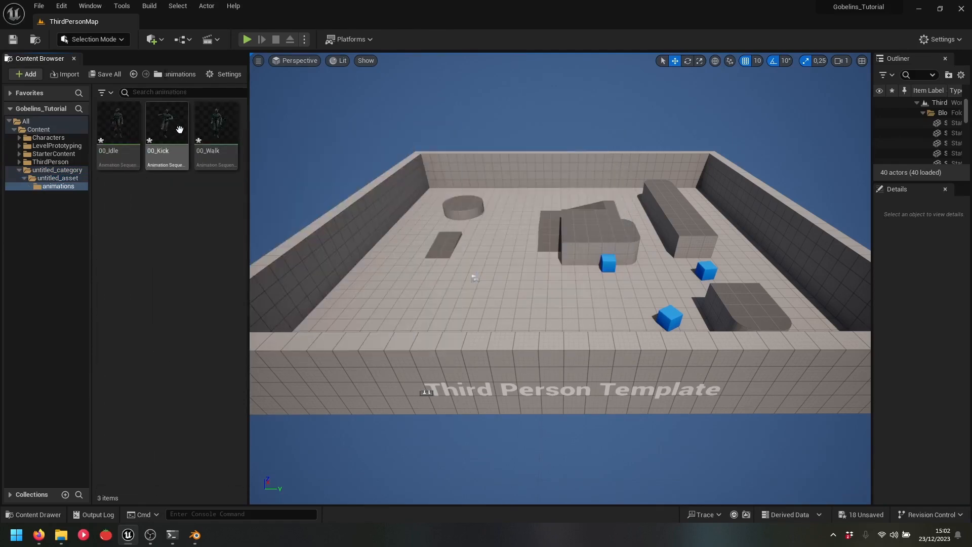
left_click(210, 129)
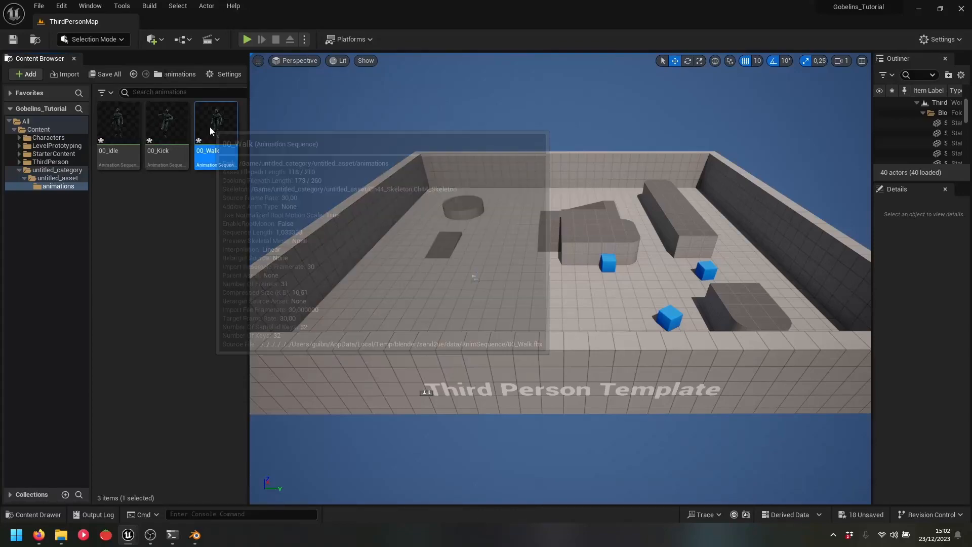
double_click(209, 129)
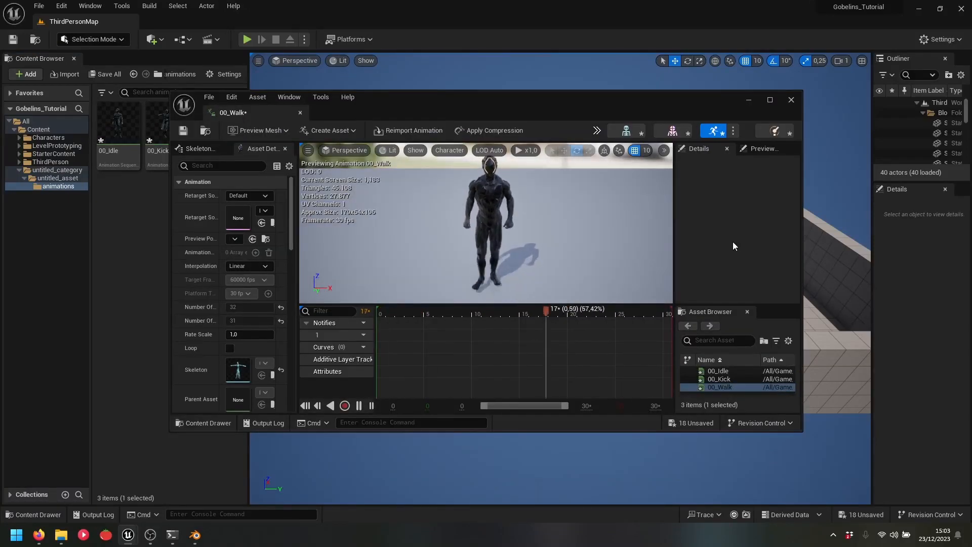